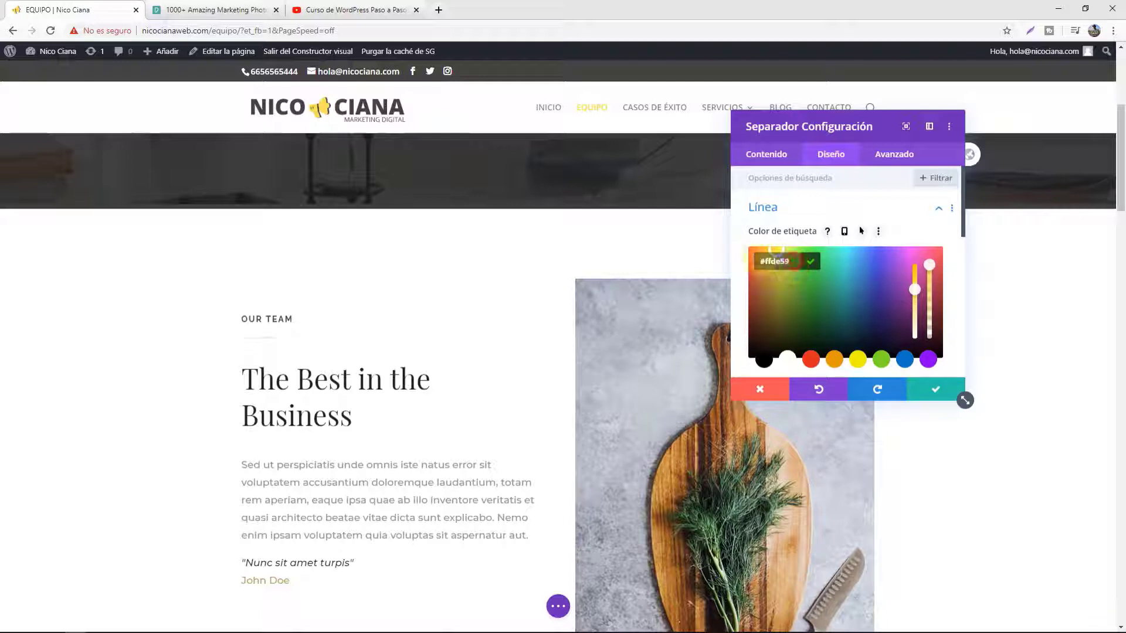
Apply the line colour #ffde59 to the divider under "OUR TEAM".
click(530, 329)
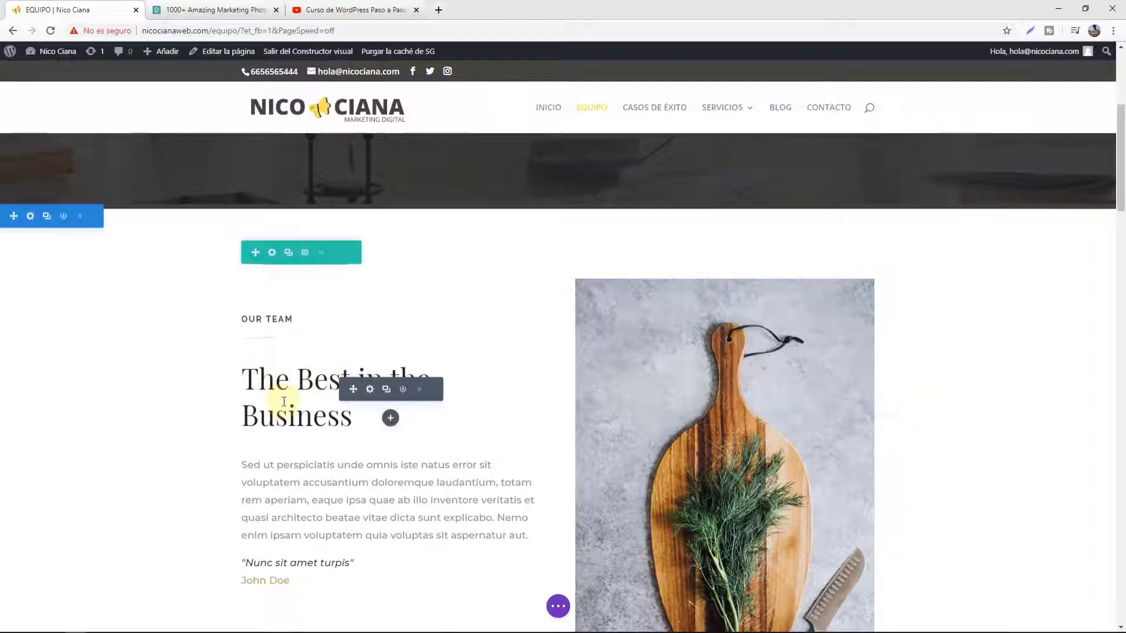
scroll(381, 346, down, 1)
click(371, 330)
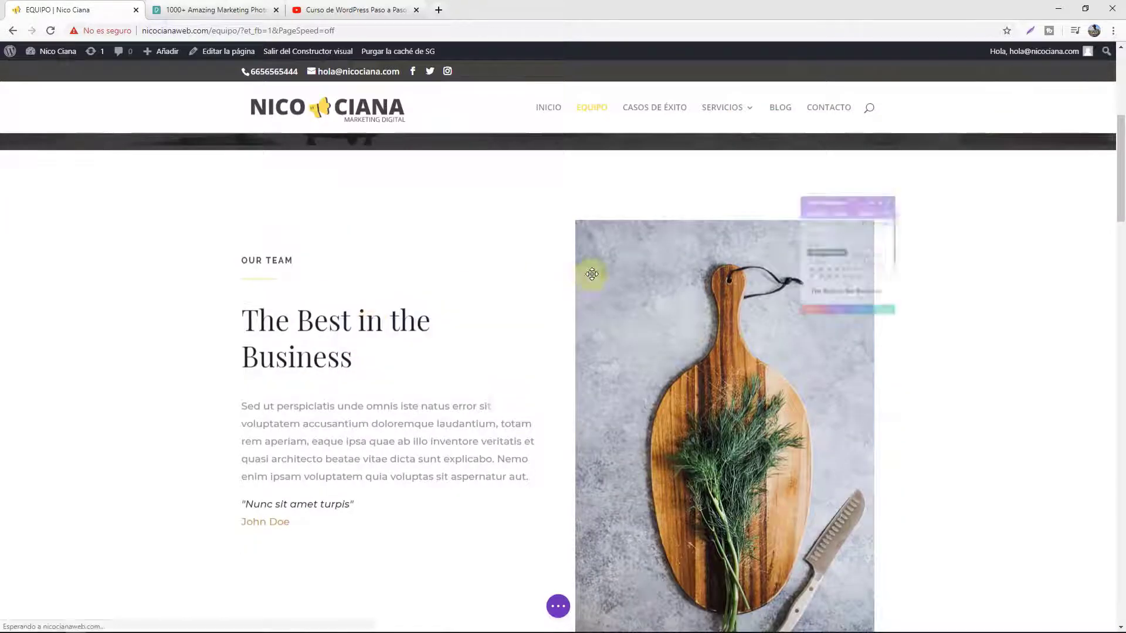
scroll(831, 336, down, 2)
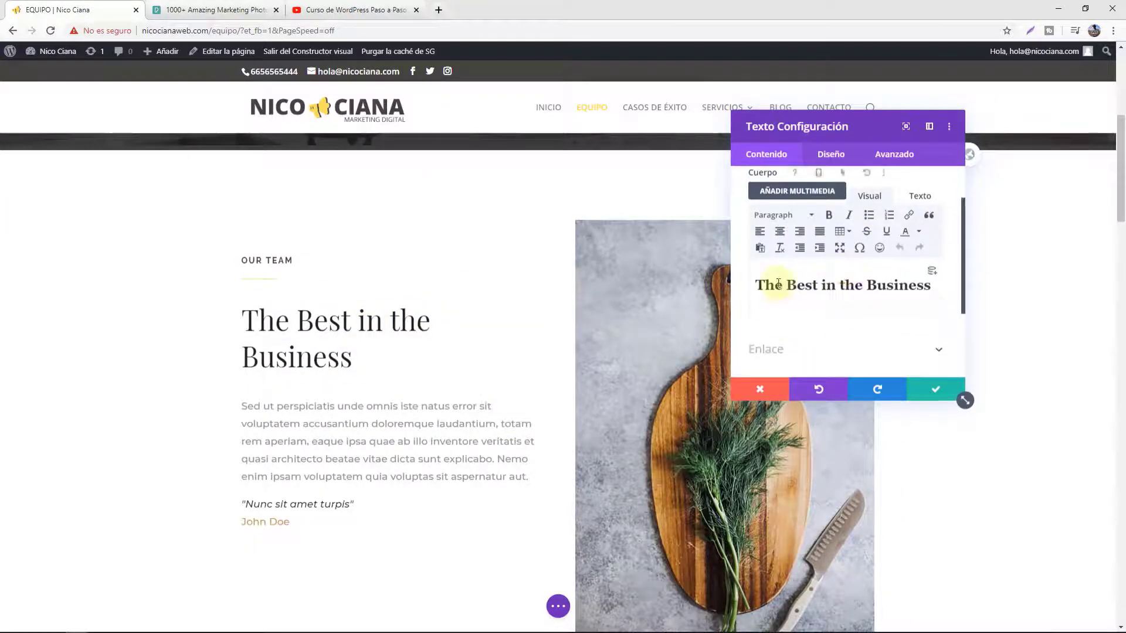
click(758, 285)
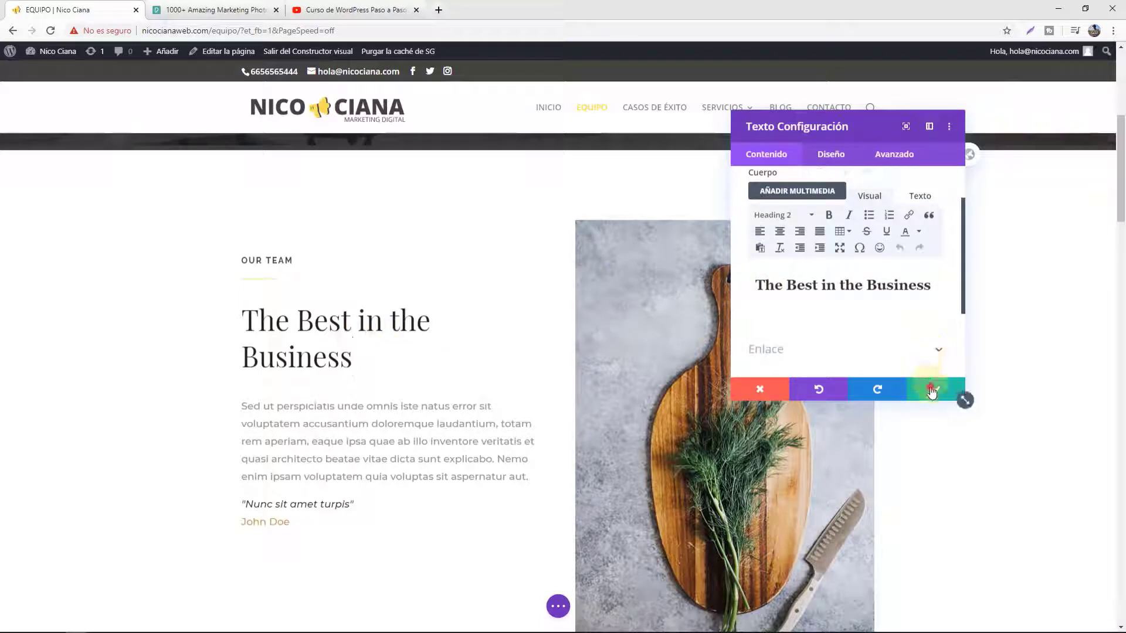
Replace the heading text "The Best in the Business" directly on the page with "Nos gusta lo que hacemos...".
click(282, 337)
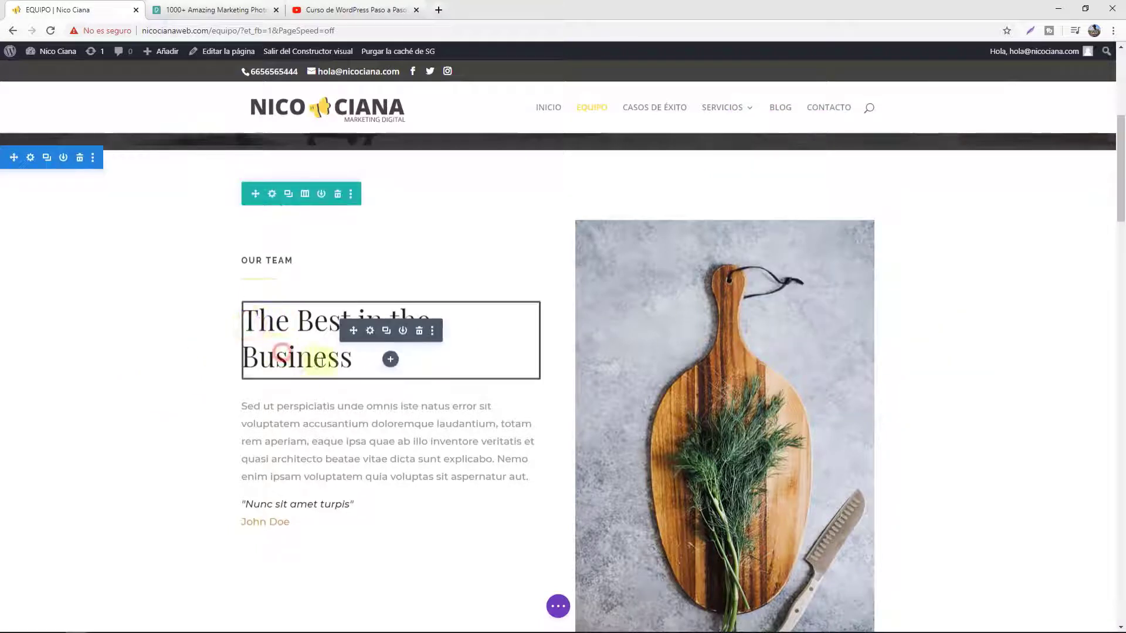
drag(289, 352, 251, 325)
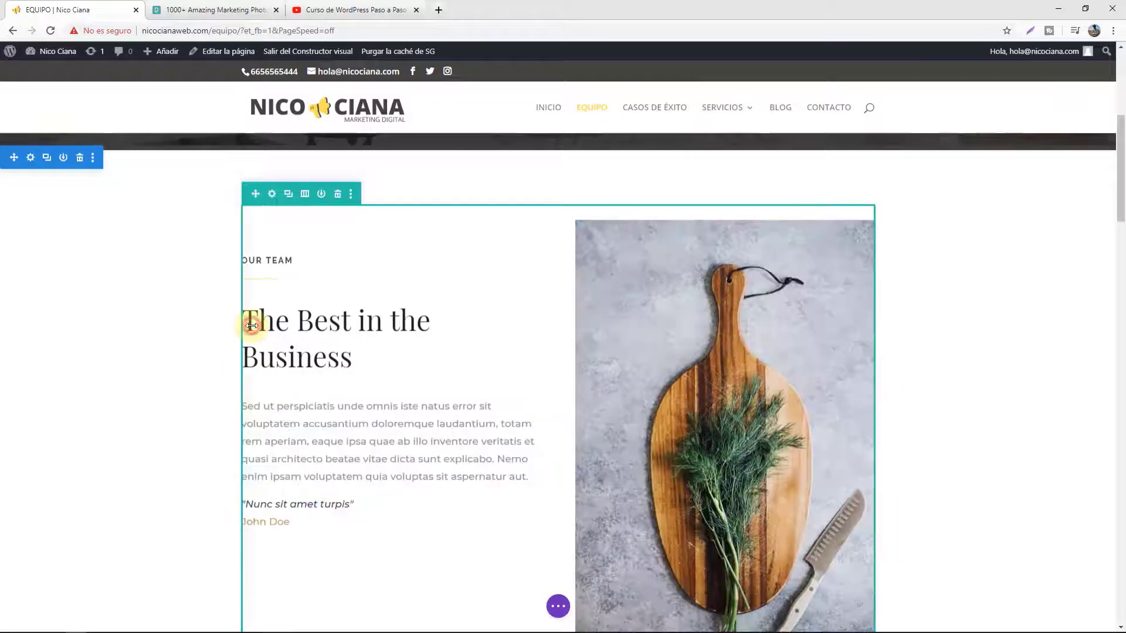
click(356, 363)
key(shift+Up)
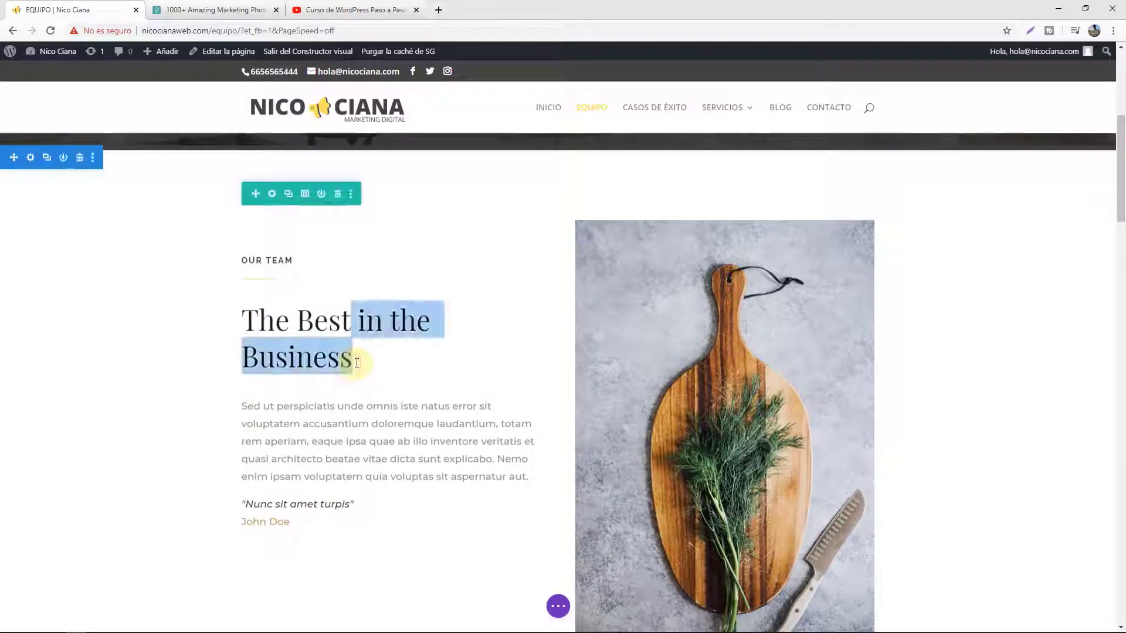
key(shift+Home)
text(n)
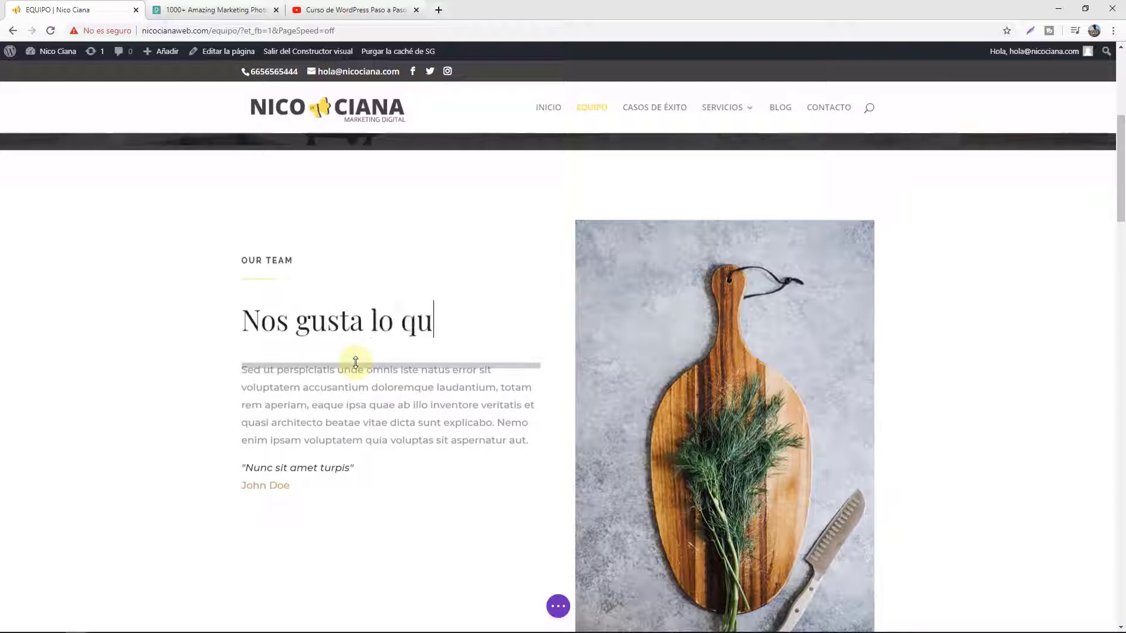
text(os gusta lo que hacemos...)
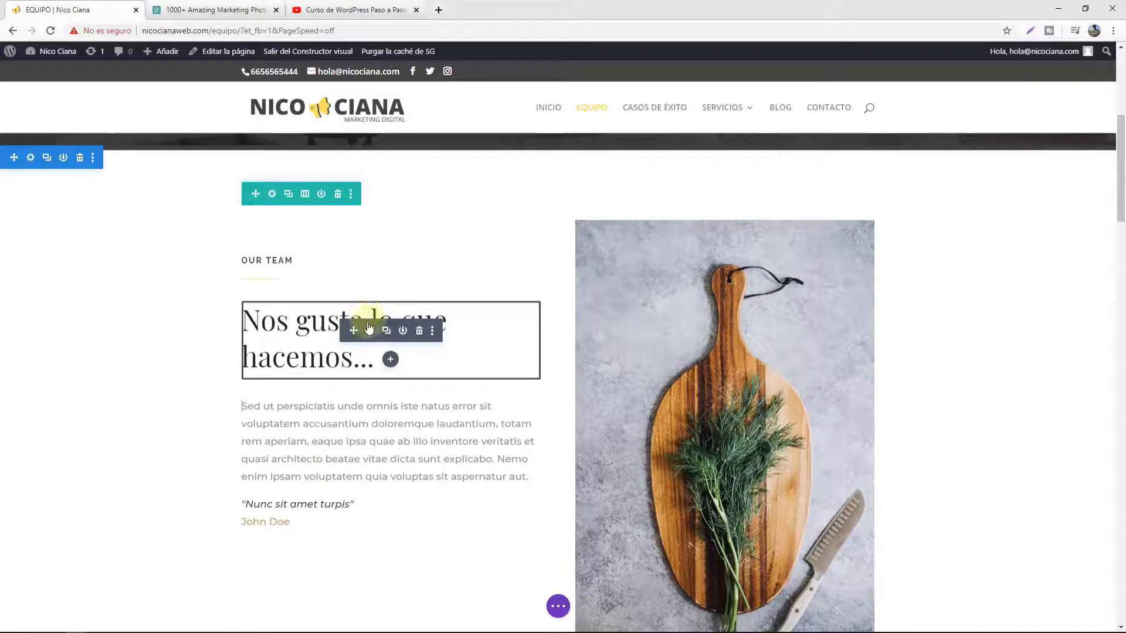
Set the H2 font of the heading "The Best in the Business" to Raleway and save the text settings.
click(370, 332)
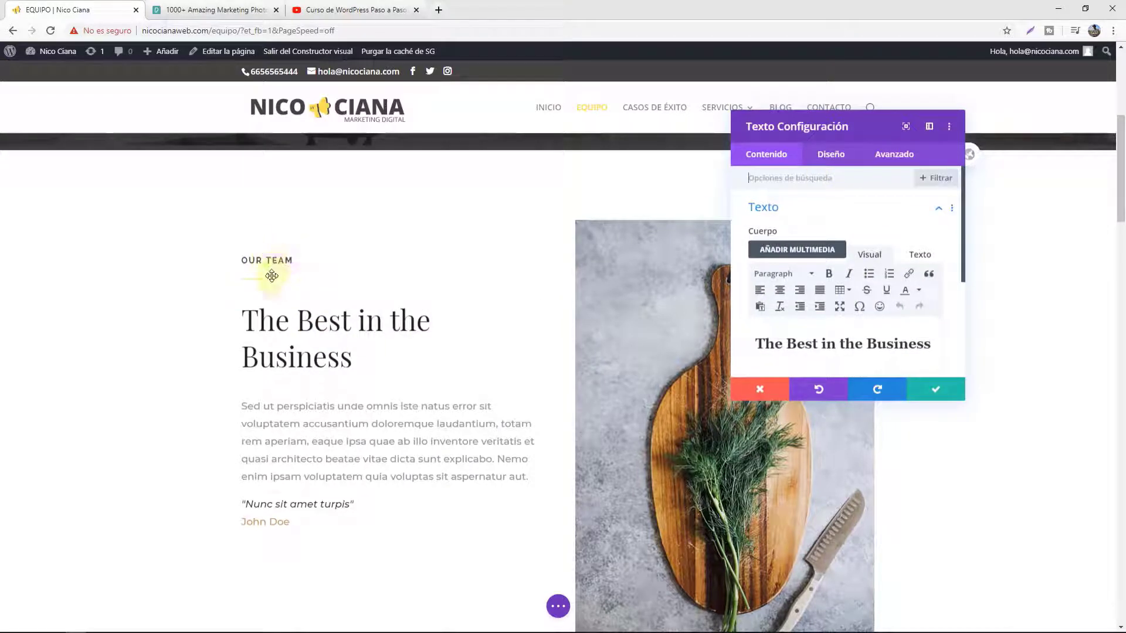
click(295, 363)
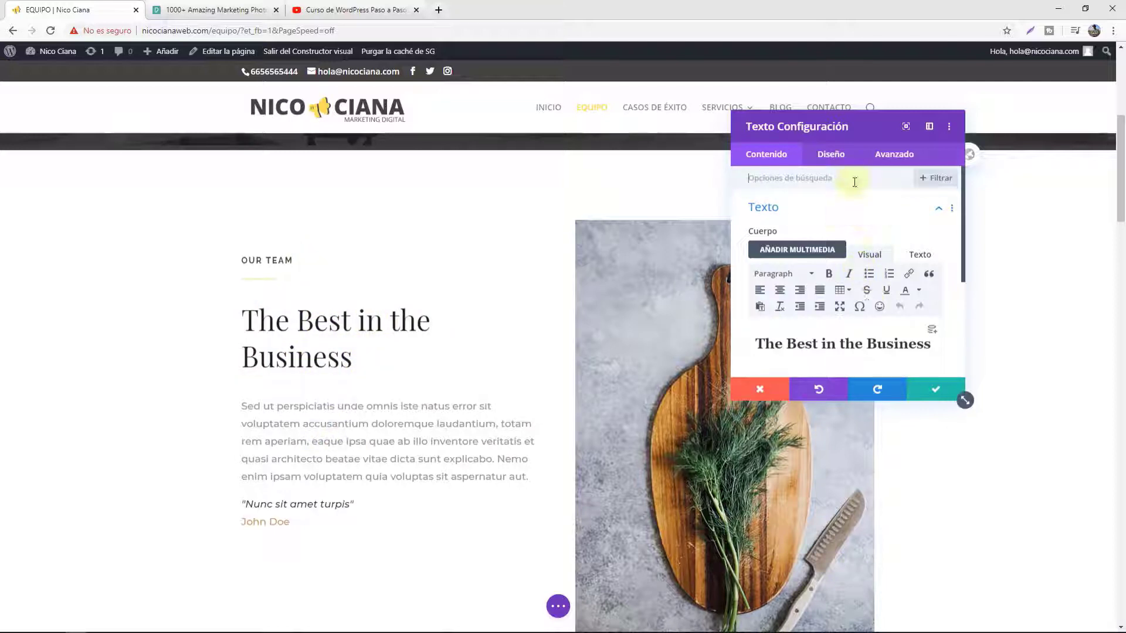
click(239, 307)
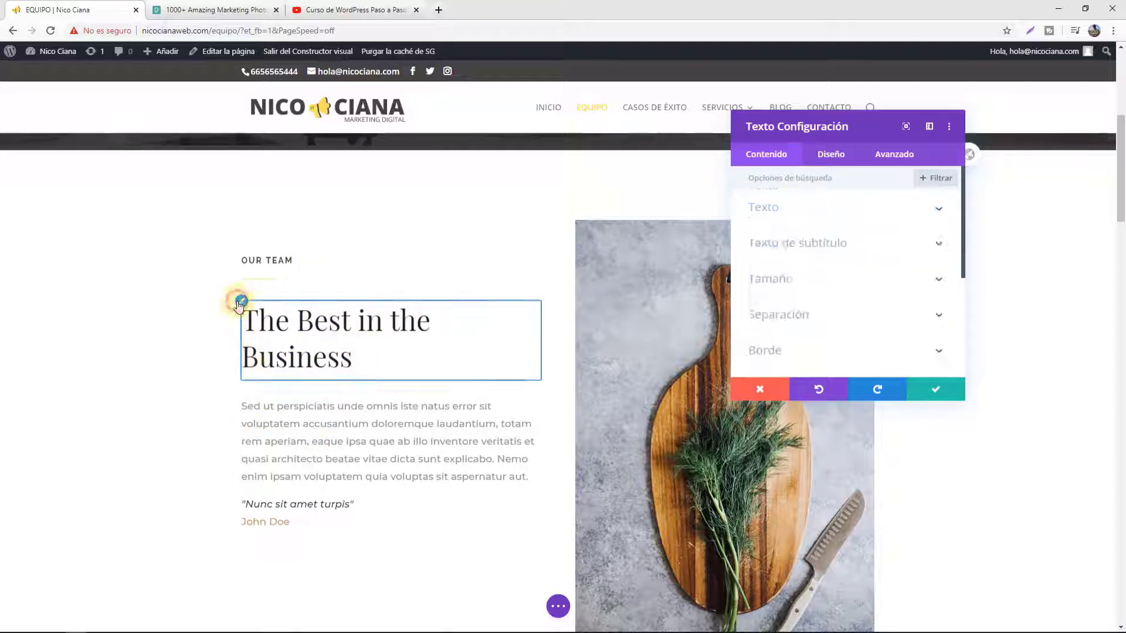
click(789, 251)
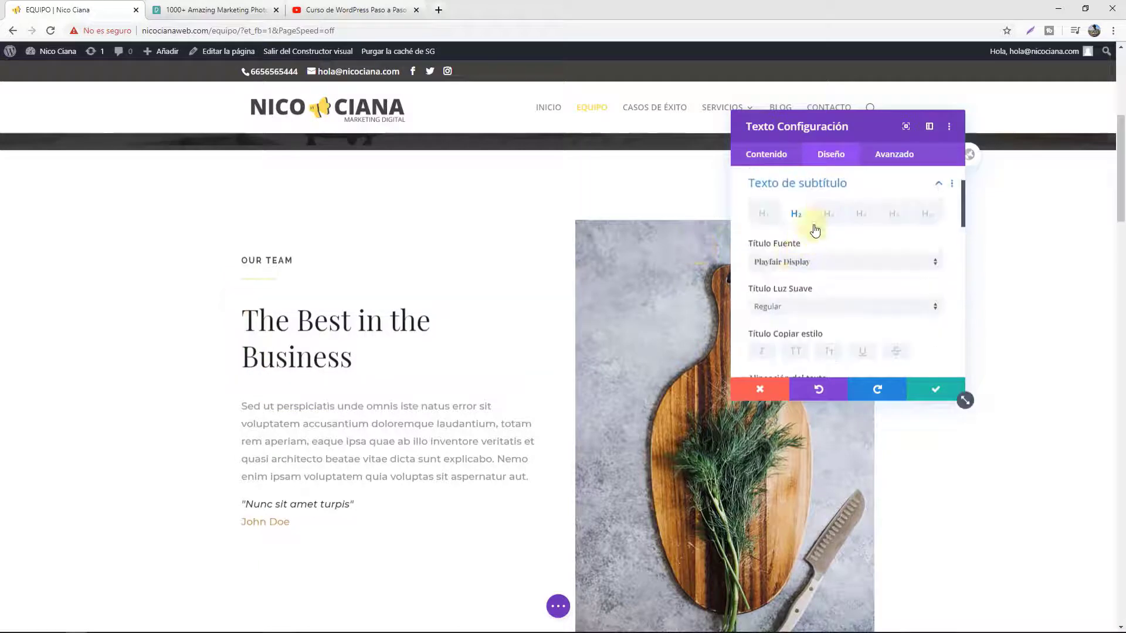
click(798, 264)
click(800, 173)
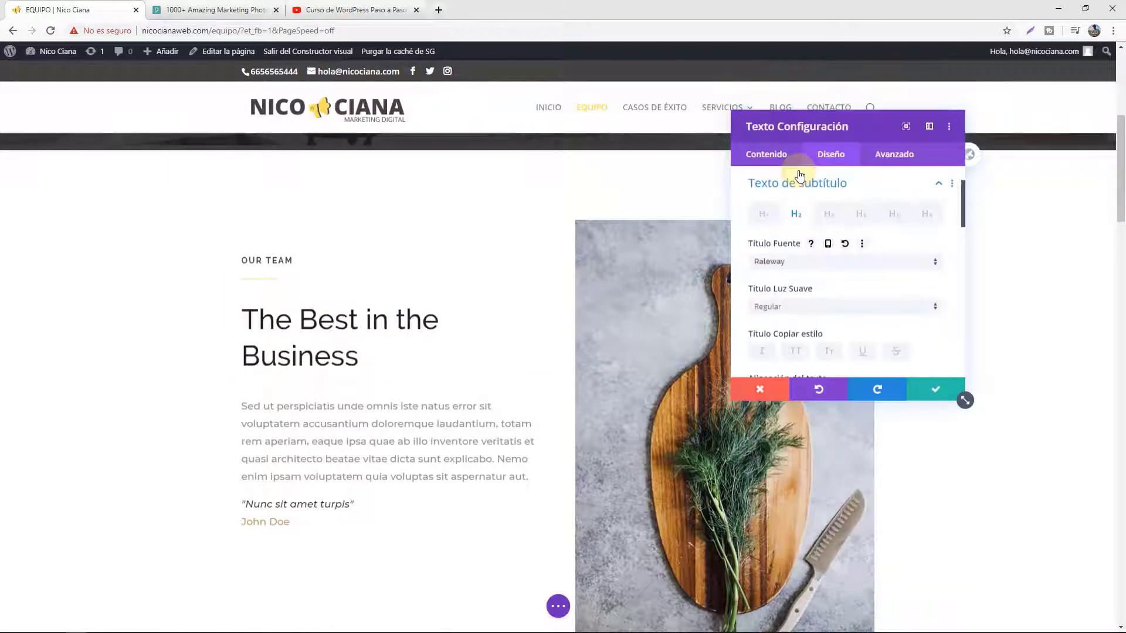
scroll(809, 315, down, 2)
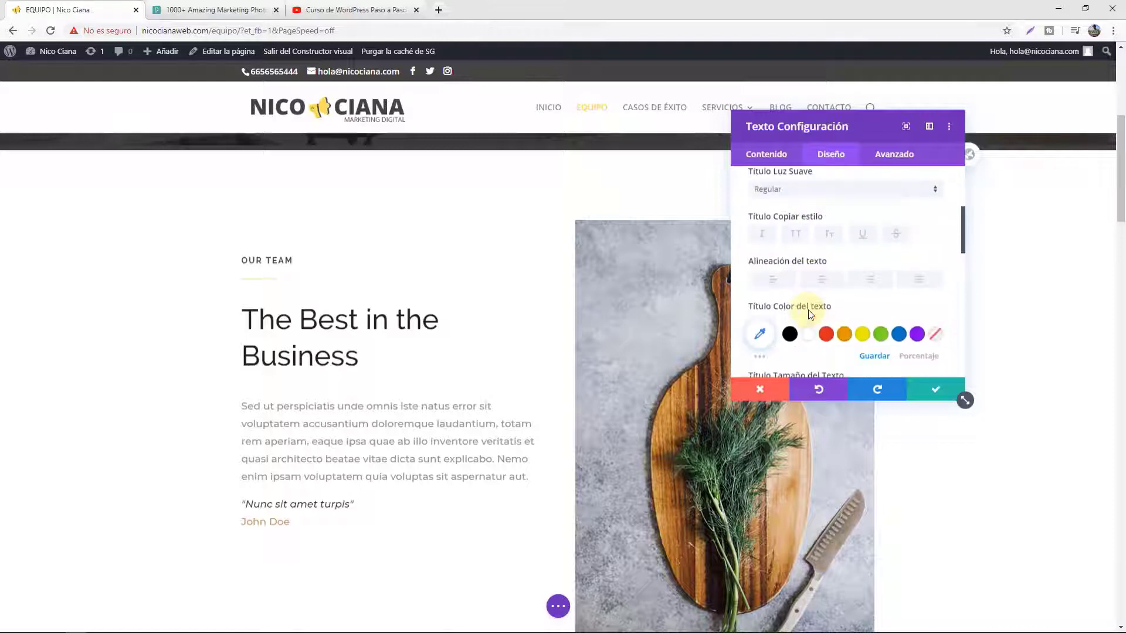
scroll(818, 311, down, 1)
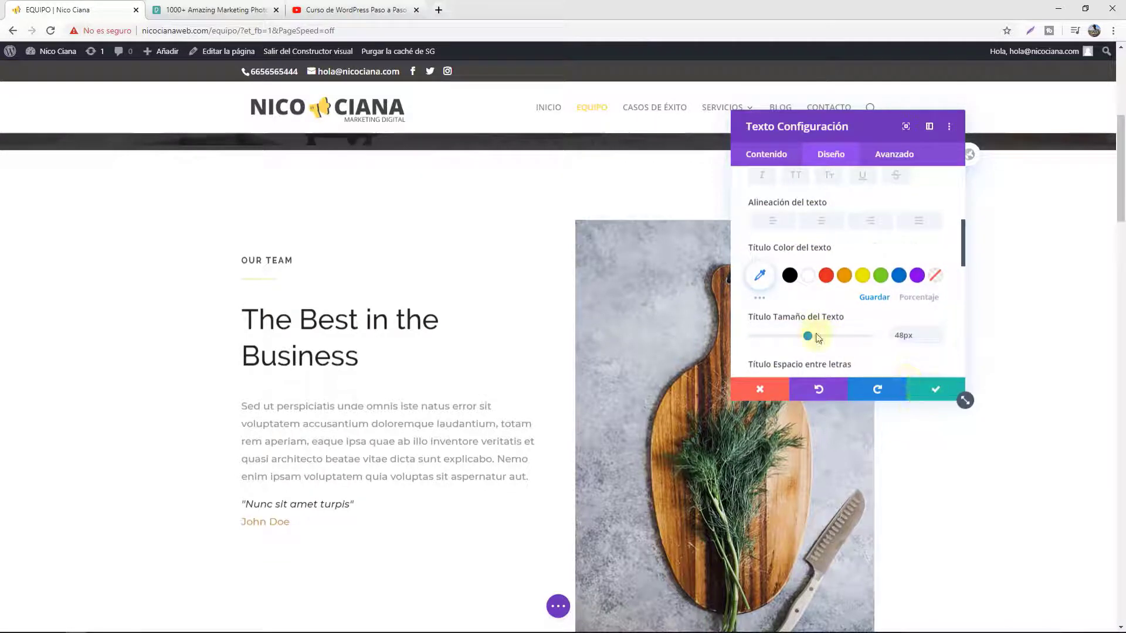
scroll(897, 360, down, 2)
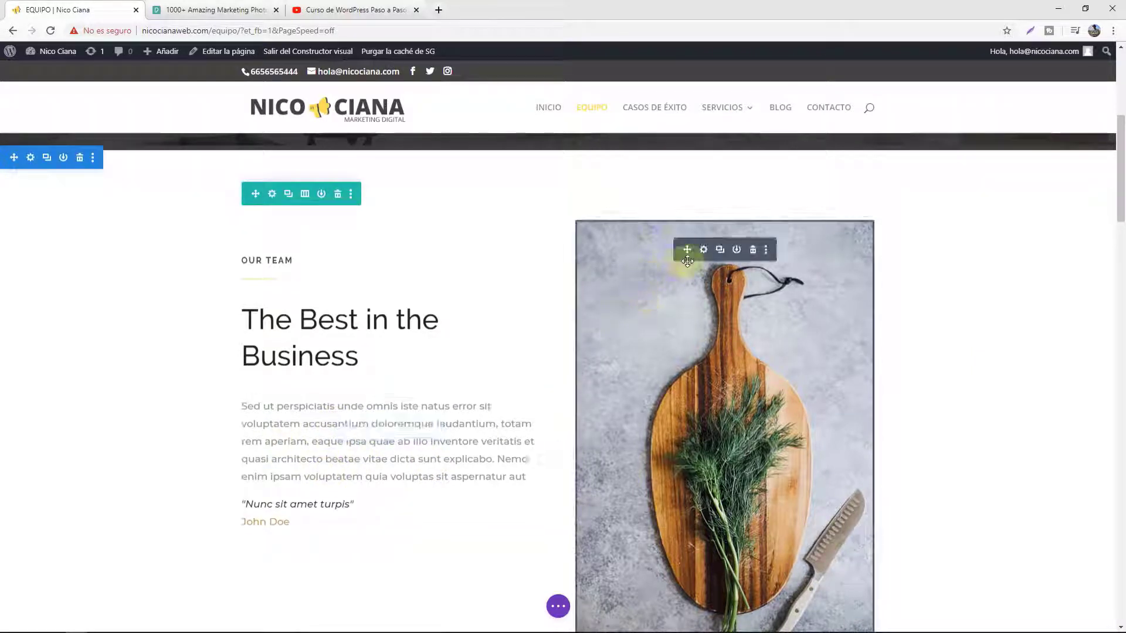
Replace the cutting board image with the uploaded file photo-of-people-using-laptop-3194519 from the WEB folder.
click(711, 252)
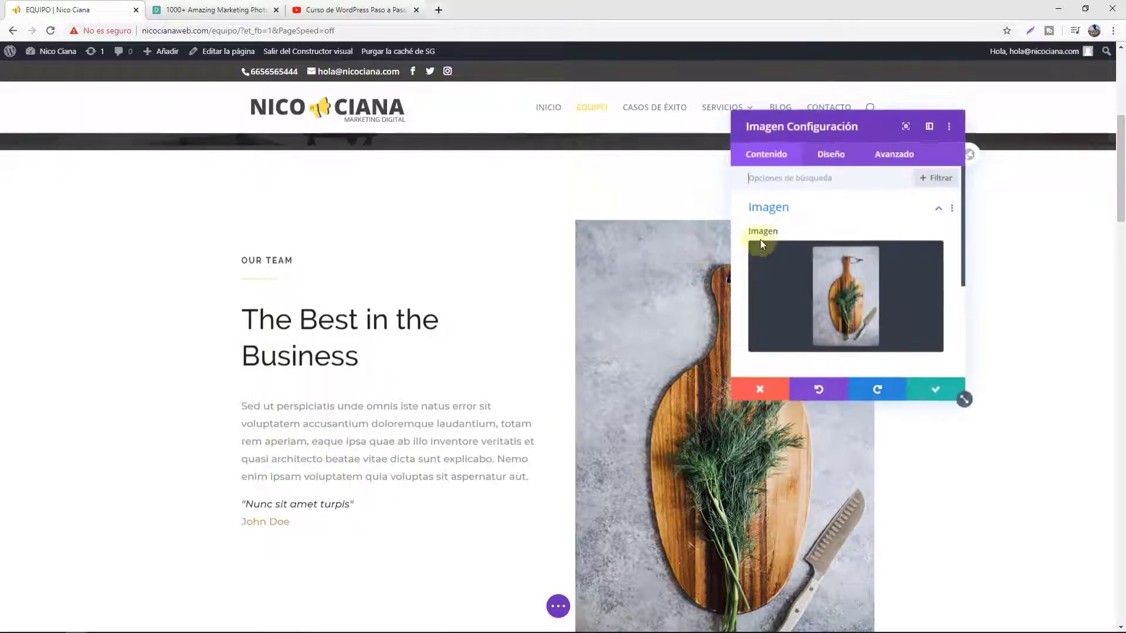
click(890, 260)
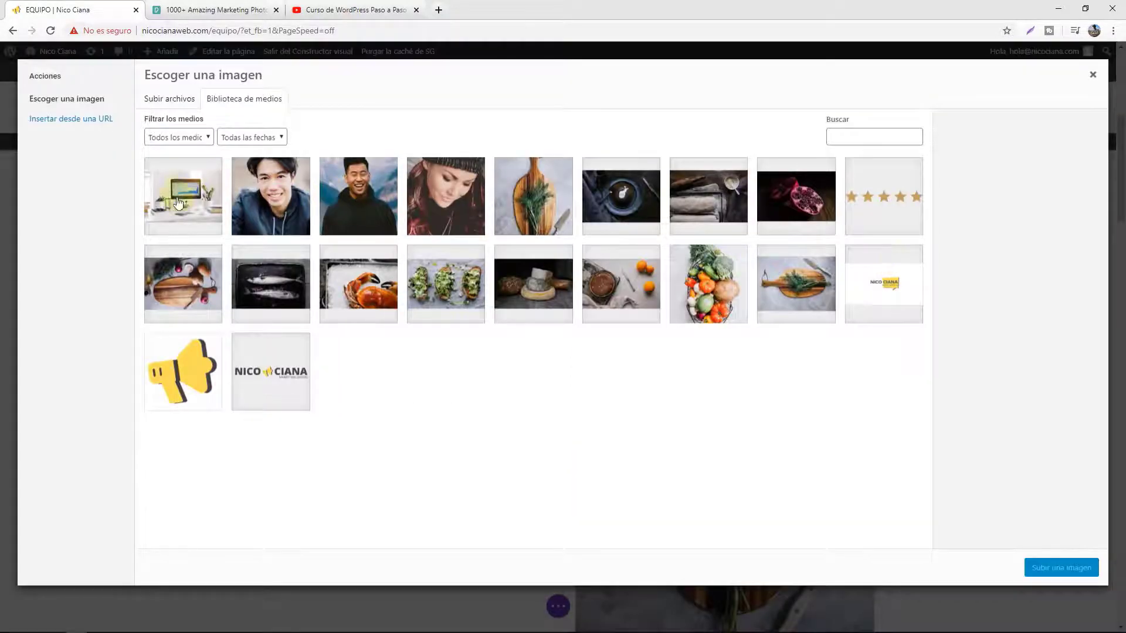
click(537, 196)
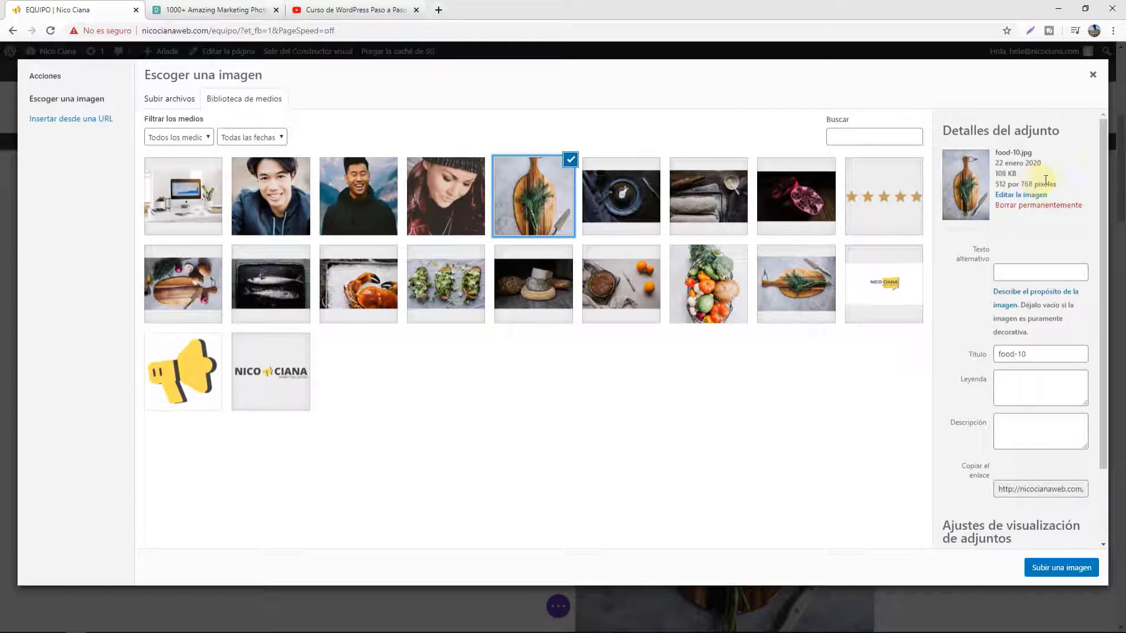
click(158, 99)
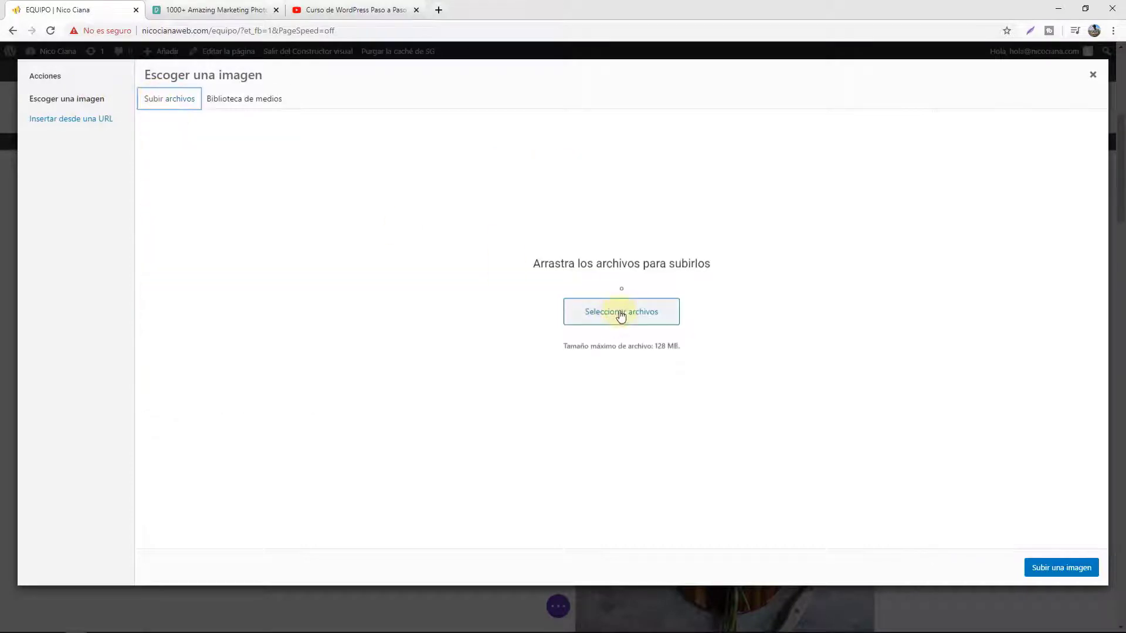
click(621, 312)
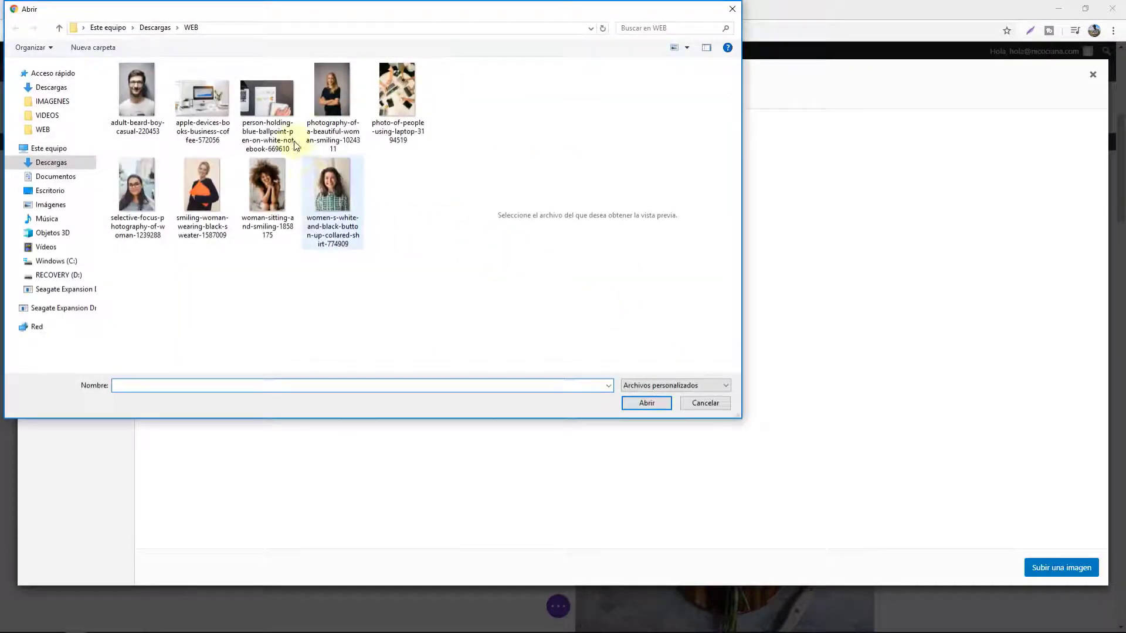
click(386, 98)
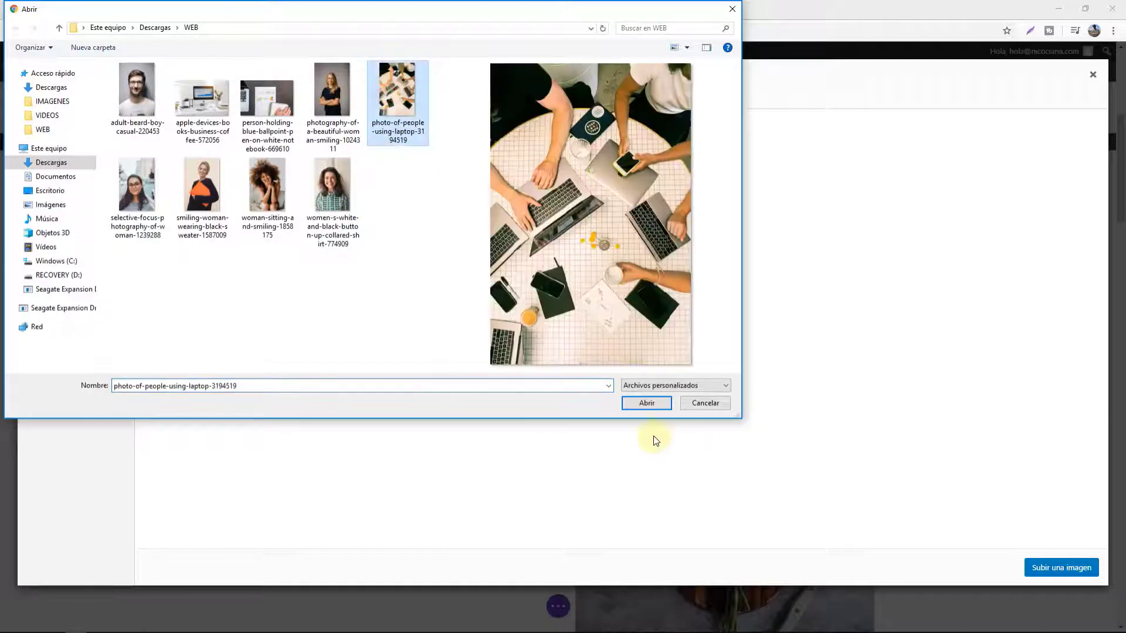
click(655, 404)
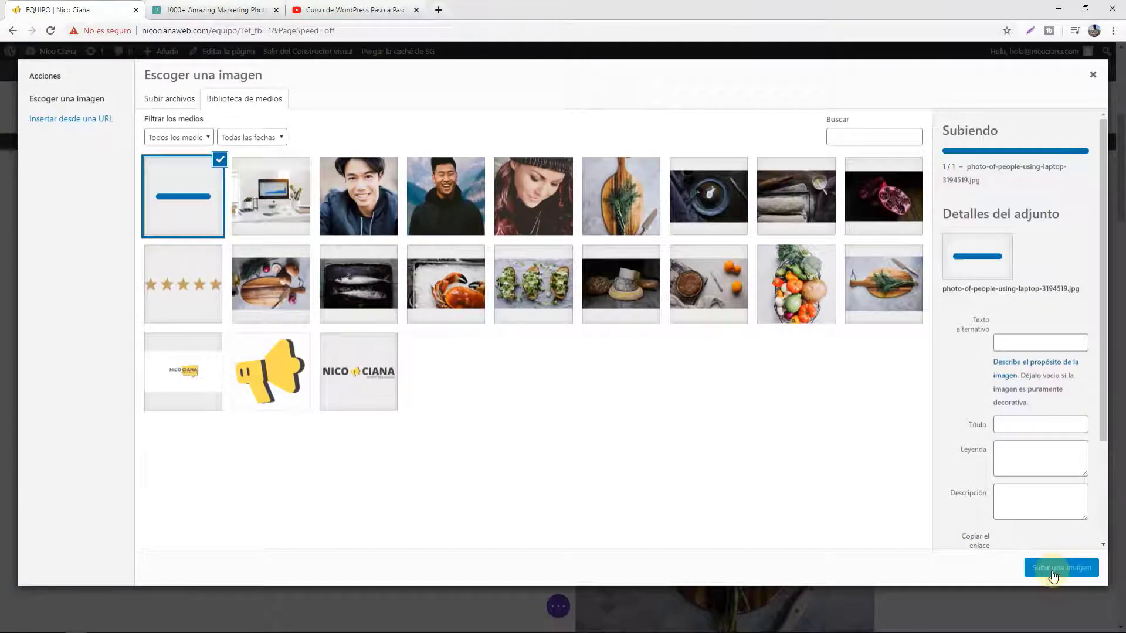
click(1043, 566)
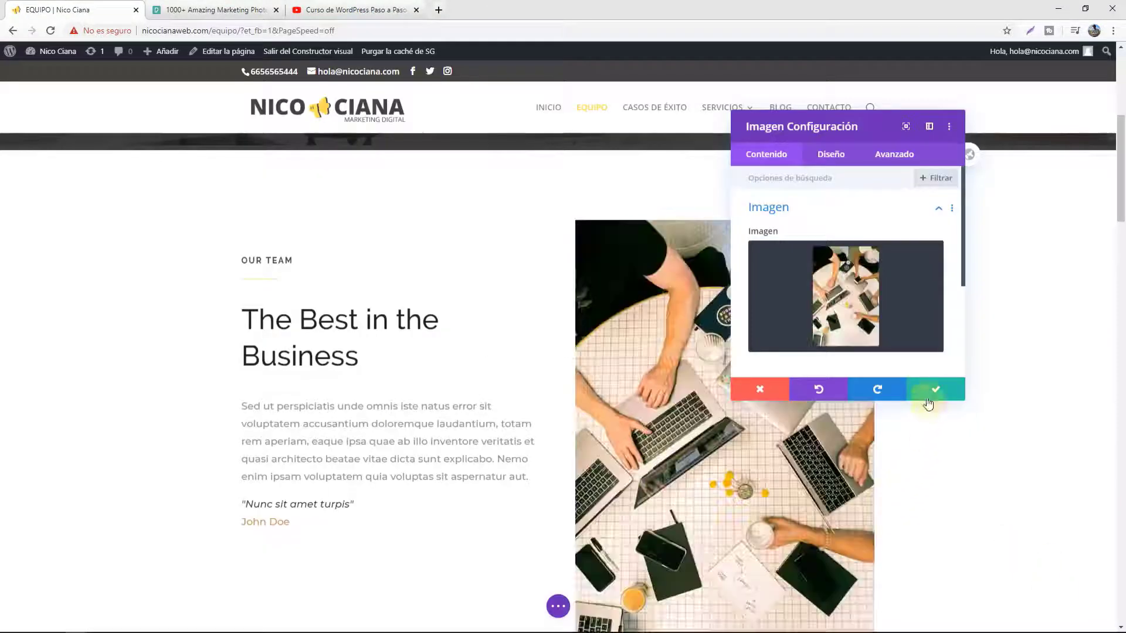
Review the image module's background colour options and save its settings.
scroll(867, 308, down, 3)
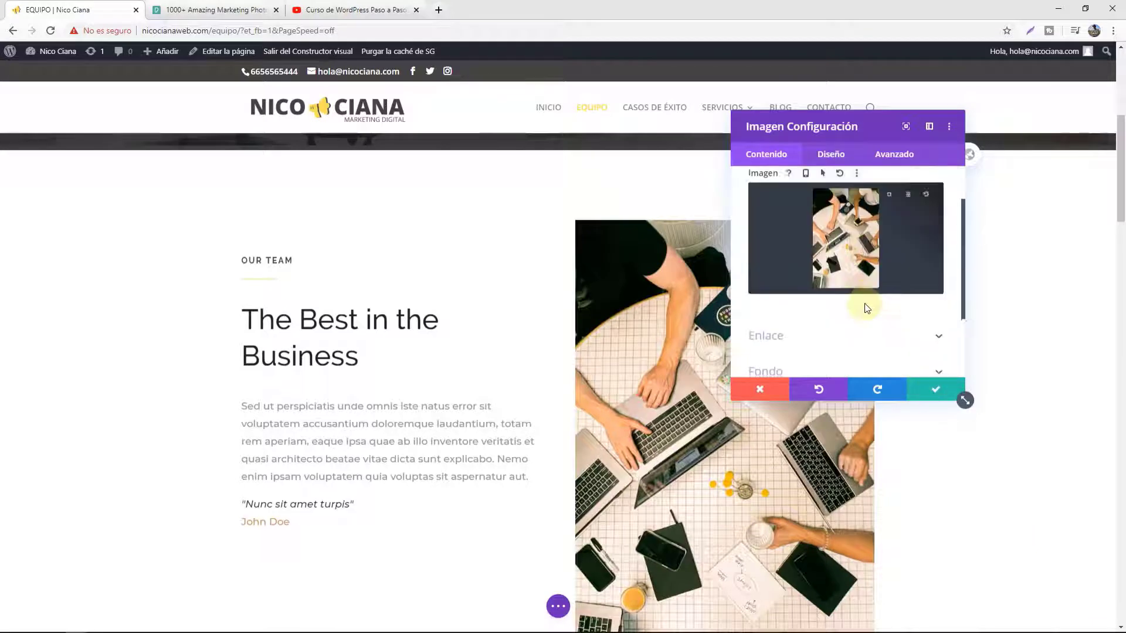
scroll(867, 310, up, 2)
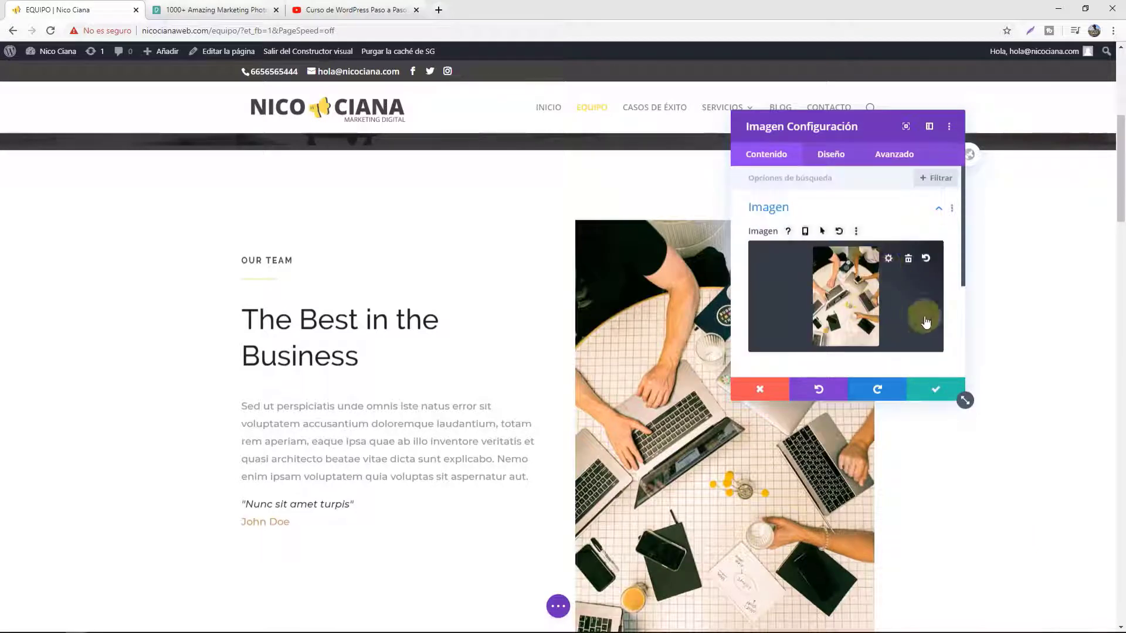
scroll(868, 314, down, 2)
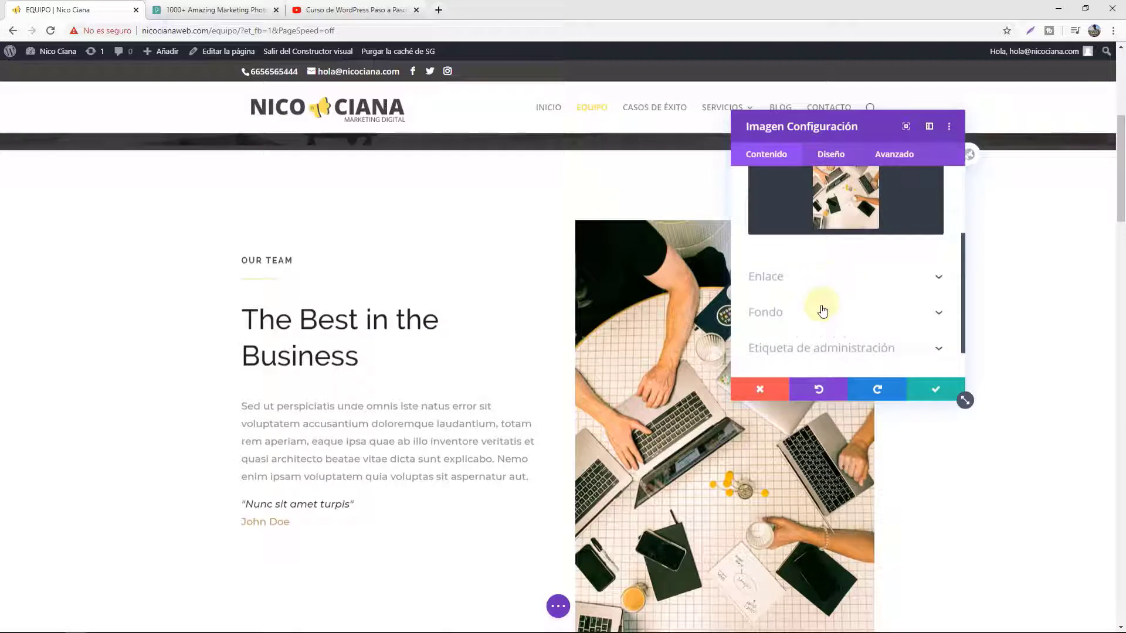
click(822, 311)
scroll(879, 322, down, 3)
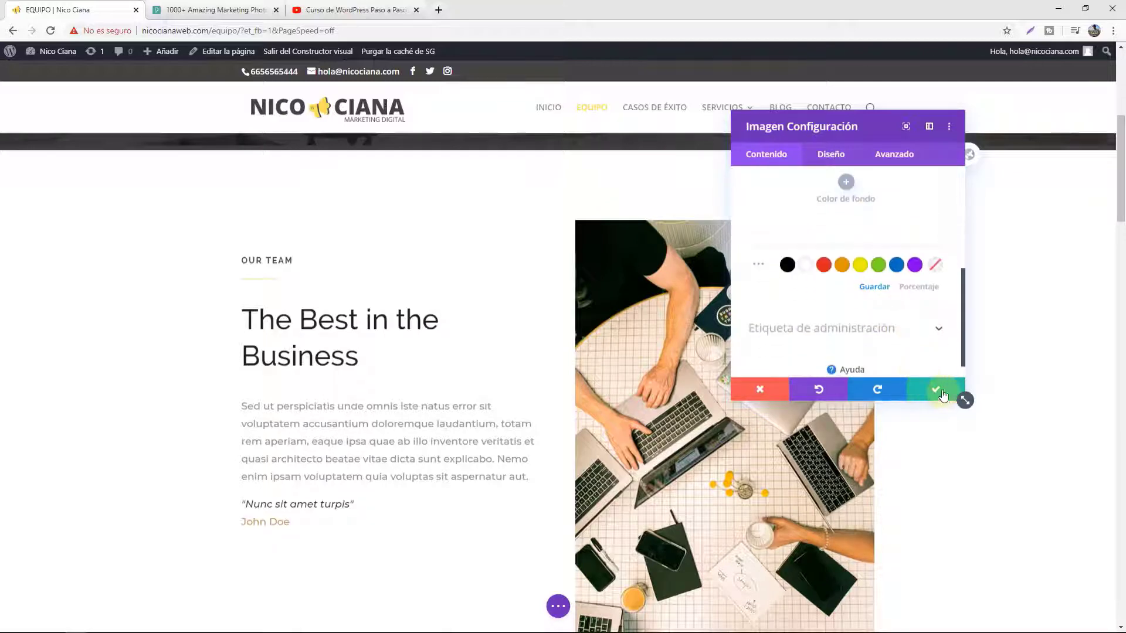
scroll(1014, 434, down, 4)
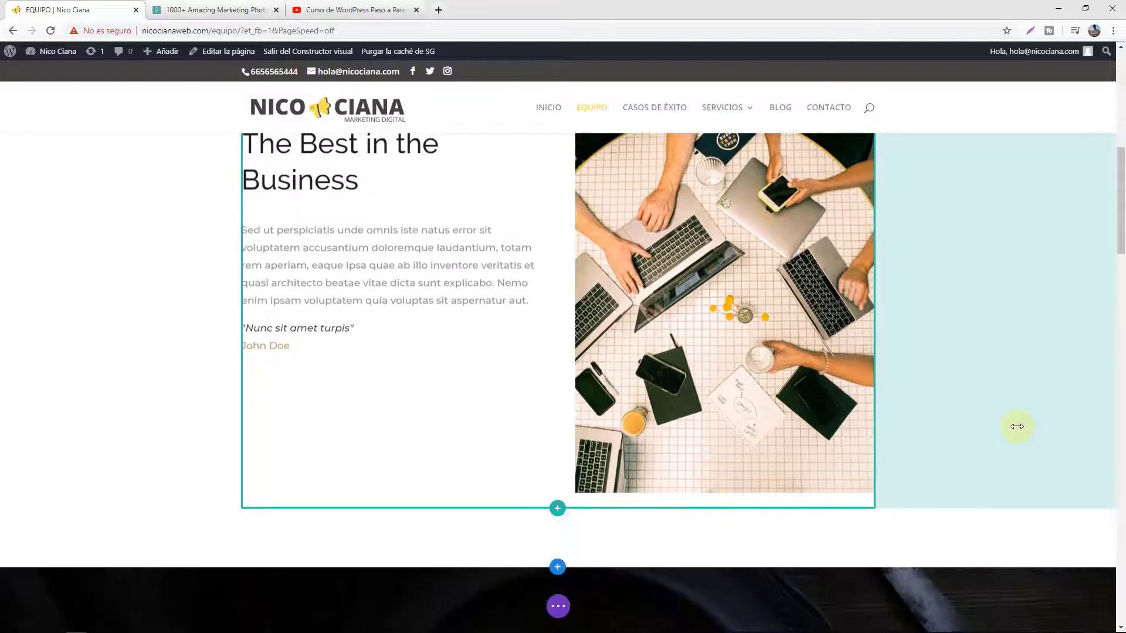
Add a background gradient to the section containing "The Best in the Business".
scroll(232, 454, up, 7)
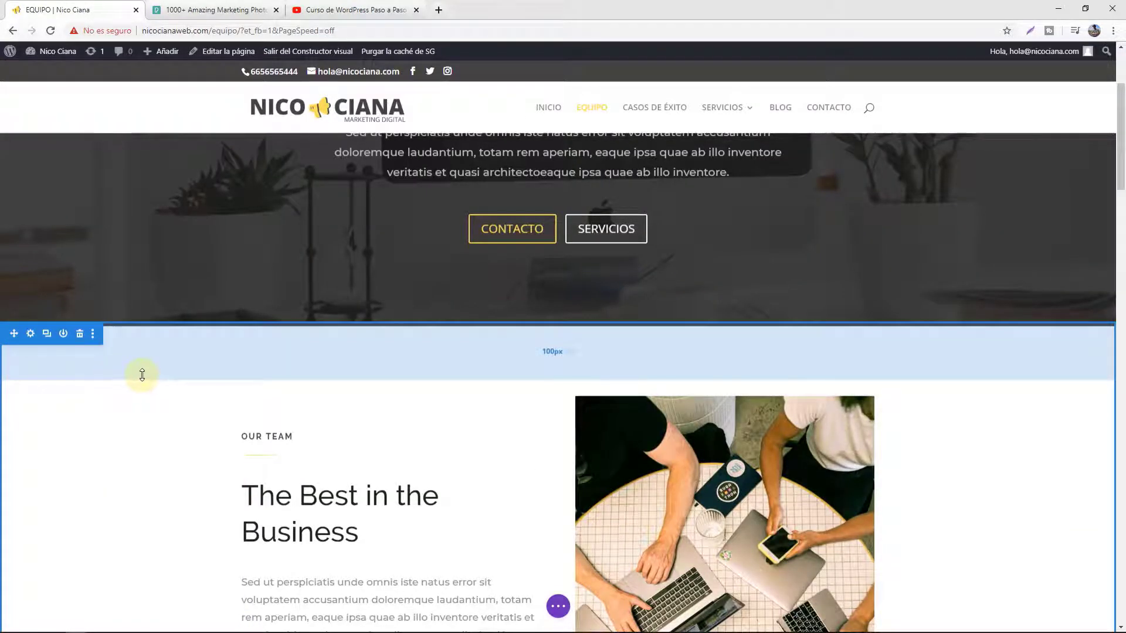
drag(141, 378, 139, 379)
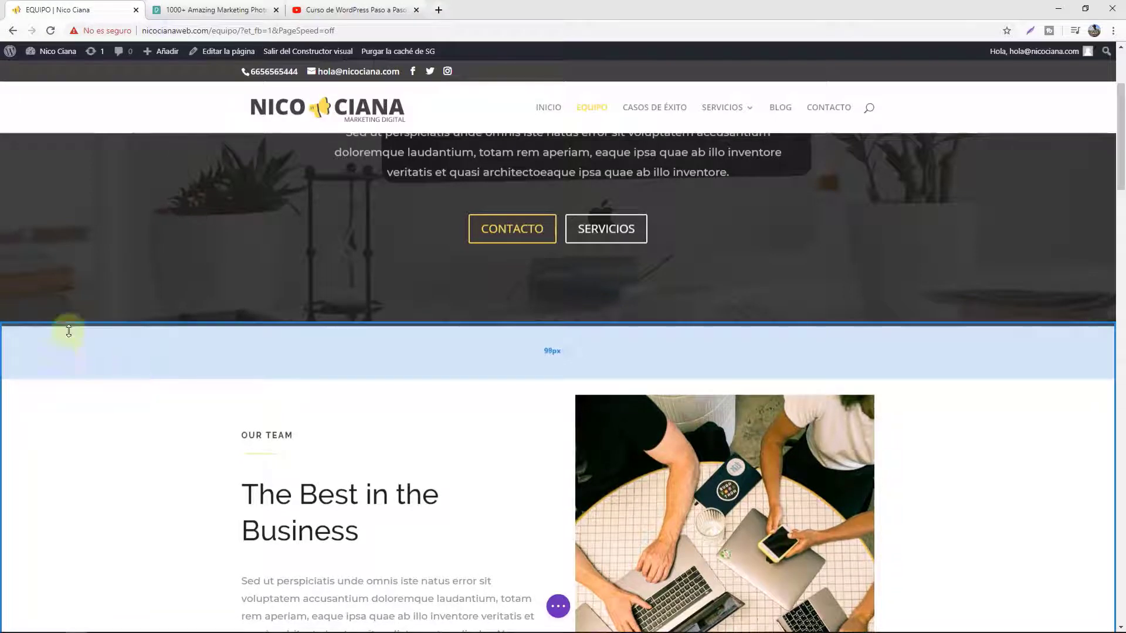
click(30, 335)
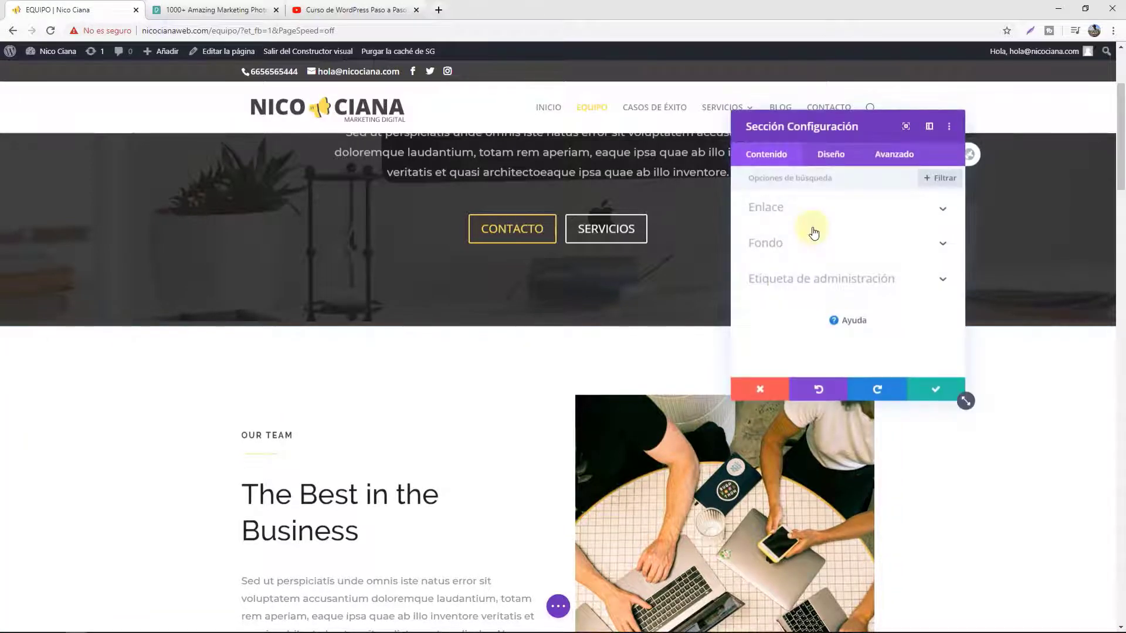
click(799, 244)
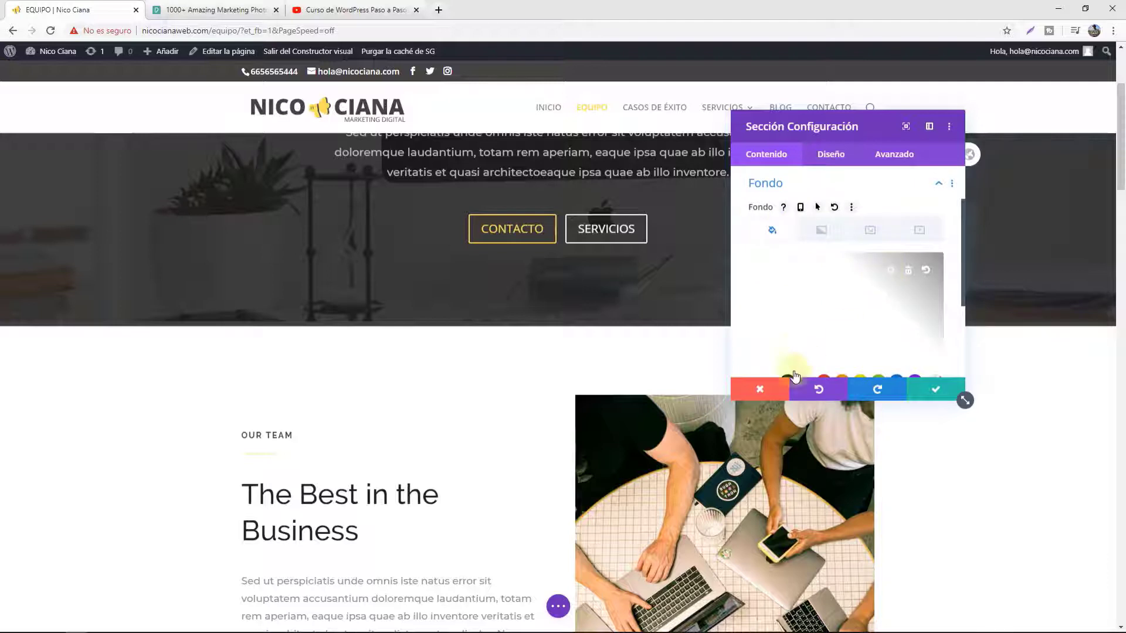
scroll(831, 272, down, 1)
click(822, 170)
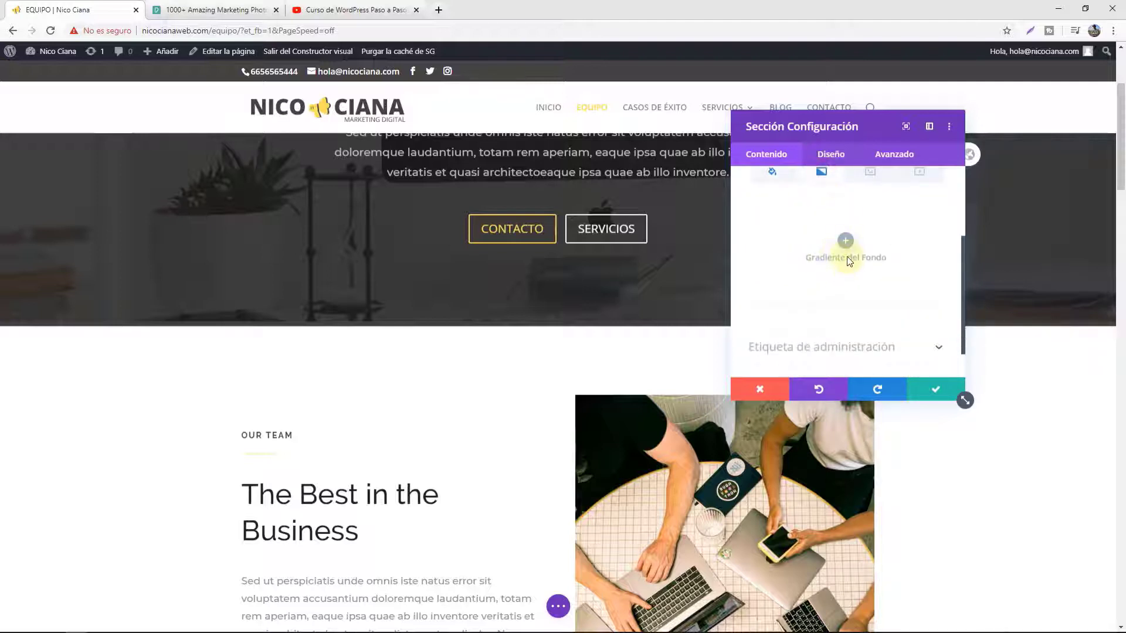
click(847, 250)
scroll(833, 282, down, 1)
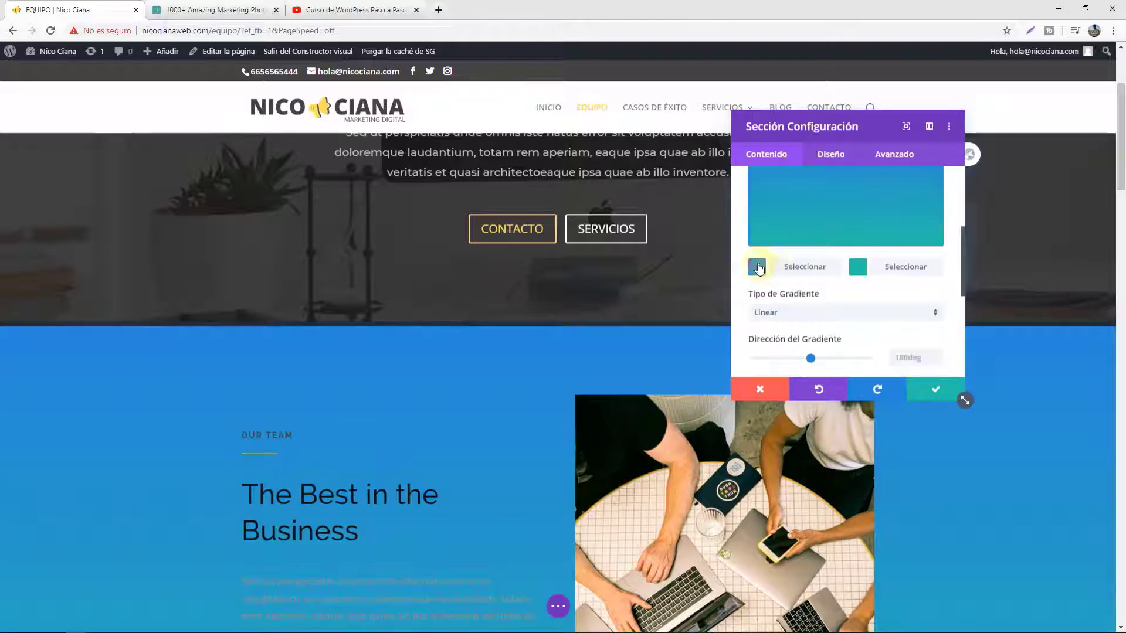
Set the first colour of the section's background gradient to the brand yellow #ffde59 copied from the Notepad colour notes.
click(757, 265)
scroll(769, 287, up, 2)
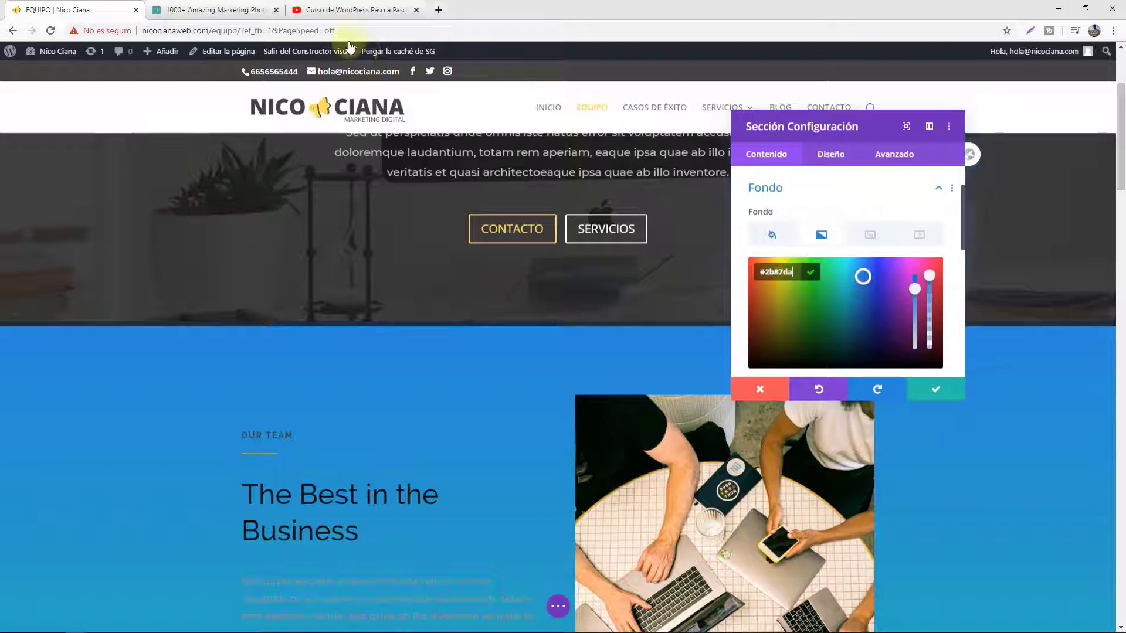
mouse_move(105, 626)
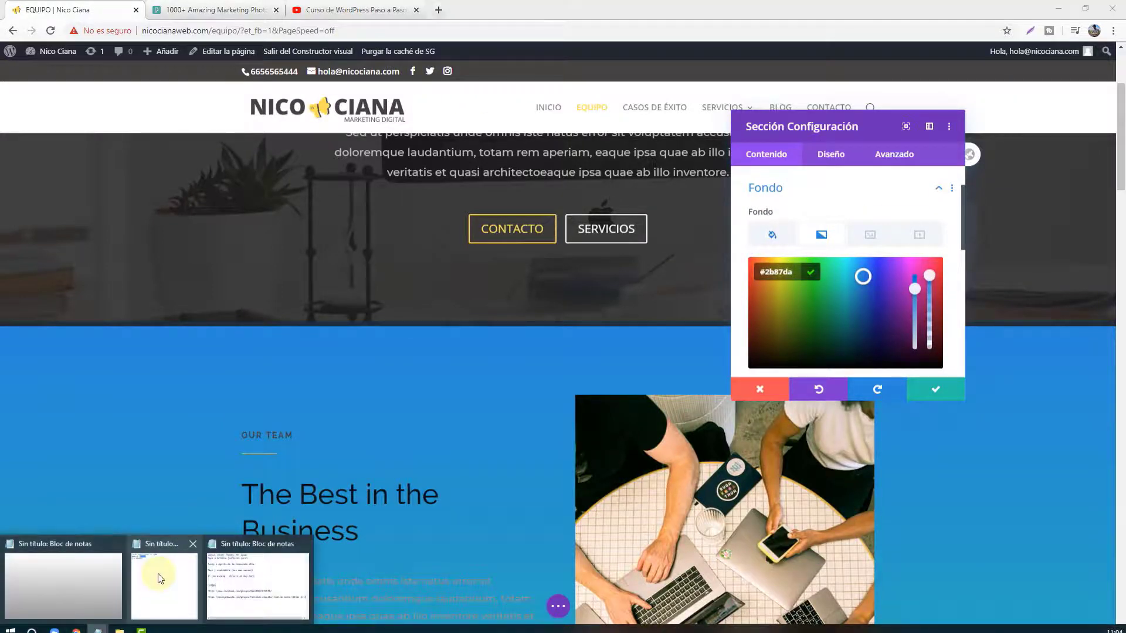
click(158, 575)
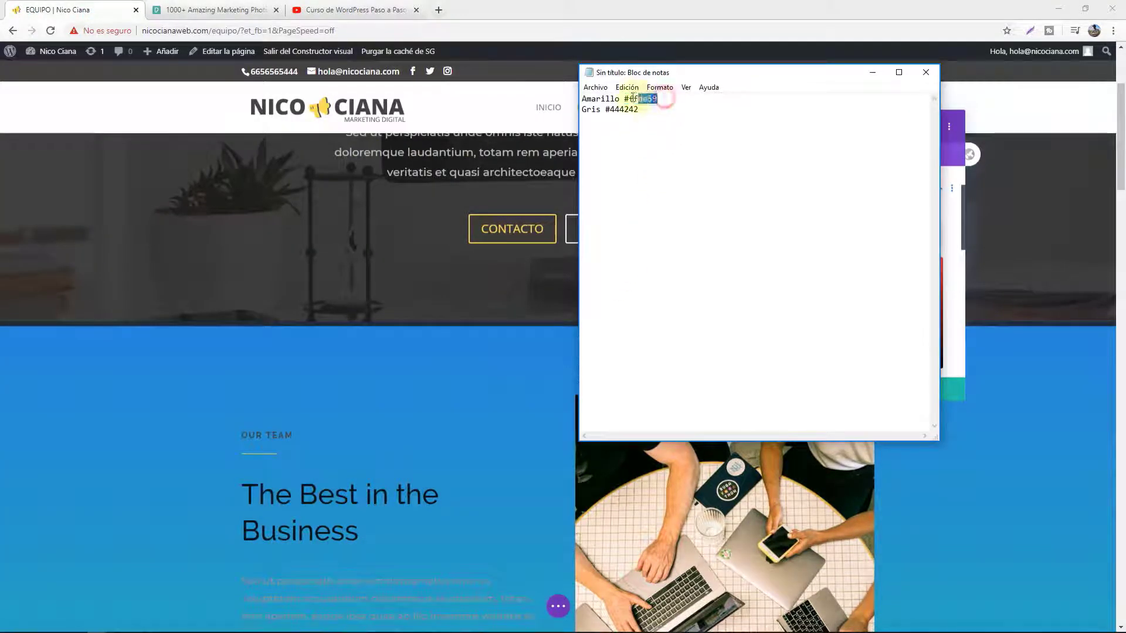
drag(633, 98, 624, 99)
key(ctrl+c)
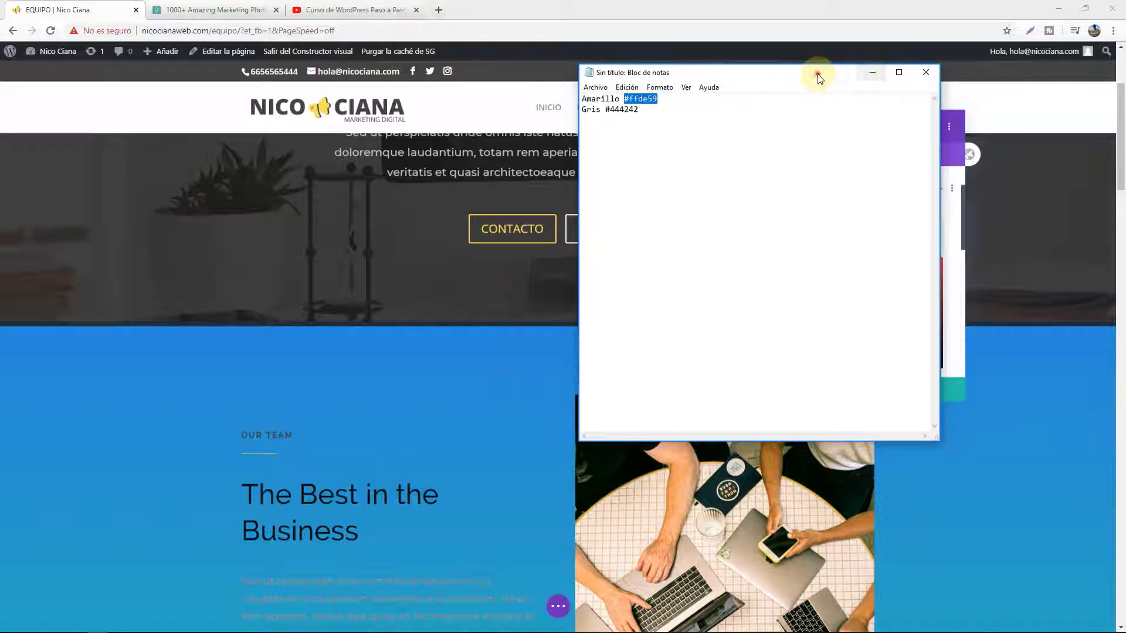
drag(819, 78, 561, 323)
click(753, 273)
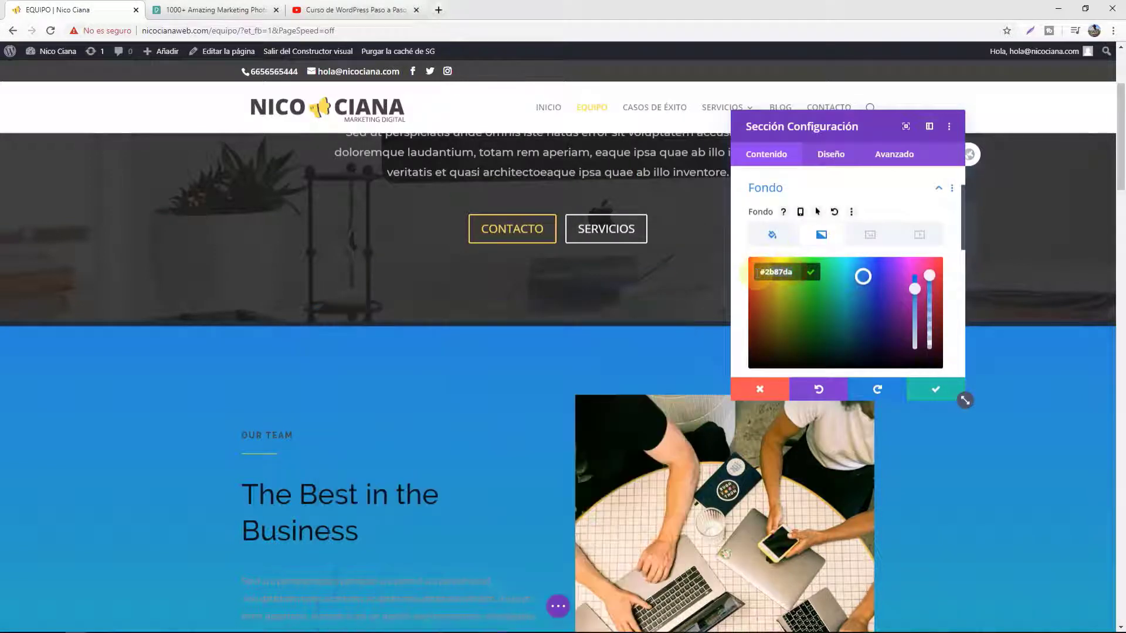
key(ctrl+v)
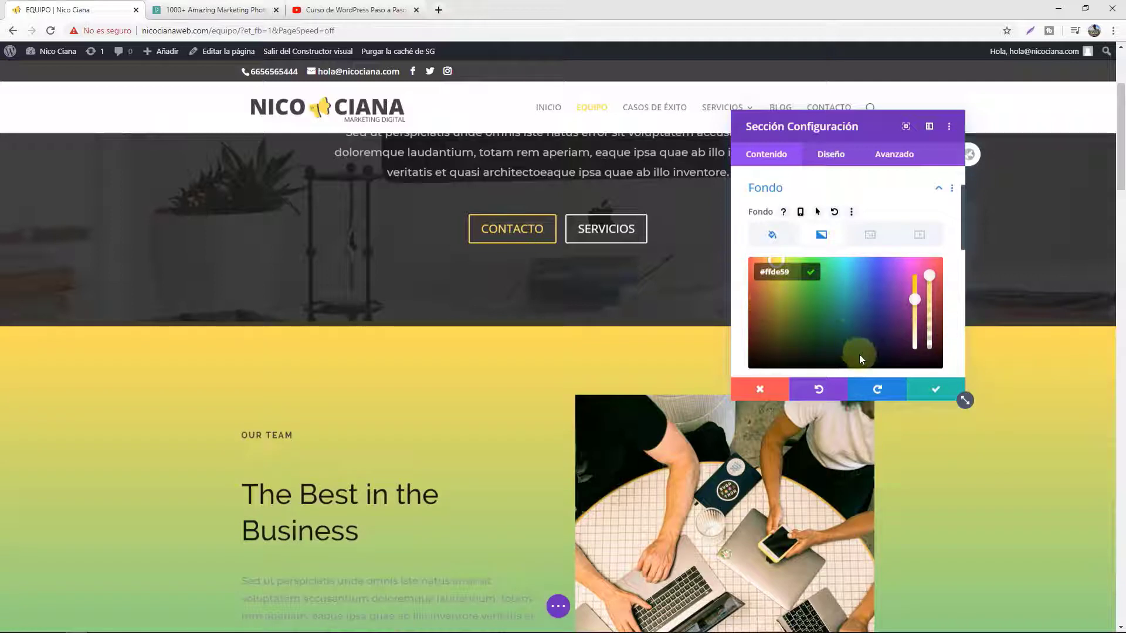
Set the gradient's second colour to the brand grey #444242 from the Notepad colour notes and save the section settings.
scroll(846, 314, down, 2)
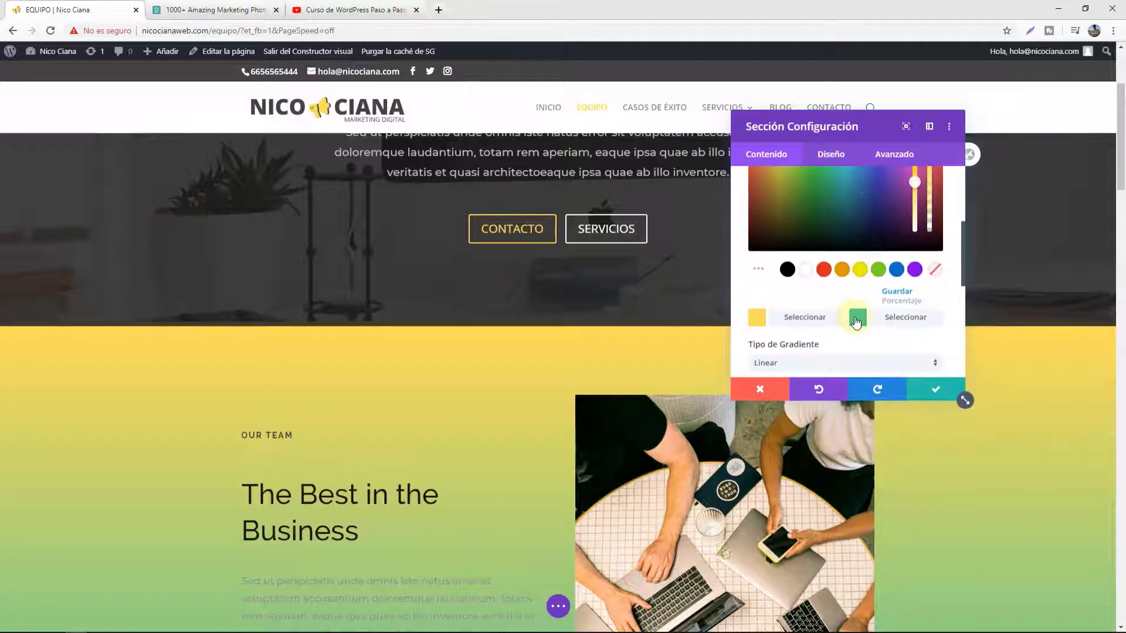
click(855, 321)
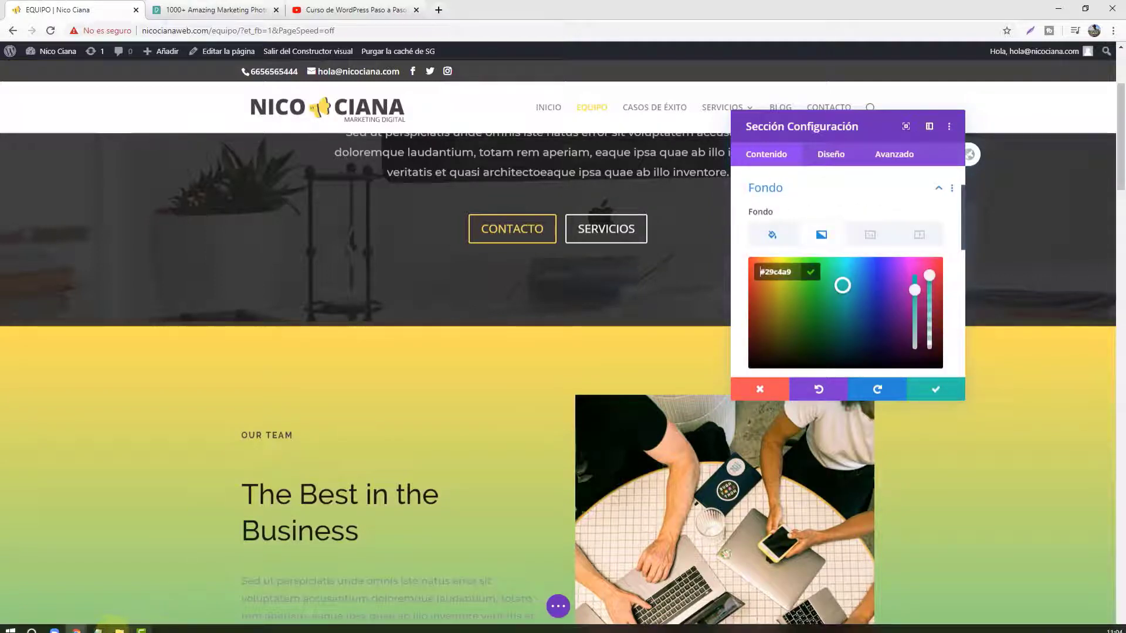
mouse_move(99, 630)
click(176, 566)
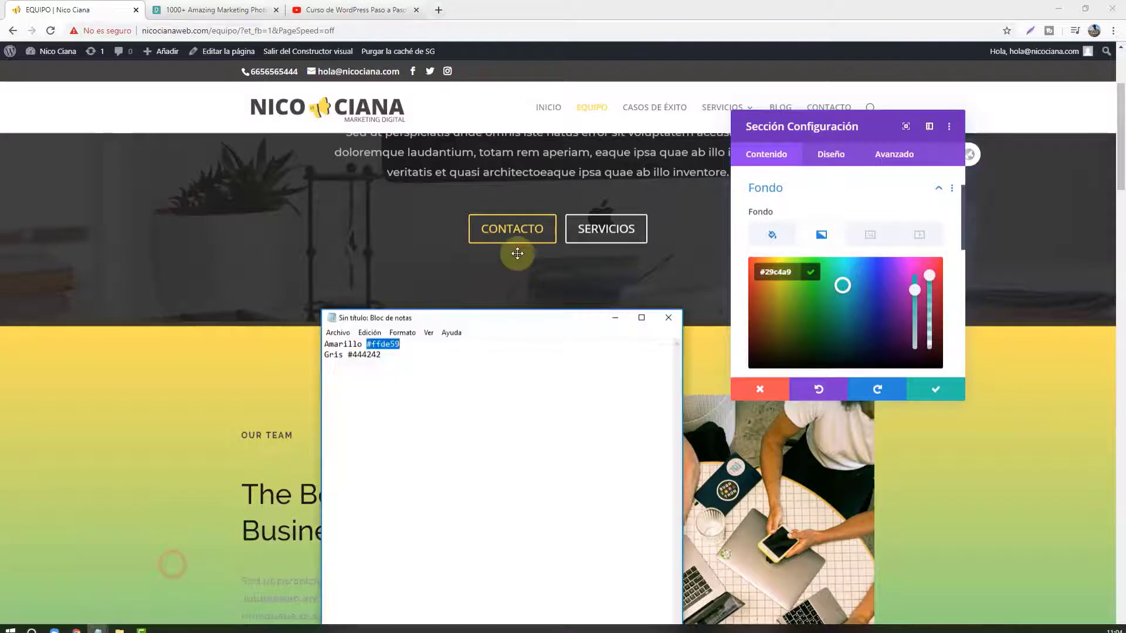
drag(390, 357, 357, 362)
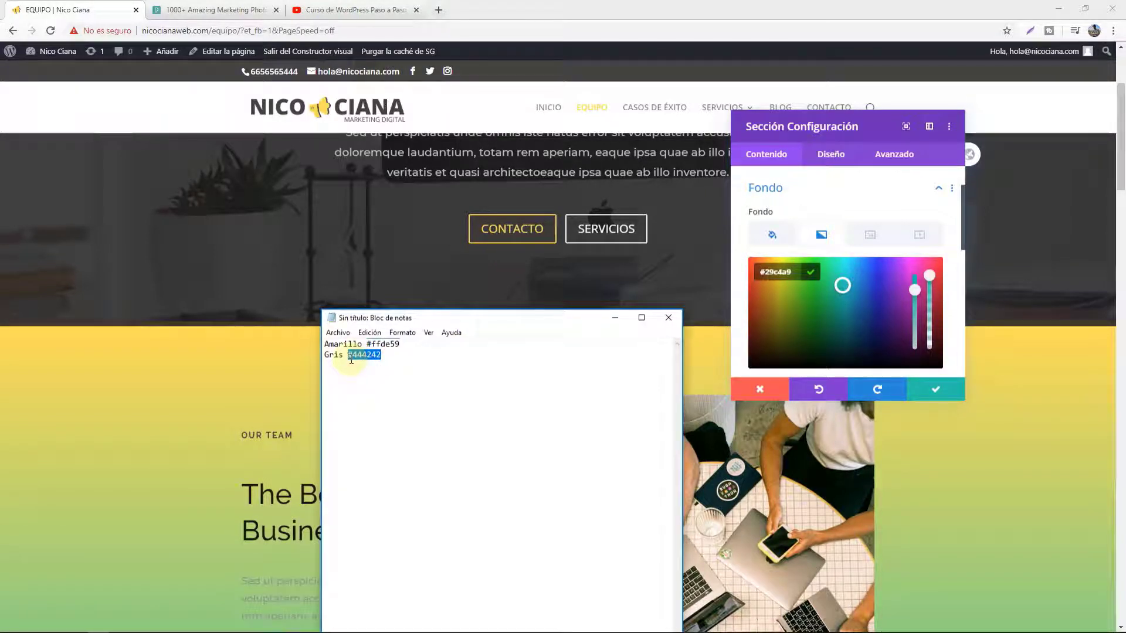
click(748, 268)
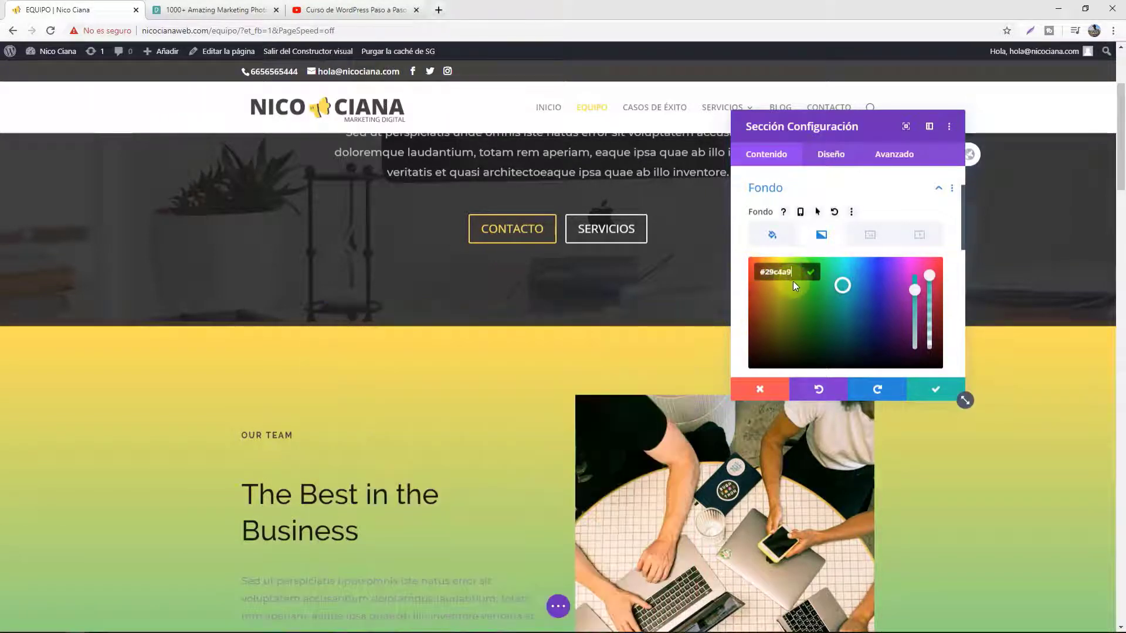
text(#444242)
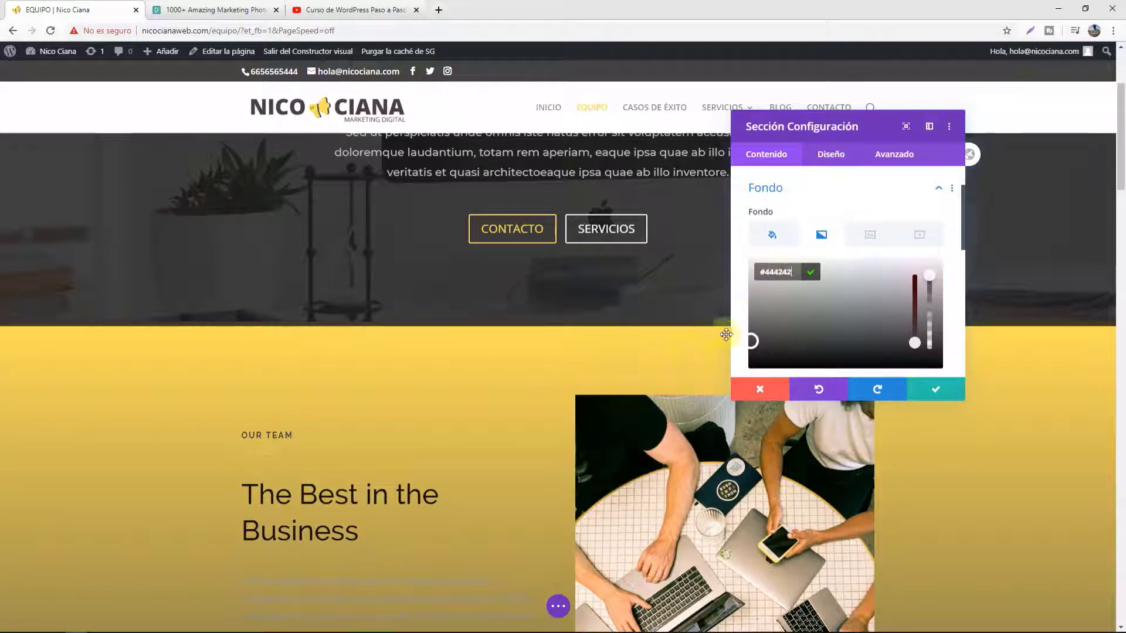
click(936, 389)
Delete the background gradient of the "OUR TEAM" section and save the section settings.
scroll(692, 332, down, 4)
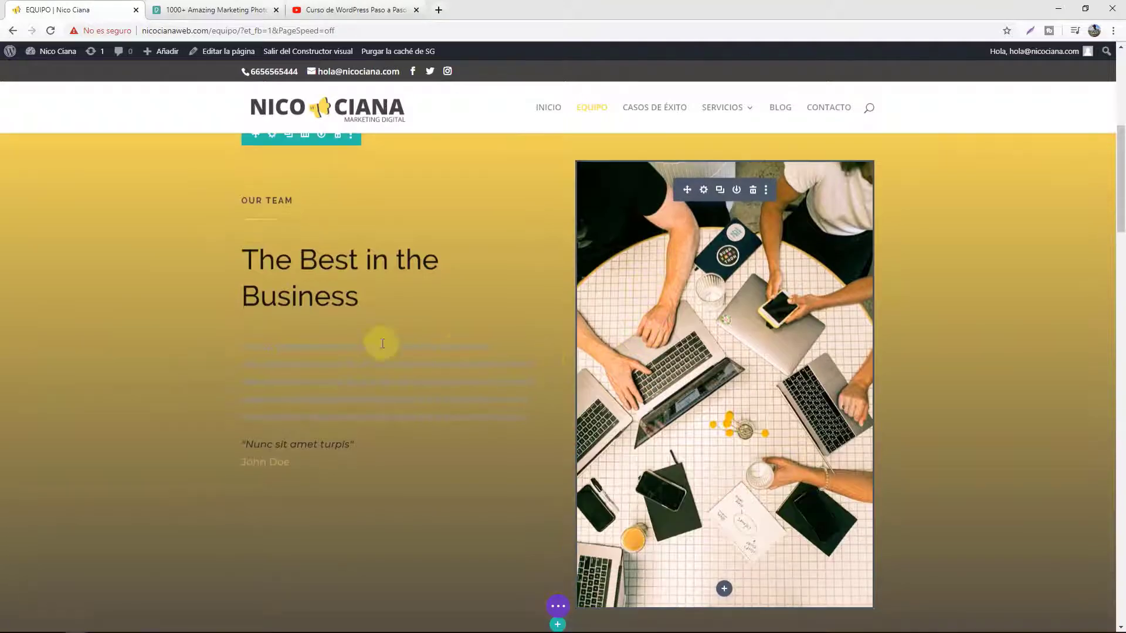
scroll(377, 339, up, 3)
click(31, 275)
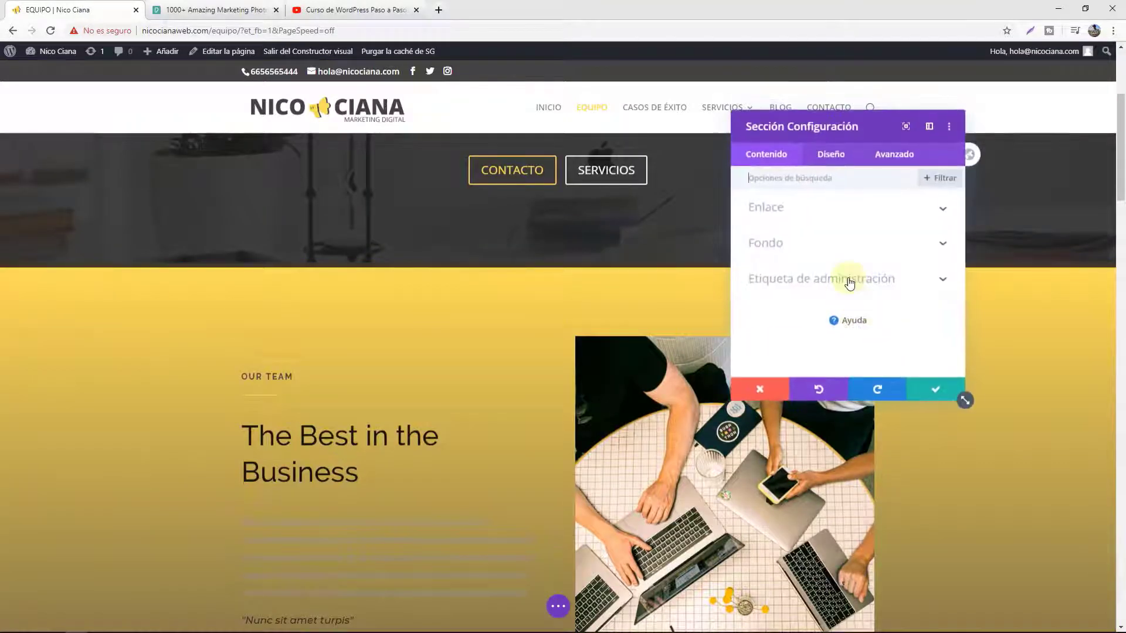
click(854, 253)
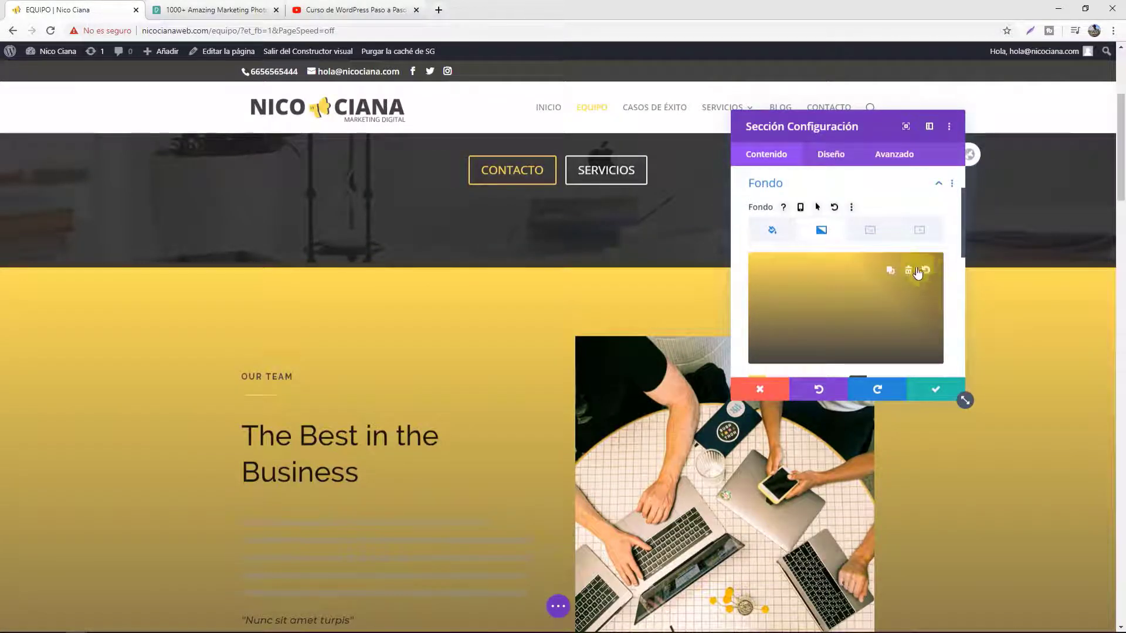
click(909, 270)
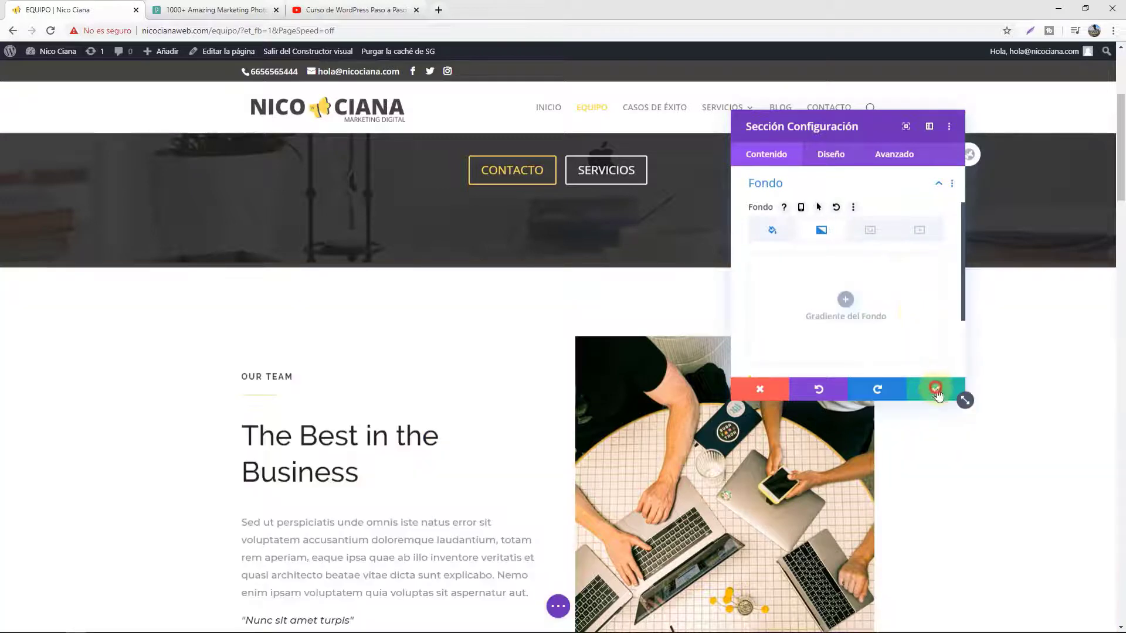
click(935, 388)
Examine the "OUR TEAM" section and the column layout options of the "Simply Brilliant" row.
scroll(944, 352, down, 3)
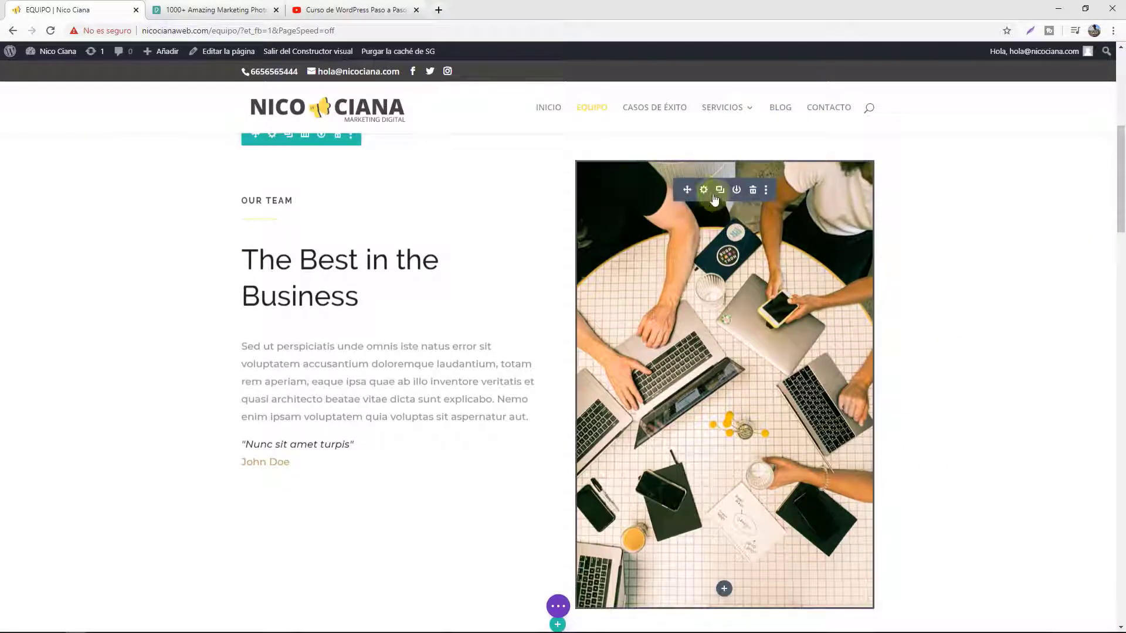
scroll(895, 341, down, 2)
scroll(902, 305, up, 2)
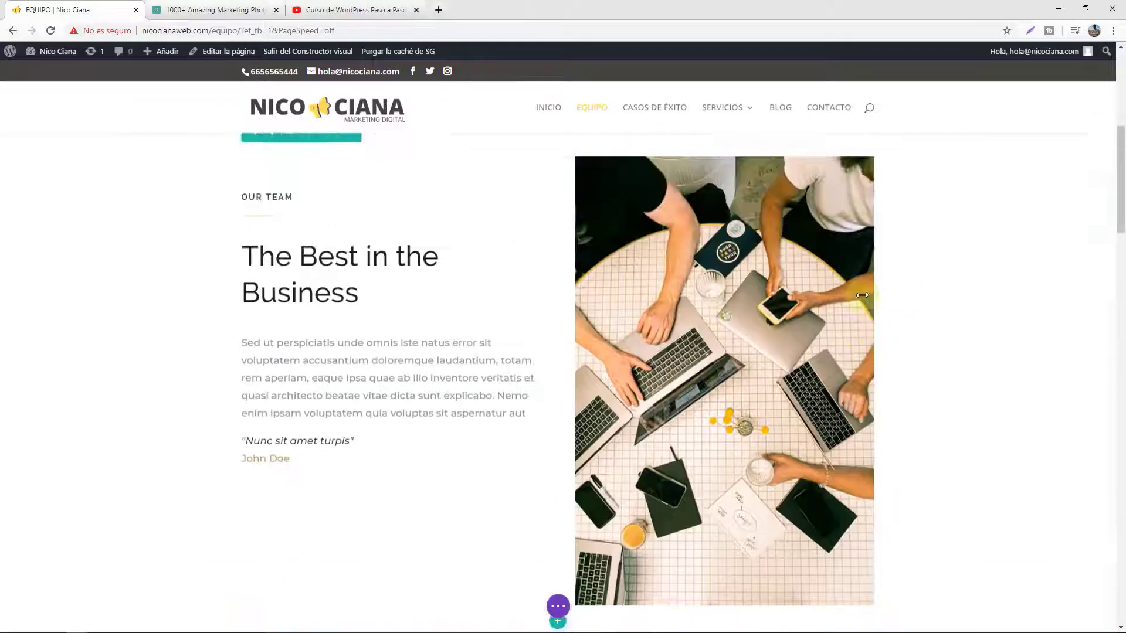
mouse_move(824, 321)
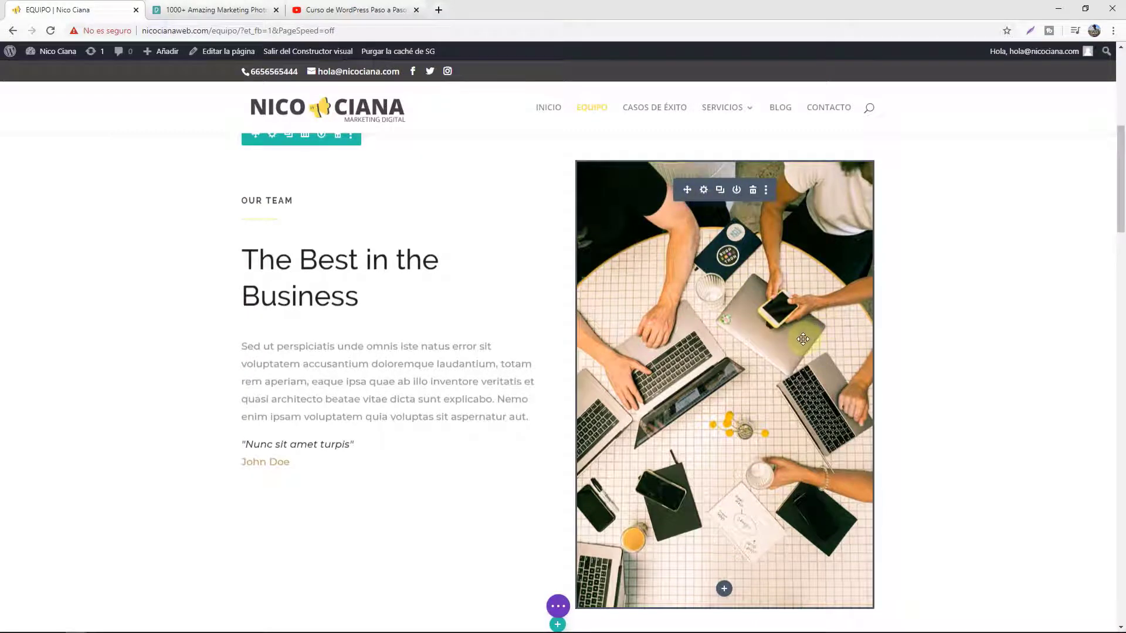
scroll(803, 339, down, 8)
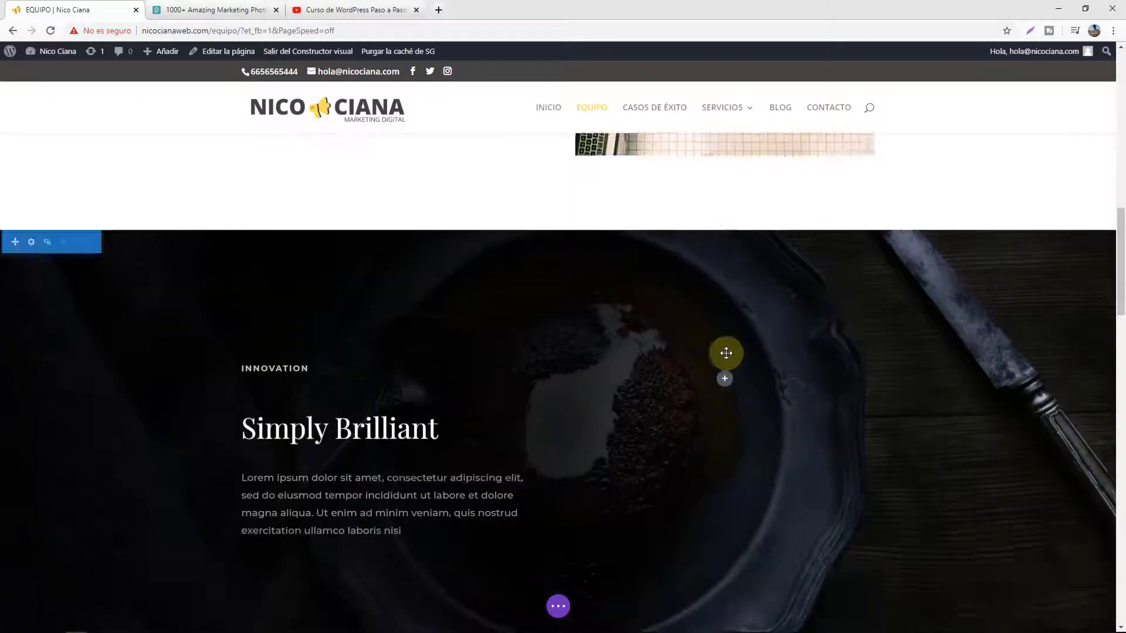
scroll(726, 353, down, 2)
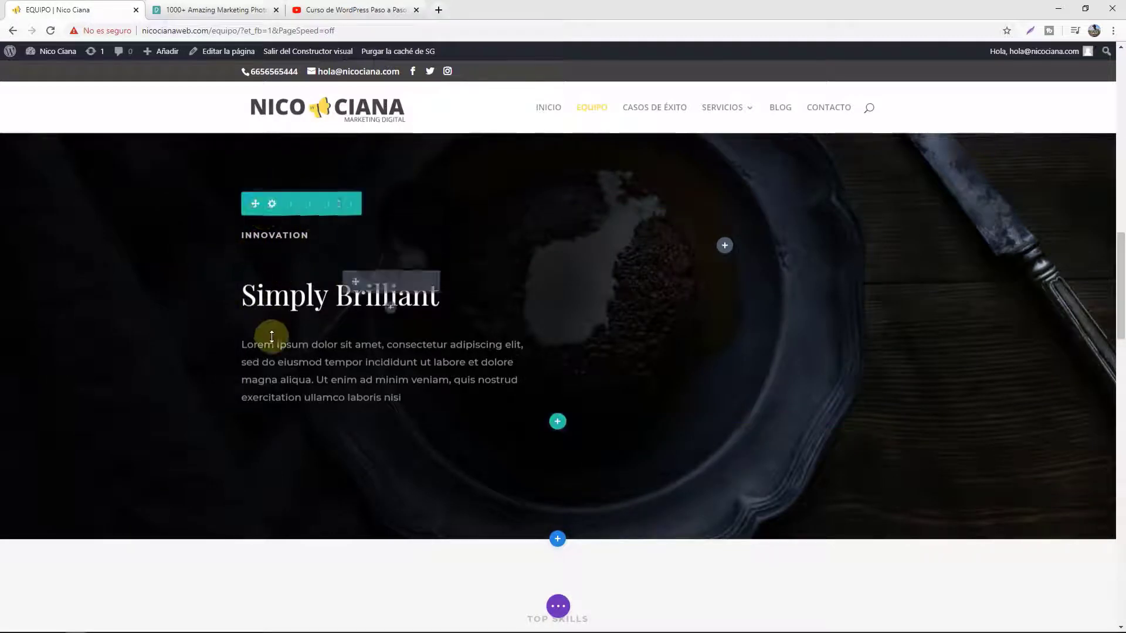
click(305, 205)
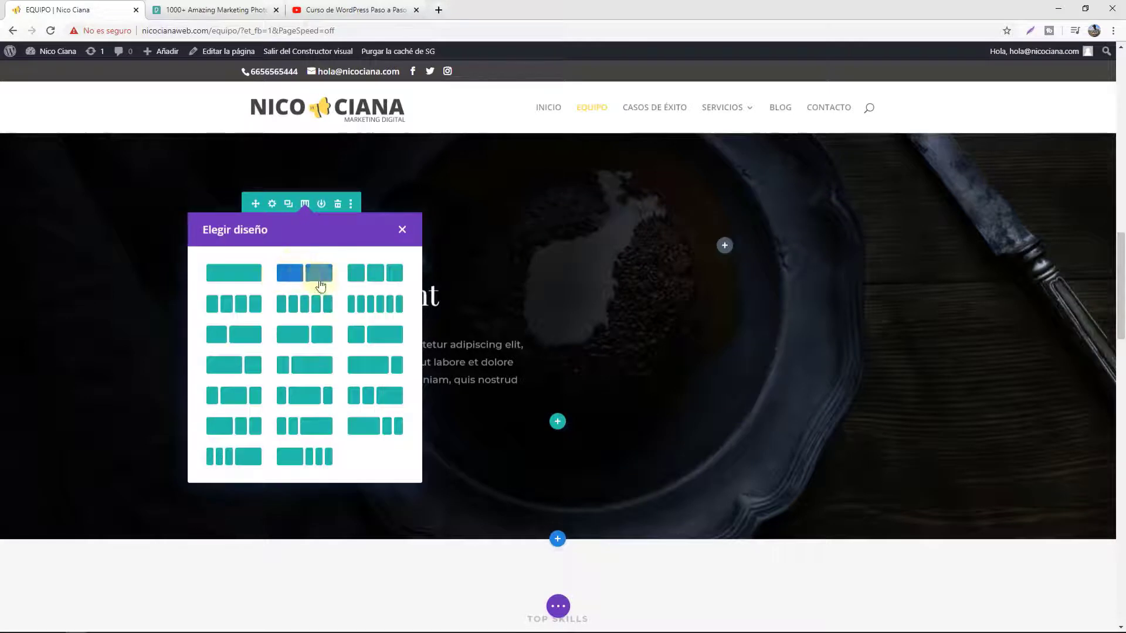
click(408, 232)
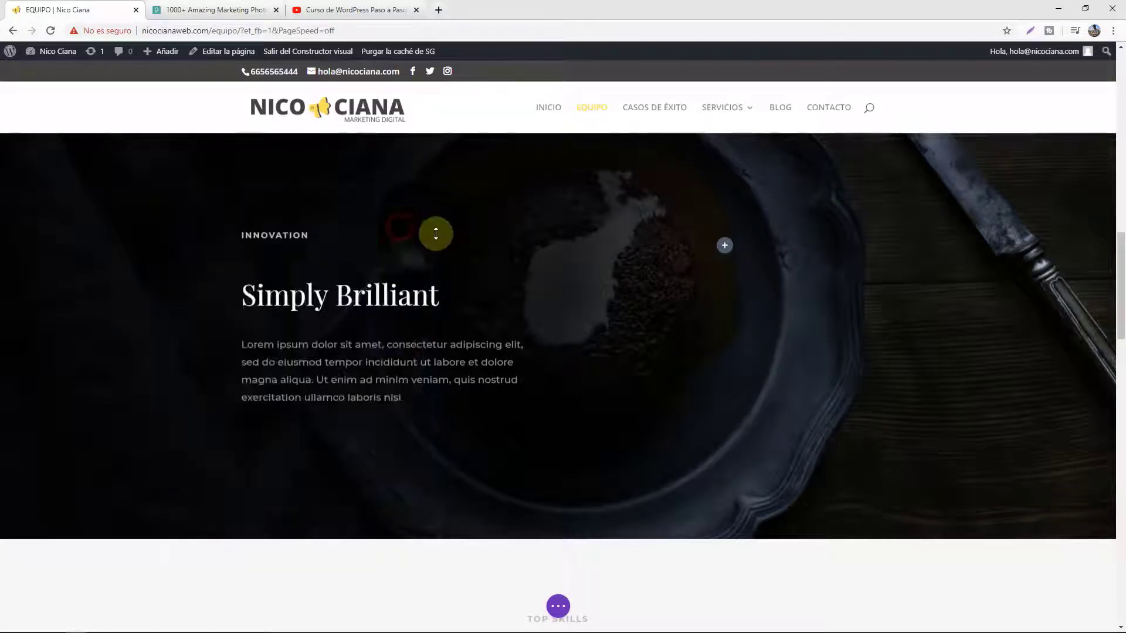
Insert a Video module into the empty column beside the "Simply Brilliant" text.
click(725, 247)
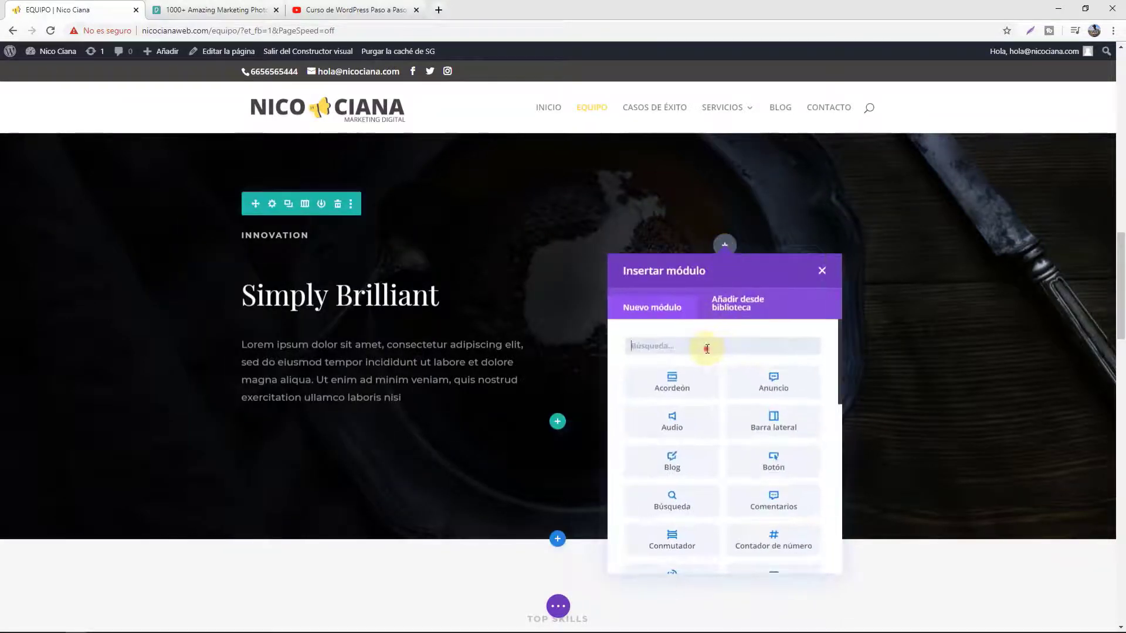
text(vi)
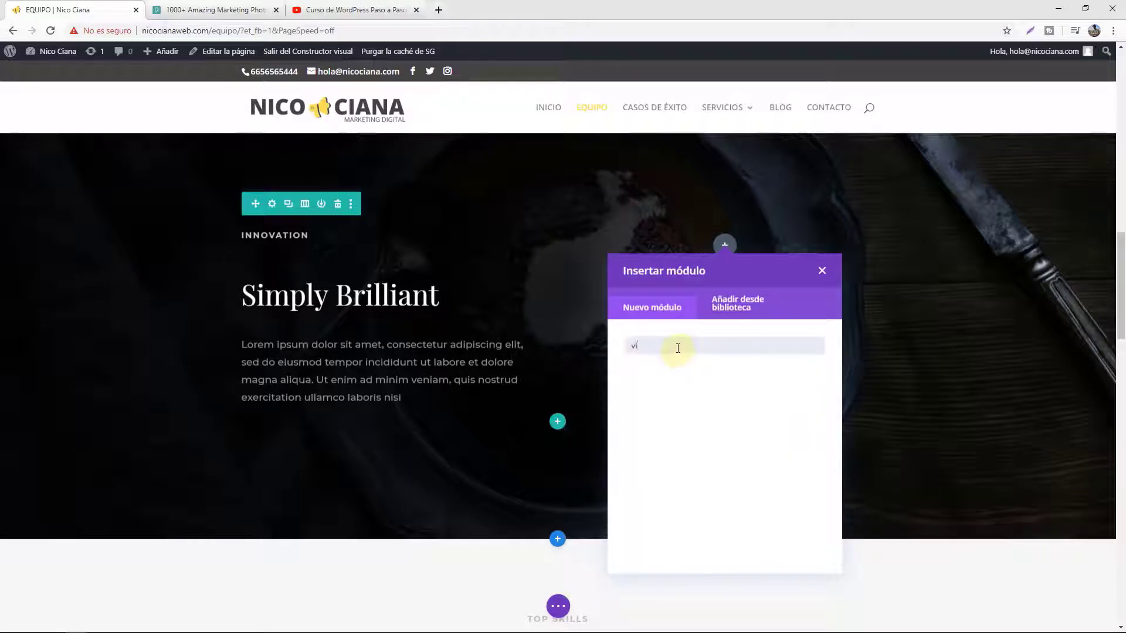
click(666, 420)
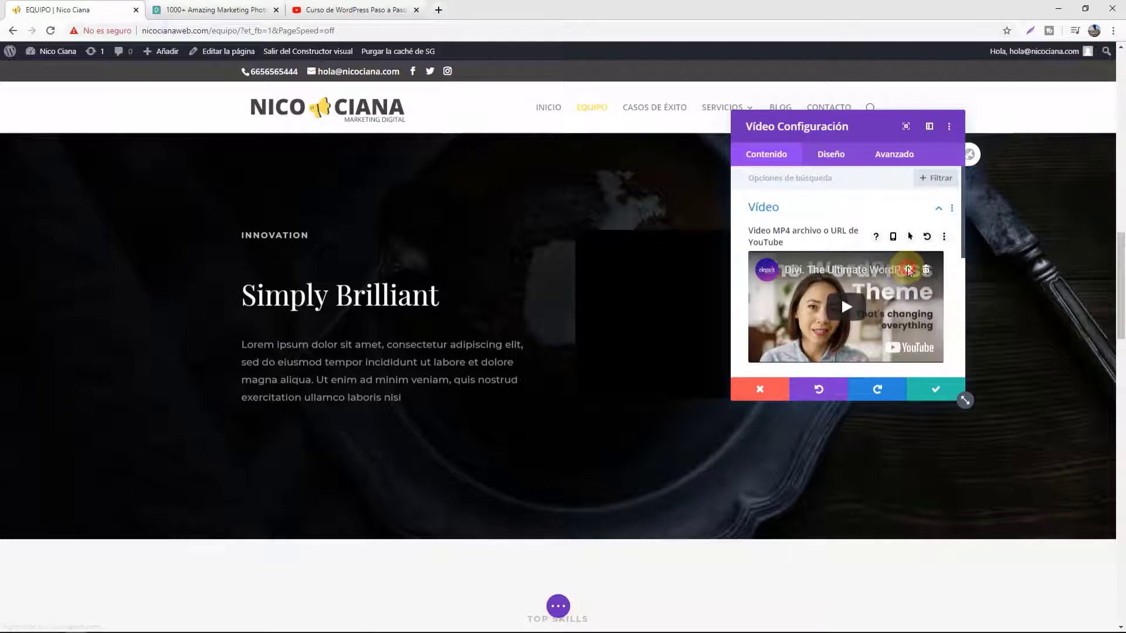
click(908, 271)
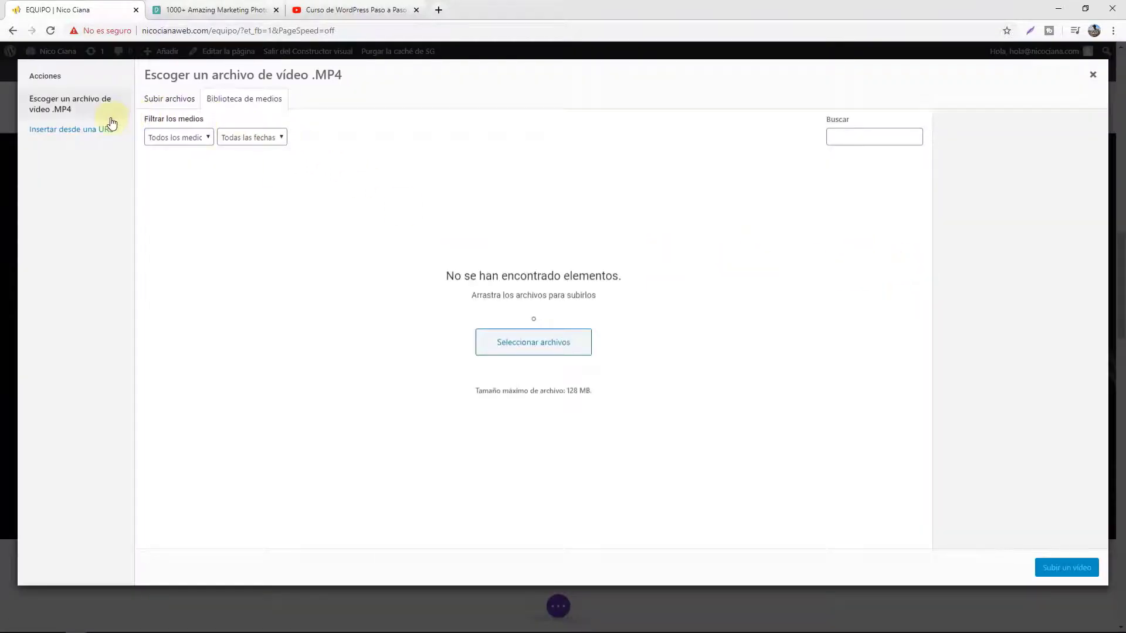
click(87, 128)
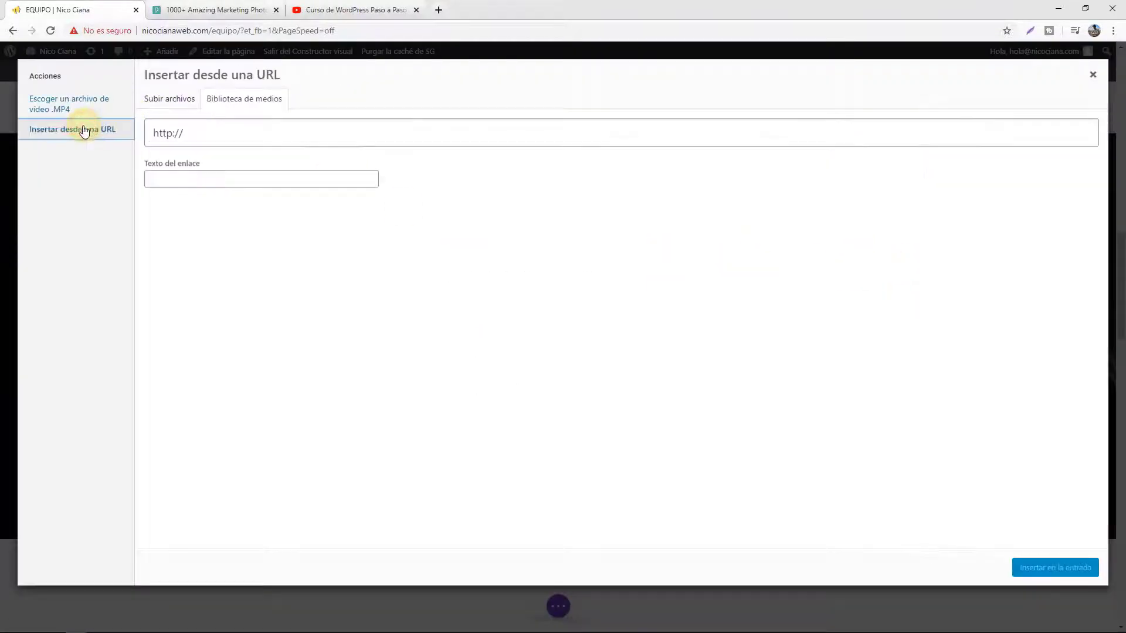
click(345, 11)
drag(237, 30, 97, 15)
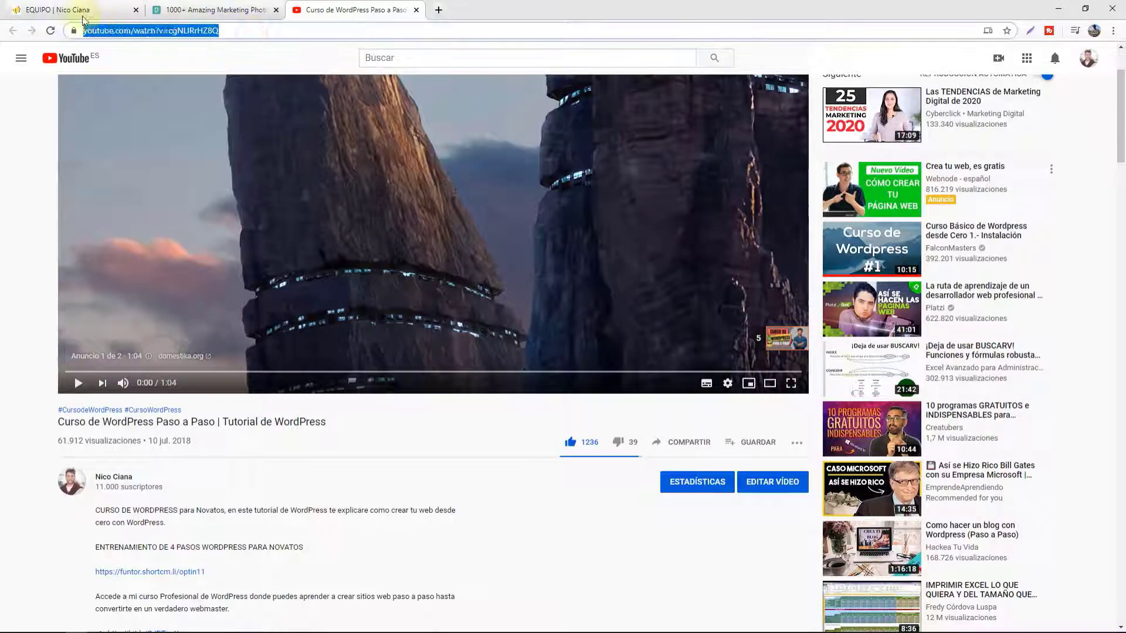
click(90, 10)
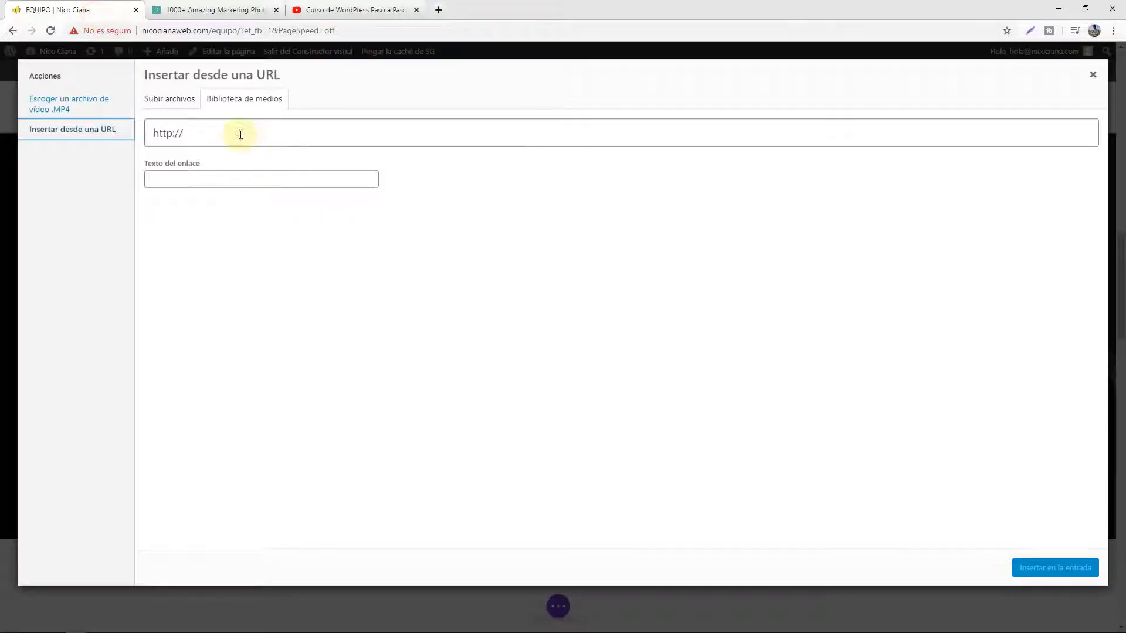
drag(237, 131, 121, 123)
text(https://www.youtube.com/watch?v=cgNLIRrHZ8Q)
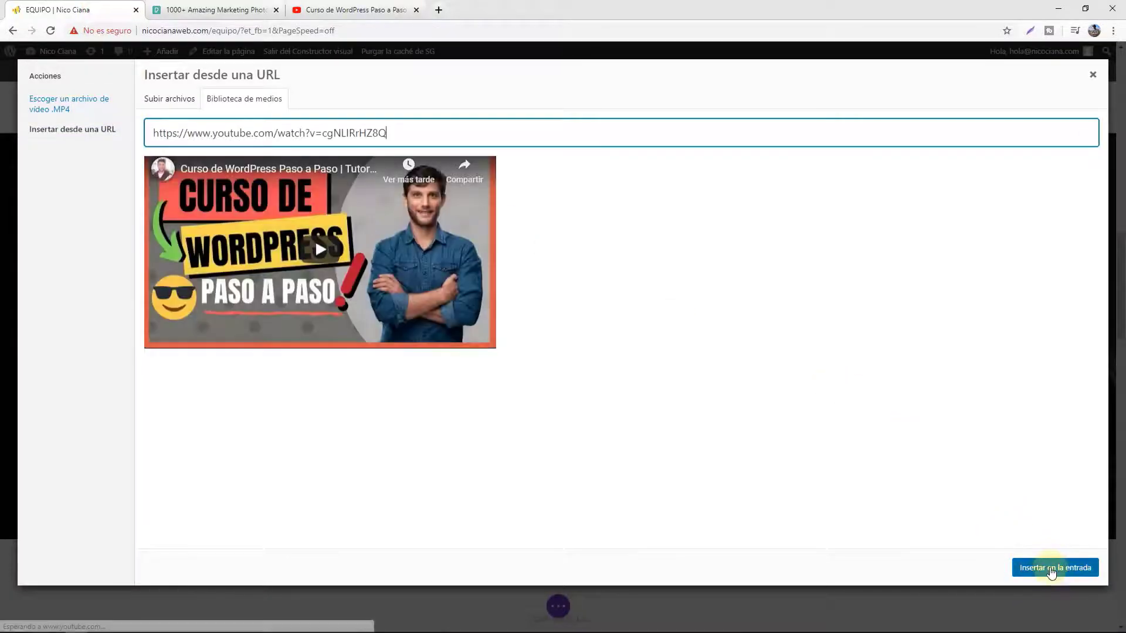
click(1051, 570)
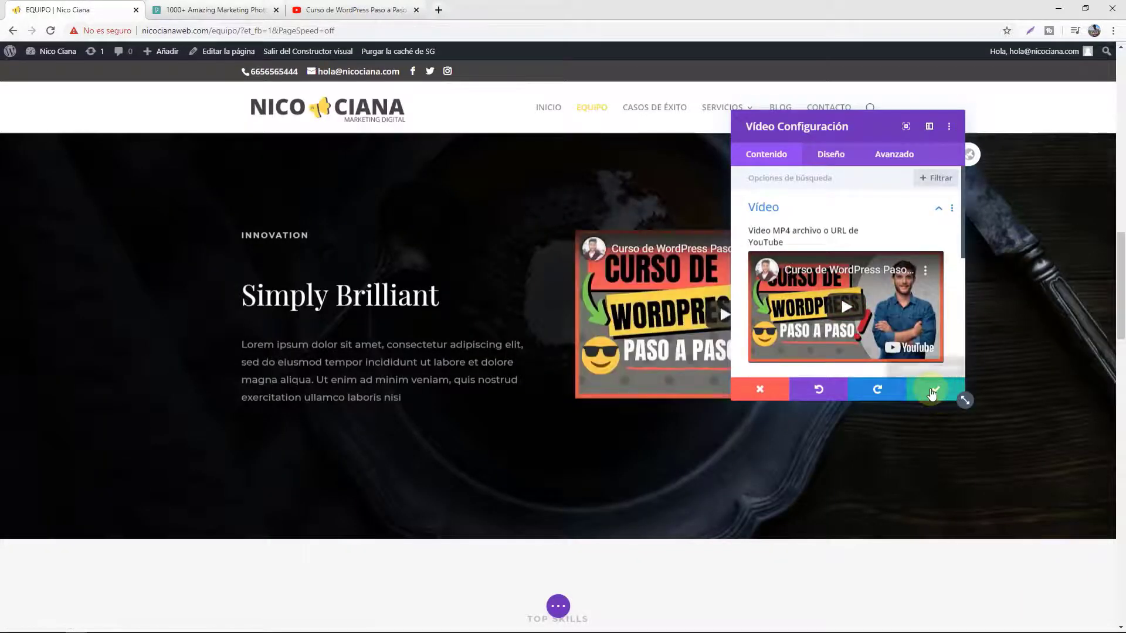
click(932, 392)
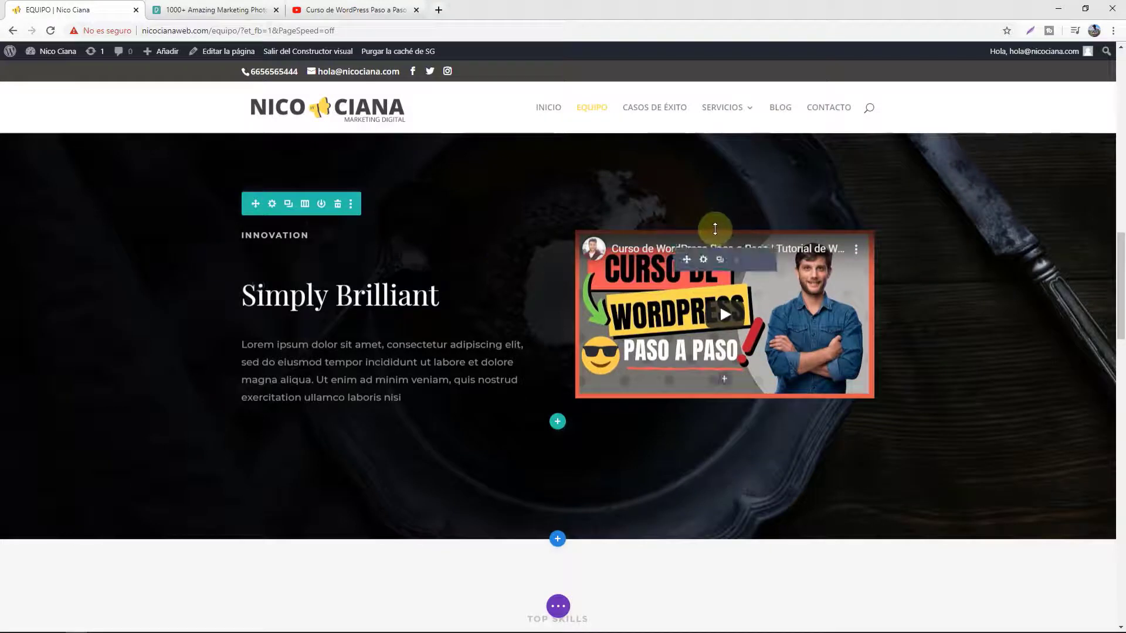
Replace the "Simply Brilliant" section's background image with the uploaded file person-holding-blue-ballpoint-pen-on-white-notebook-669610 from the WEB folder.
scroll(392, 304, down, 1)
scroll(411, 293, up, 2)
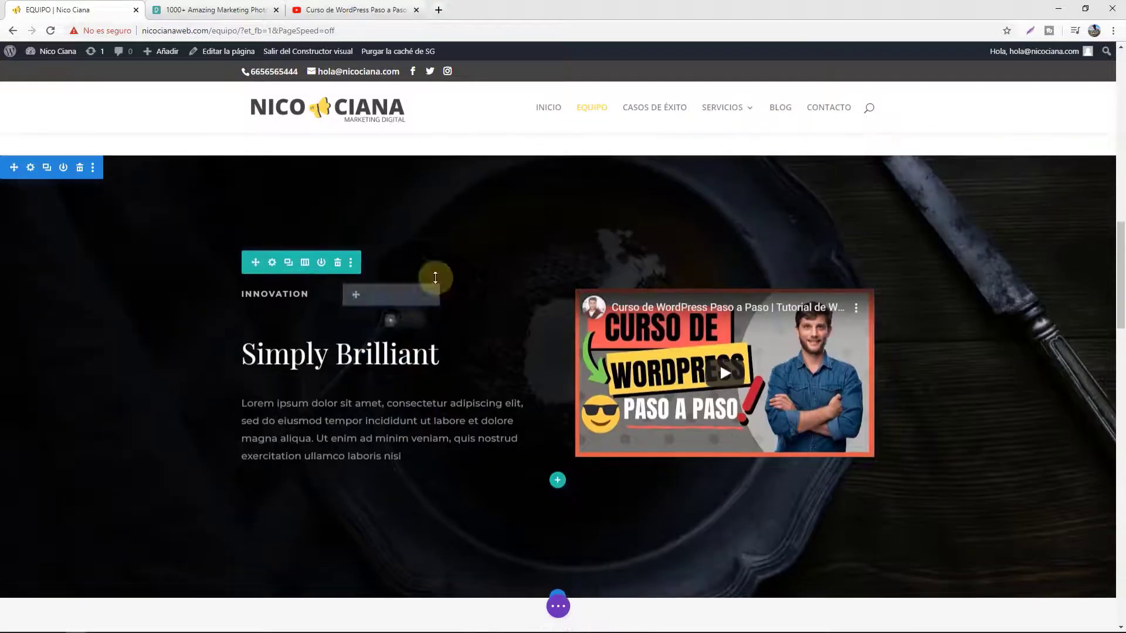
click(30, 169)
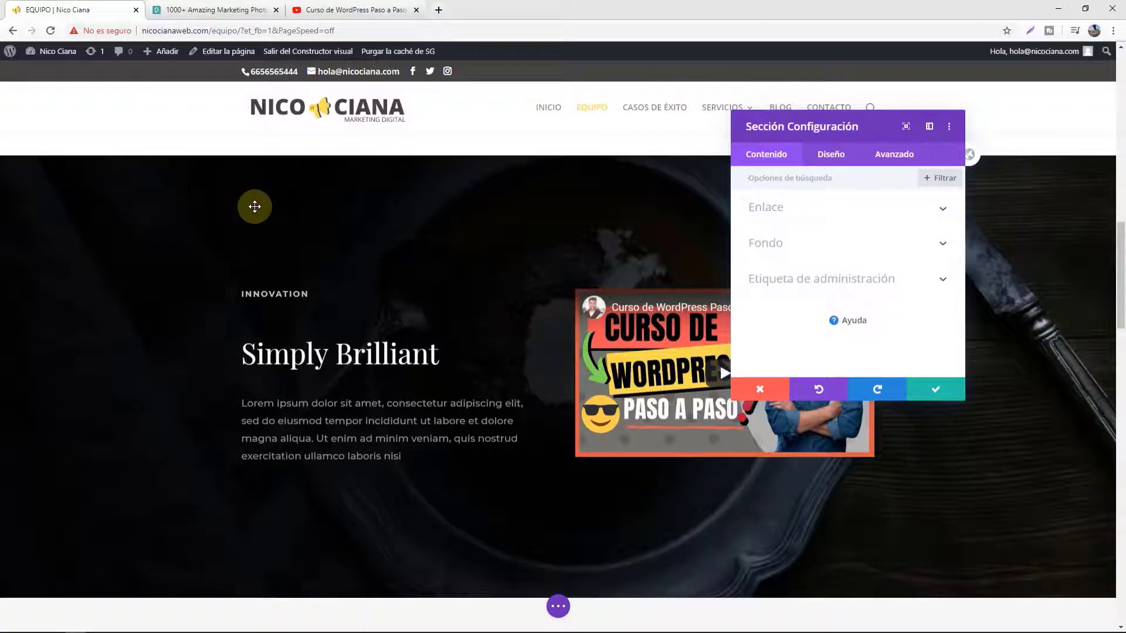
click(791, 246)
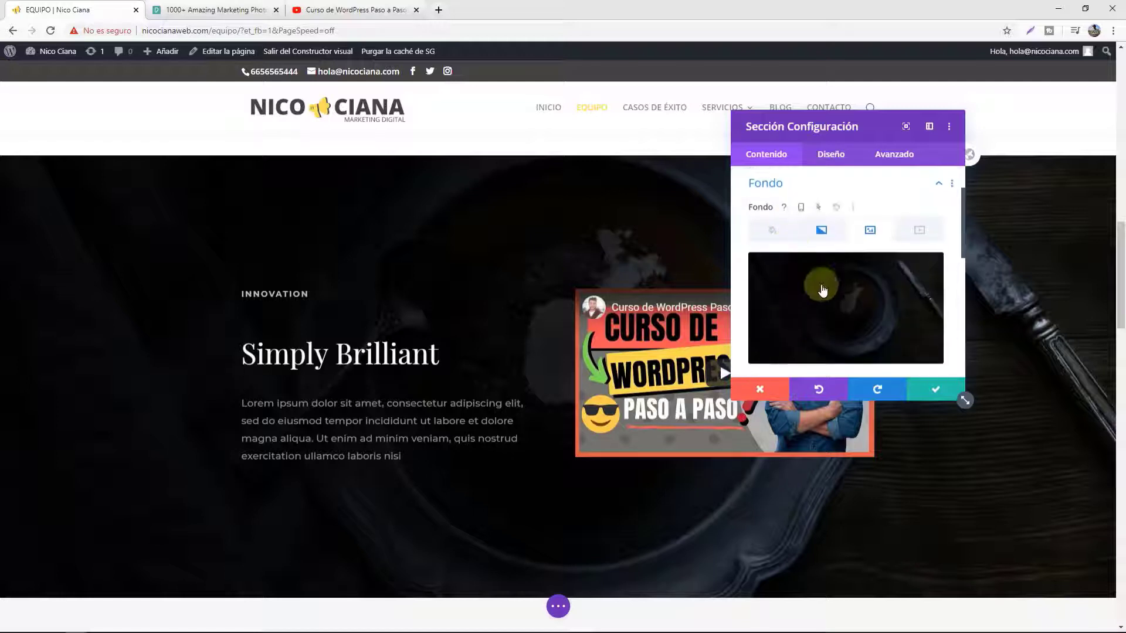
click(891, 270)
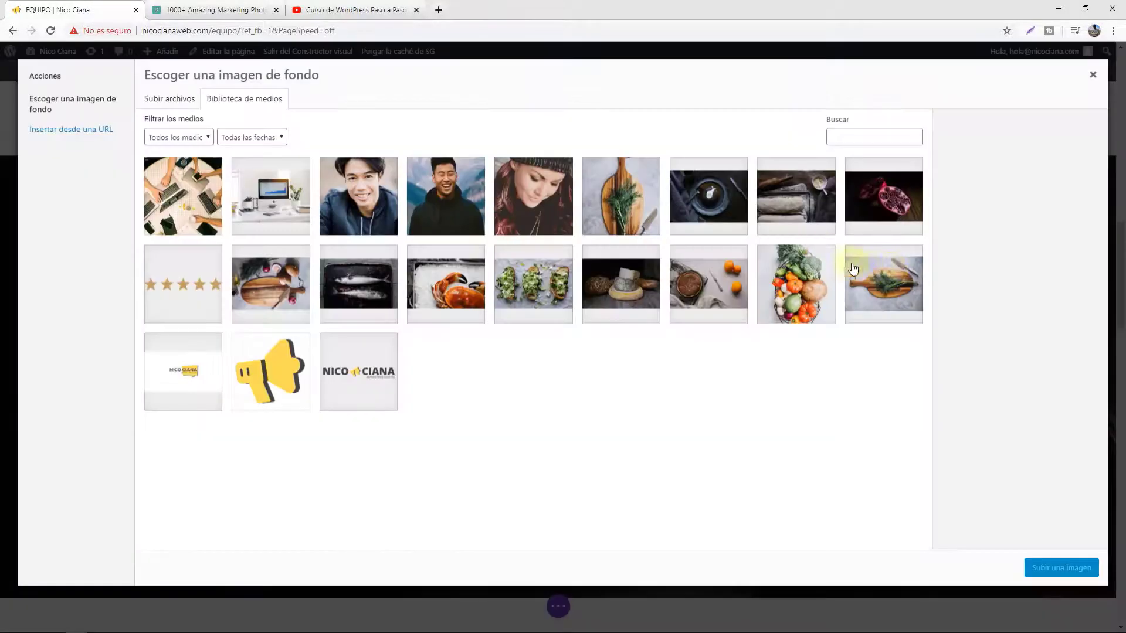
click(718, 213)
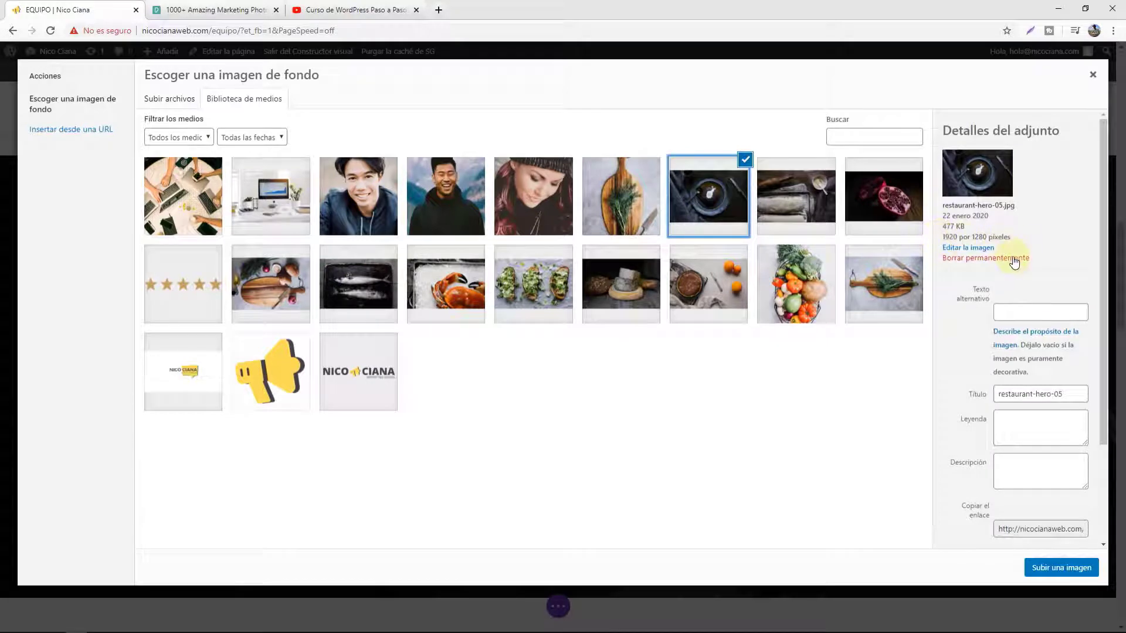
click(170, 100)
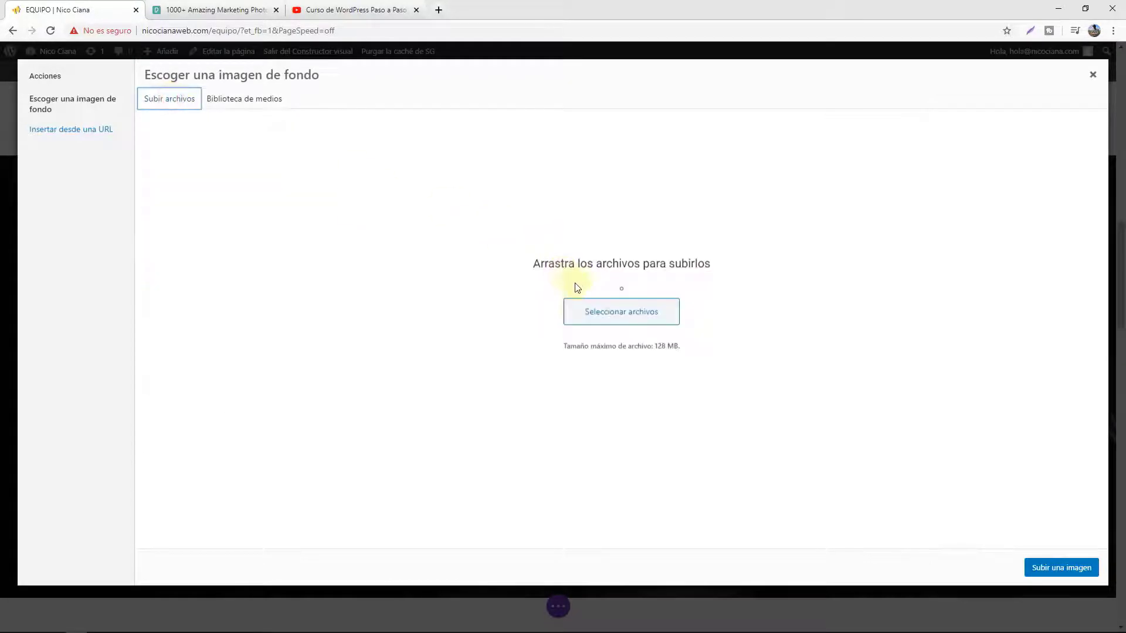
click(578, 312)
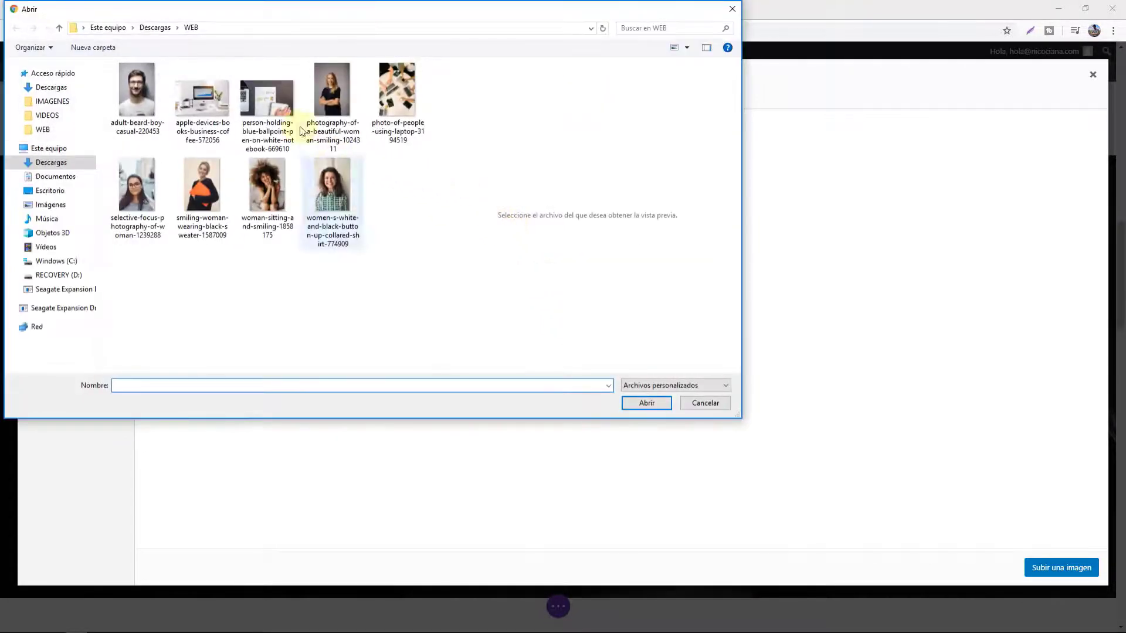
click(264, 97)
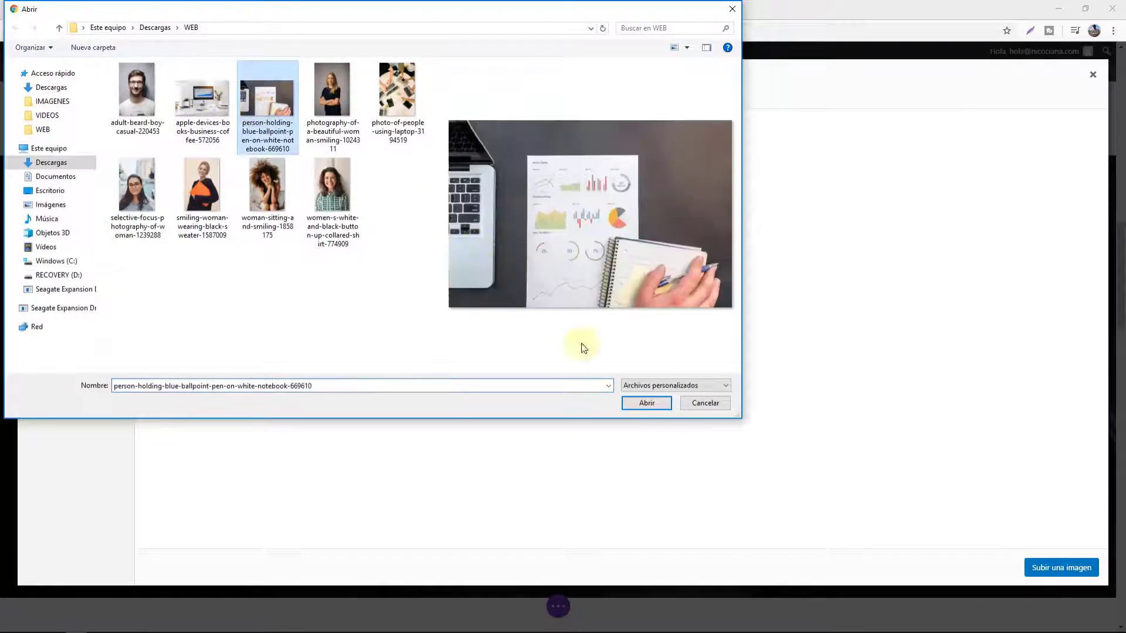
click(646, 404)
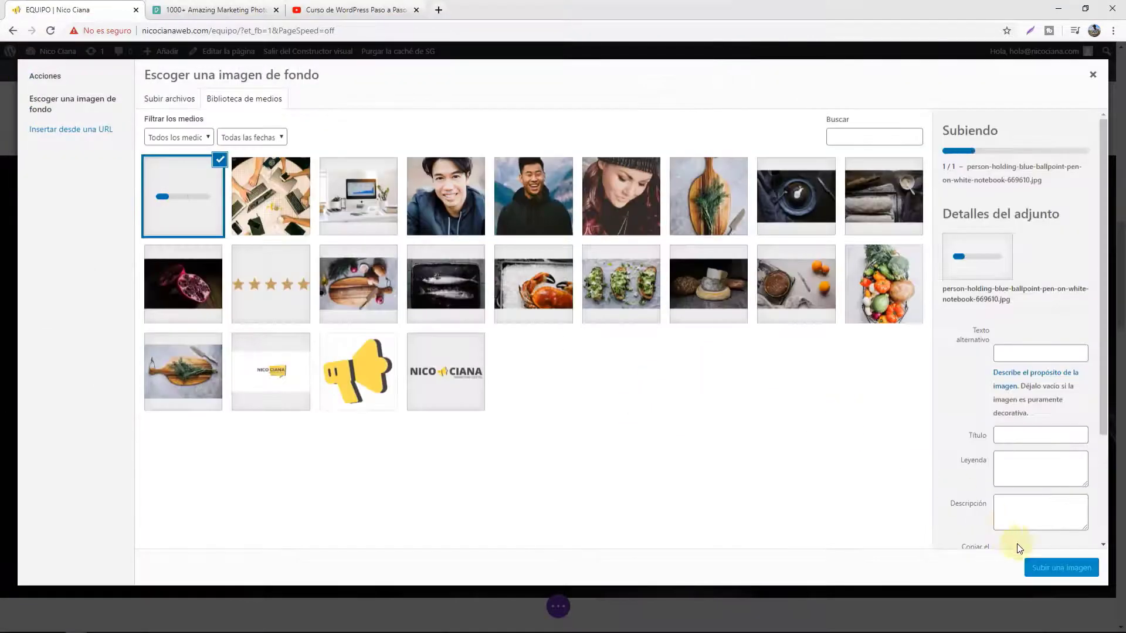
click(1061, 569)
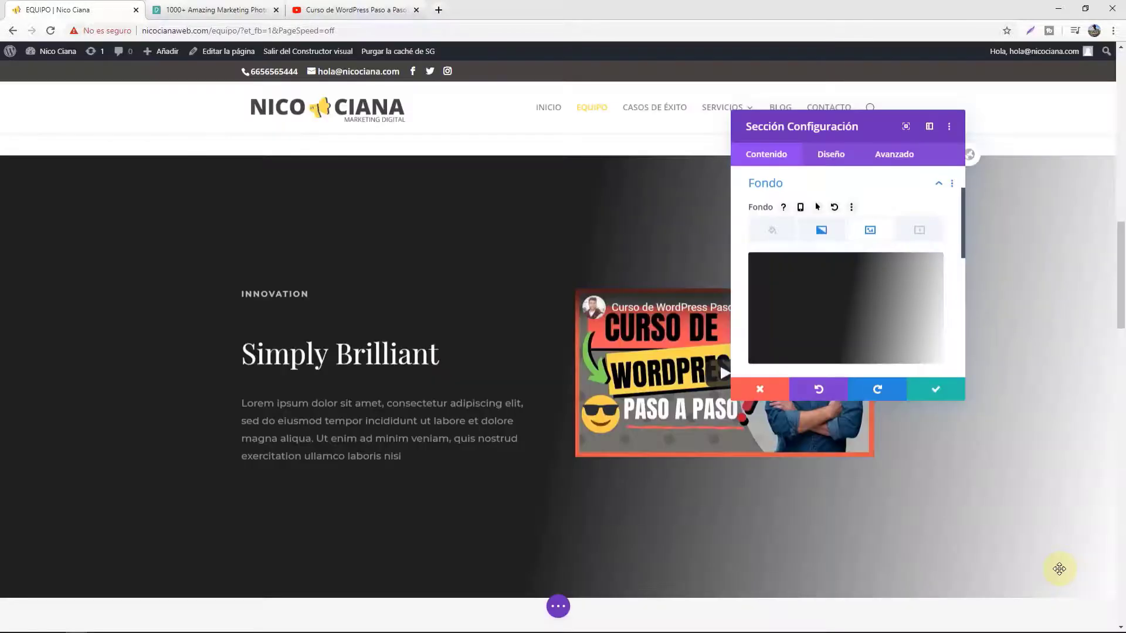
Try the parallax effect on the section's background image and switch it off again.
scroll(861, 304, down, 2)
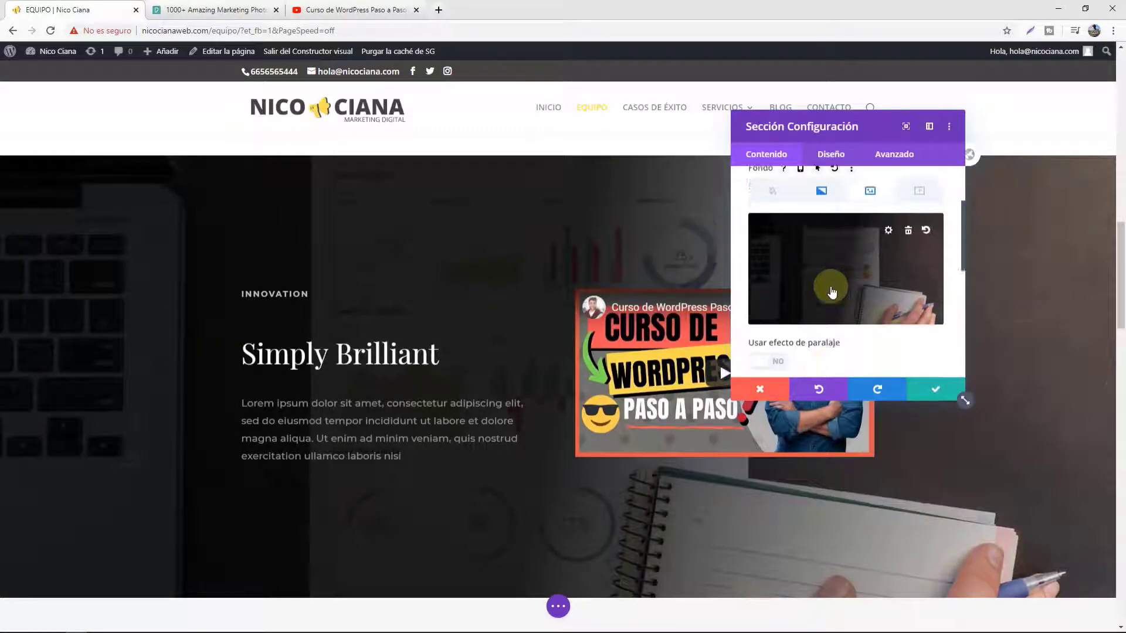
click(779, 285)
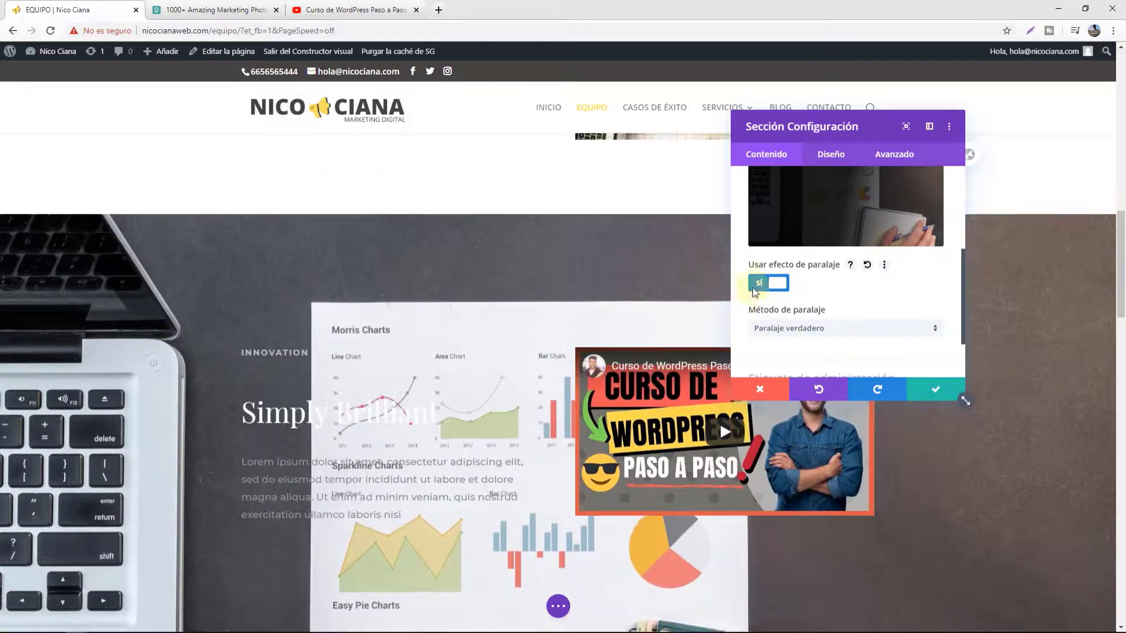
click(768, 283)
Review the size and position options of the section's background image, keeping the position at Centro.
click(788, 327)
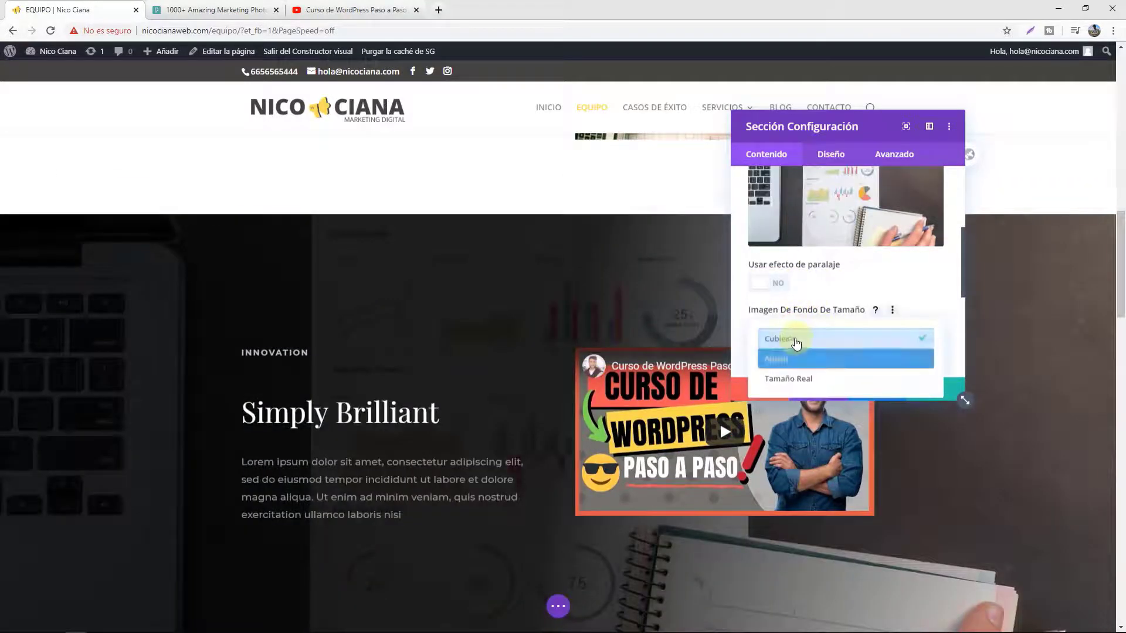
click(815, 315)
scroll(872, 304, down, 2)
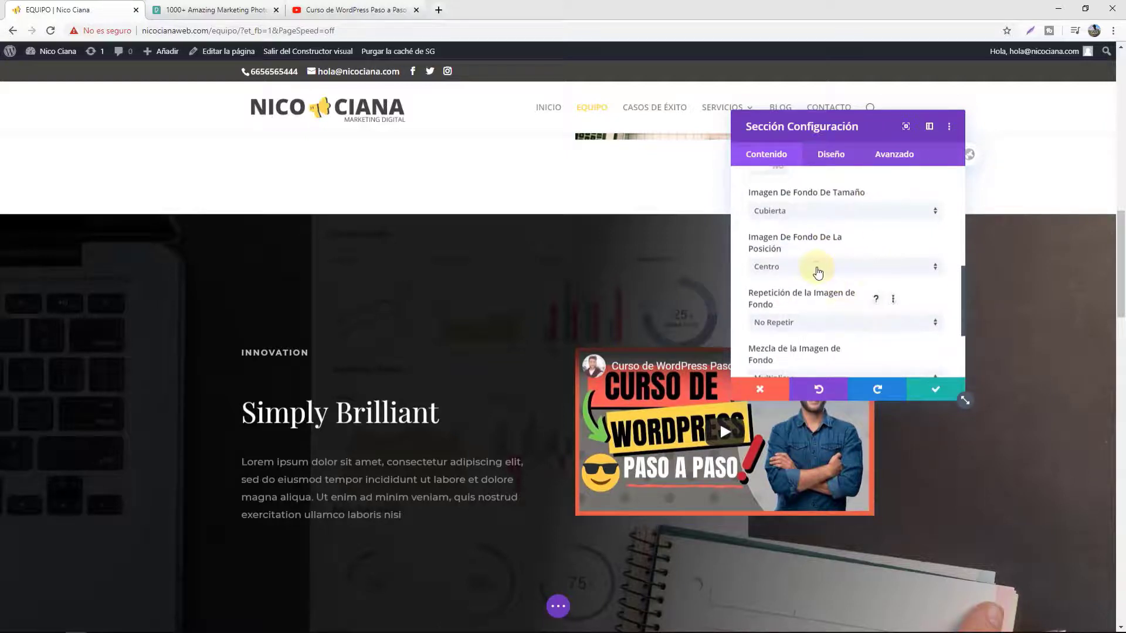
click(817, 269)
click(817, 269)
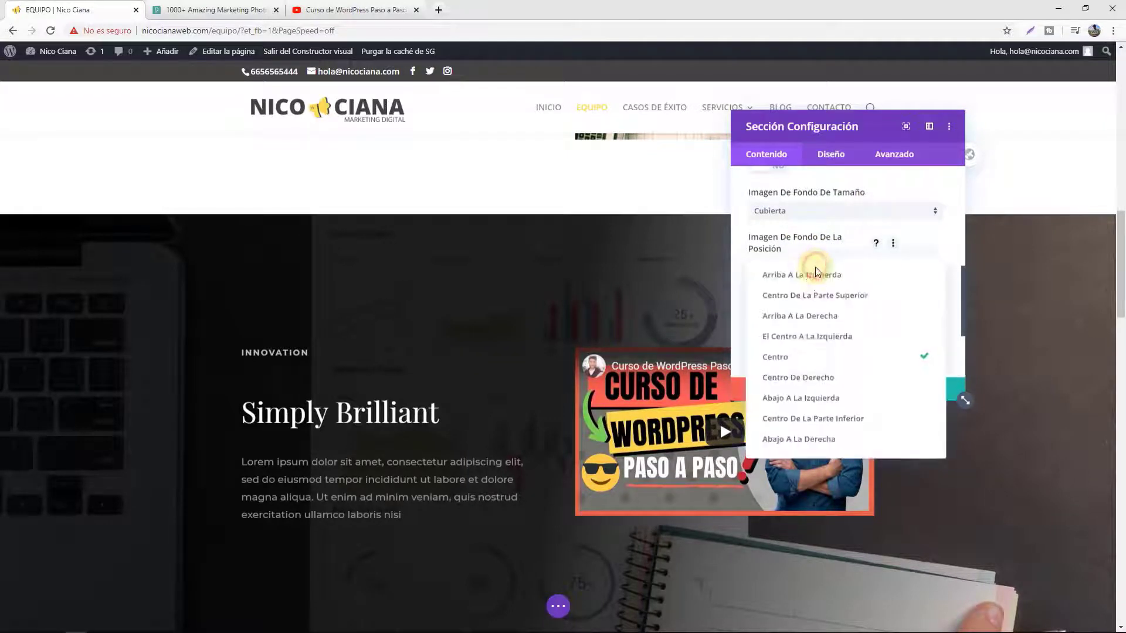
click(800, 356)
Try the Oscurecer, Aclarar and Diferencia blend modes on the section's background image and return to Multiplicar.
scroll(828, 324, down, 2)
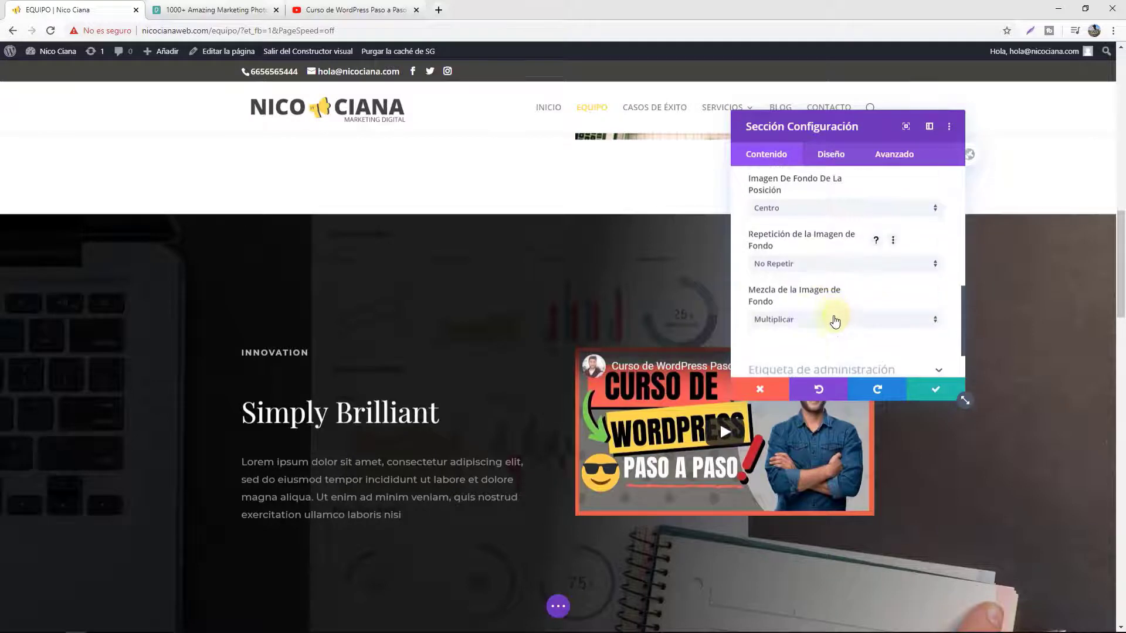
click(844, 325)
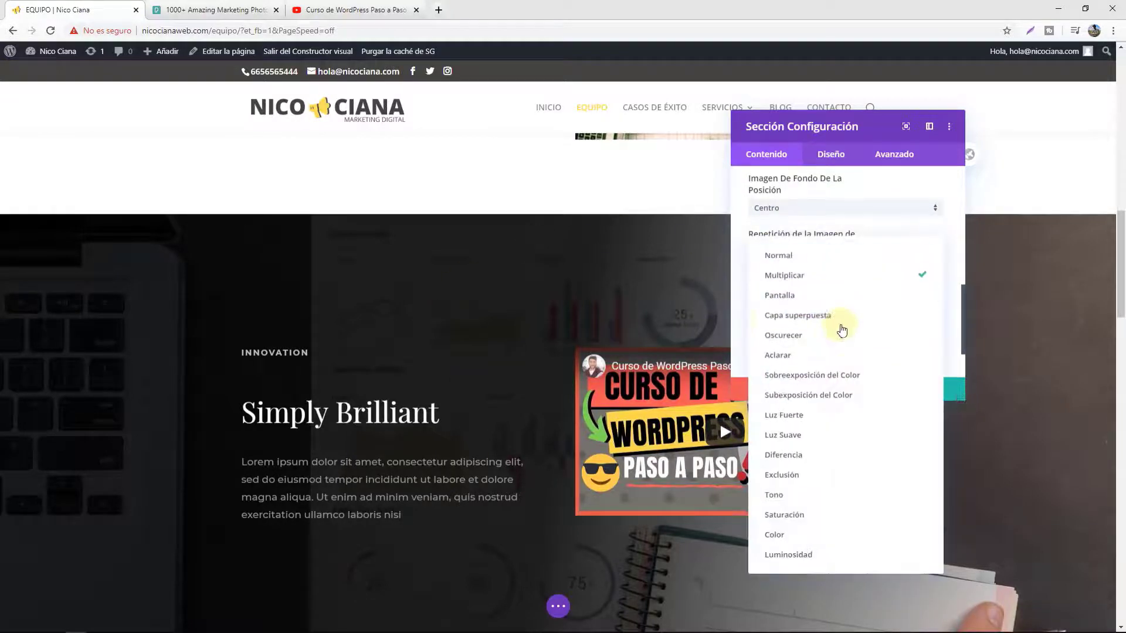
click(831, 345)
click(820, 322)
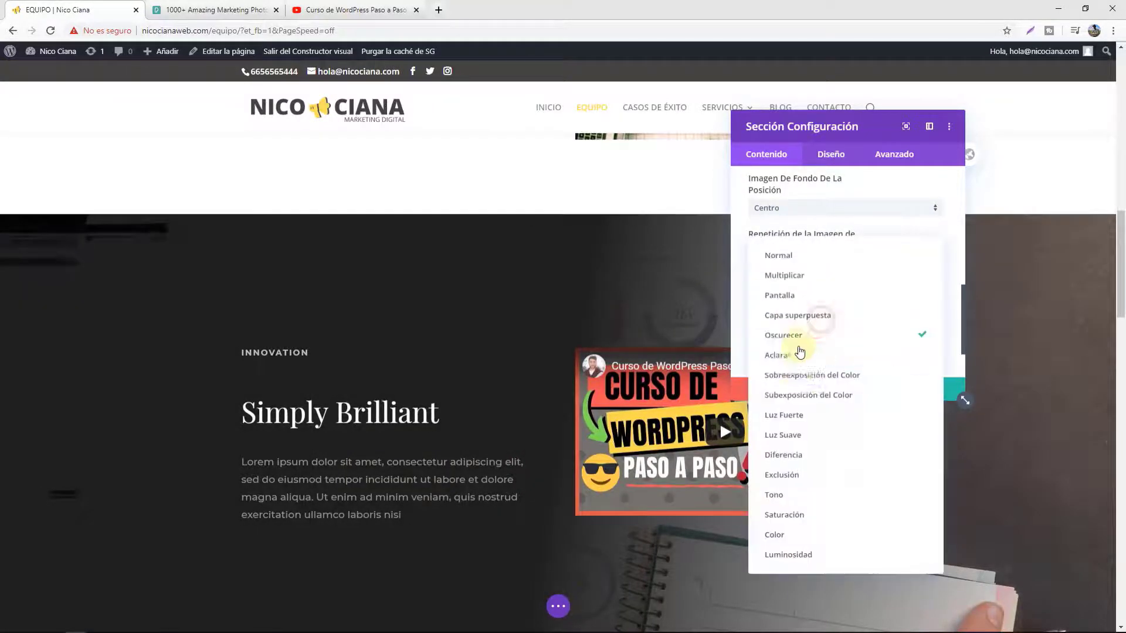
click(808, 359)
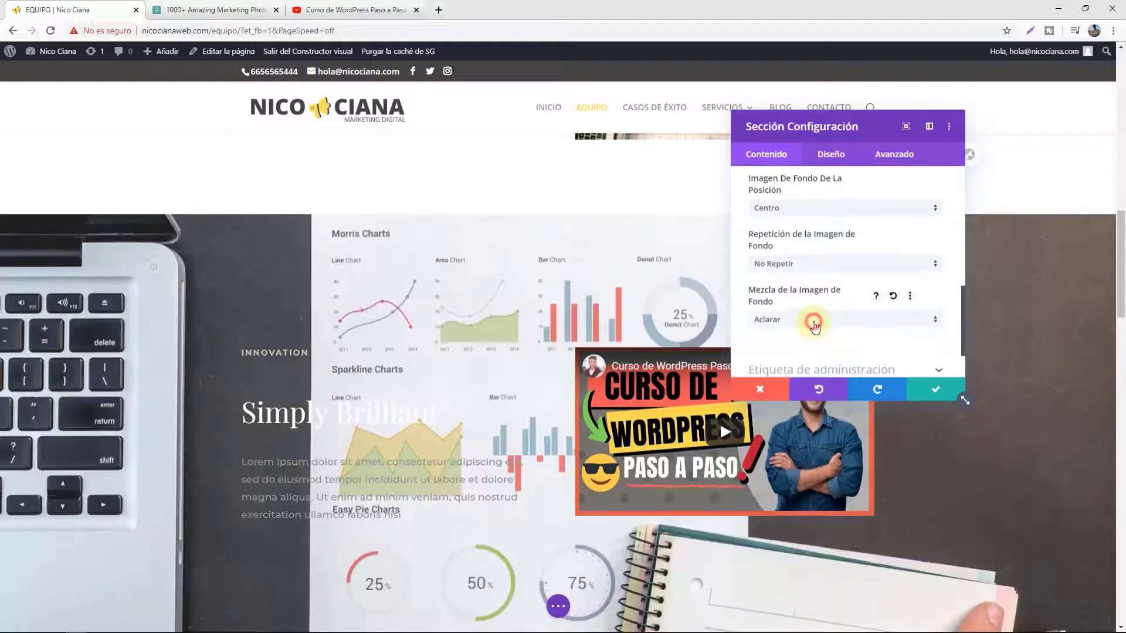
click(812, 320)
click(811, 274)
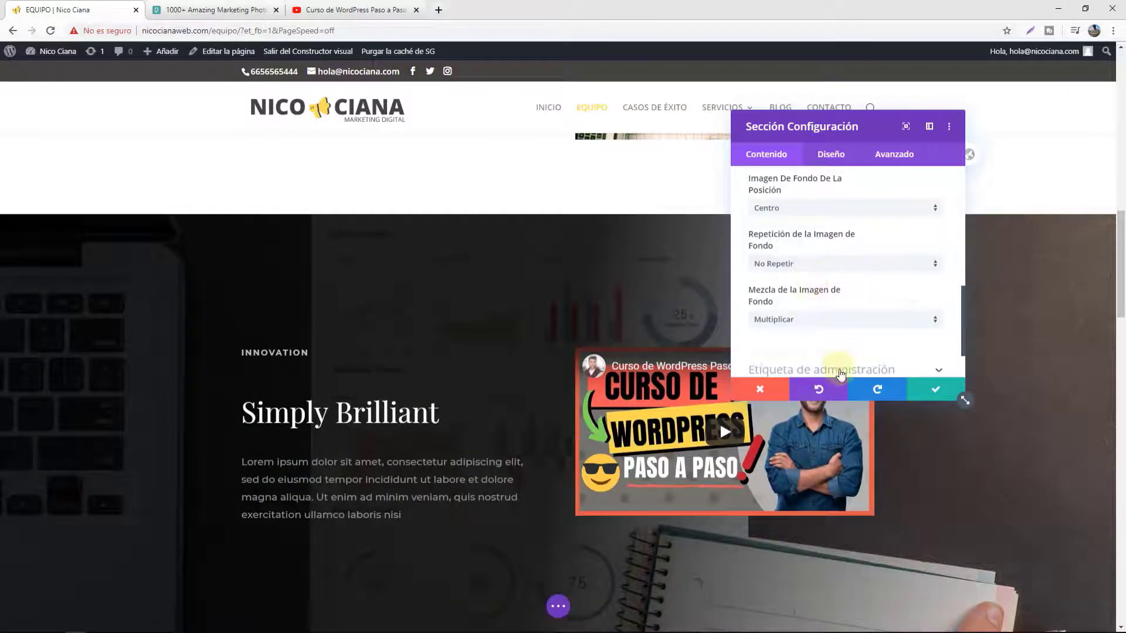
scroll(843, 352, down, 1)
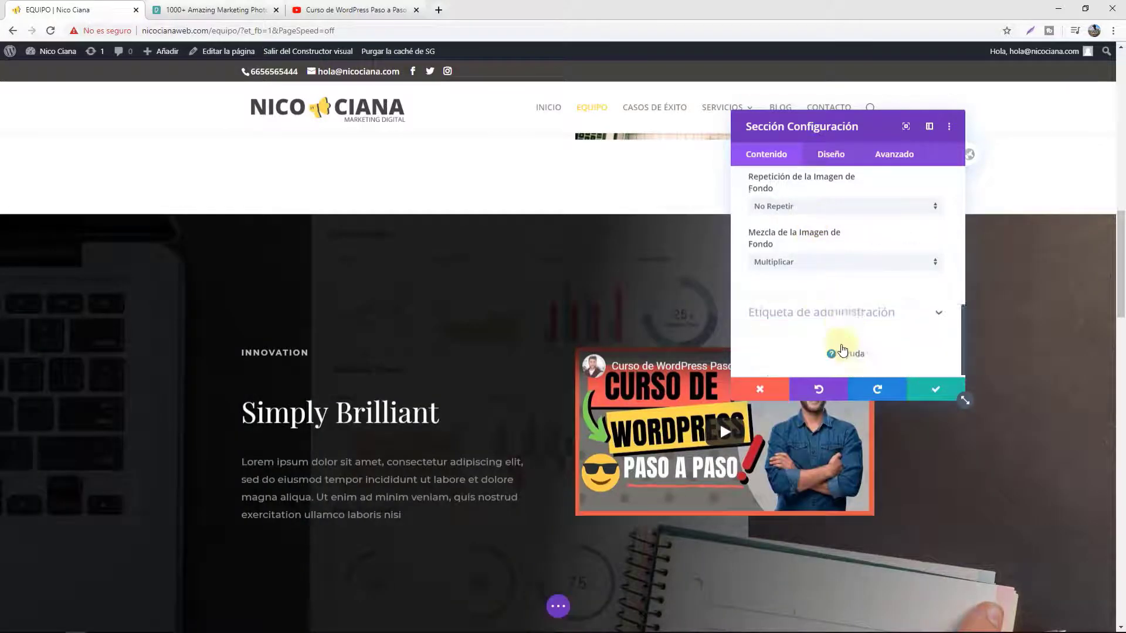
click(808, 265)
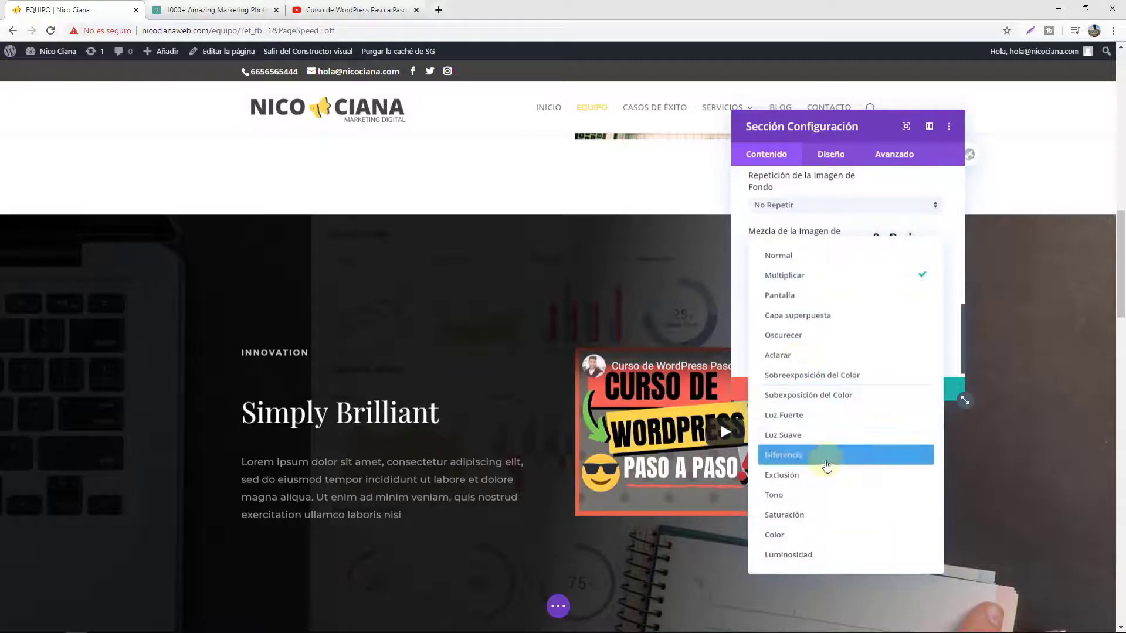
click(826, 456)
click(812, 263)
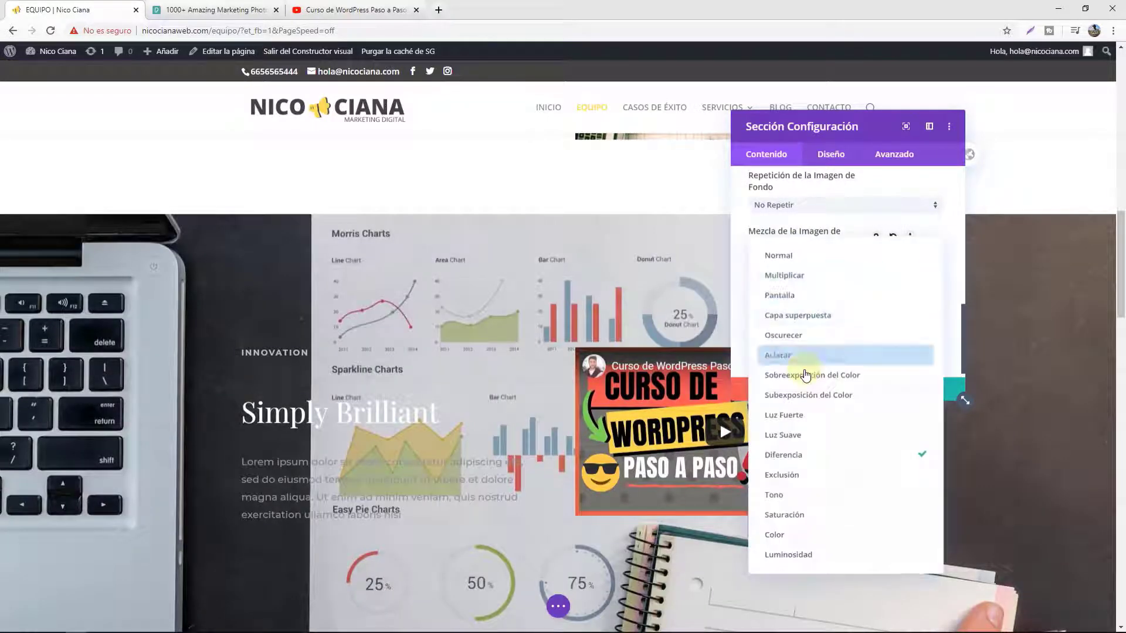
click(802, 276)
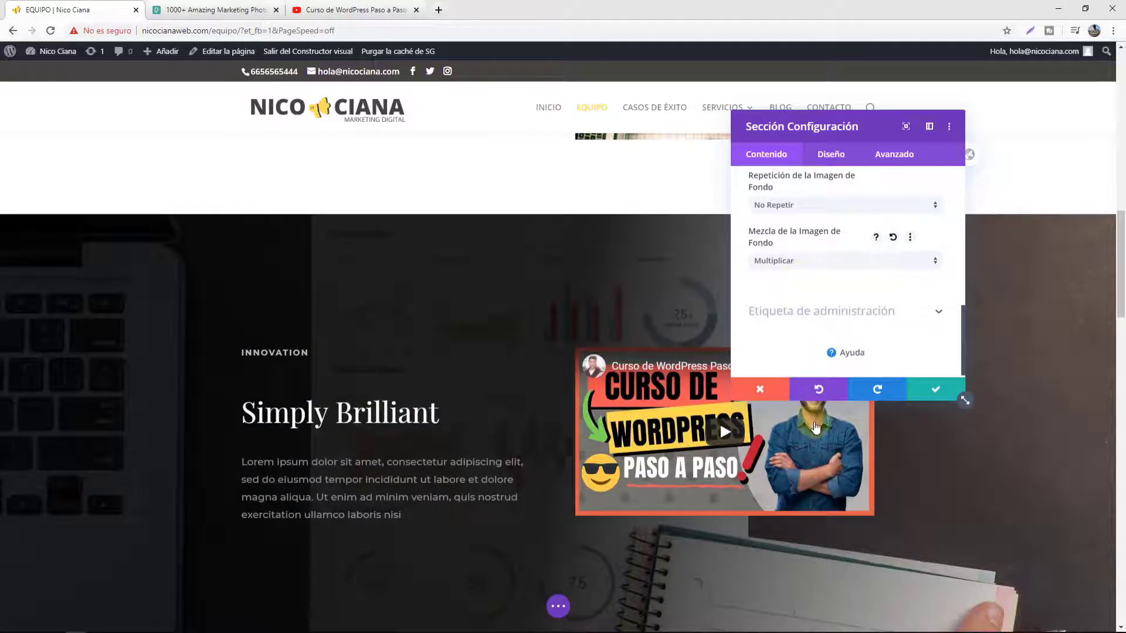
Save the "Simply Brilliant" section settings and review the page down to the "Creative Chefs" row.
click(939, 389)
scroll(881, 390, down, 2)
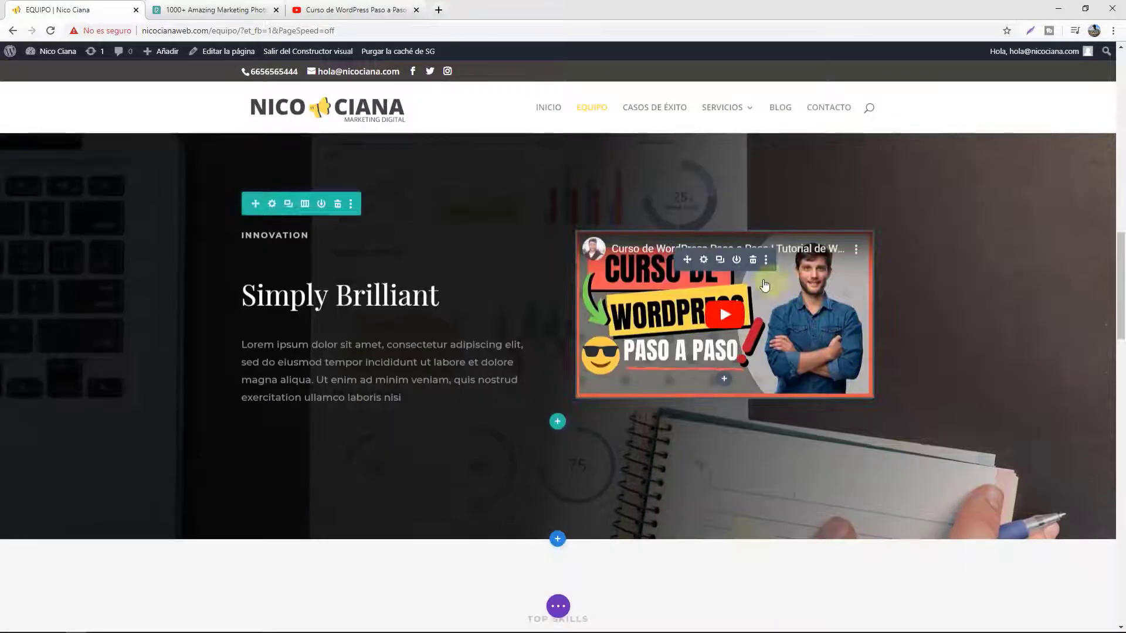
scroll(560, 329, down, 5)
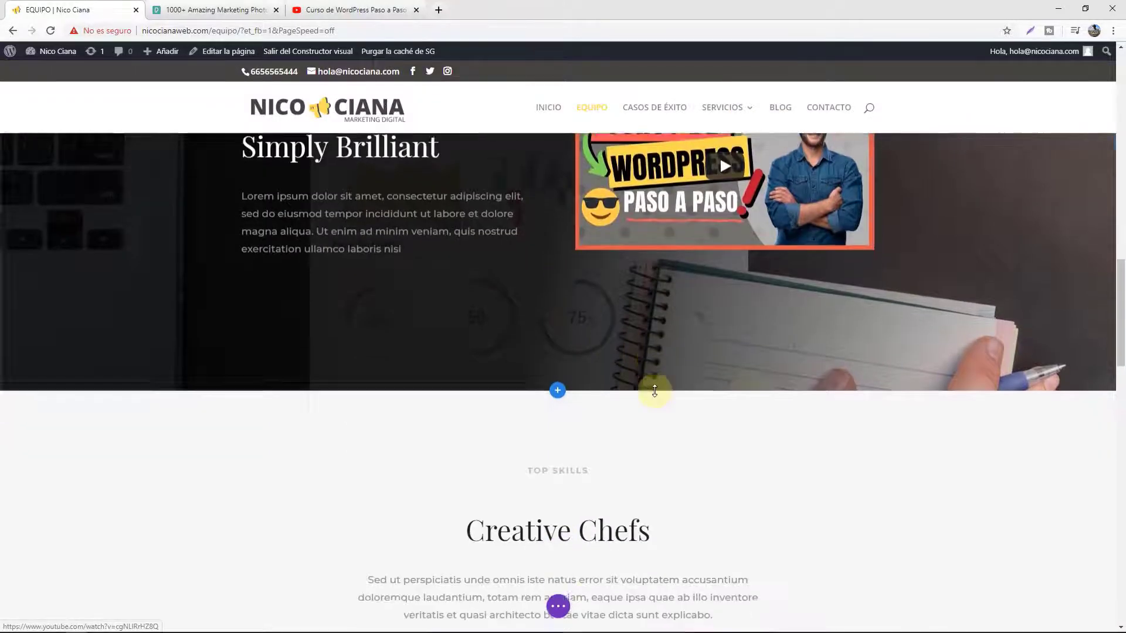
scroll(601, 377, up, 3)
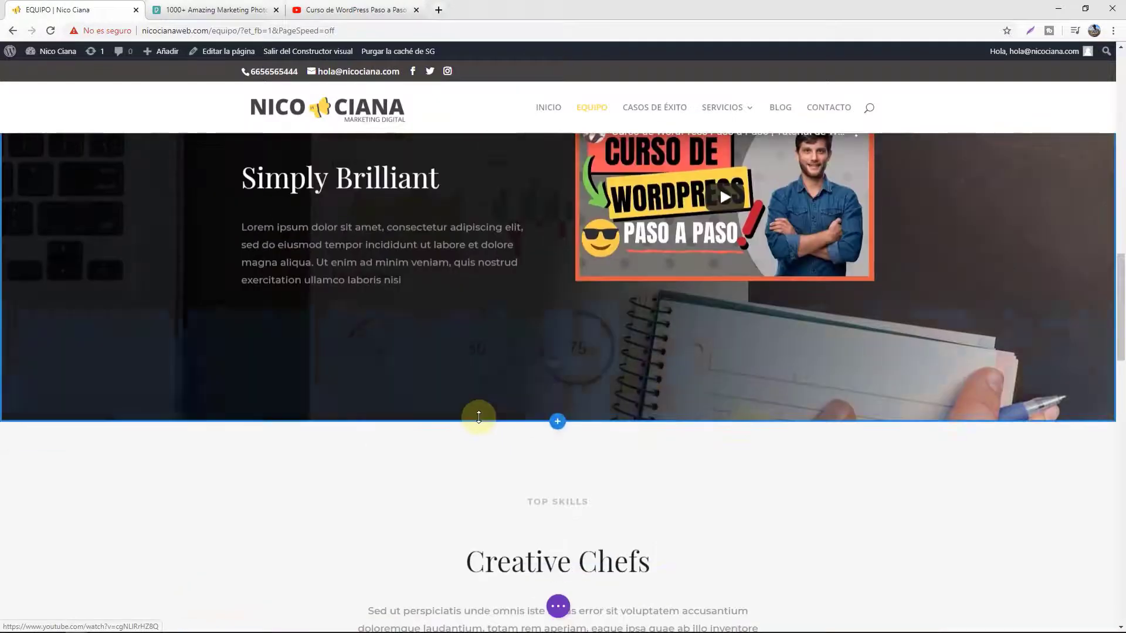
scroll(487, 428, down, 1)
scroll(498, 444, down, 4)
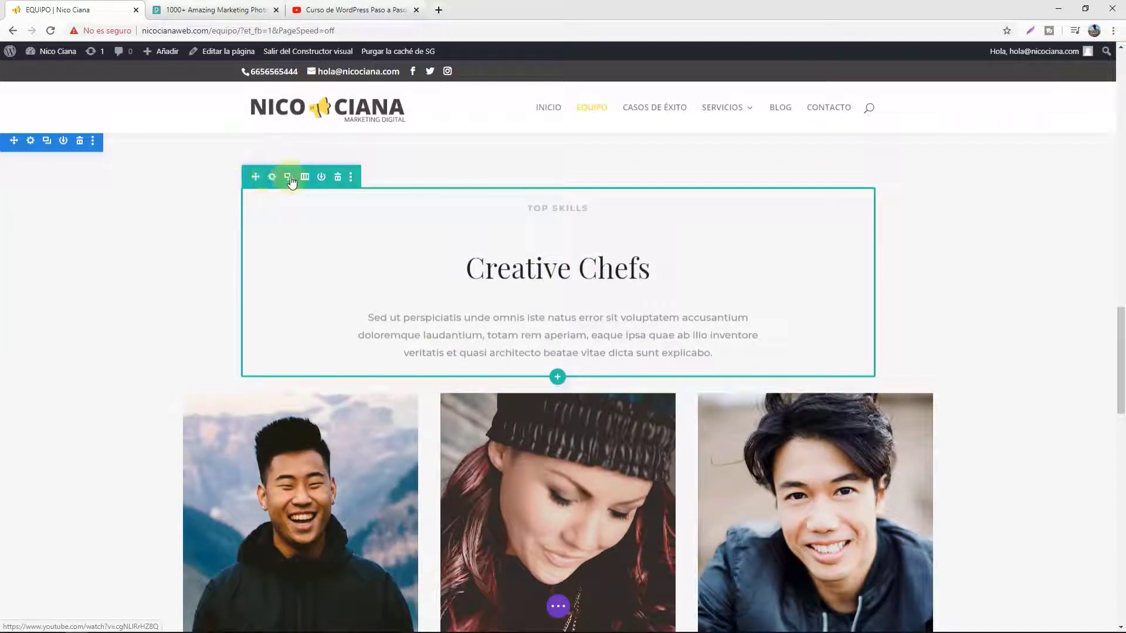
Review the column layout options of the "Creative Chefs" heading row and the team member row below it without changing them.
click(305, 177)
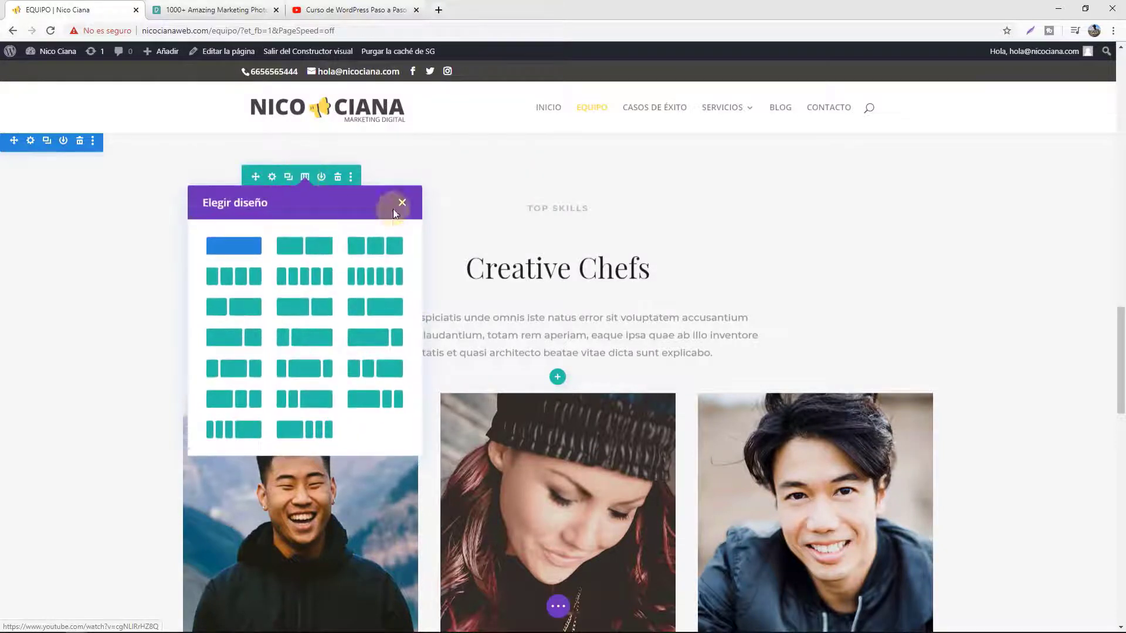
click(404, 203)
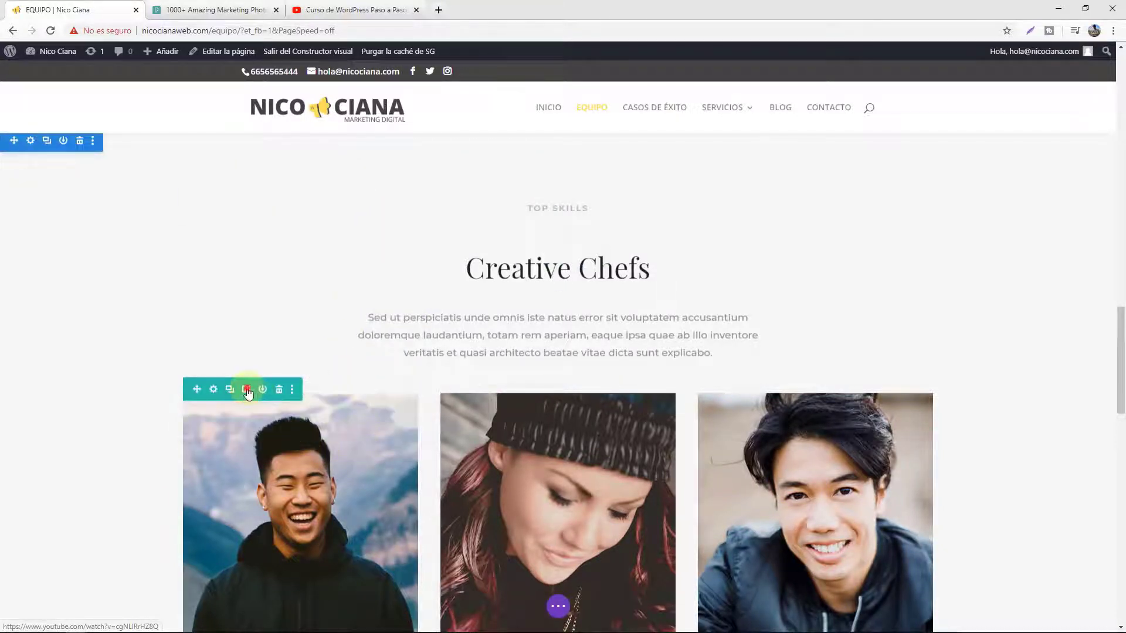
click(246, 389)
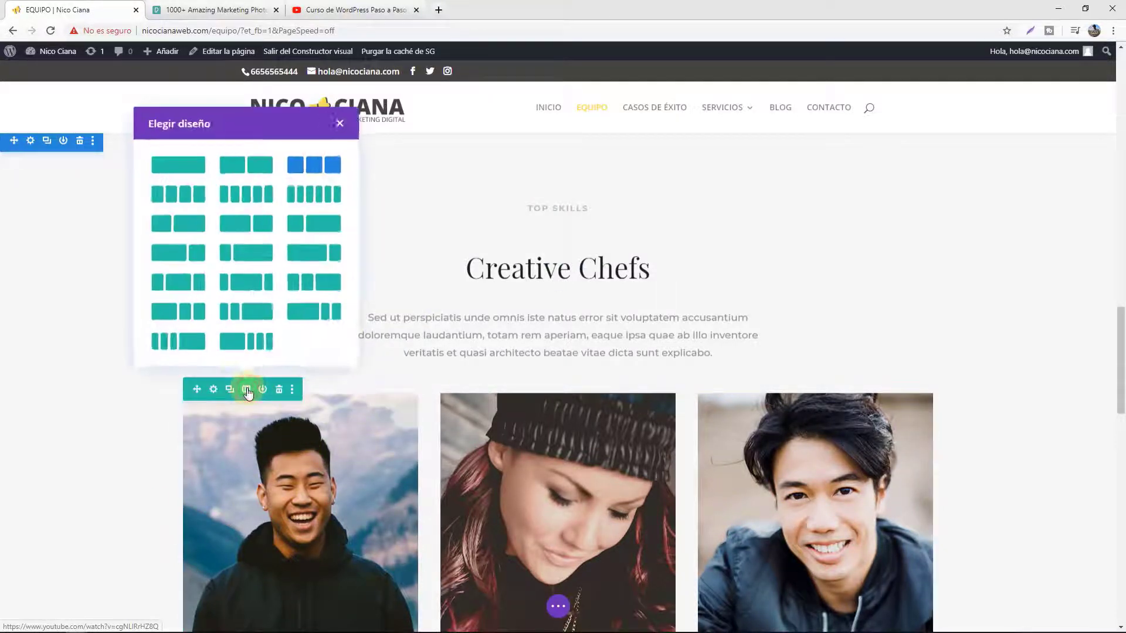
click(340, 123)
Duplicate the three-column team member row under the "Creative Chefs" heading.
scroll(572, 335, down, 6)
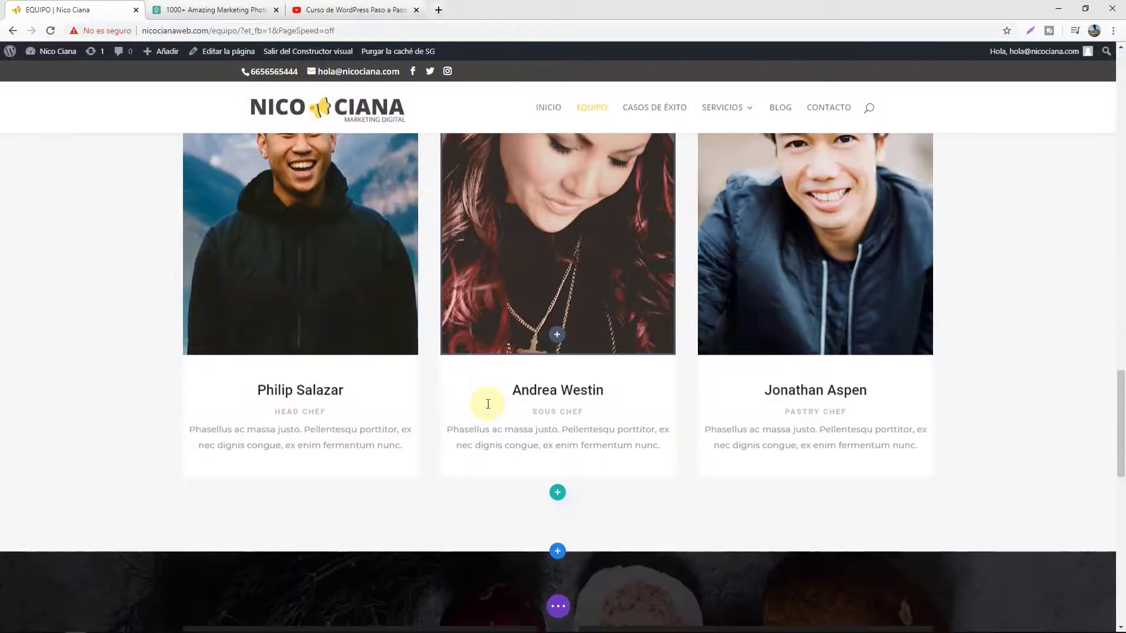
scroll(350, 306, up, 3)
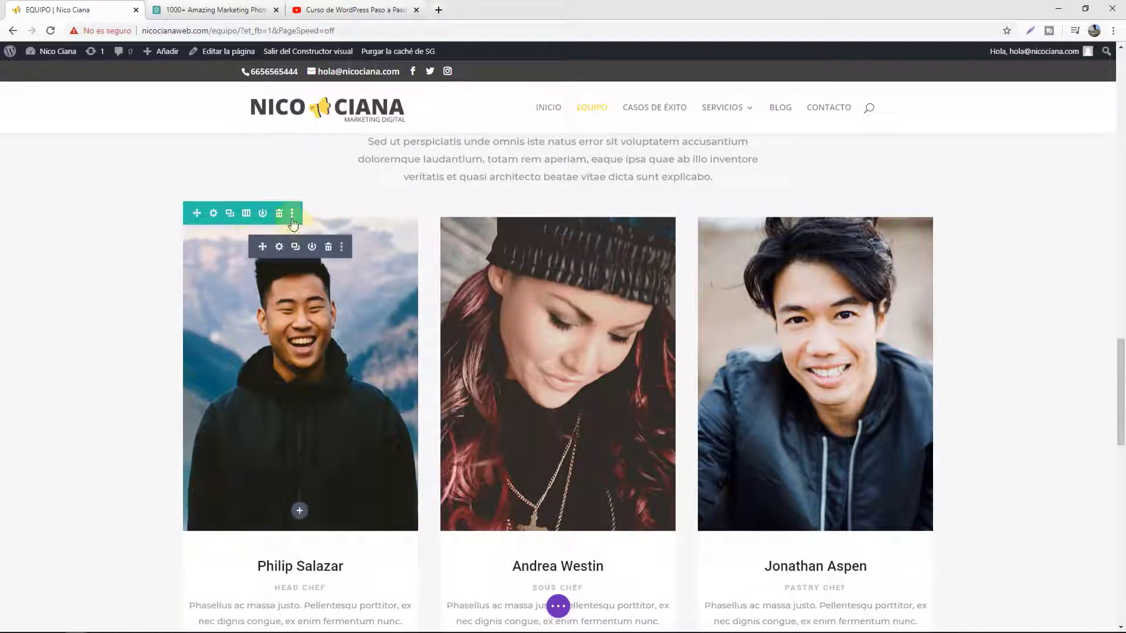
click(229, 215)
scroll(498, 410, down, 6)
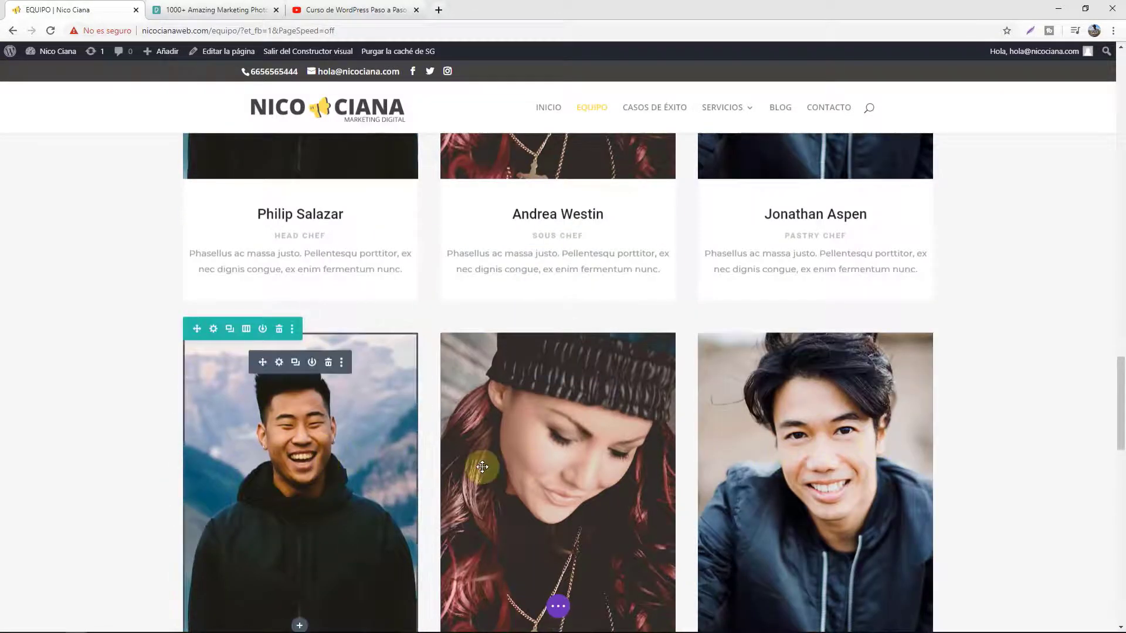
Replace the first photo in the upper team row by uploading adult-beard-boy-casual-220453 from the WEB folder.
scroll(410, 426, up, 3)
scroll(296, 581, up, 3)
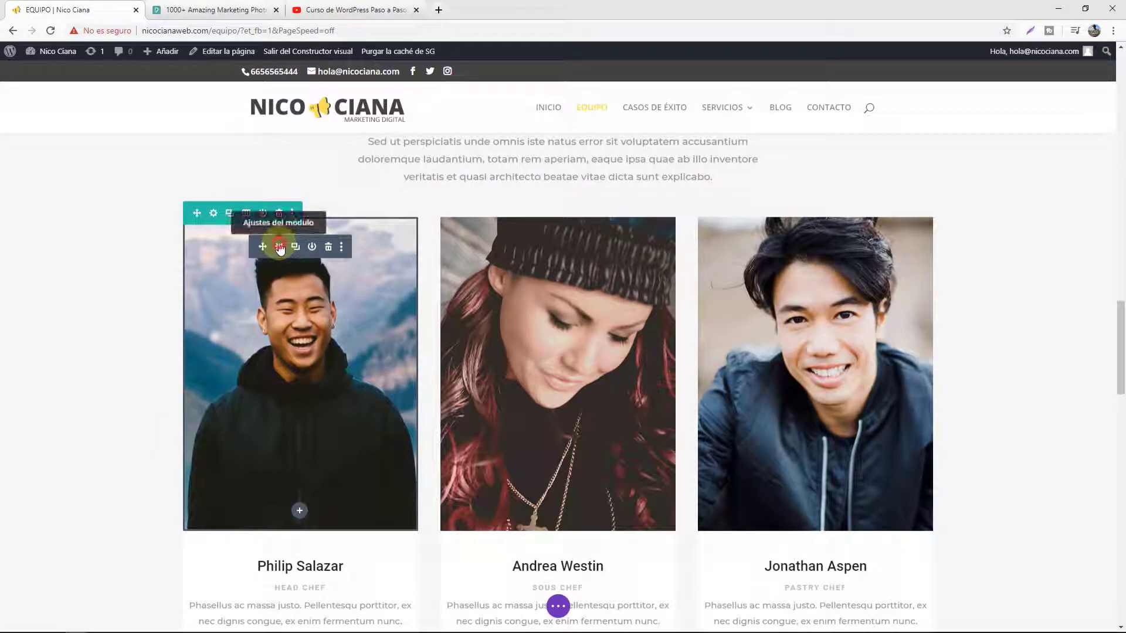
click(280, 247)
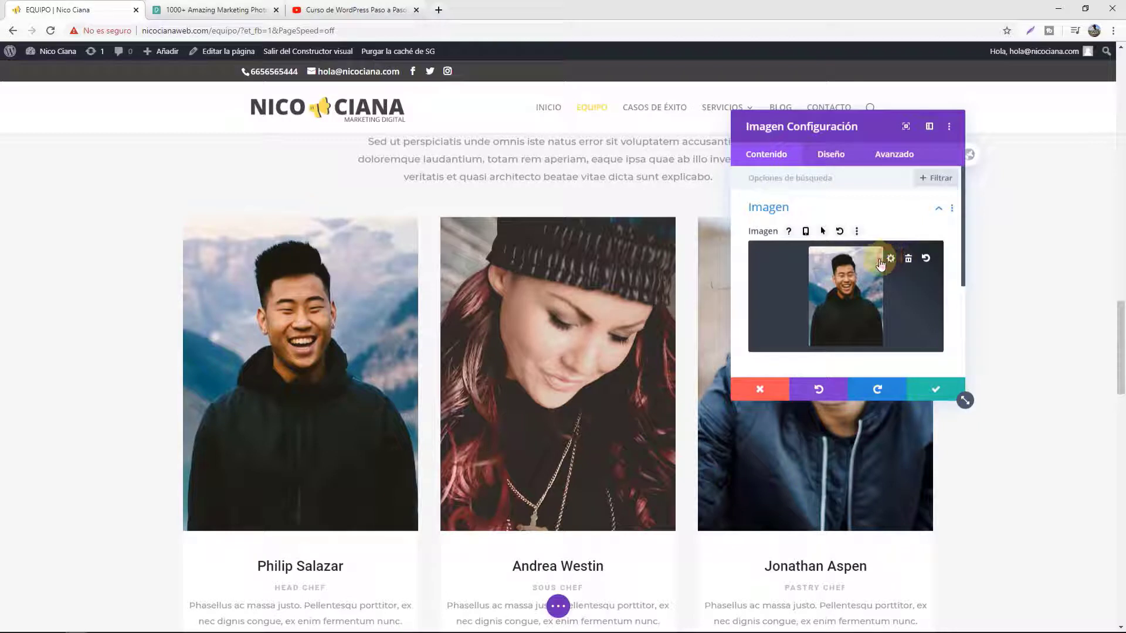
click(882, 261)
click(536, 217)
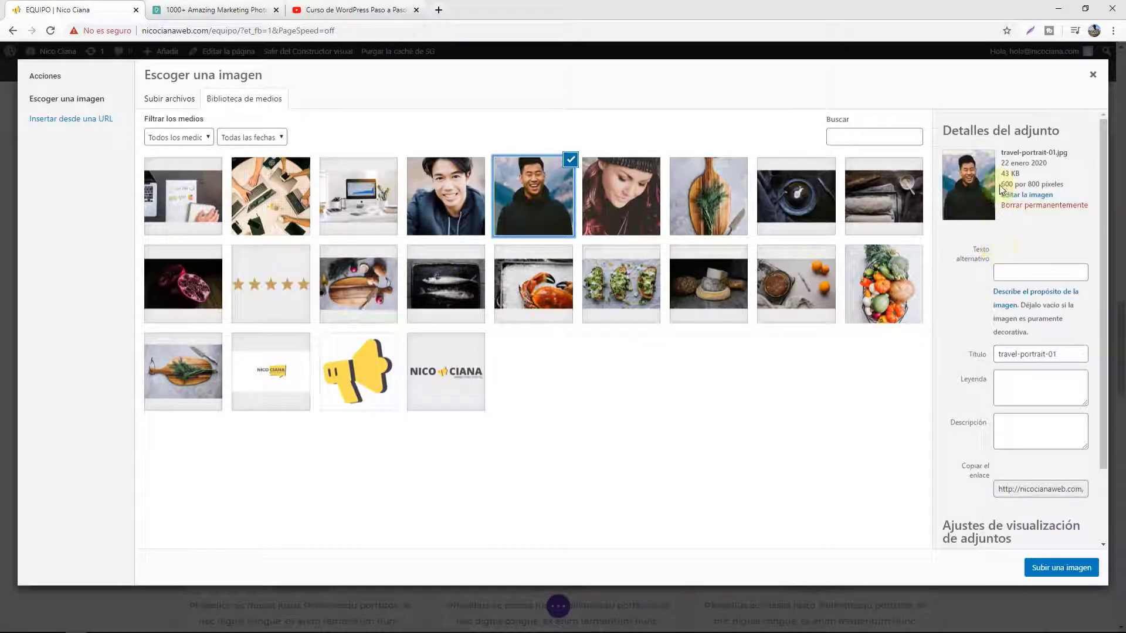
click(163, 105)
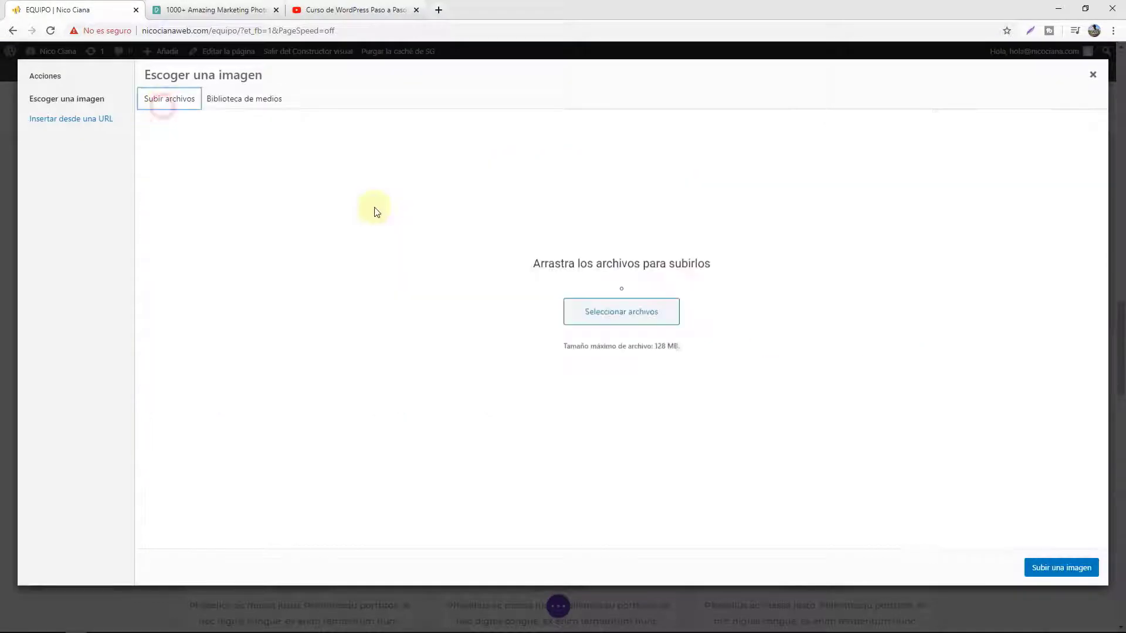
click(631, 318)
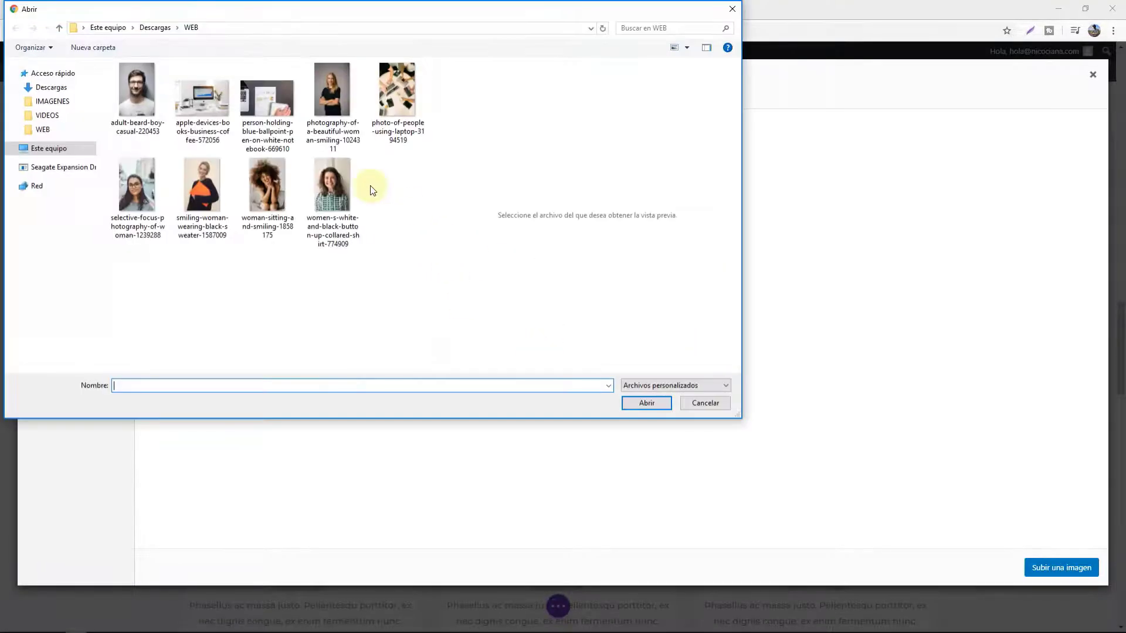
click(137, 94)
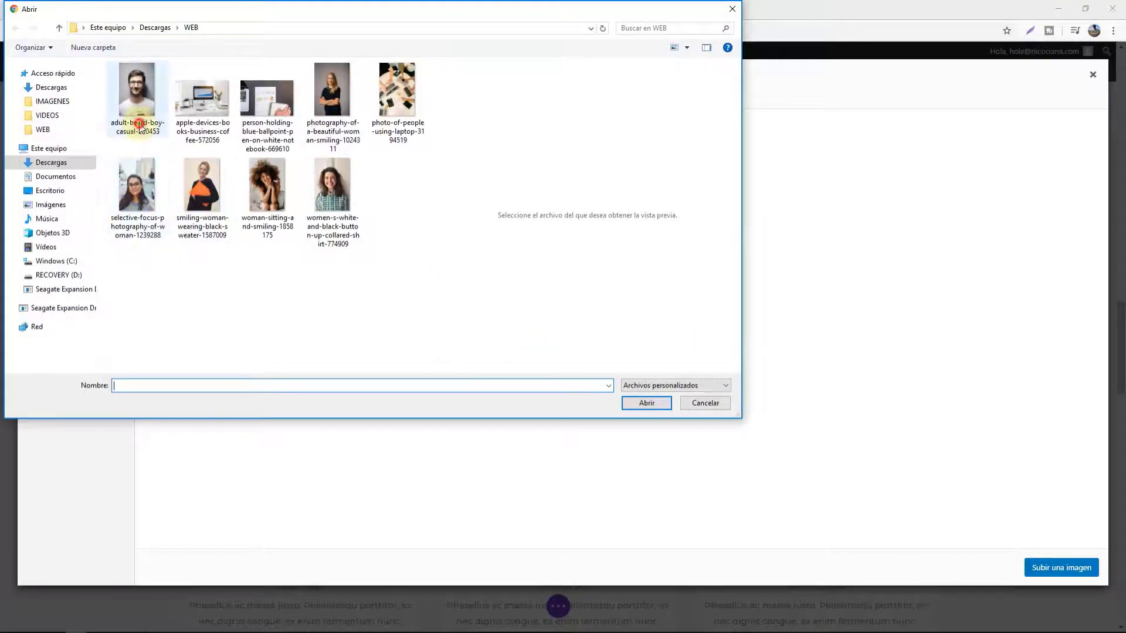
click(646, 404)
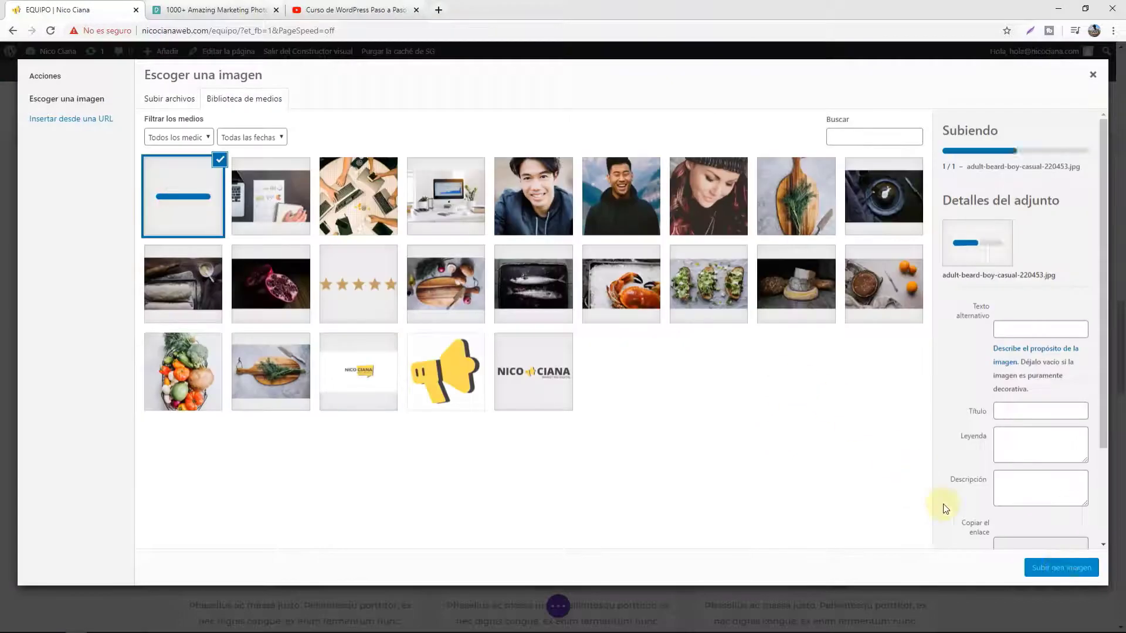
click(1060, 569)
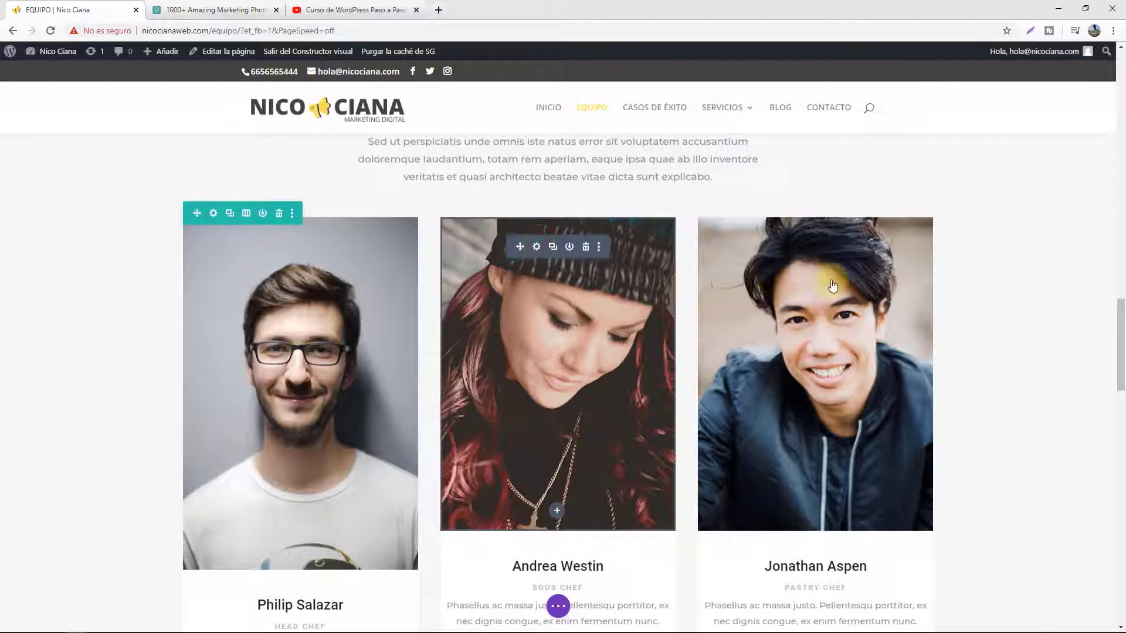
Upload the five women's portraits from the WEB folder and use women-s-white-and-black-button-up-collared-shirt-774909 as the upper team row's middle photo.
click(833, 286)
click(884, 254)
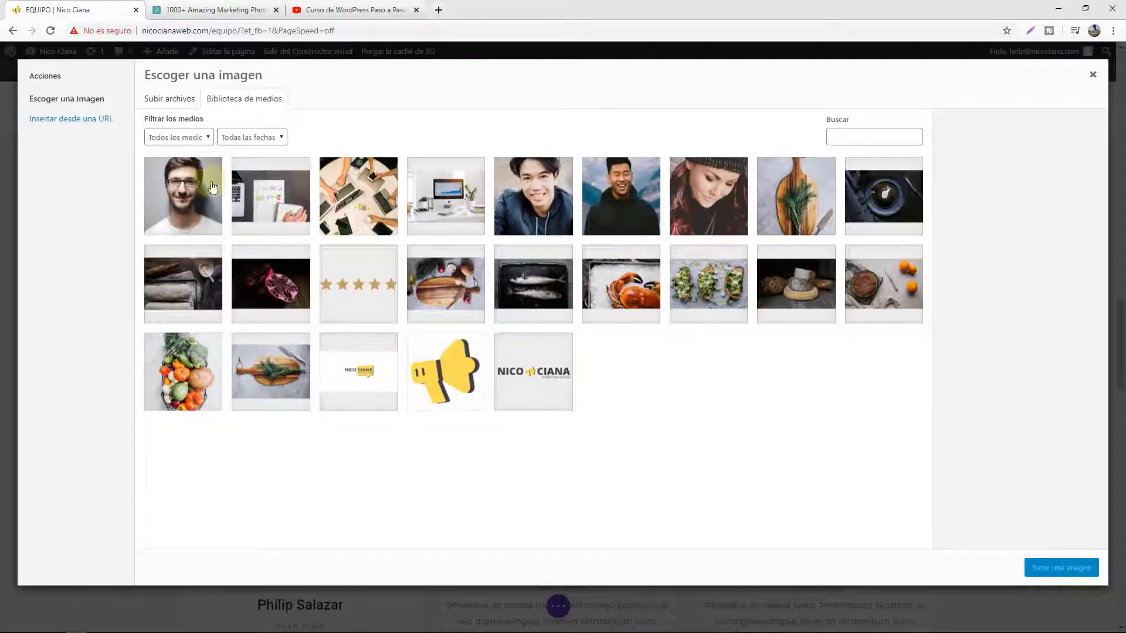
click(169, 98)
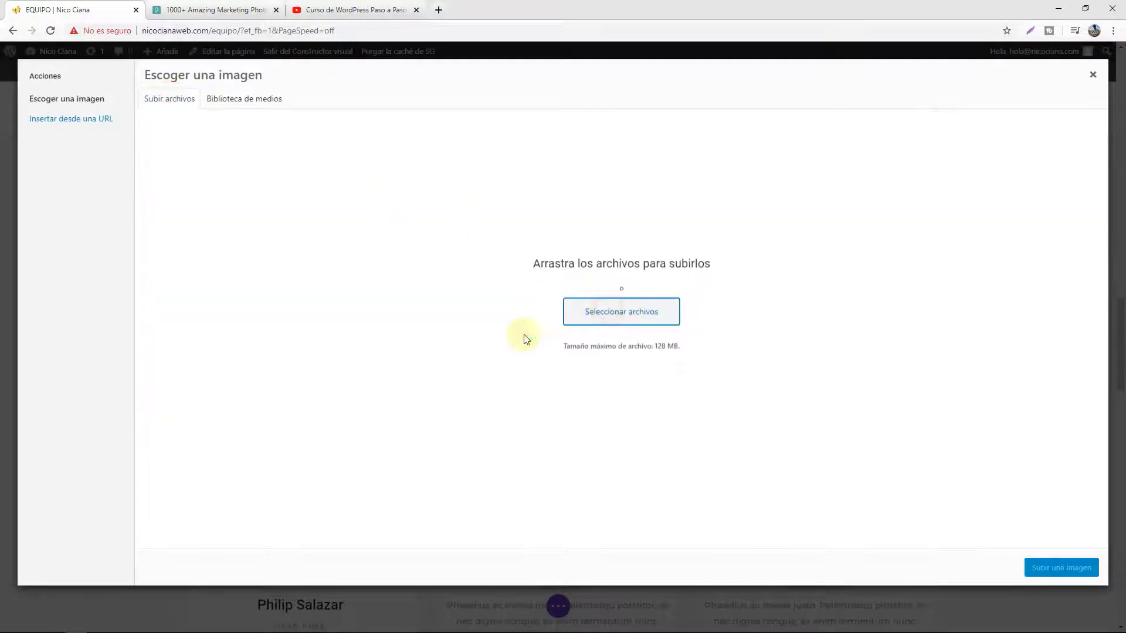
click(593, 311)
click(314, 188)
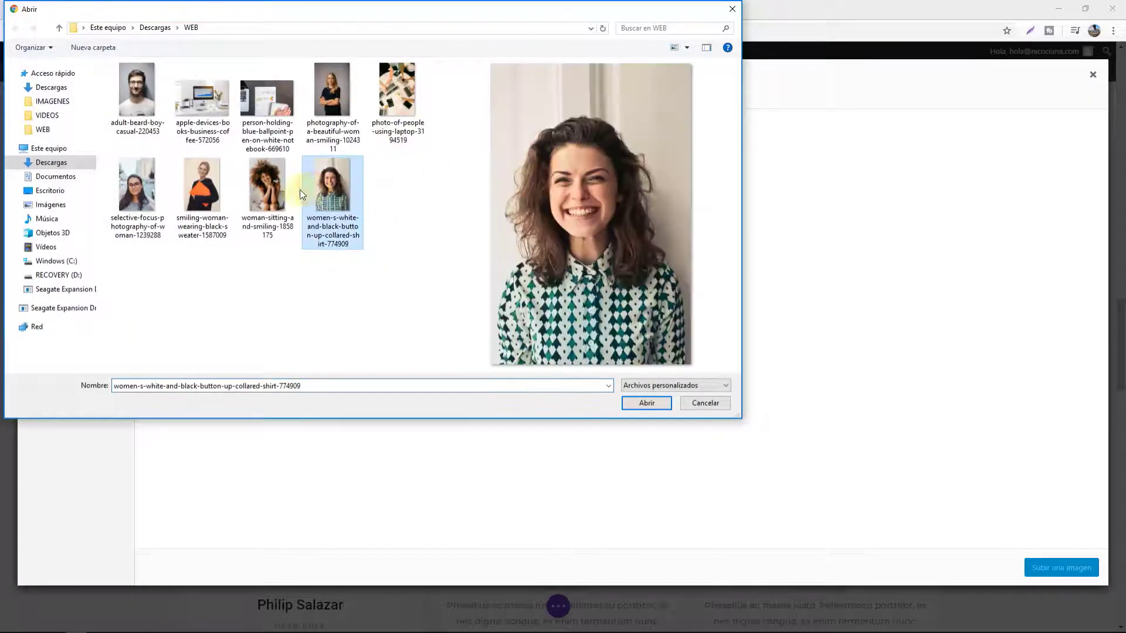
ctrl+click(267, 186)
ctrl+click(202, 186)
ctrl+click(142, 198)
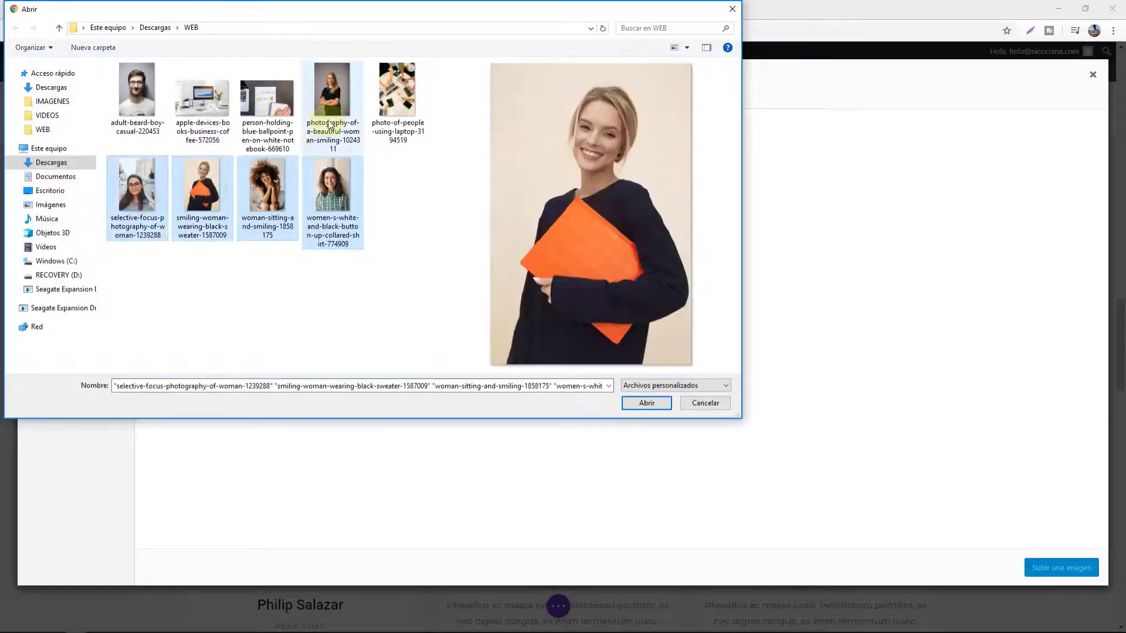
ctrl+click(331, 93)
click(639, 404)
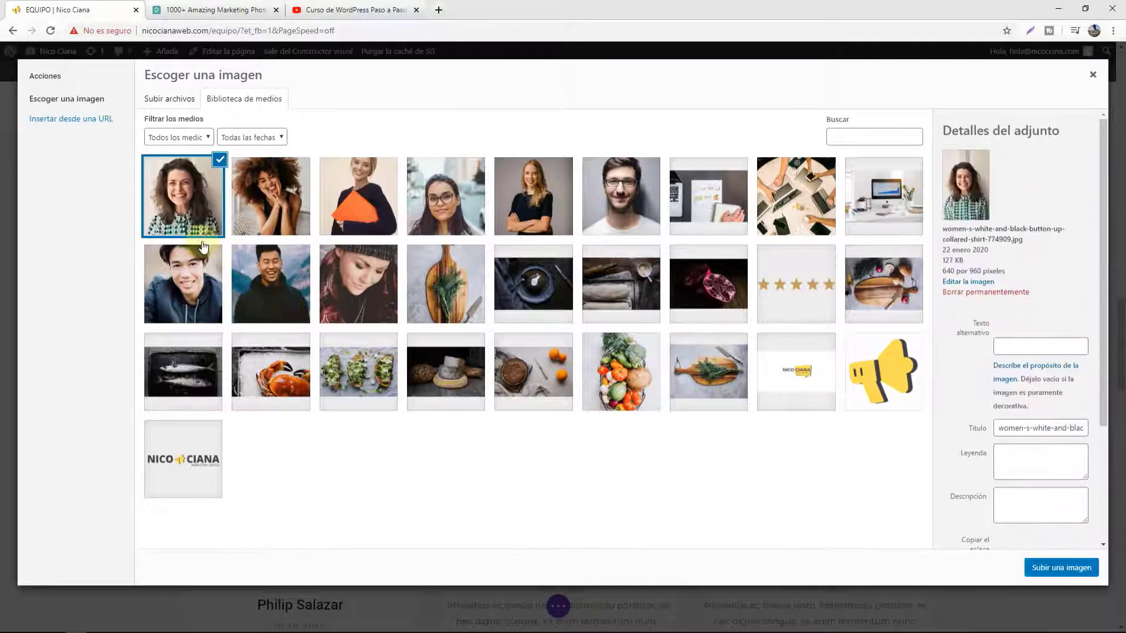
click(1068, 570)
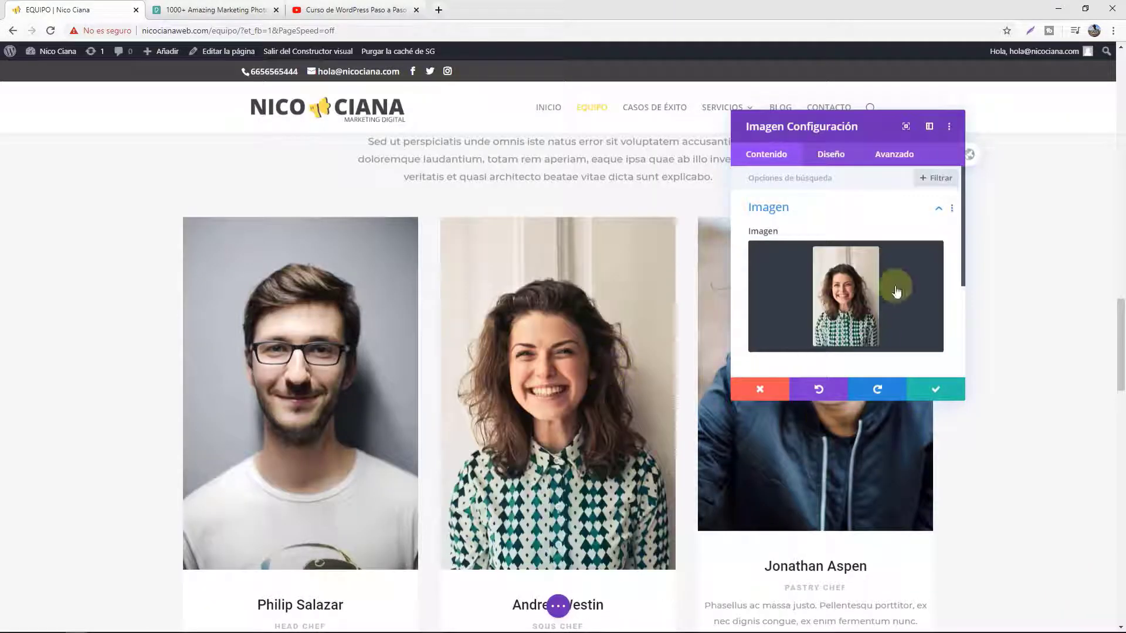
click(924, 387)
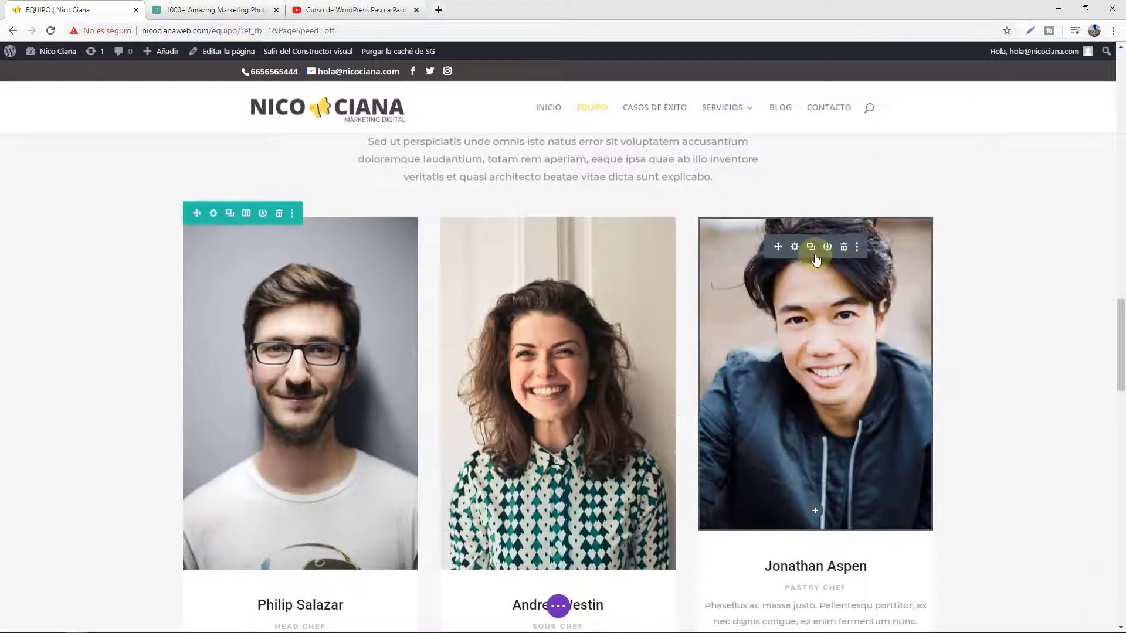
Replace the third photo in the upper team row with woman-sitting-and-smiling-1858175 from the media library and save the module.
click(860, 271)
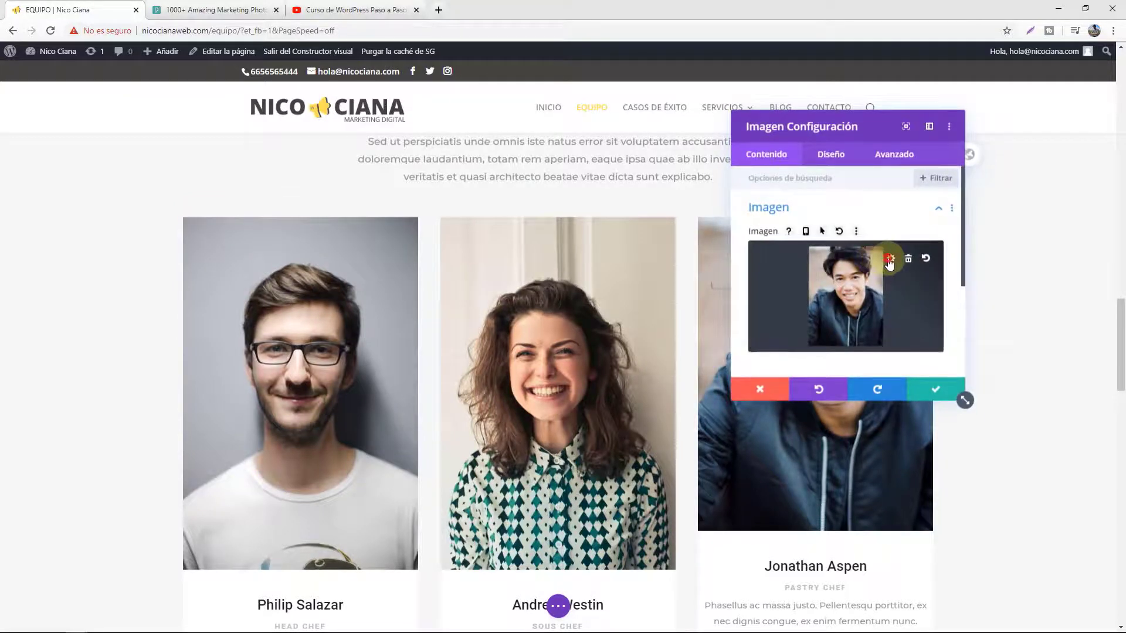
click(812, 286)
click(271, 196)
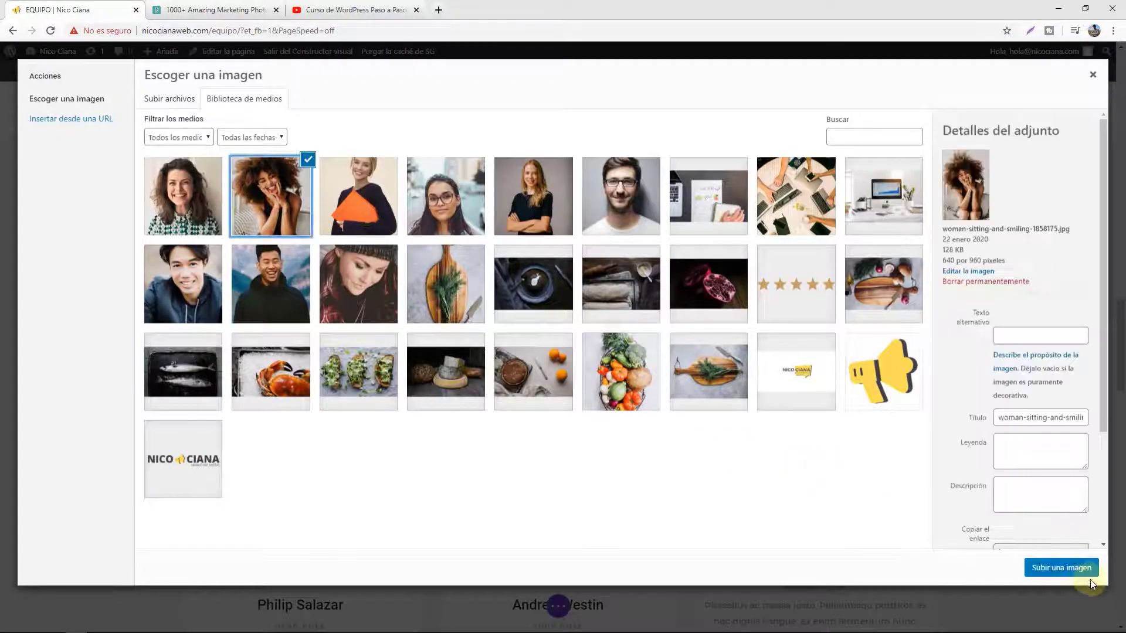
click(1068, 568)
click(934, 390)
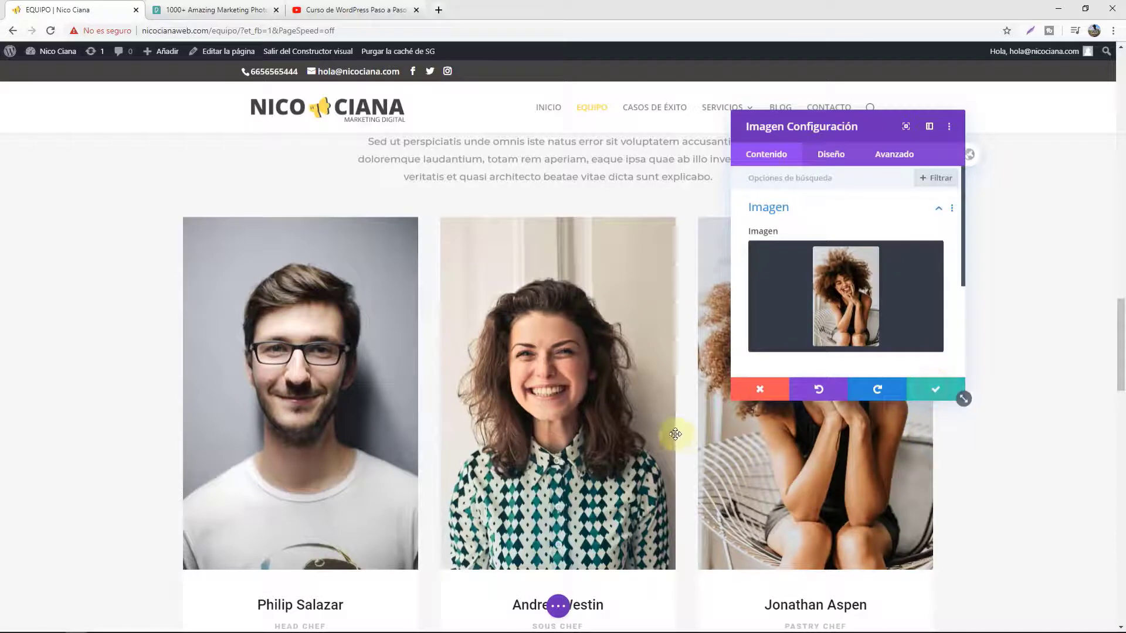
Replace the first photo in the duplicated team row with smiling-woman-wearing-black-sweater-1587009 from the media library and save the module.
scroll(432, 452, down, 8)
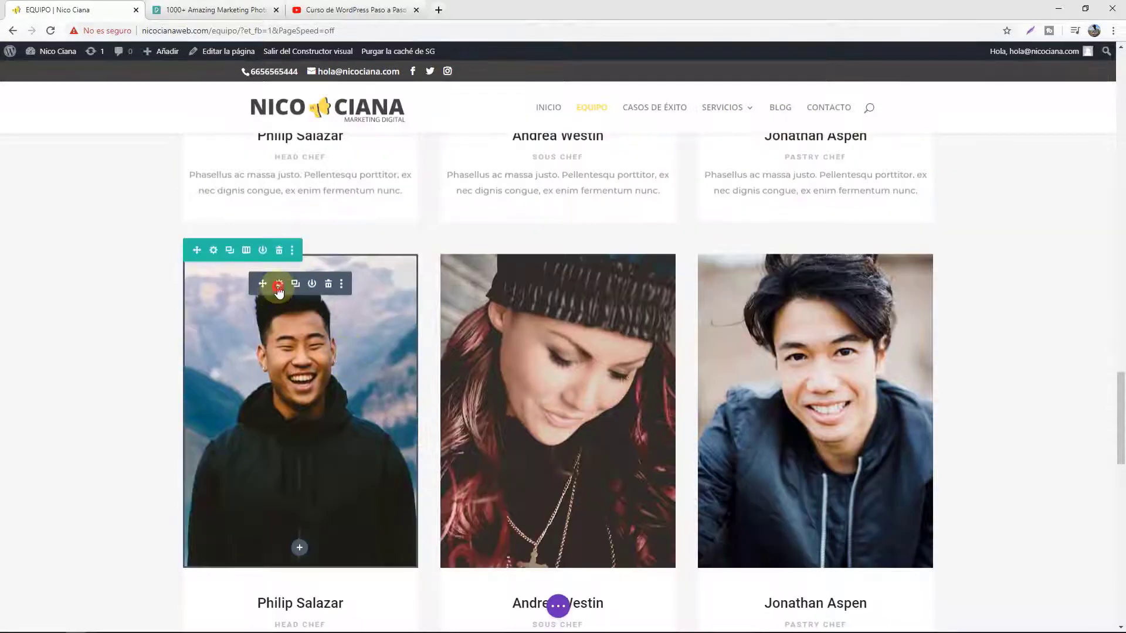
click(278, 286)
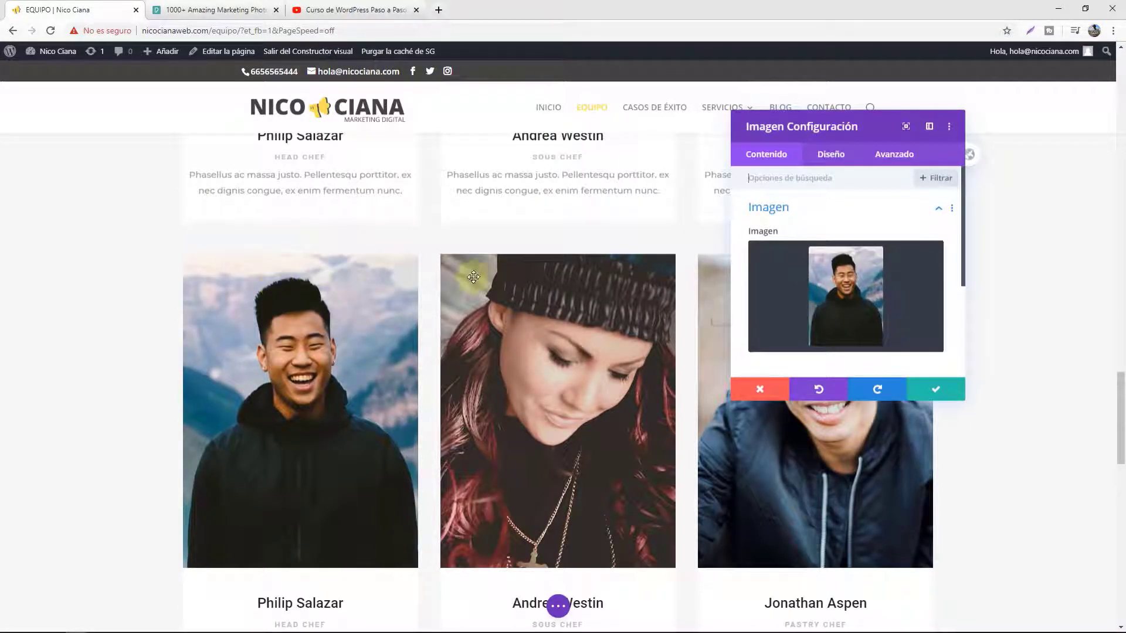
click(892, 260)
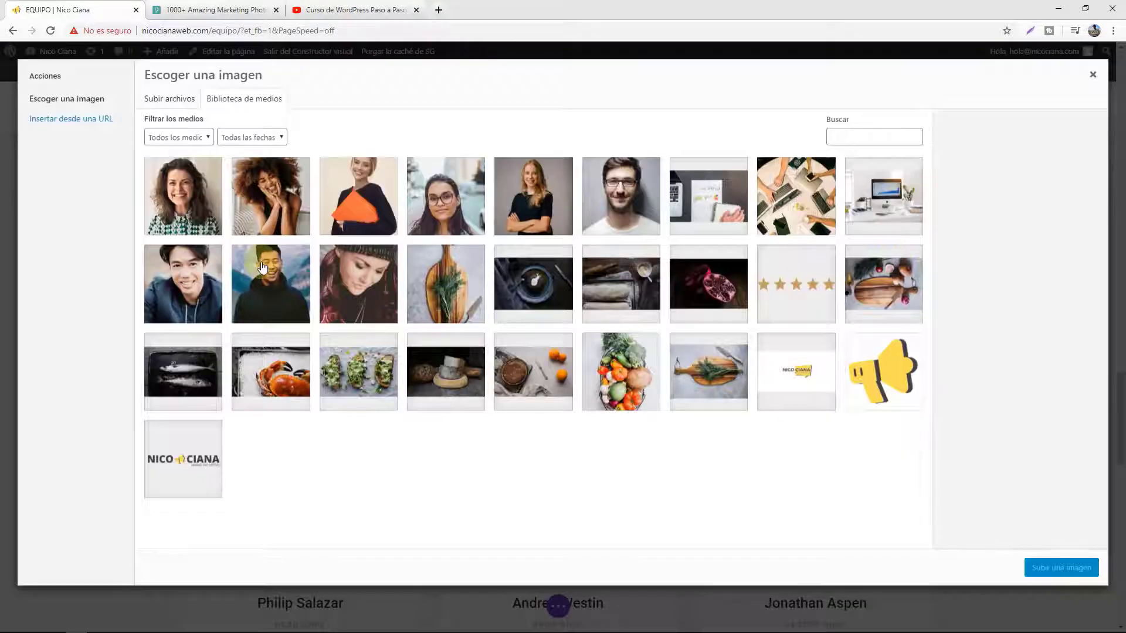
click(381, 209)
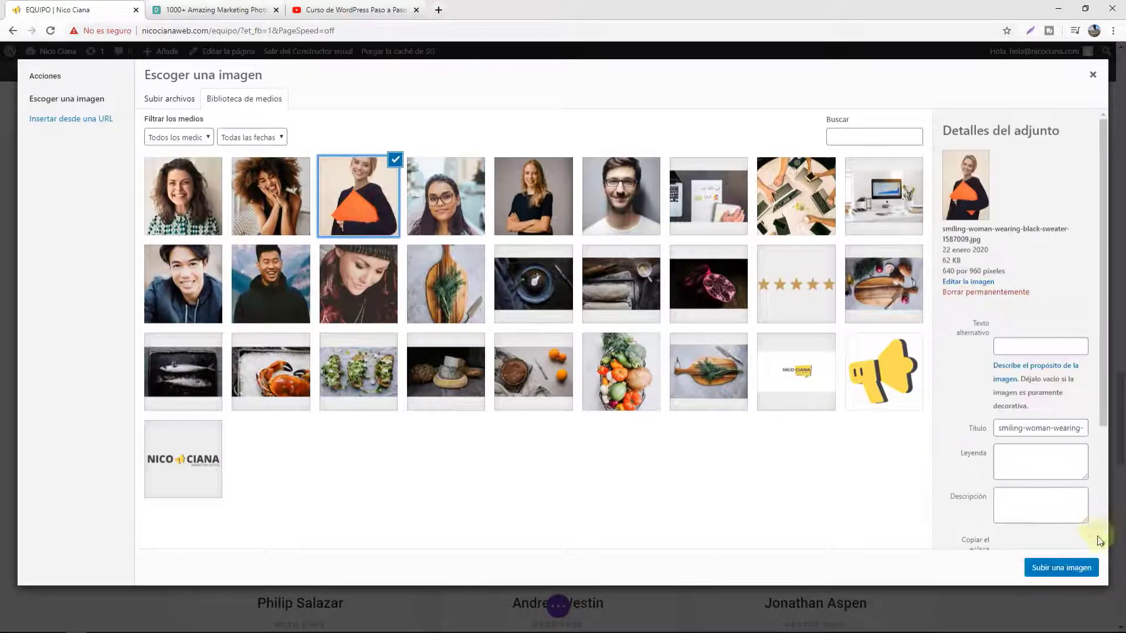
click(1081, 564)
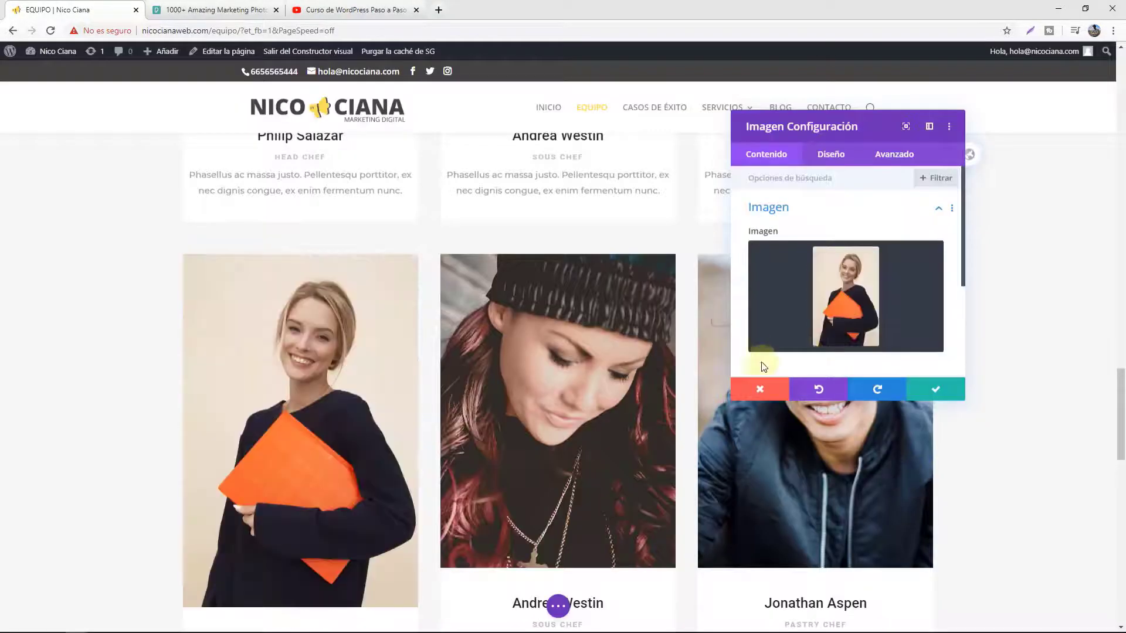
click(927, 390)
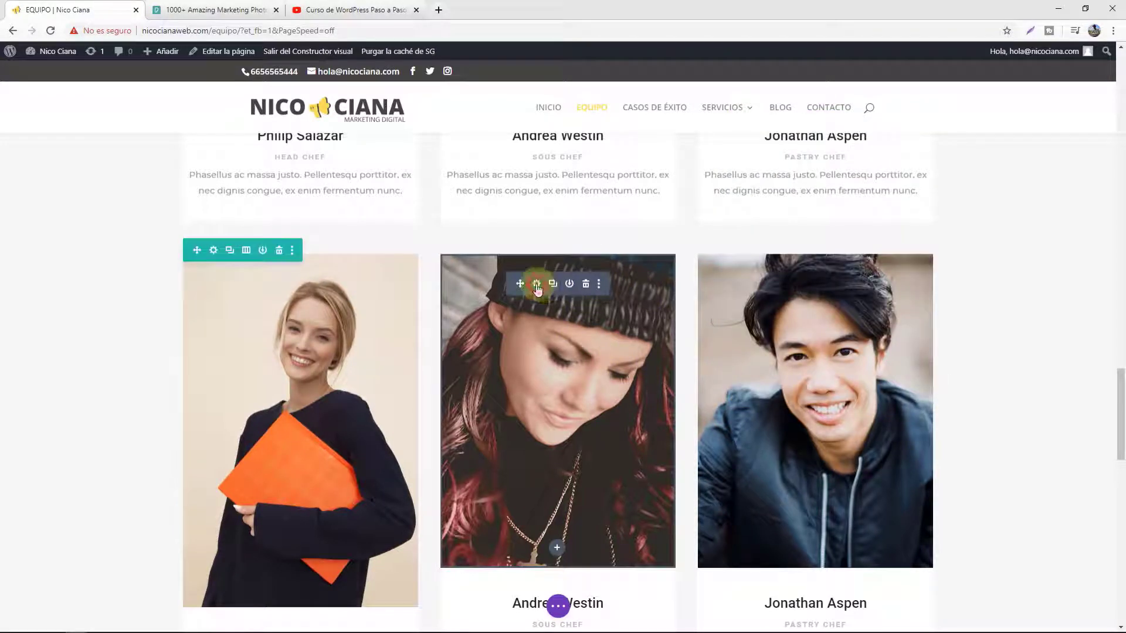
Replace the middle photo in the duplicated team row with selective-focus-photography-of-woman-1239288 from the media library and save the module.
click(536, 285)
click(891, 259)
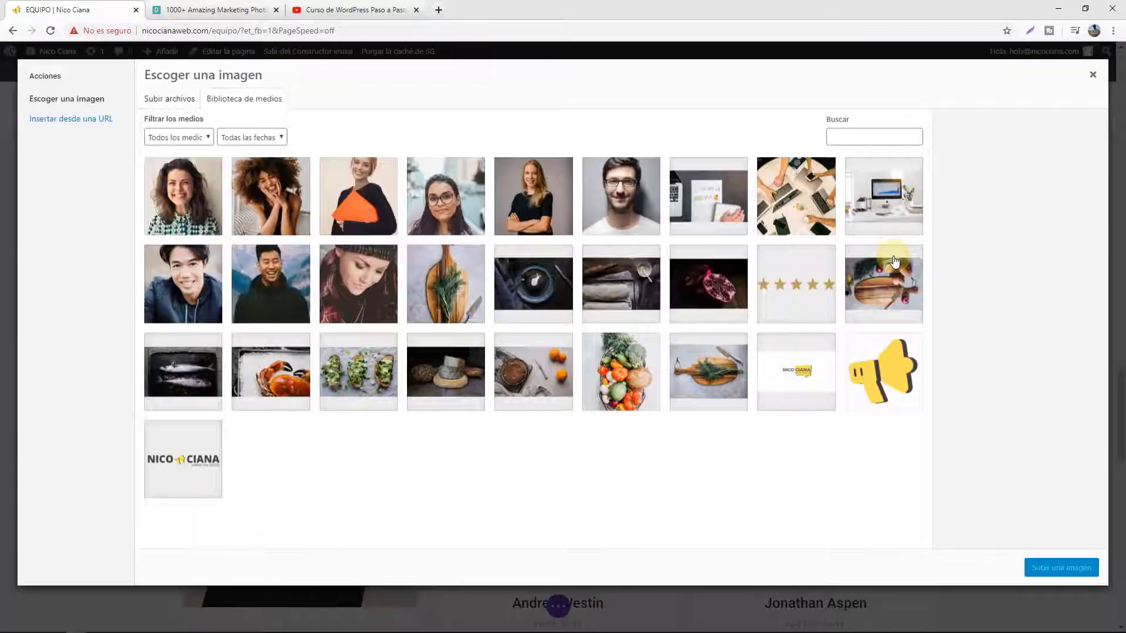
click(459, 199)
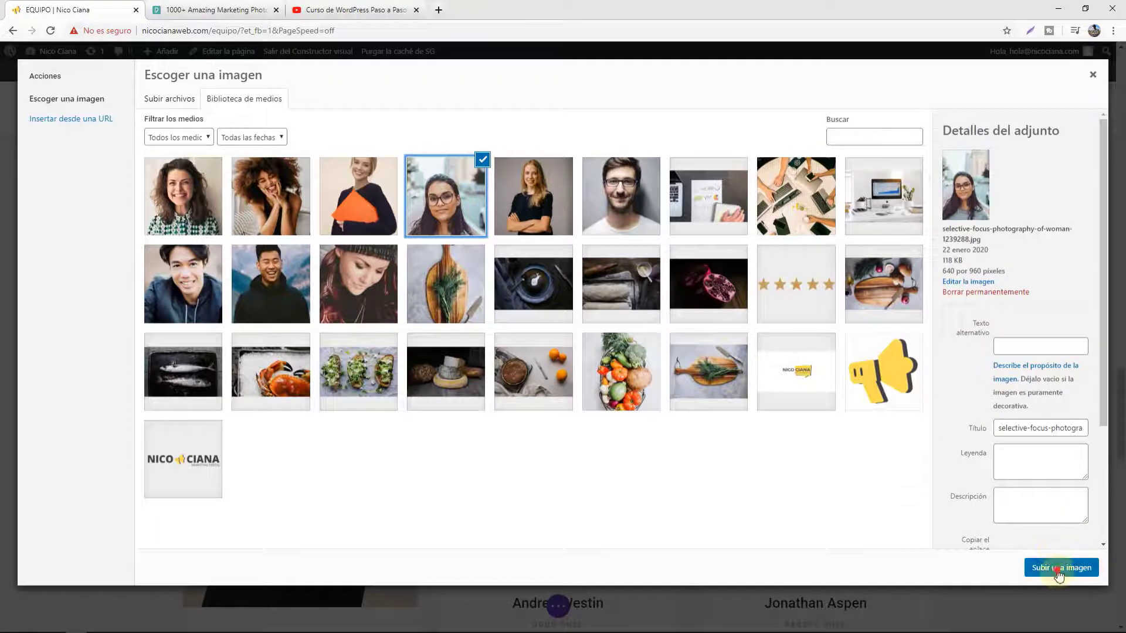
click(1059, 568)
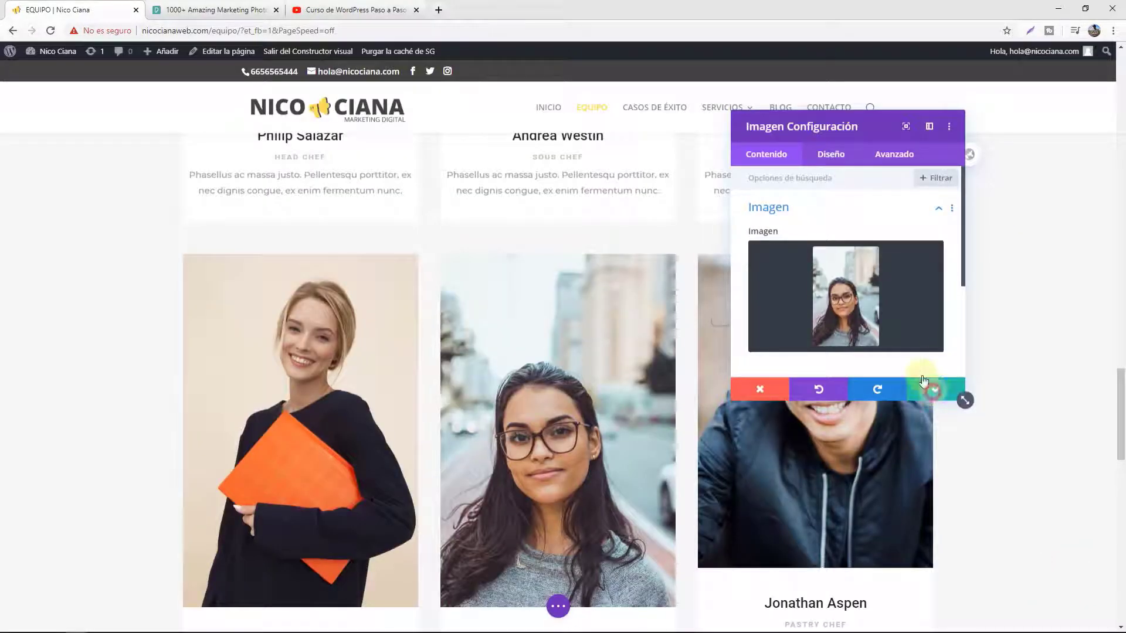
click(924, 385)
Replace the third photo in the duplicated team row with photography-of-a-beautiful-woman-smiling-1024311 from the media library and save the module.
click(796, 284)
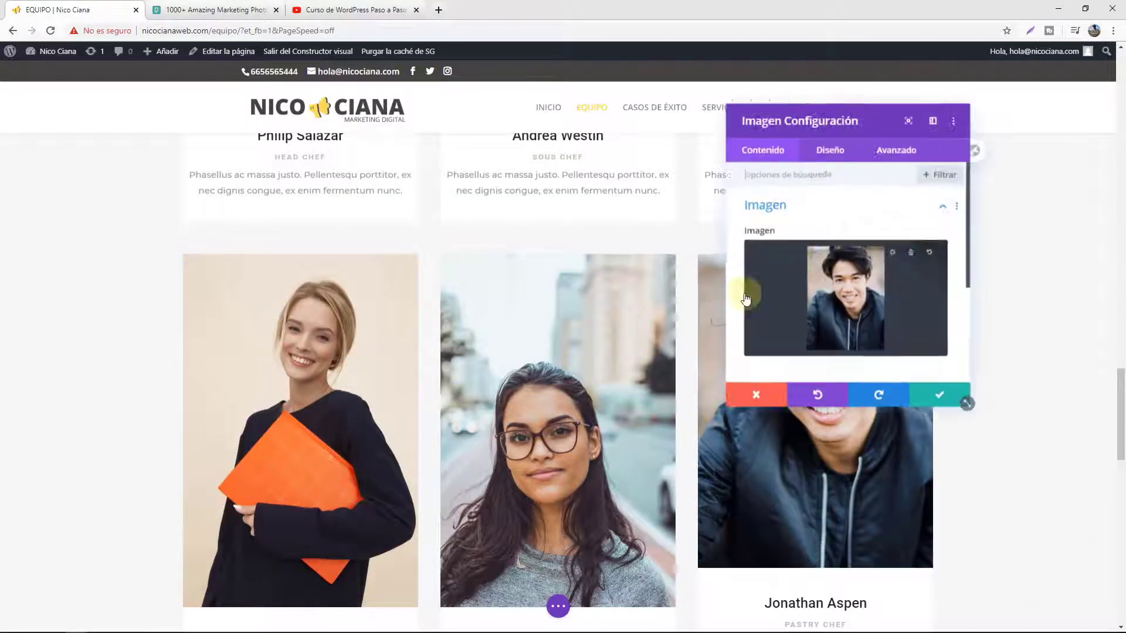
click(889, 260)
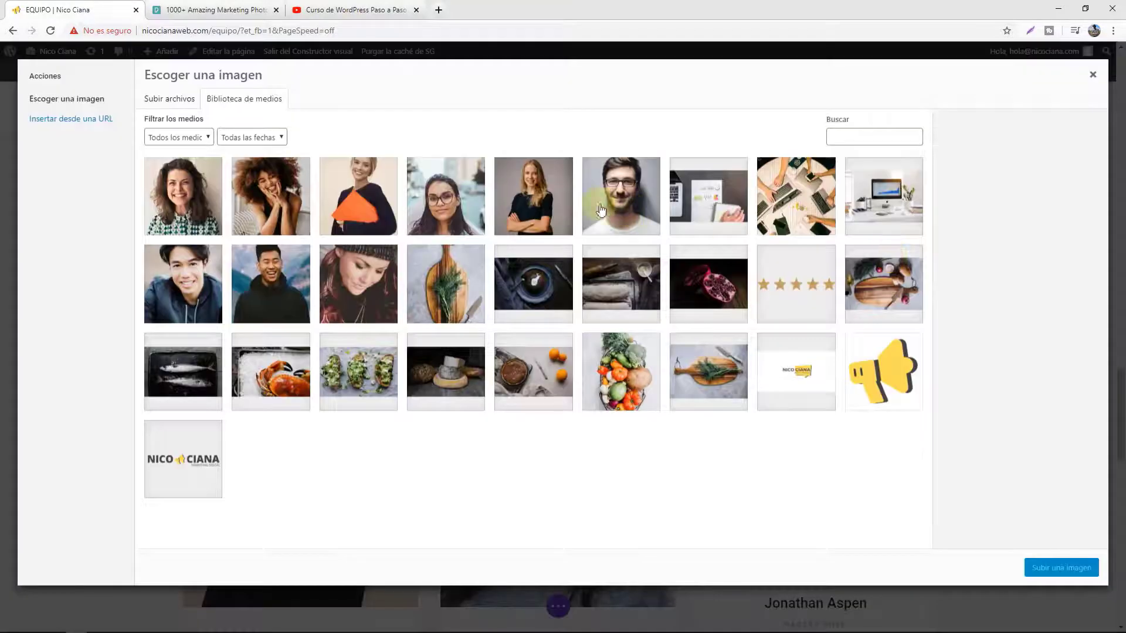
click(516, 202)
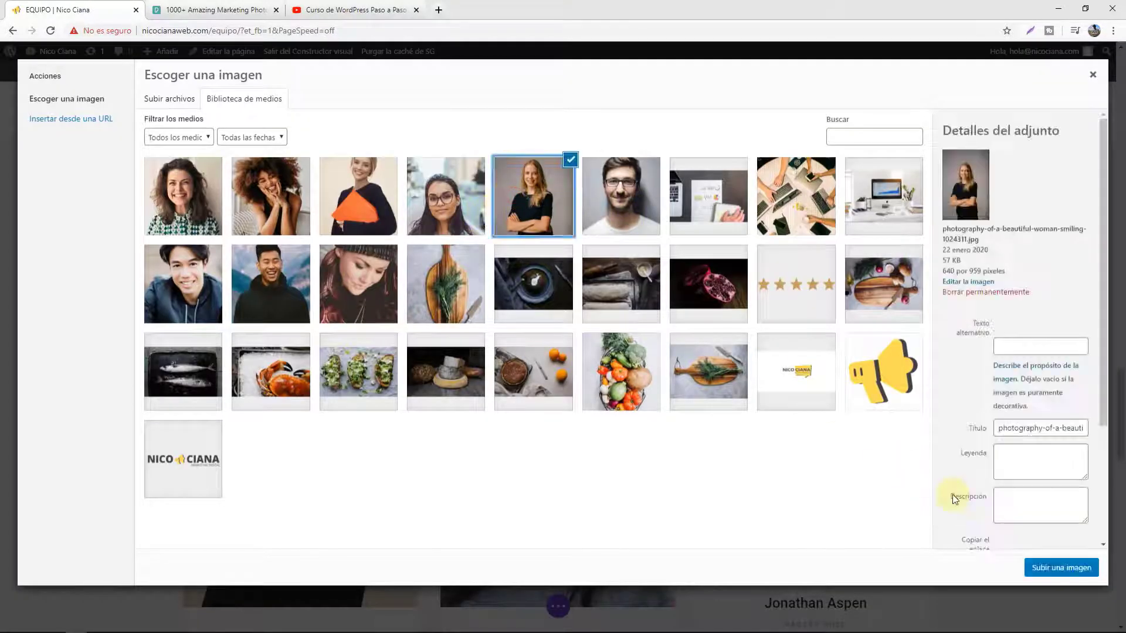
click(1058, 569)
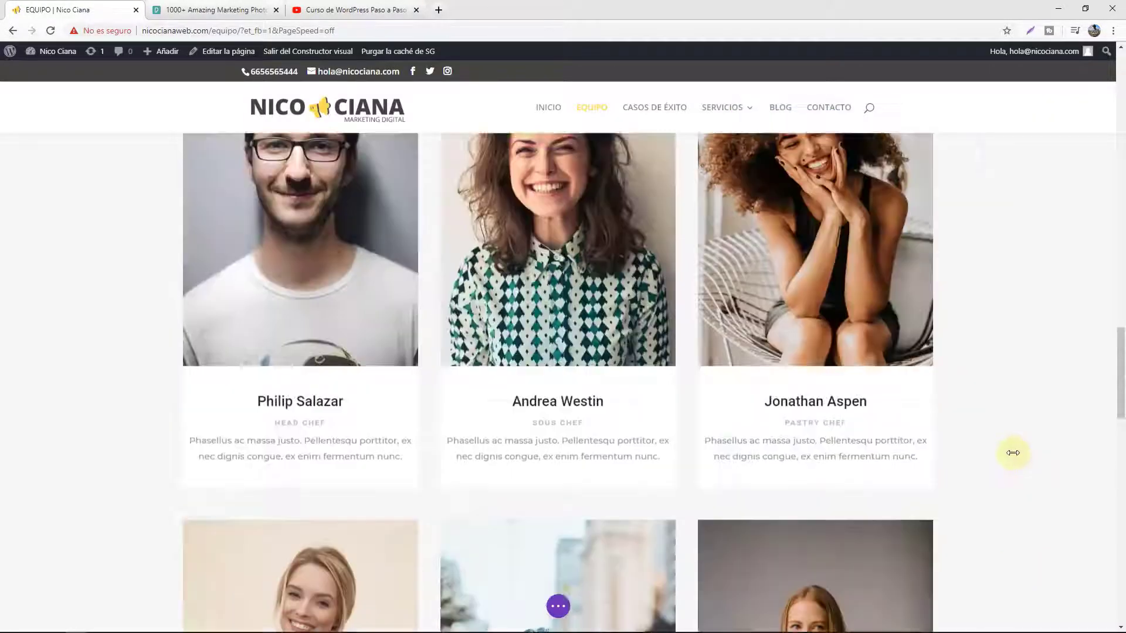
Examine the editable name, role and description in the text settings of the upper team row's first member, and close the settings.
scroll(703, 410, down, 2)
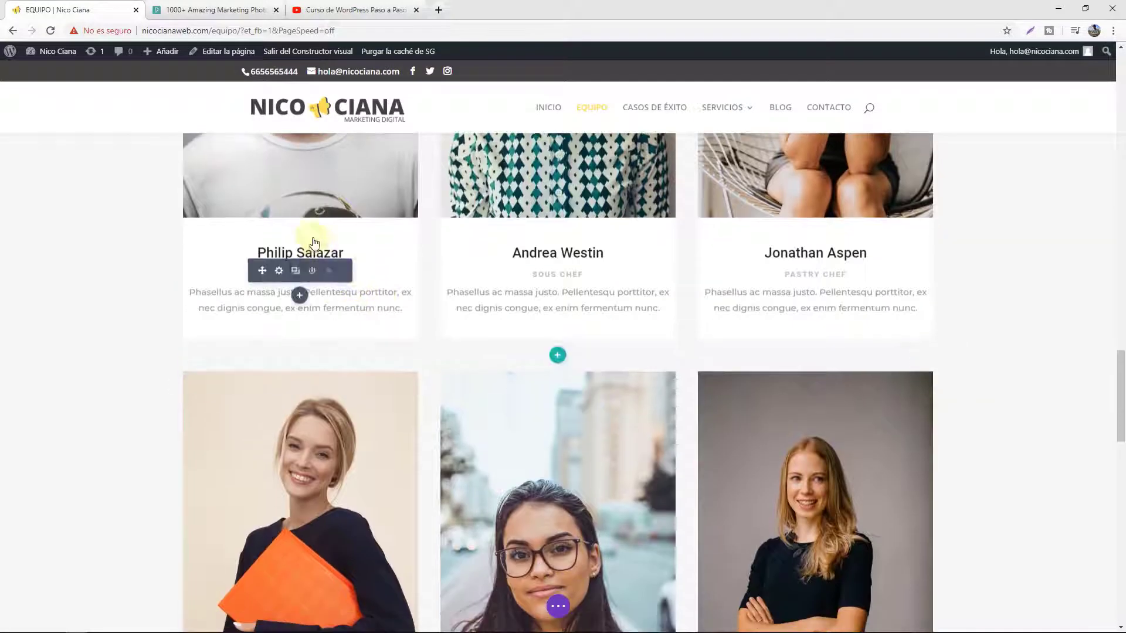
scroll(364, 340, up, 5)
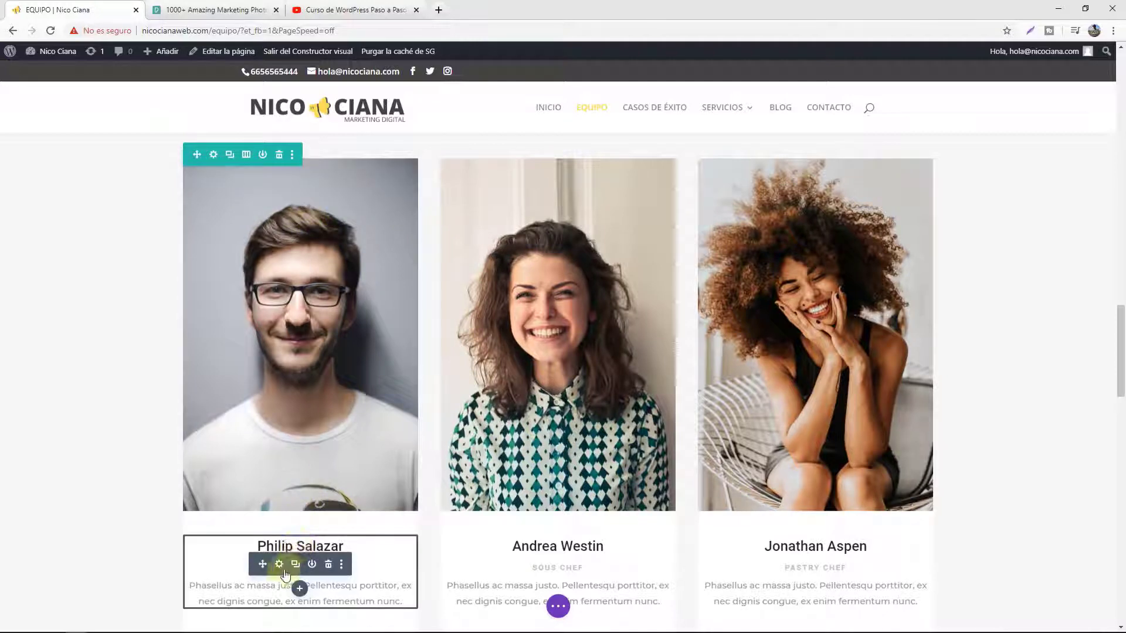
click(279, 564)
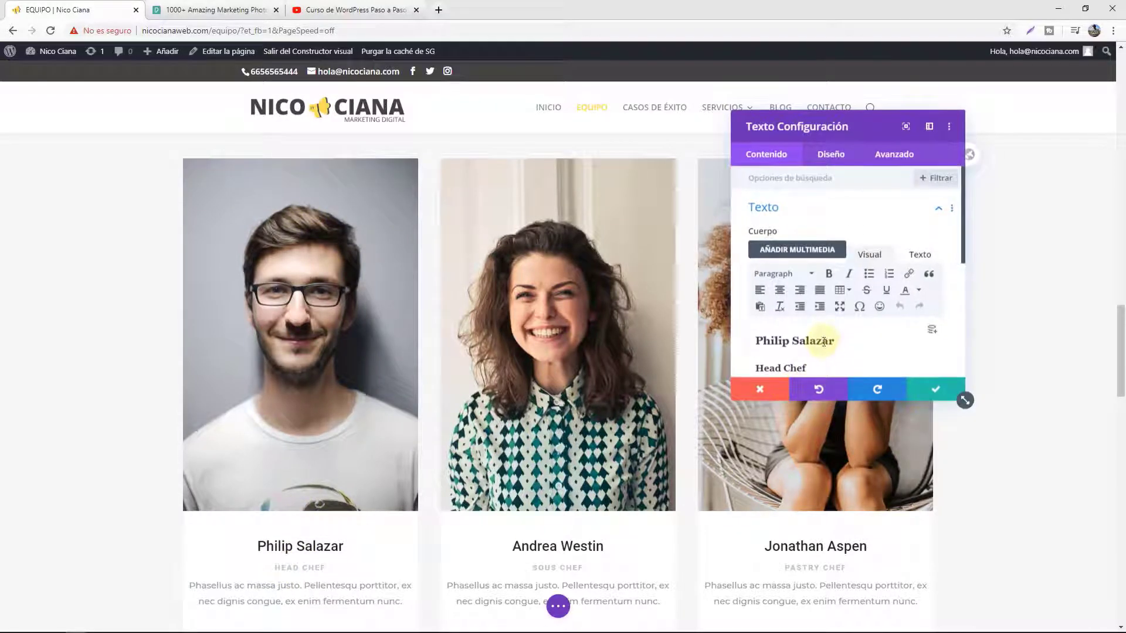
scroll(818, 337, down, 3)
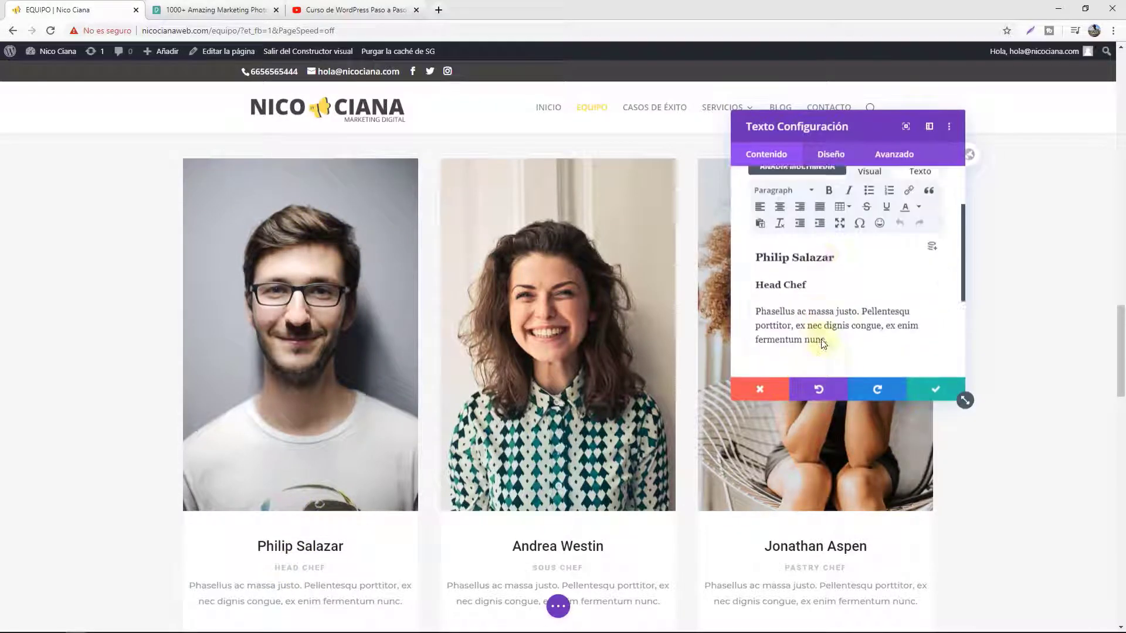
click(936, 390)
Try deleting the whole Creative Chefs team section and undo the deletion.
scroll(908, 474, down, 8)
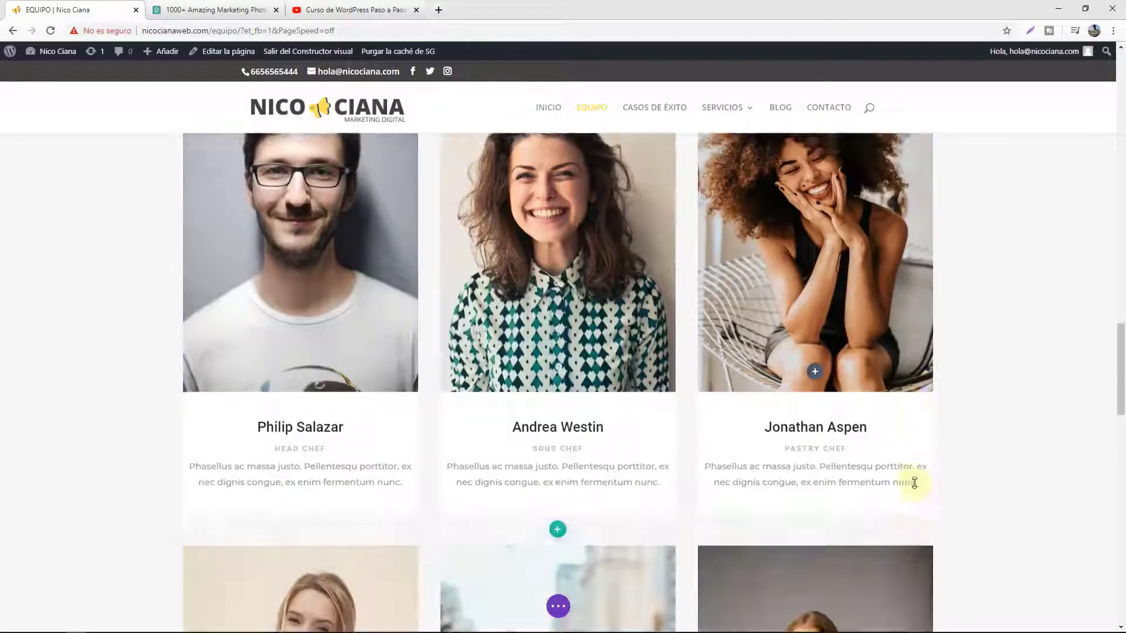
scroll(906, 452, down, 7)
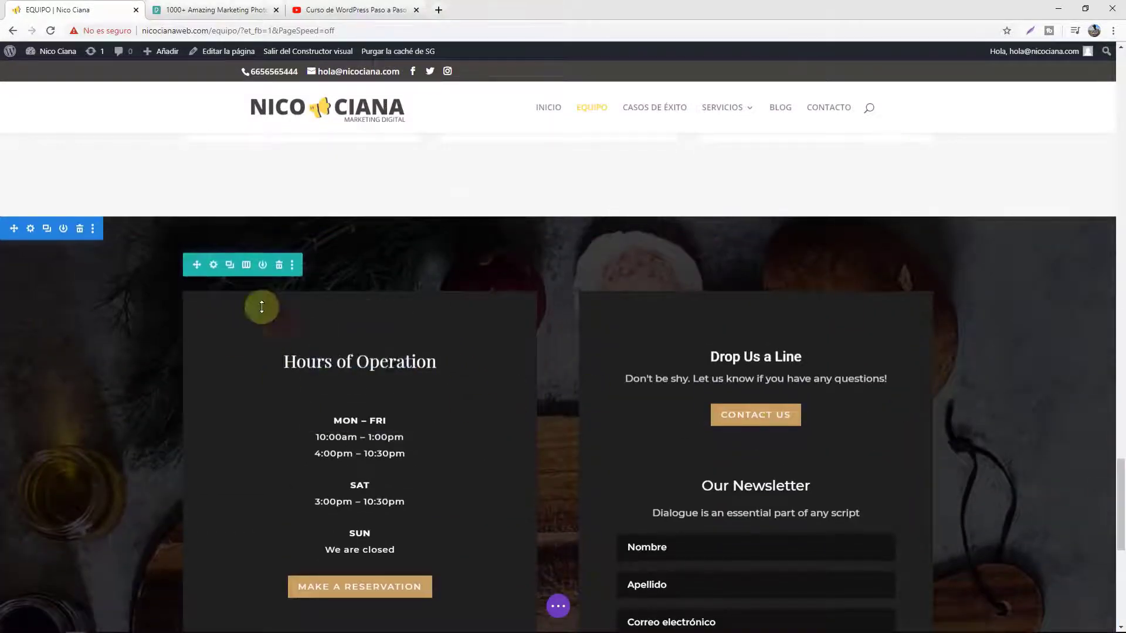
scroll(262, 304, down, 2)
scroll(15, 164, up, 2)
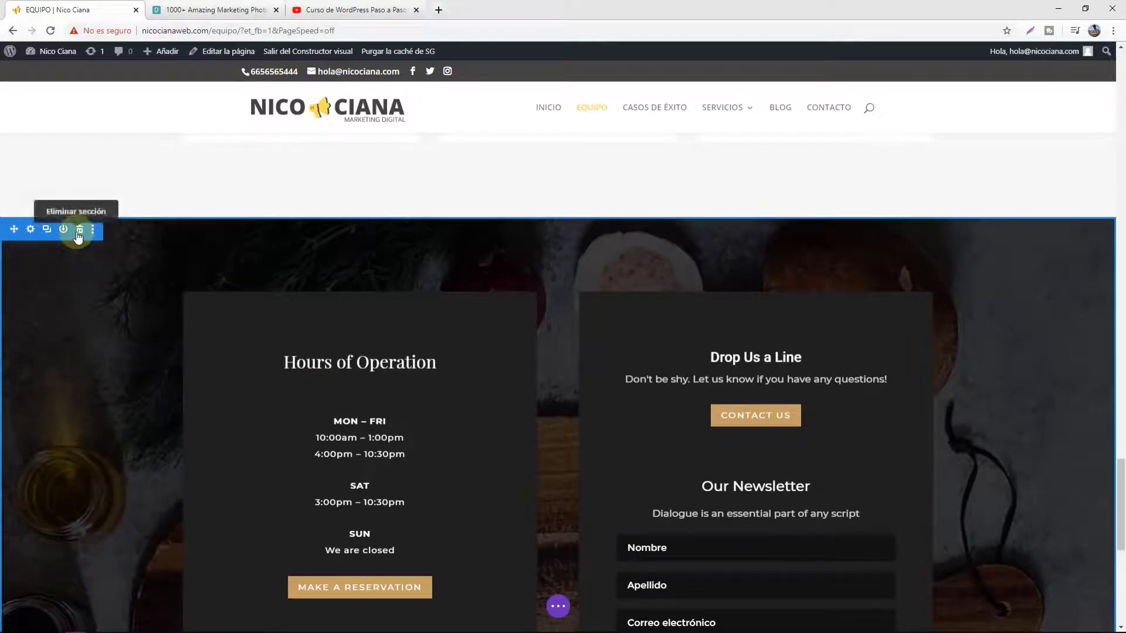
scroll(83, 351, up, 8)
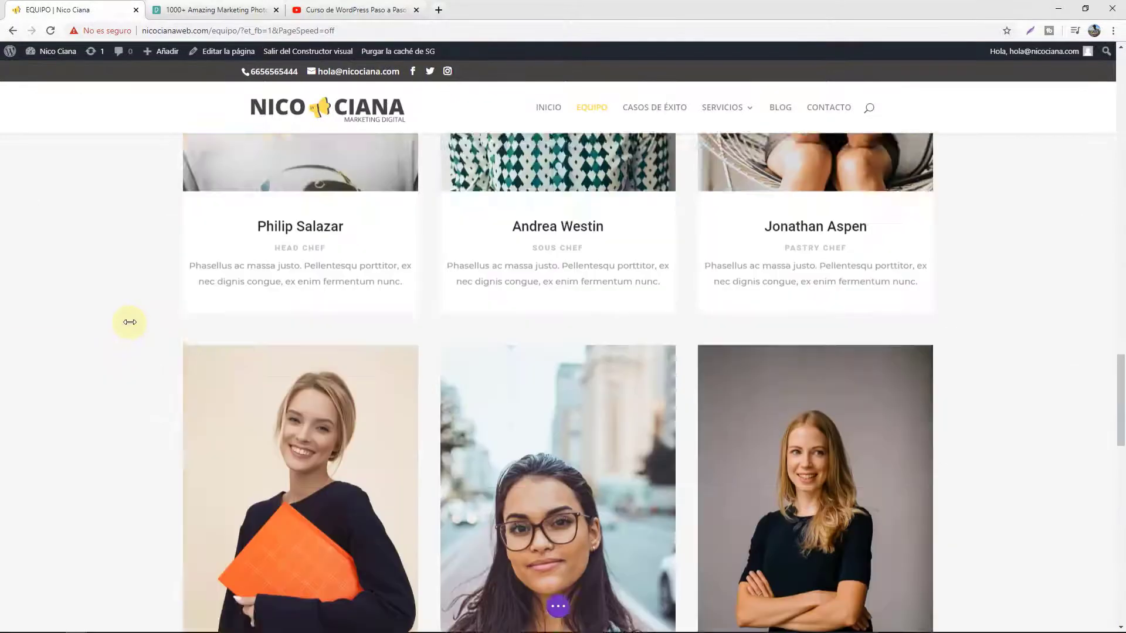
scroll(129, 315, up, 4)
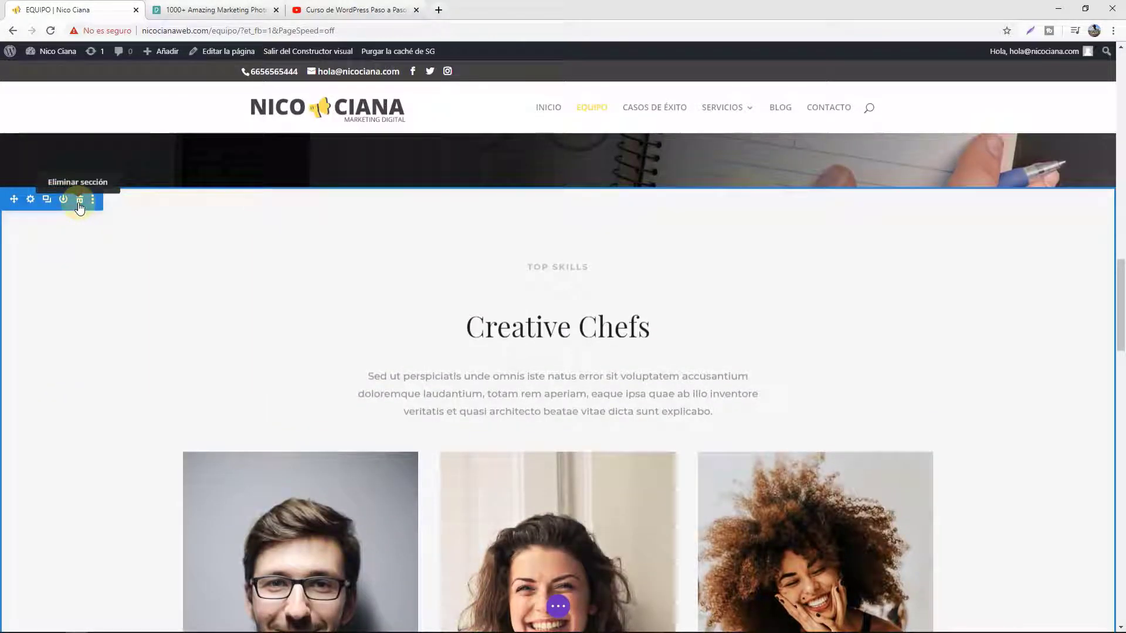
scroll(83, 344, down, 5)
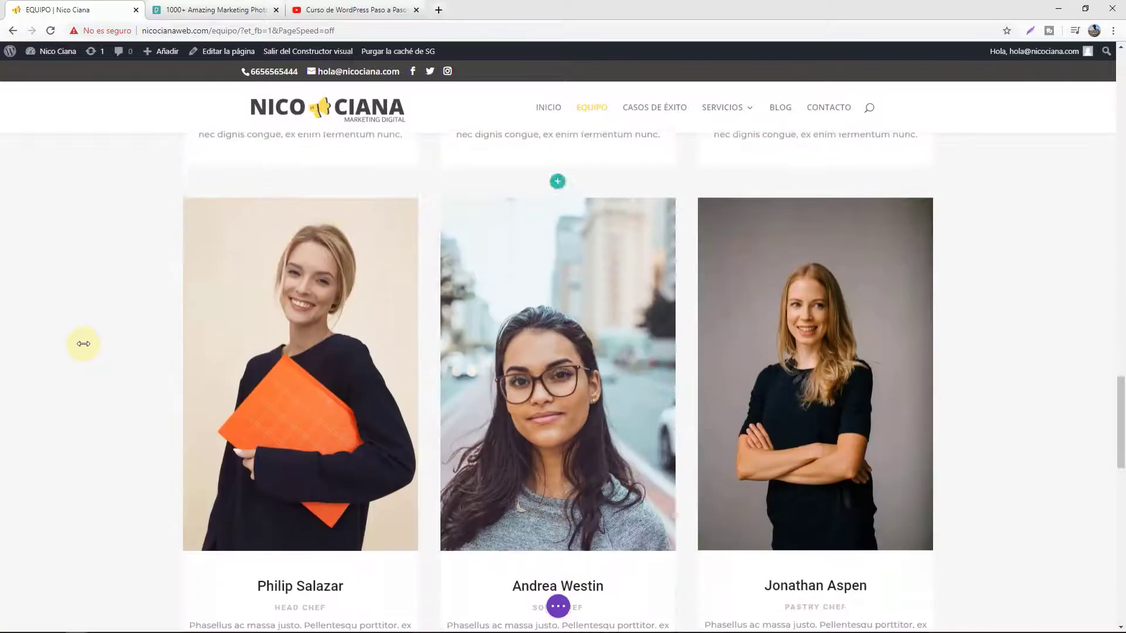
scroll(62, 227, up, 7)
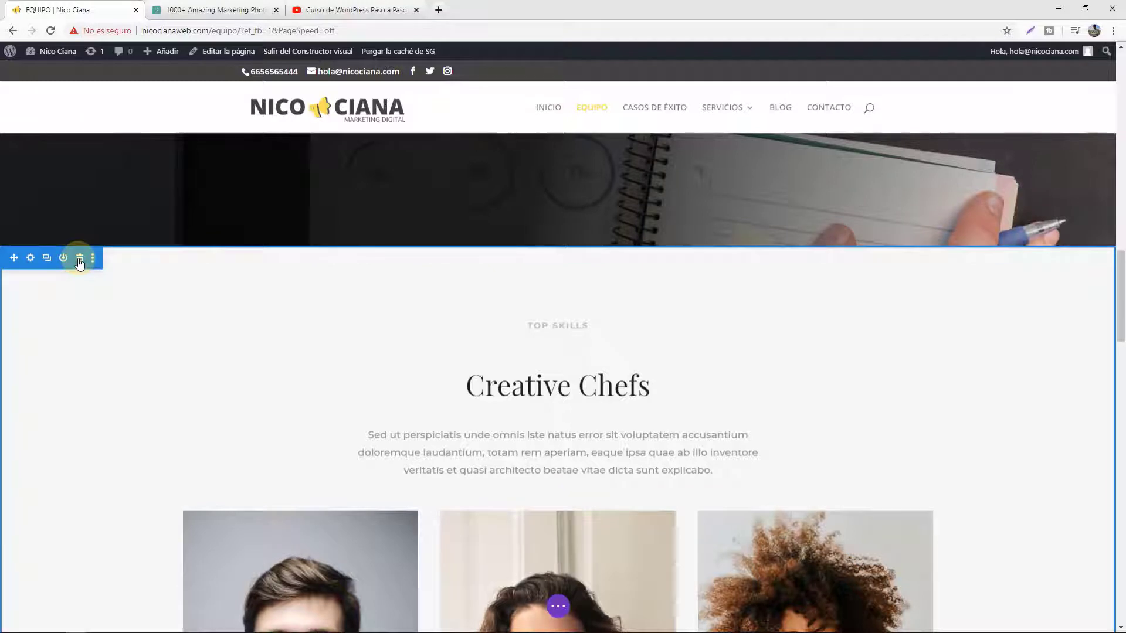
click(80, 260)
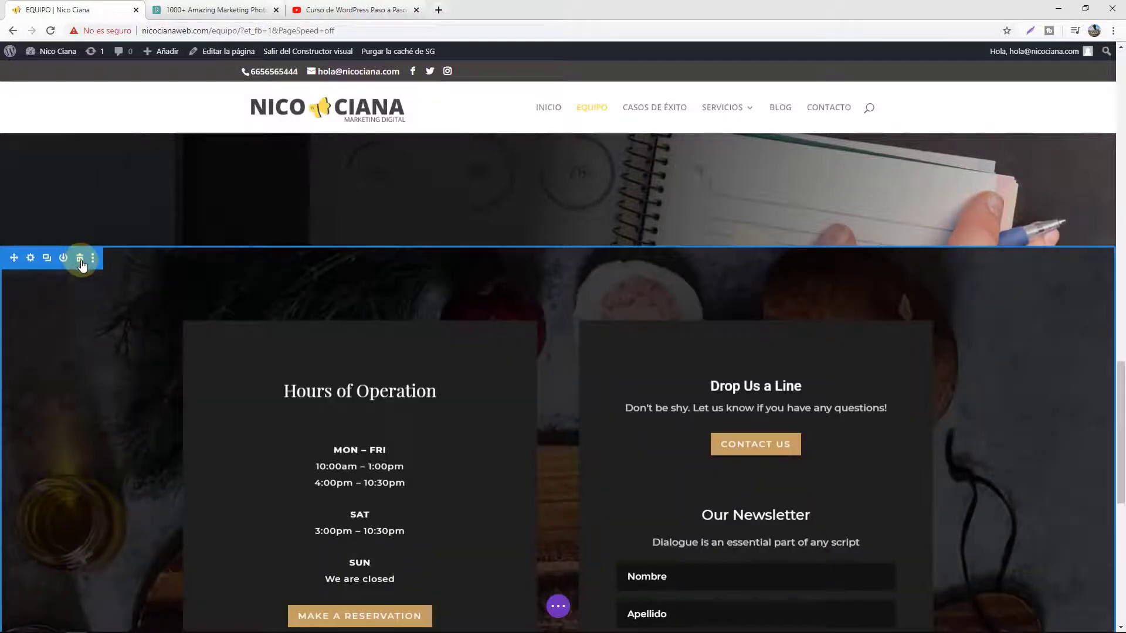
key(ctrl+z)
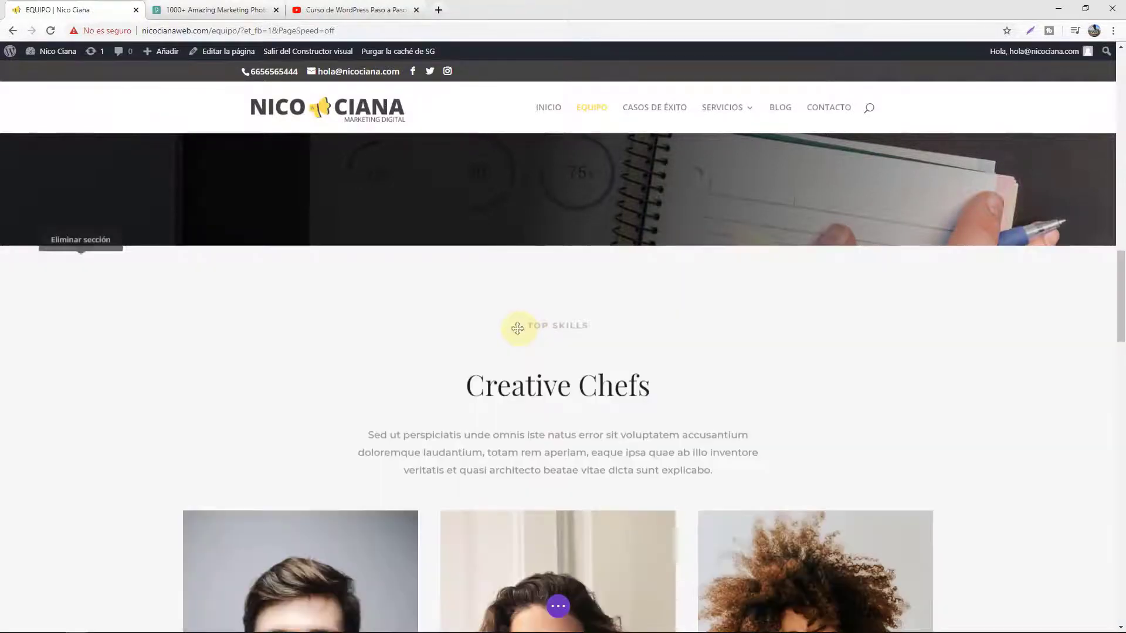
Replace the Hours of Operation section's background image with apple-devices-books-business-coffee-572056 uploaded from the WEB folder, and save the section.
scroll(163, 359, up, 3)
scroll(211, 354, down, 2)
scroll(212, 355, down, 2)
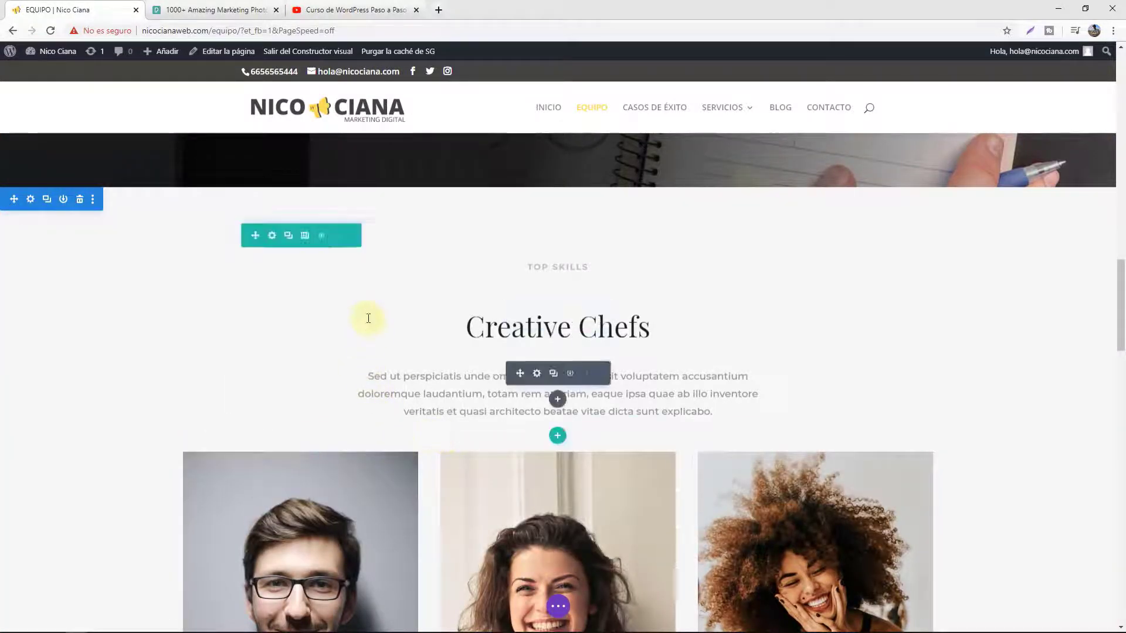
scroll(804, 337, down, 15)
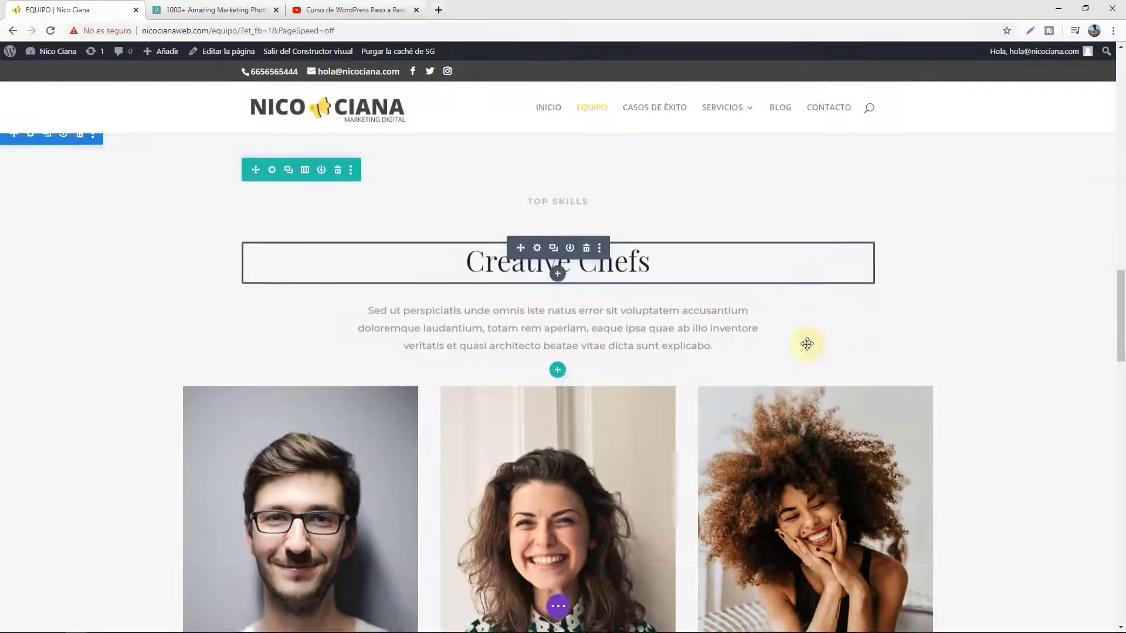
scroll(604, 376, down, 5)
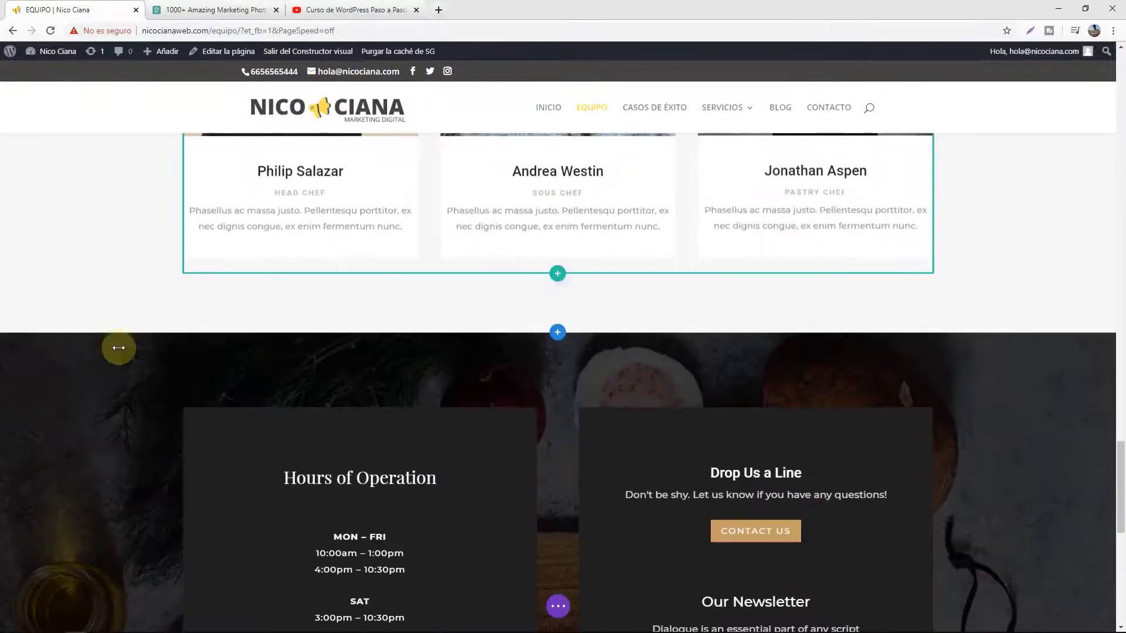
click(31, 172)
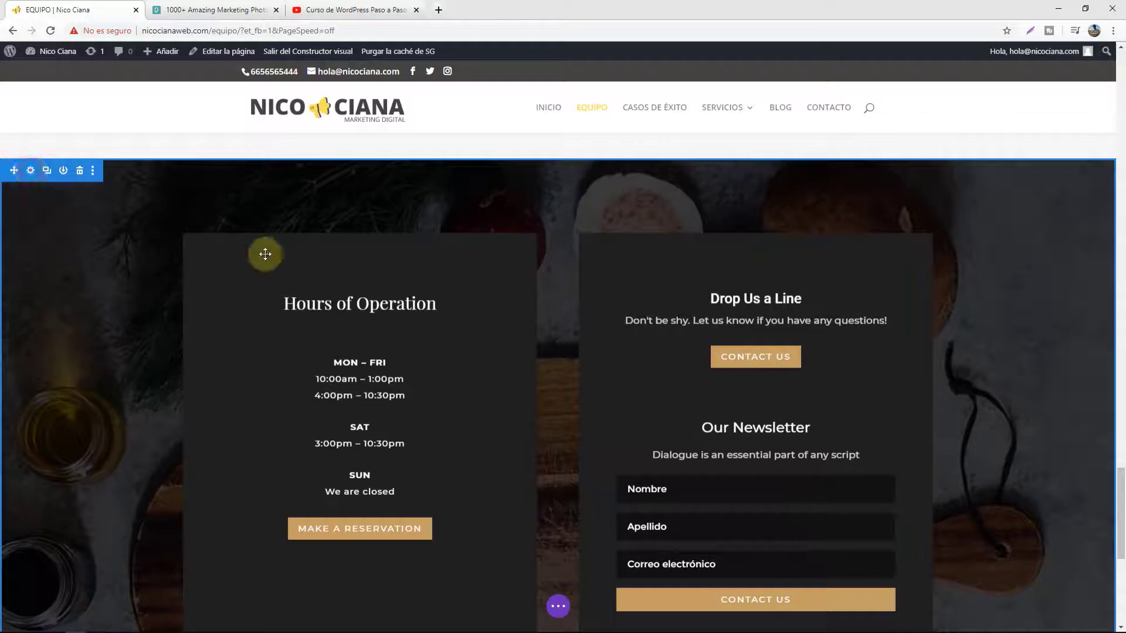
click(846, 234)
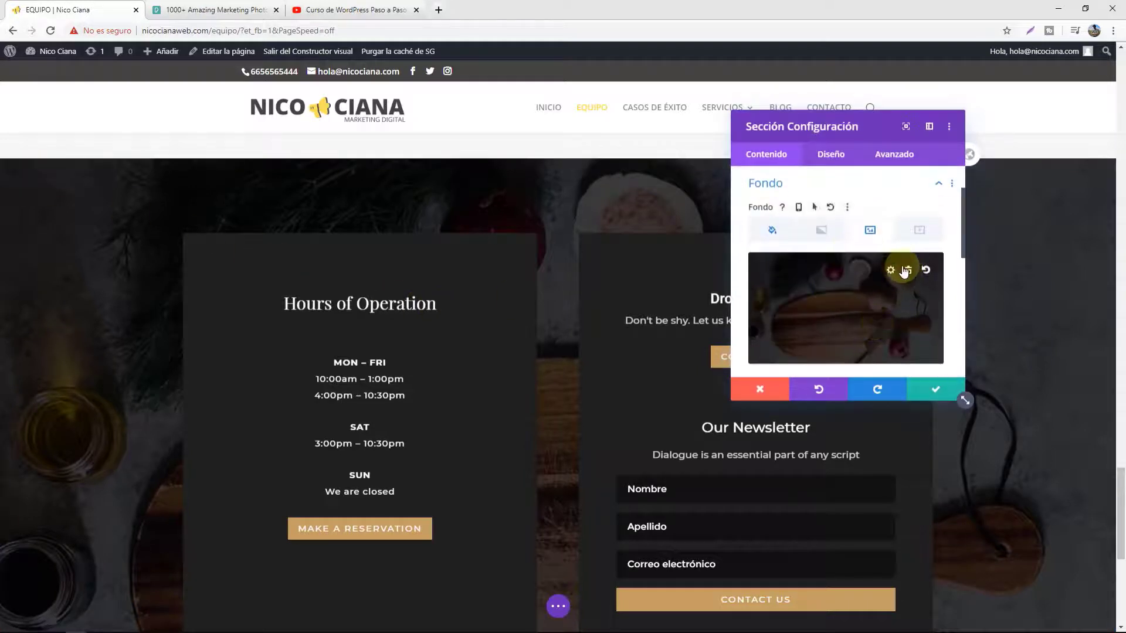
click(892, 270)
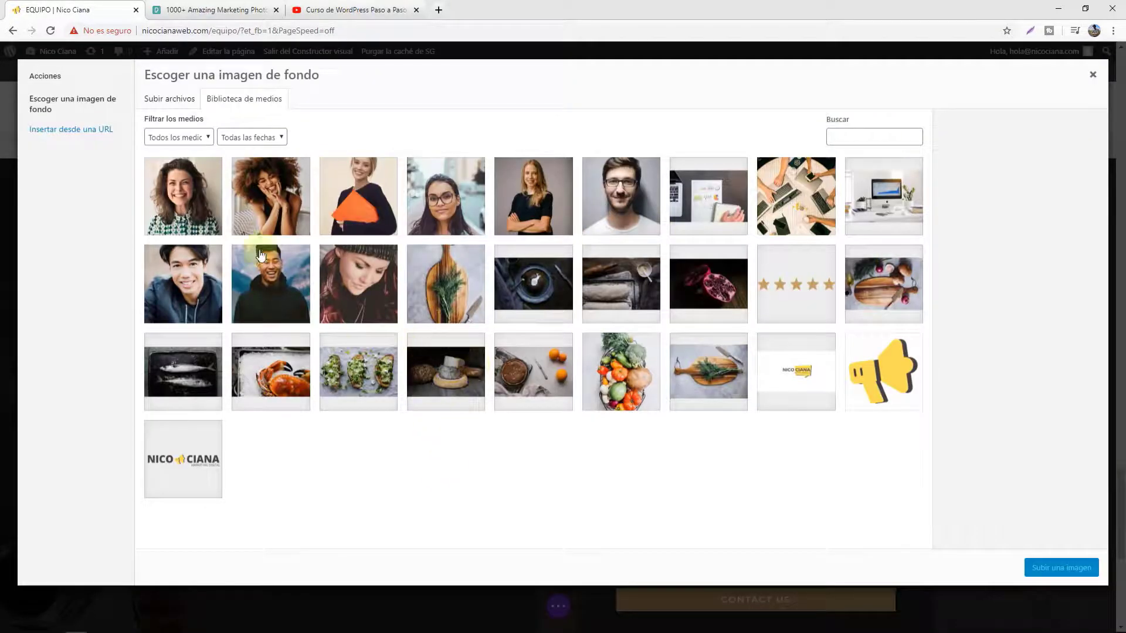
click(165, 99)
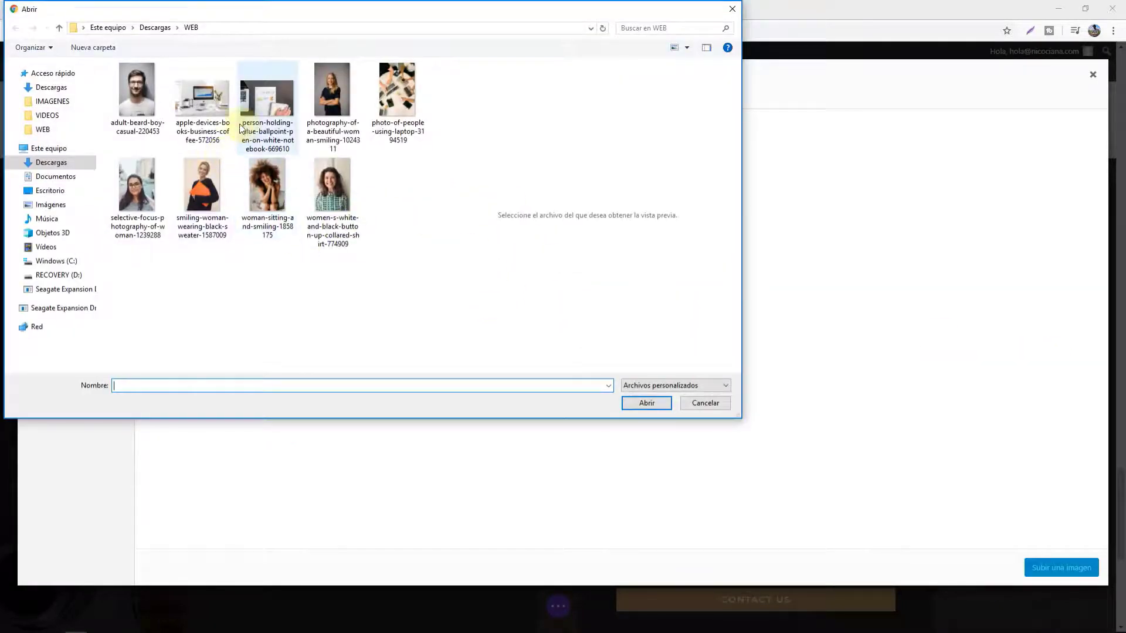
click(225, 119)
click(643, 403)
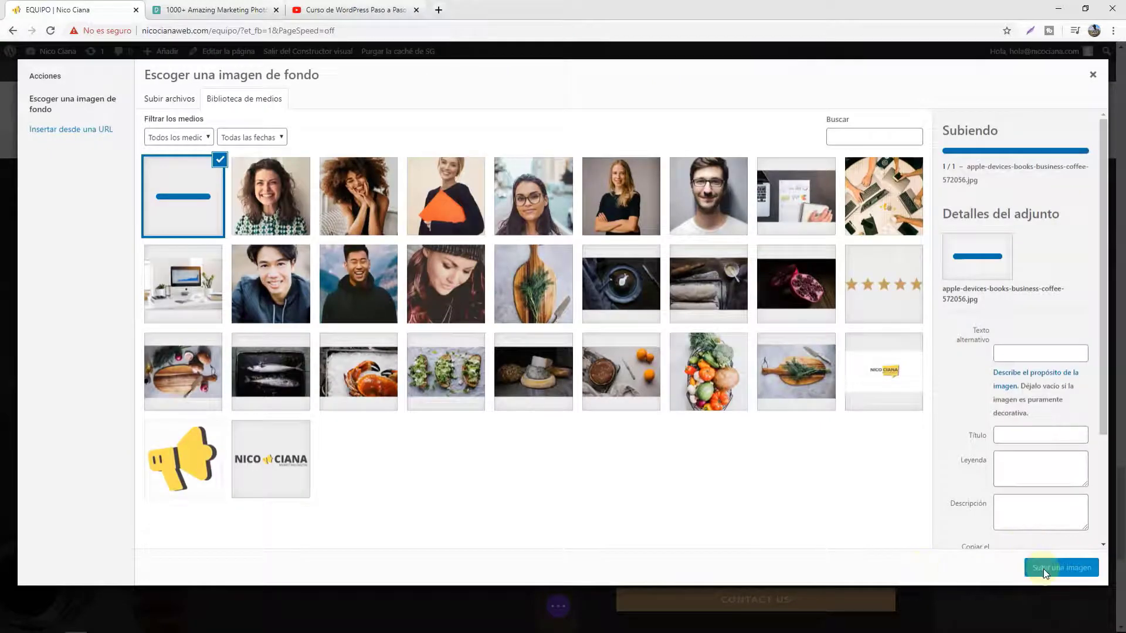
click(1050, 569)
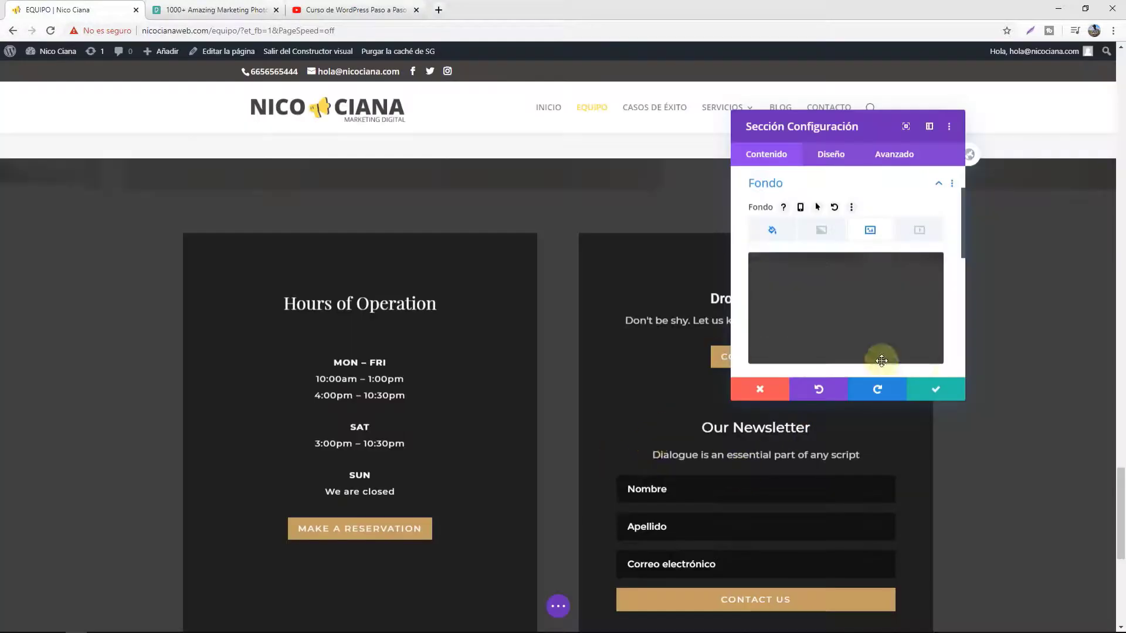
click(928, 399)
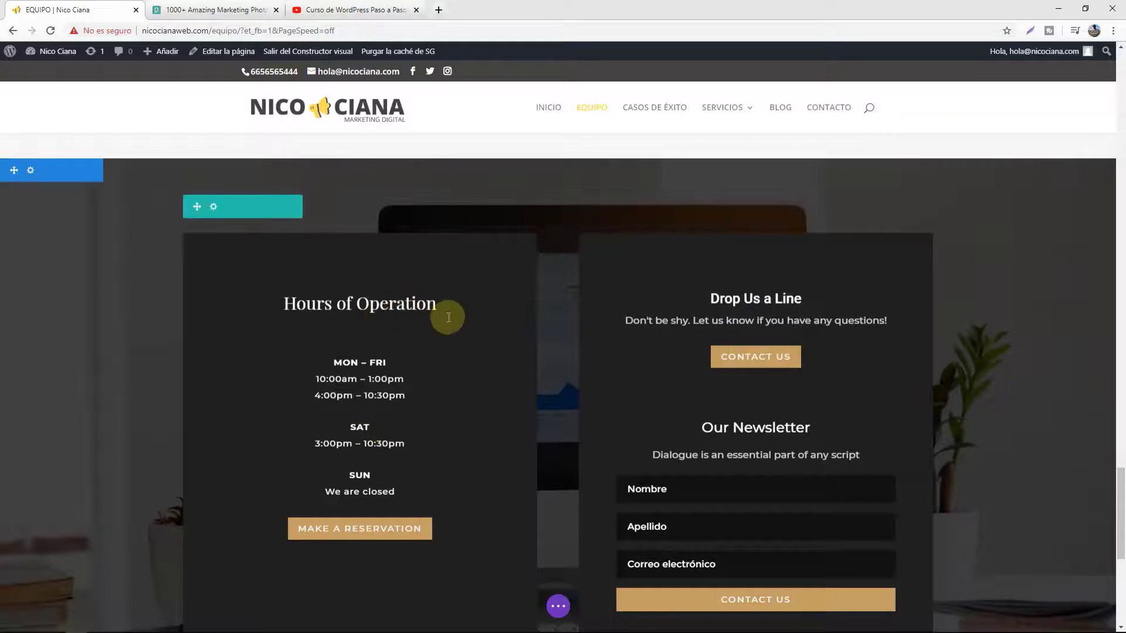
scroll(507, 355, down, 2)
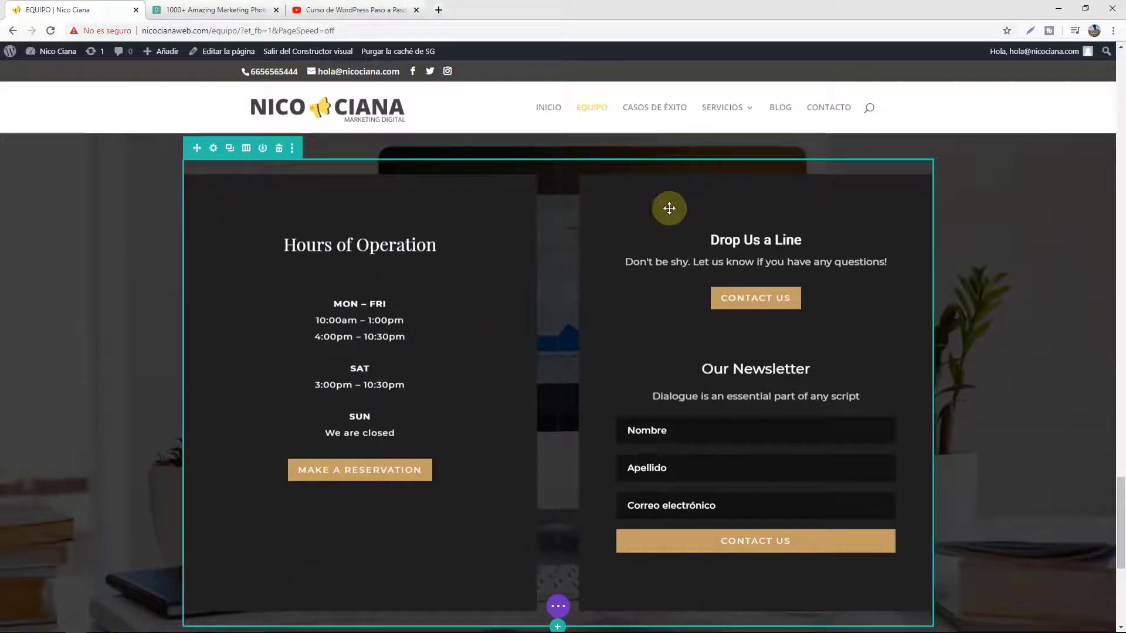
click(246, 151)
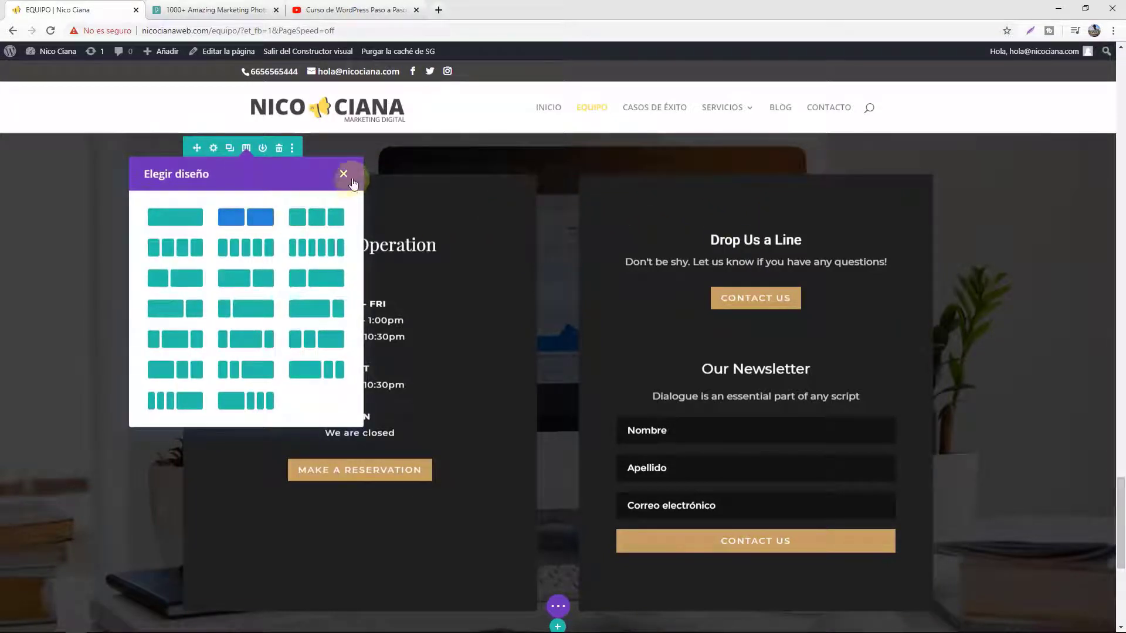
click(343, 174)
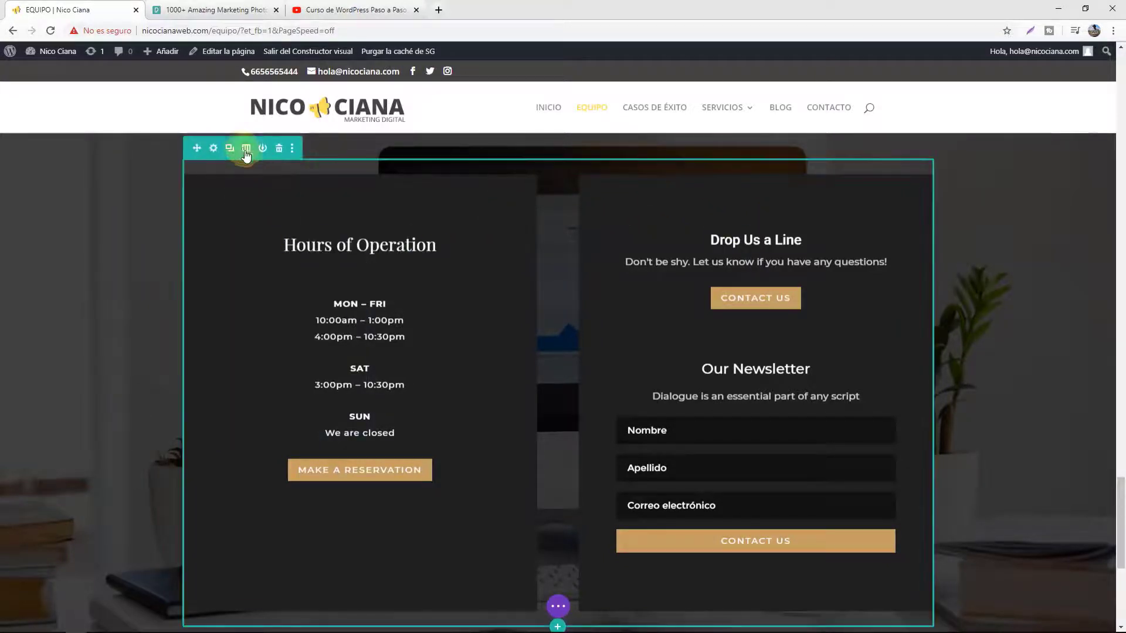
Fill the background of the Hours of Operation column with the preset yellow colour in the row's column settings.
click(214, 151)
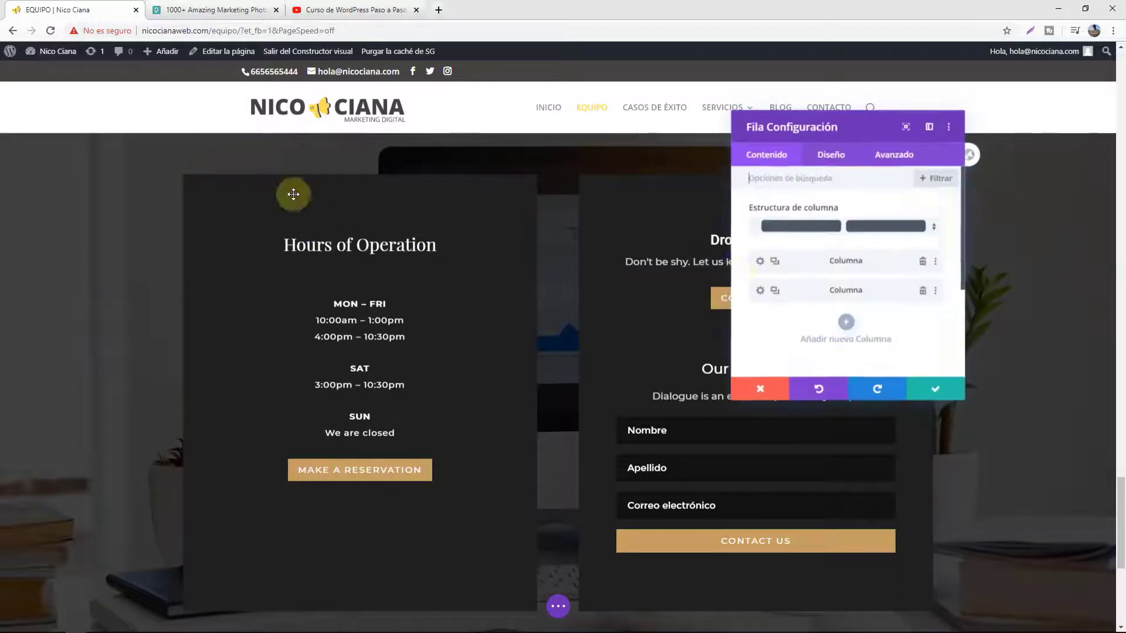
click(760, 262)
scroll(791, 295, down, 1)
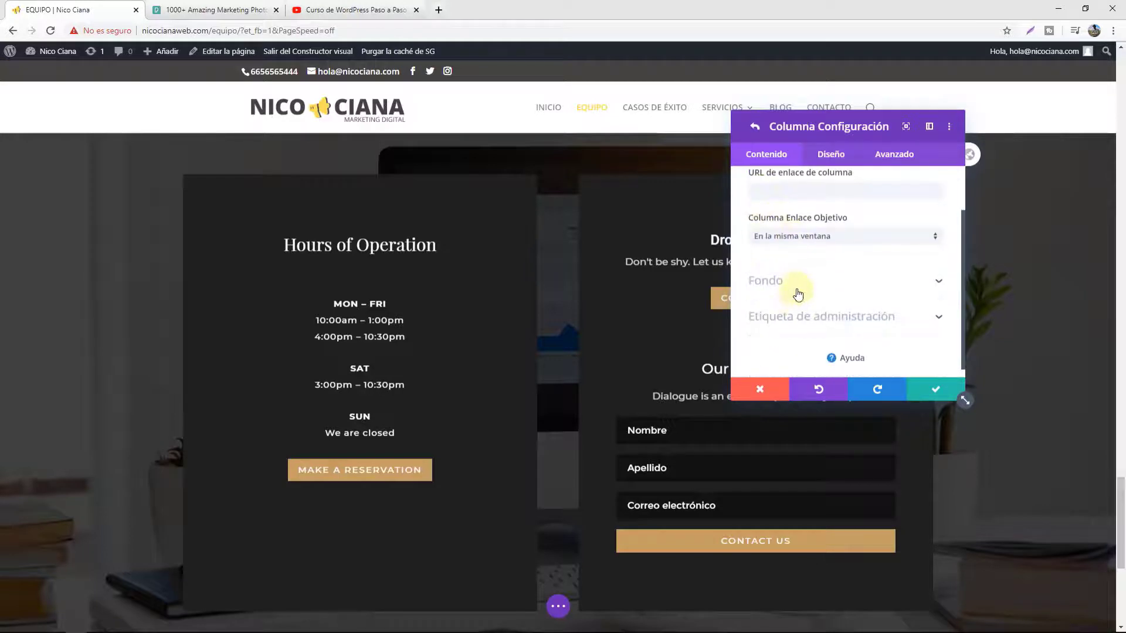
click(796, 290)
scroll(876, 293, down, 1)
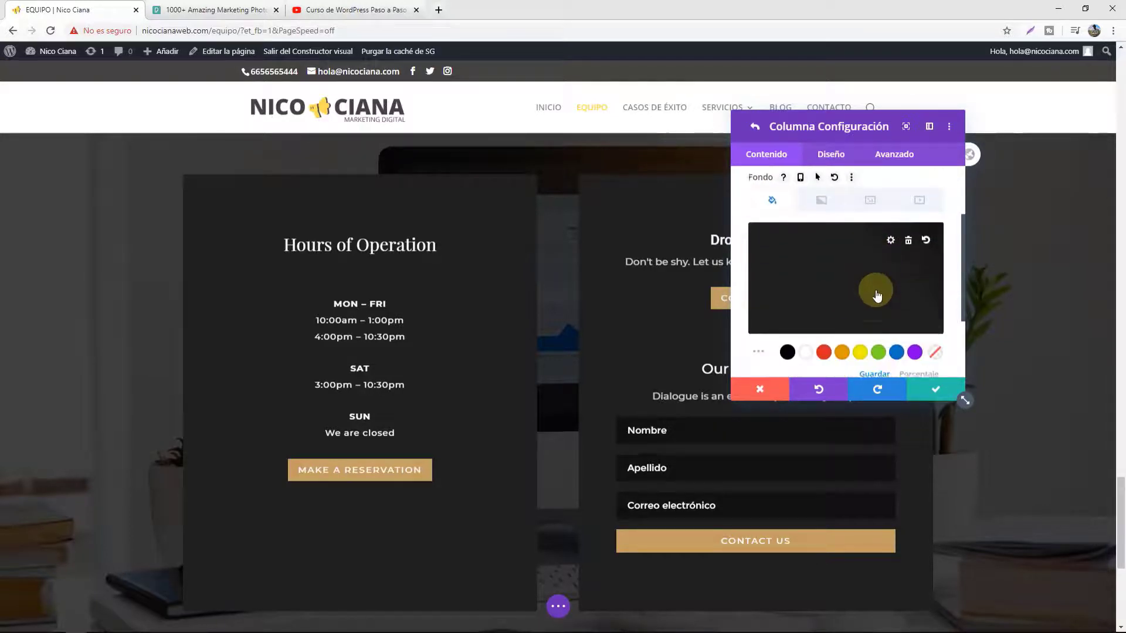
click(861, 326)
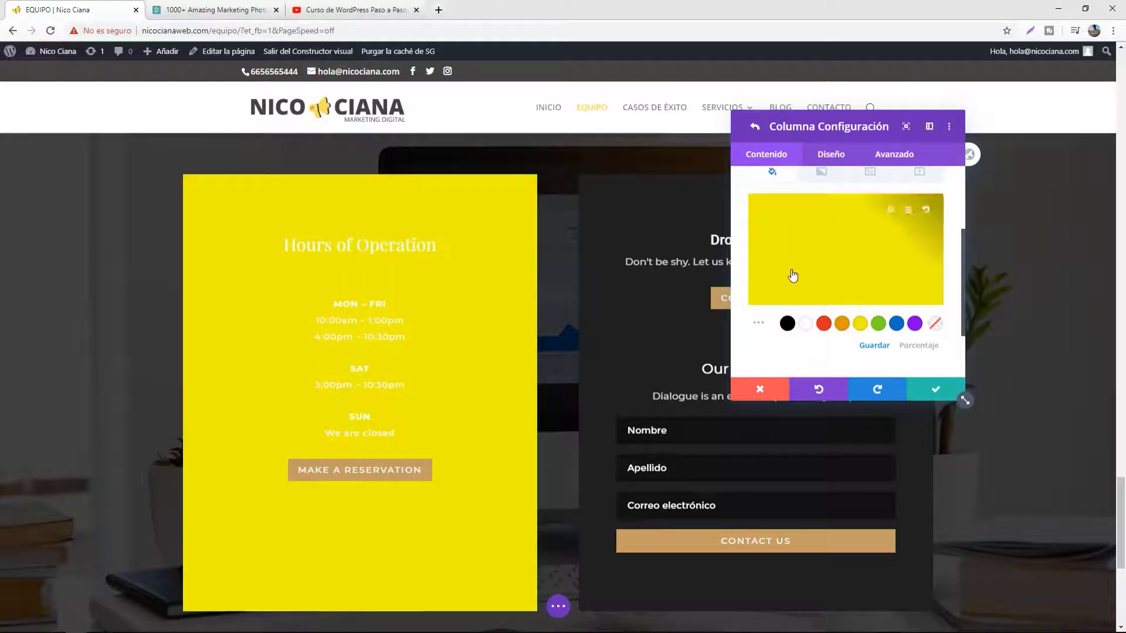
Change the Hours of Operation column's background to the brand yellow #ffde59 from the Notepad colour list, and save the column and row.
scroll(819, 272, up, 1)
click(888, 270)
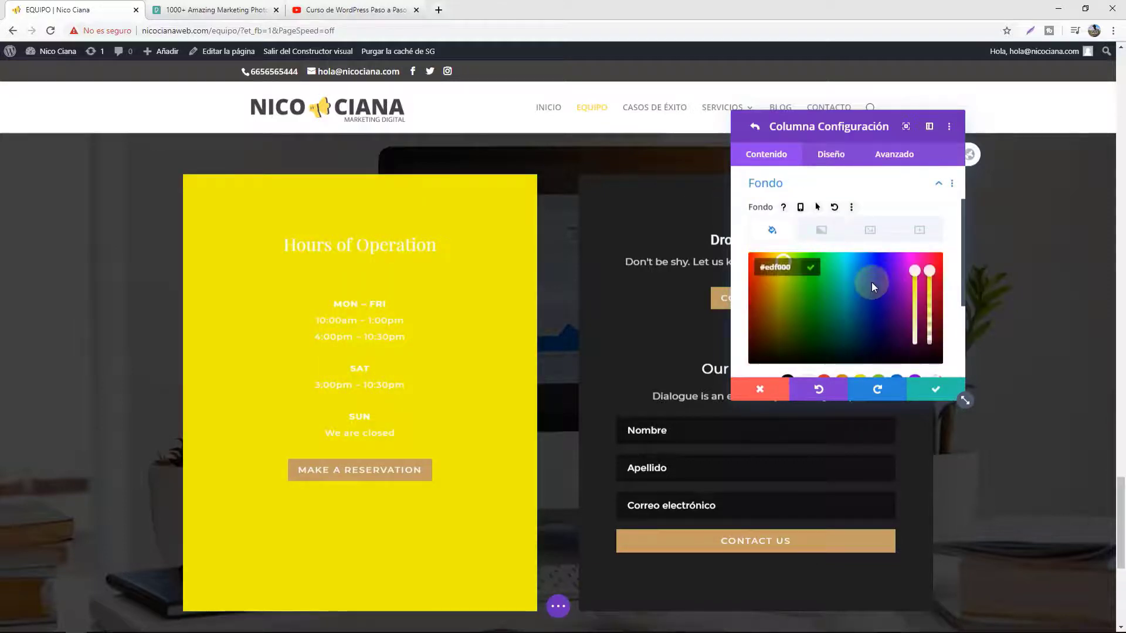
mouse_move(126, 625)
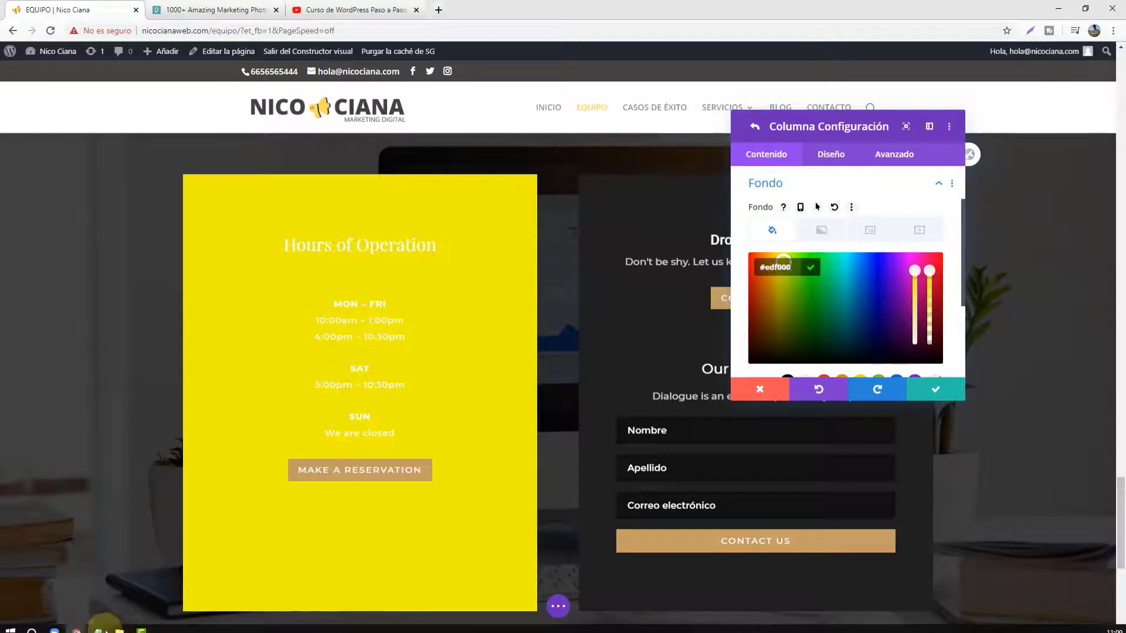
click(255, 574)
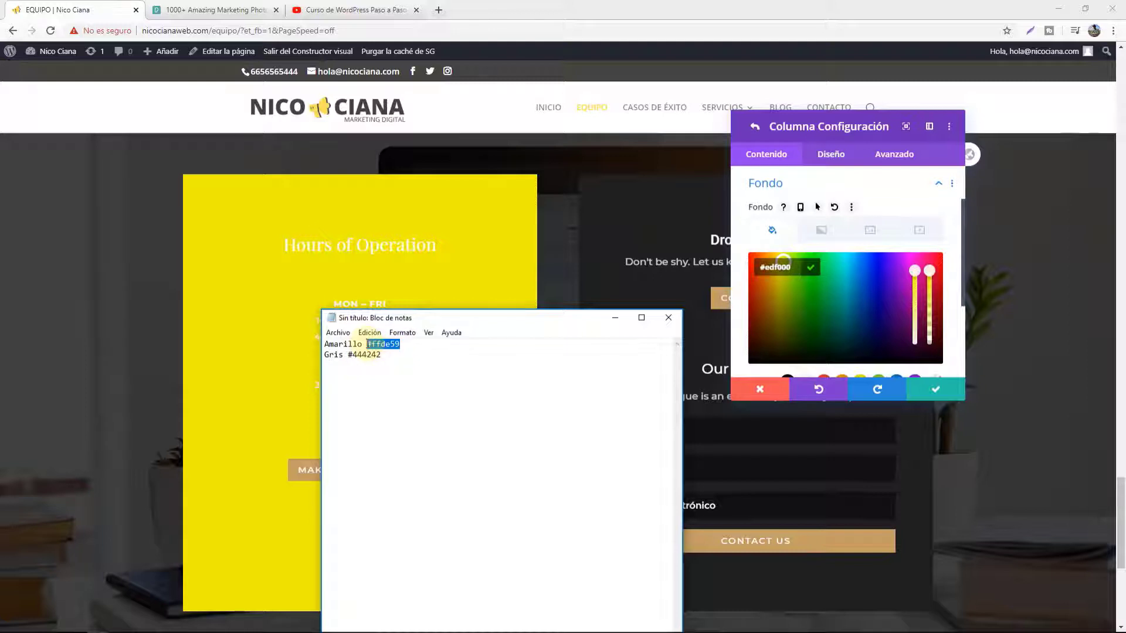
click(801, 267)
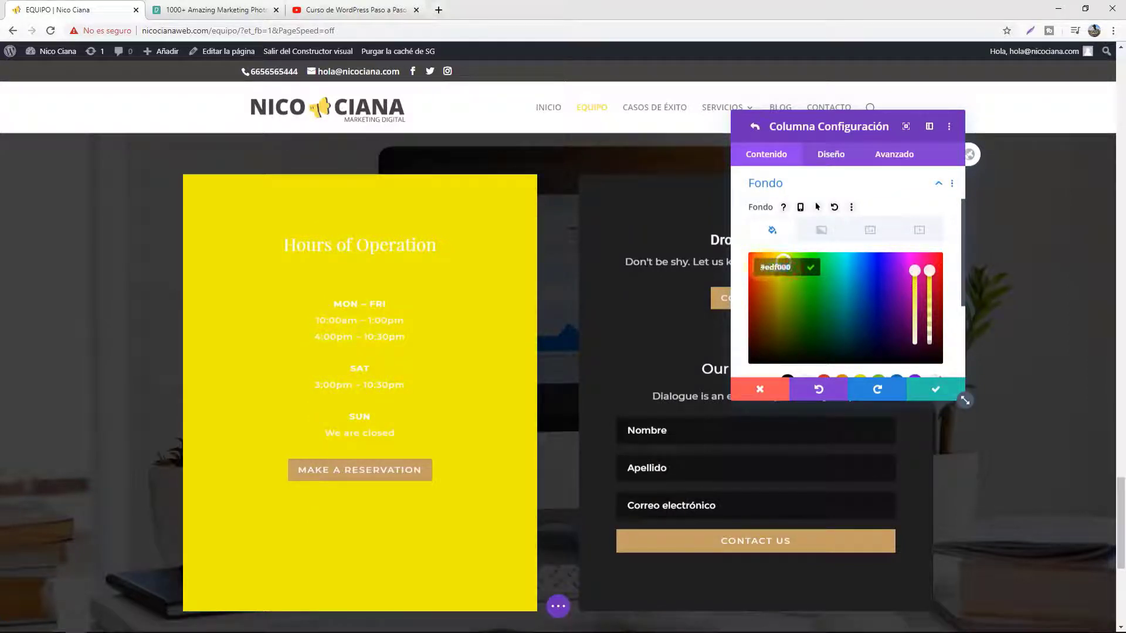
text(#ffde59)
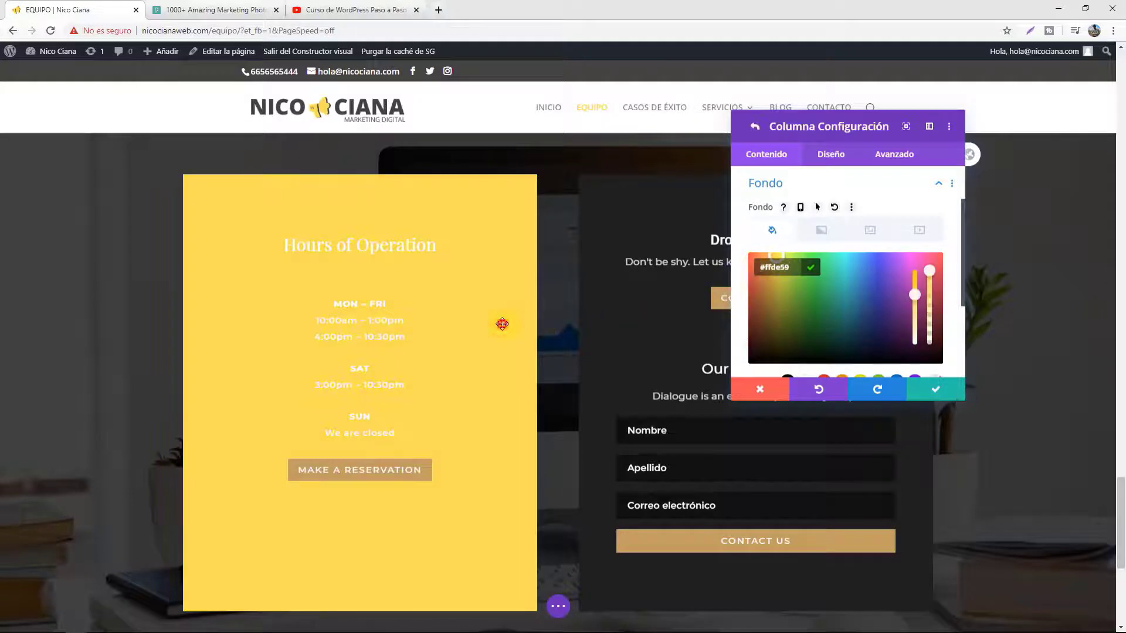
click(432, 252)
scroll(520, 307, up, 1)
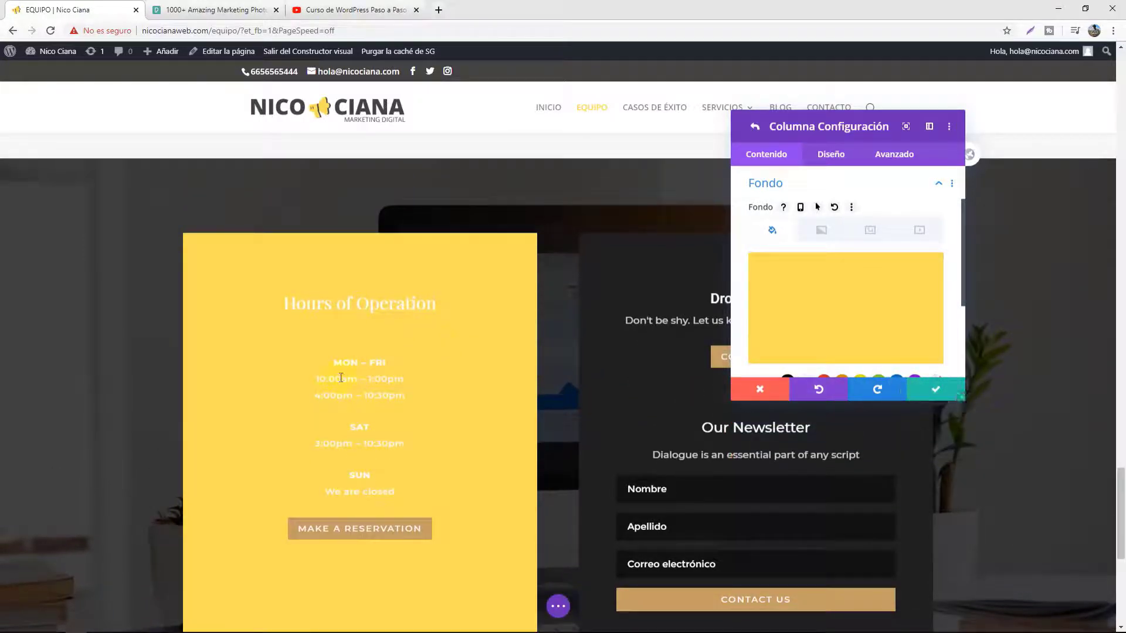
scroll(901, 370, up, 1)
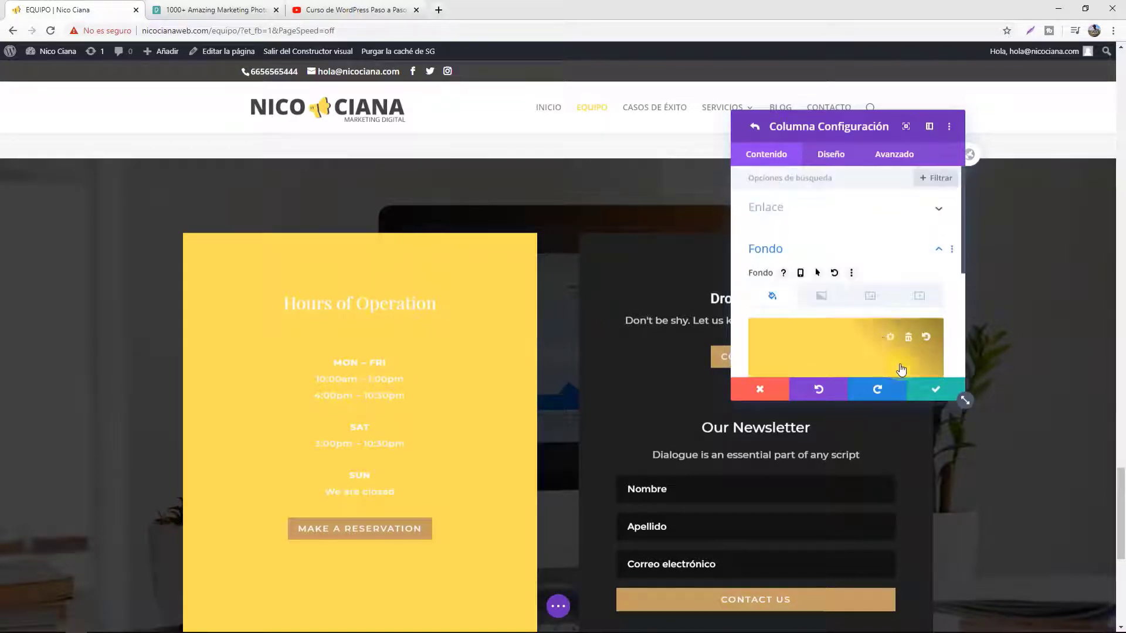
click(935, 390)
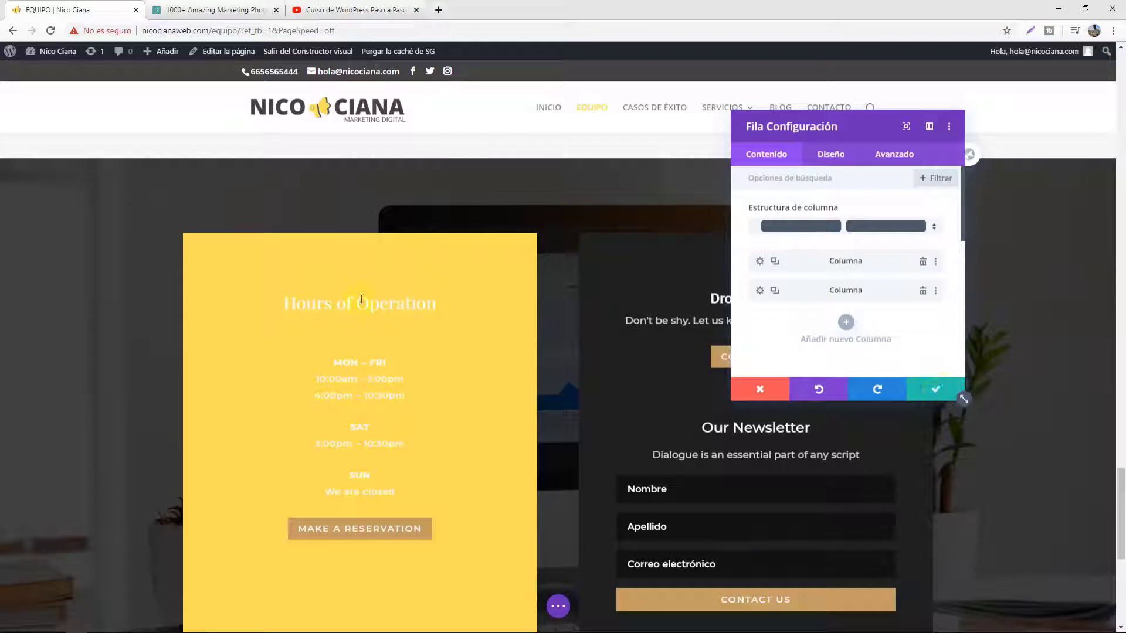
click(877, 390)
click(933, 390)
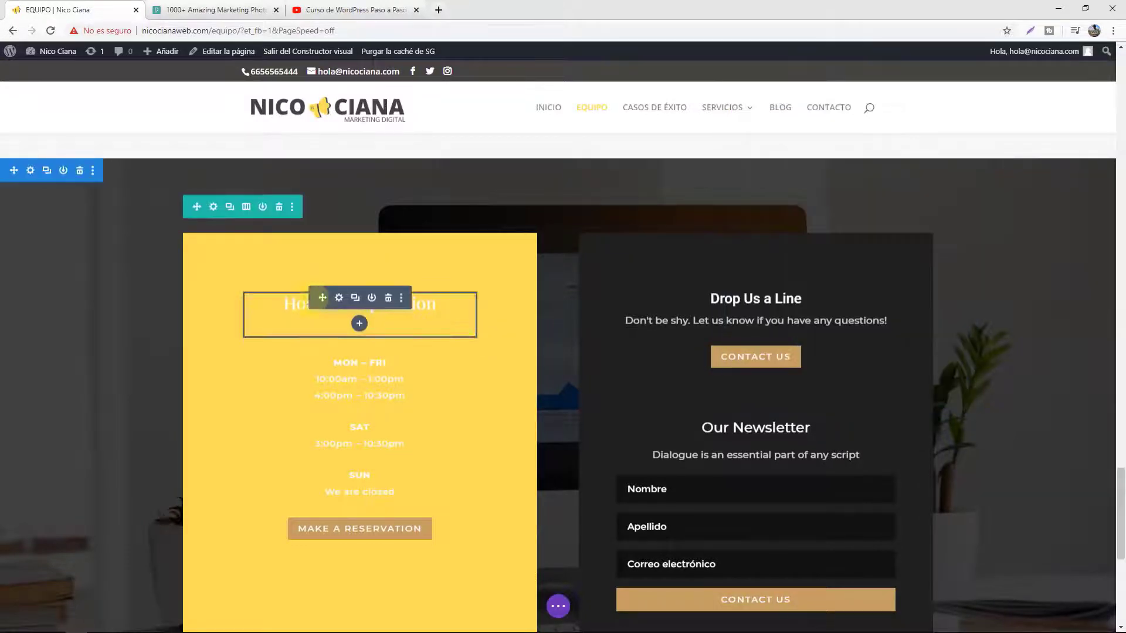
Set the font of the Hours of Operation heading to Raleway.
click(340, 297)
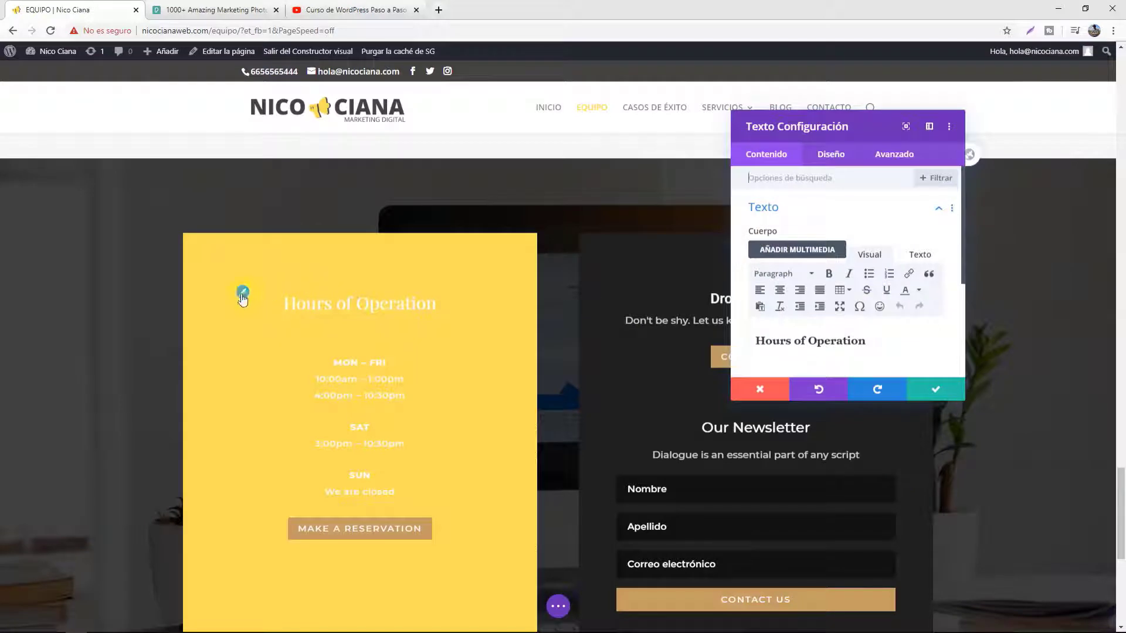
click(242, 296)
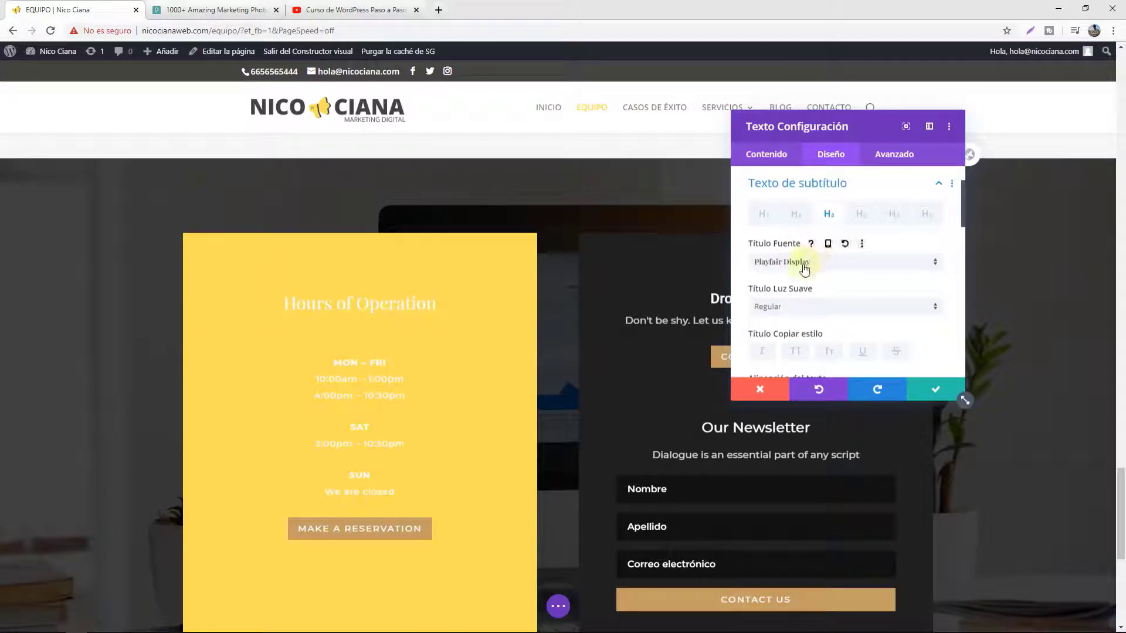
click(803, 264)
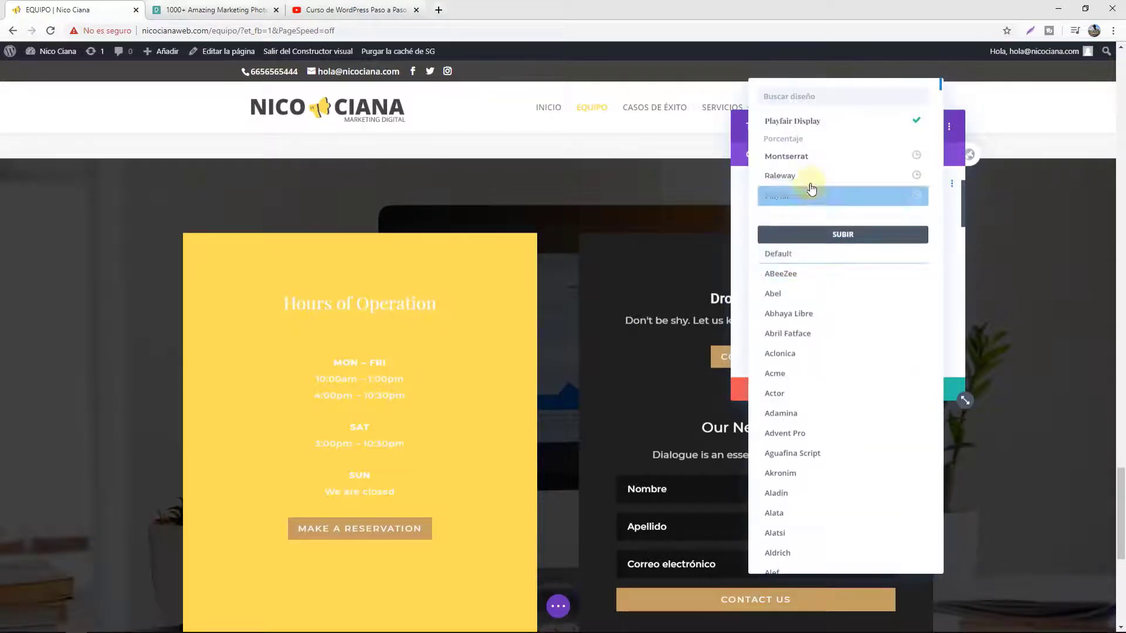
click(803, 174)
Set the Hours of Operation heading's text colour to the brand grey #444242 copied from the Notepad colour list, and save the module.
scroll(833, 291, down, 3)
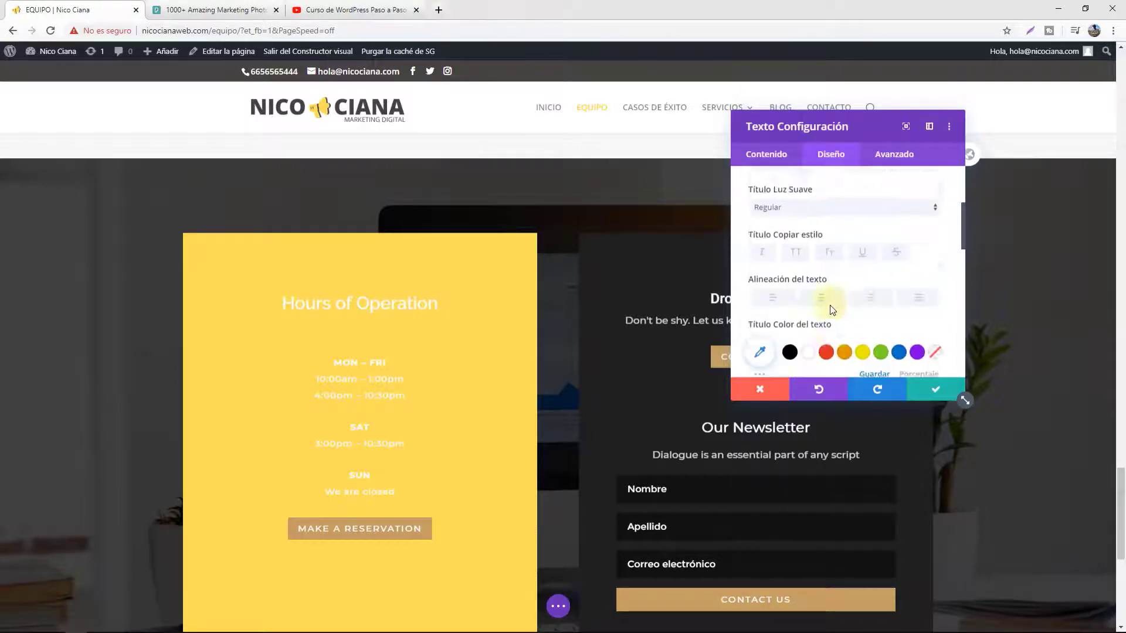
click(763, 275)
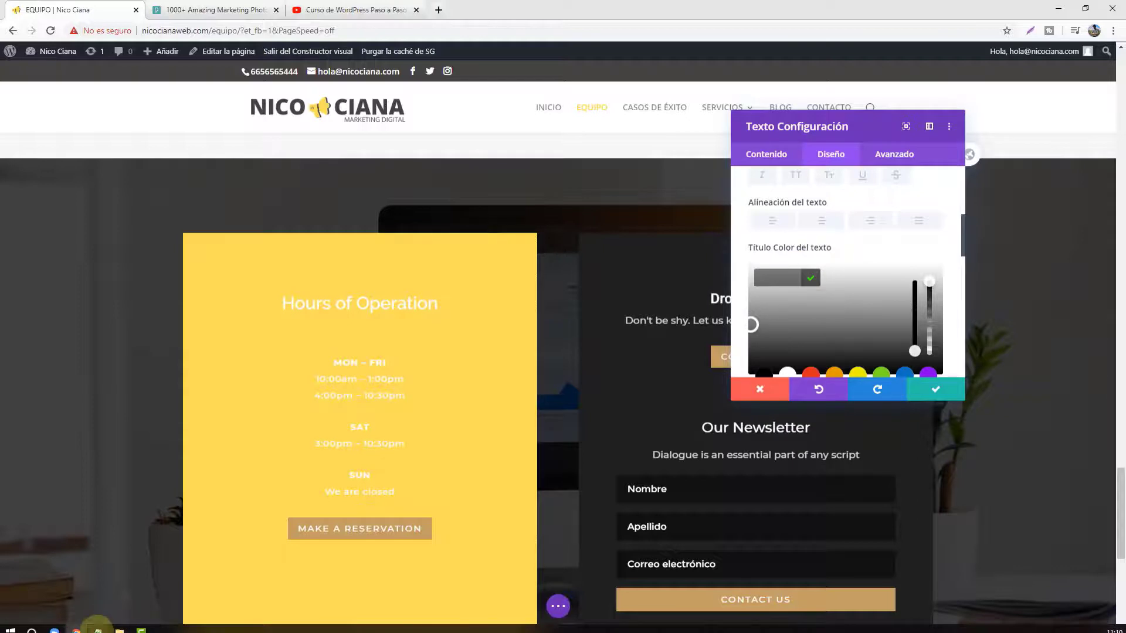
mouse_move(97, 627)
click(172, 598)
click(389, 355)
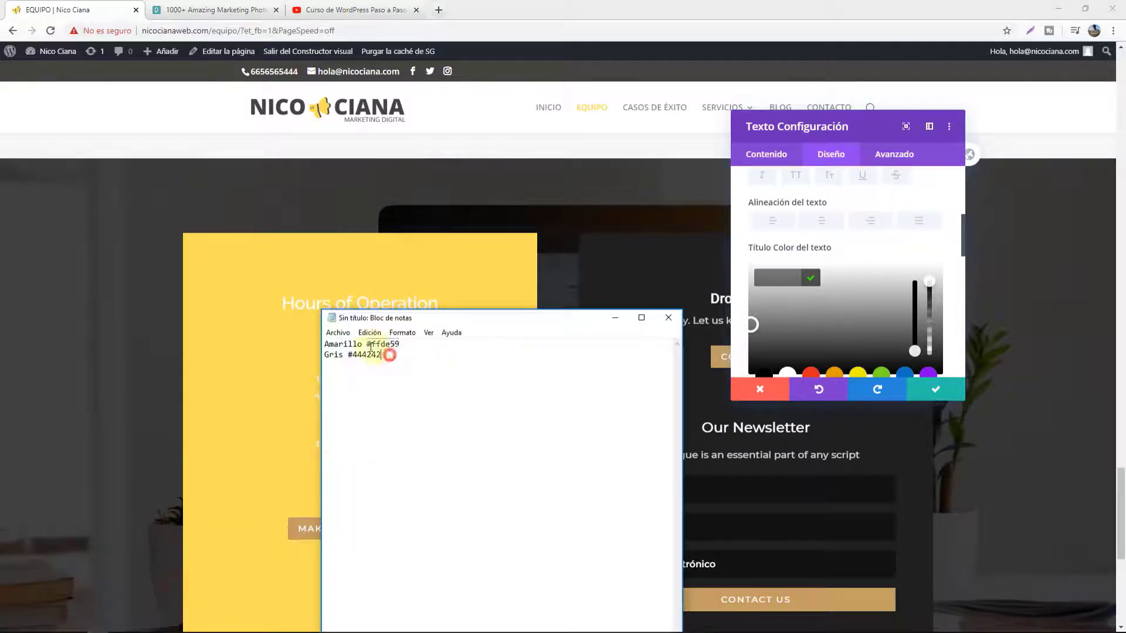
key(ctrl+c)
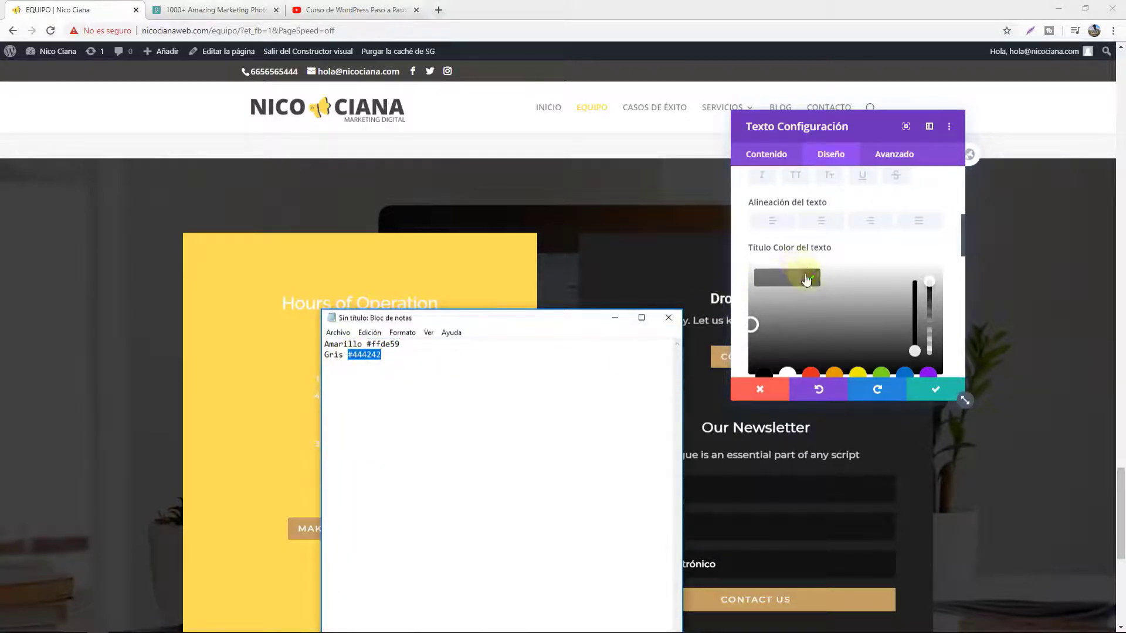
click(777, 278)
key(ctrl+v)
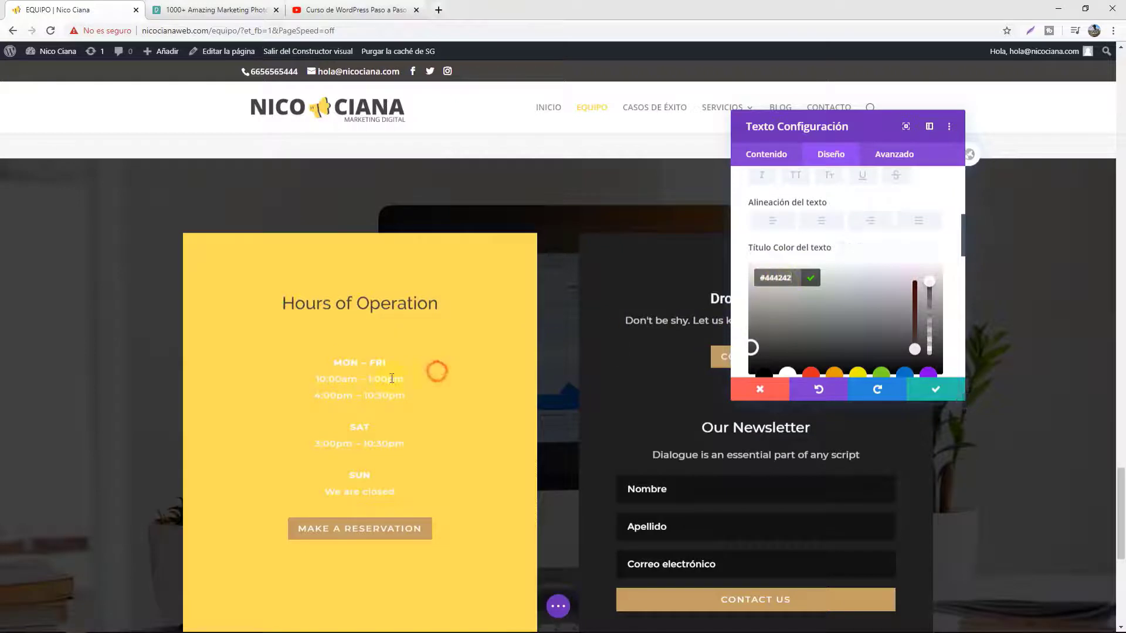
click(936, 389)
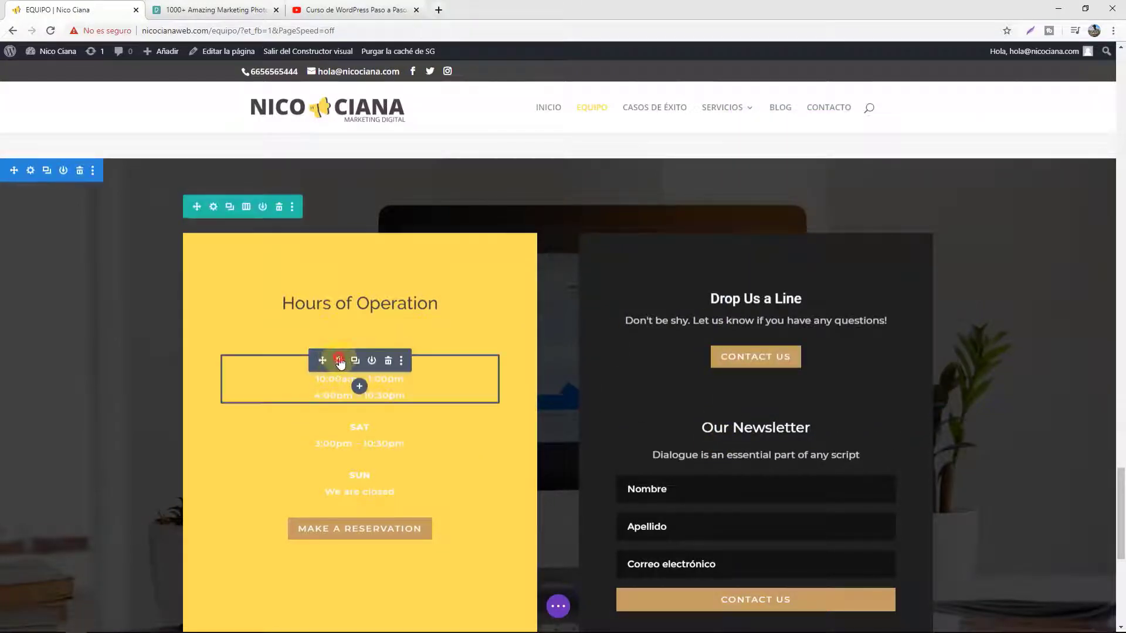
Set the text colour of the MON – FRI hours to #444242 and save the module.
click(340, 361)
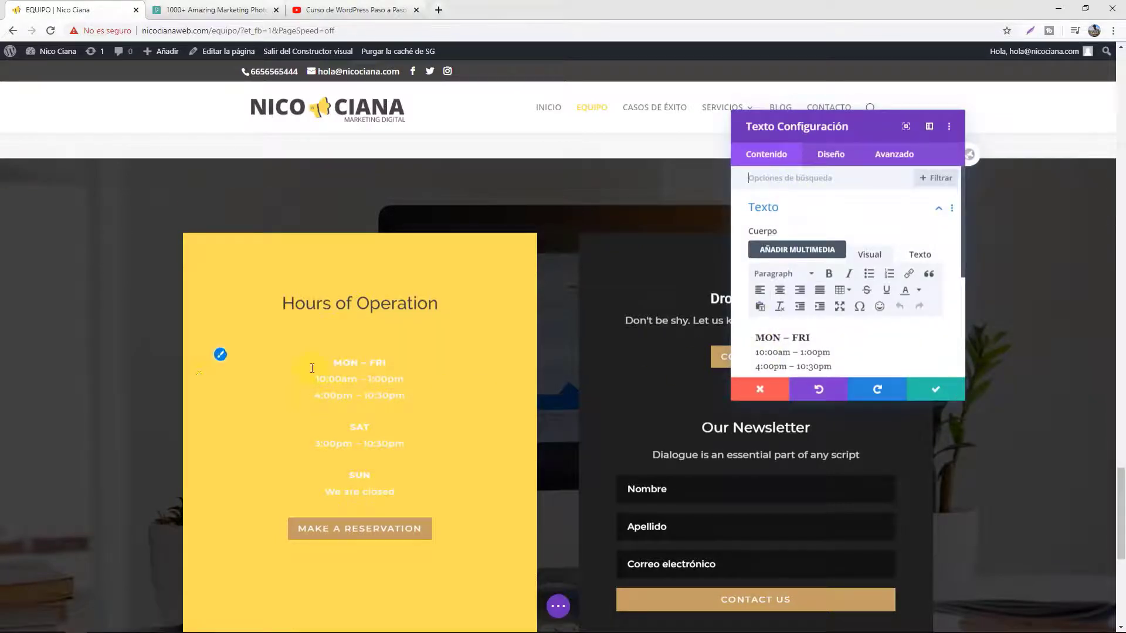
click(831, 154)
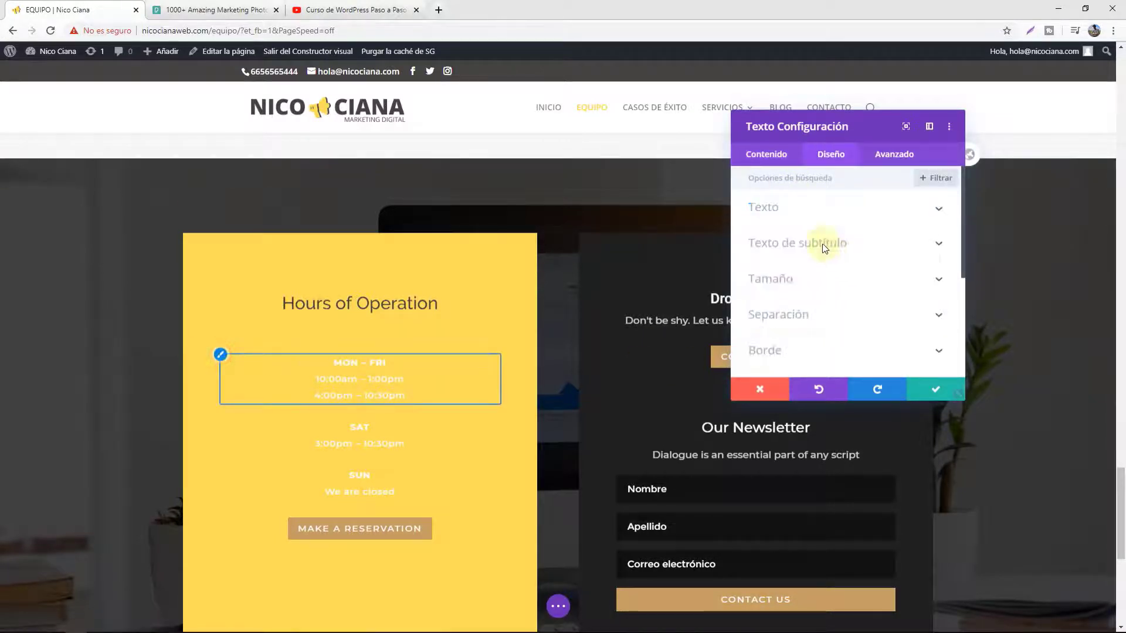
scroll(824, 324, down, 3)
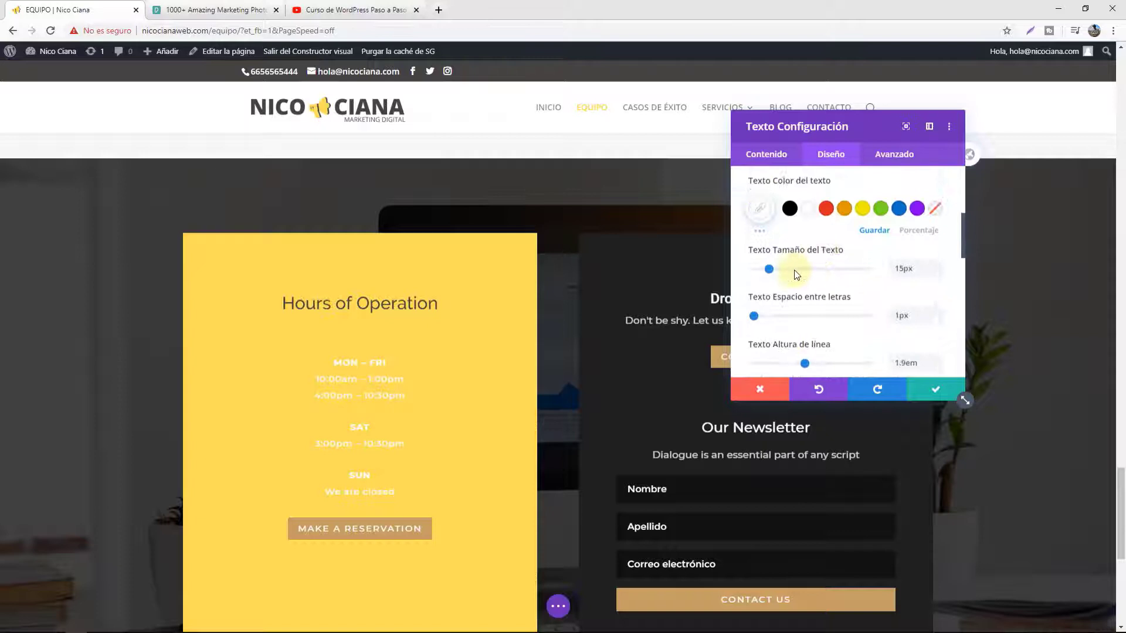
click(755, 197)
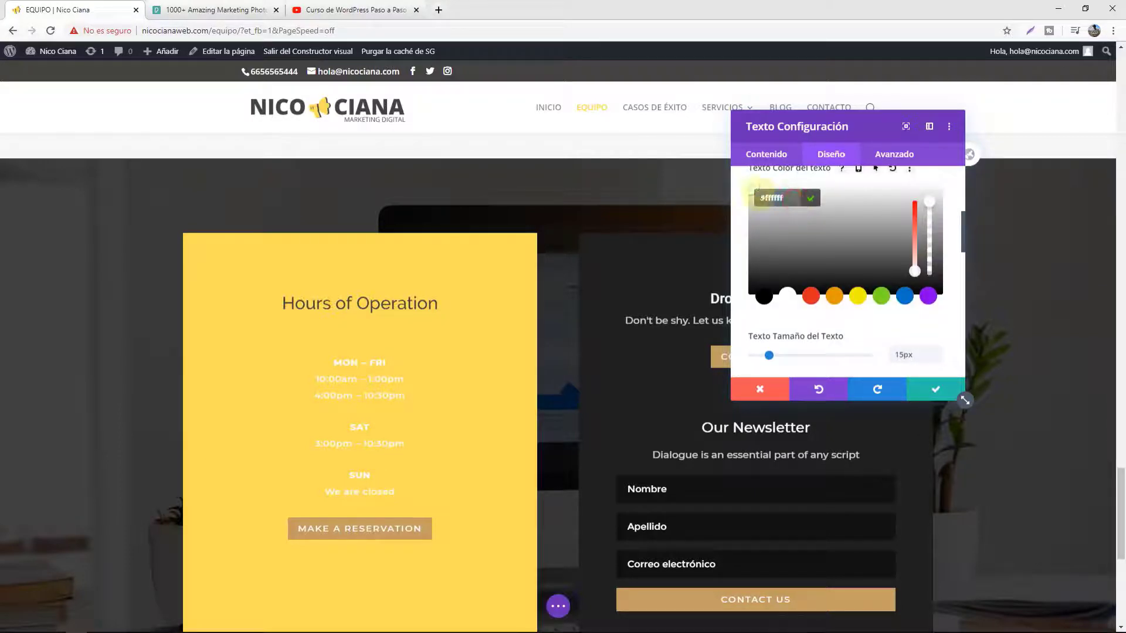
drag(756, 196, 671, 276)
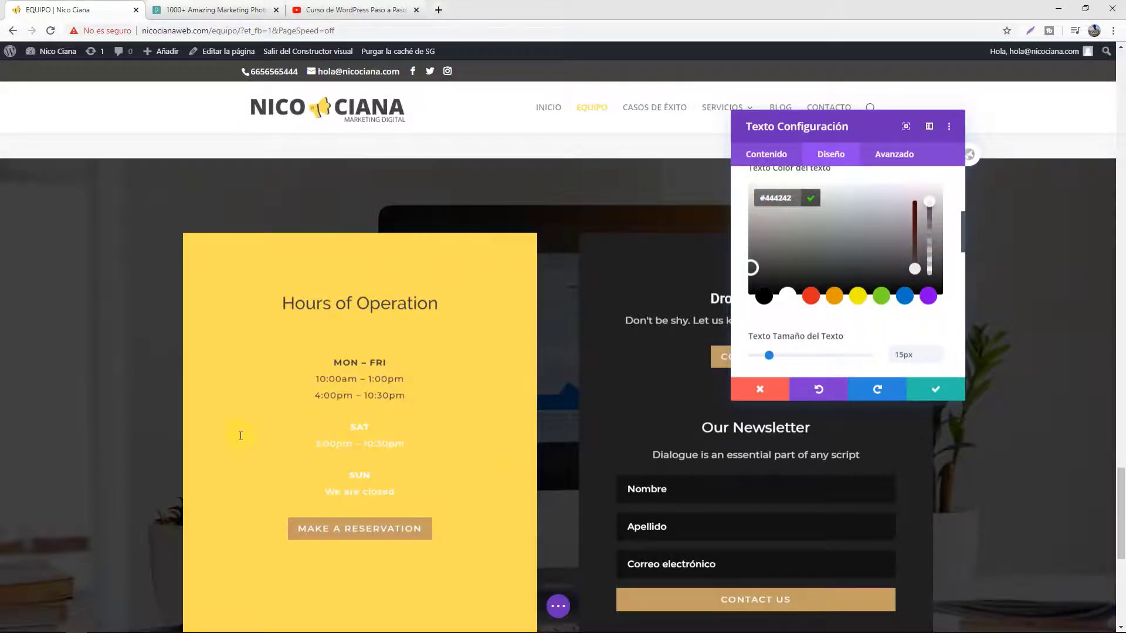
click(935, 392)
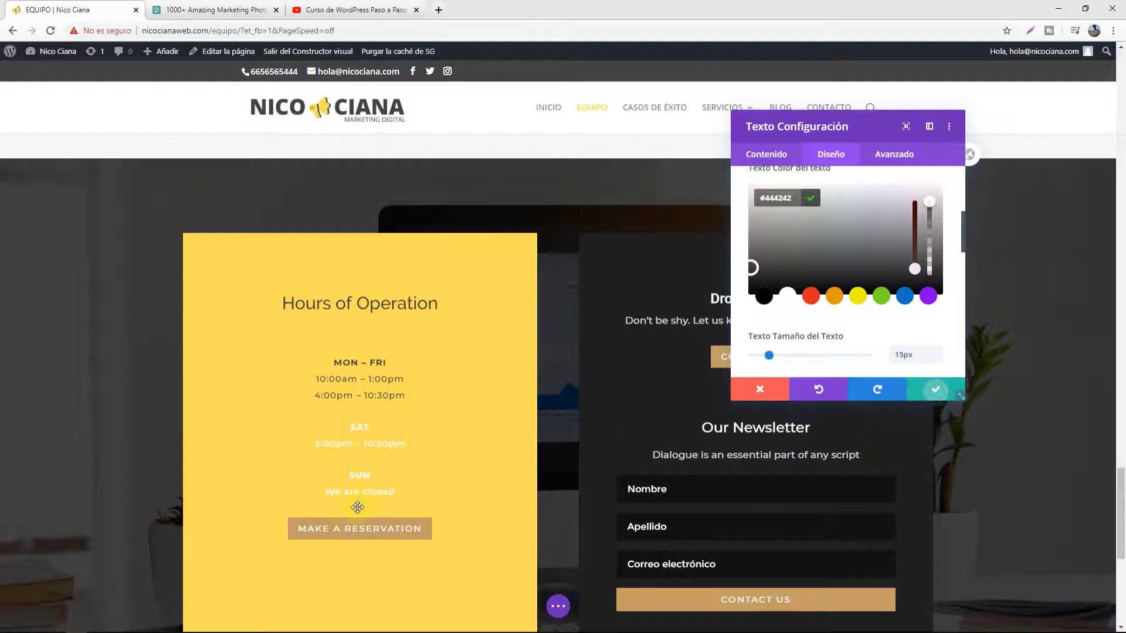
Set the text colour of the SAT hours to #444242 and save the module.
mouse_move(343, 432)
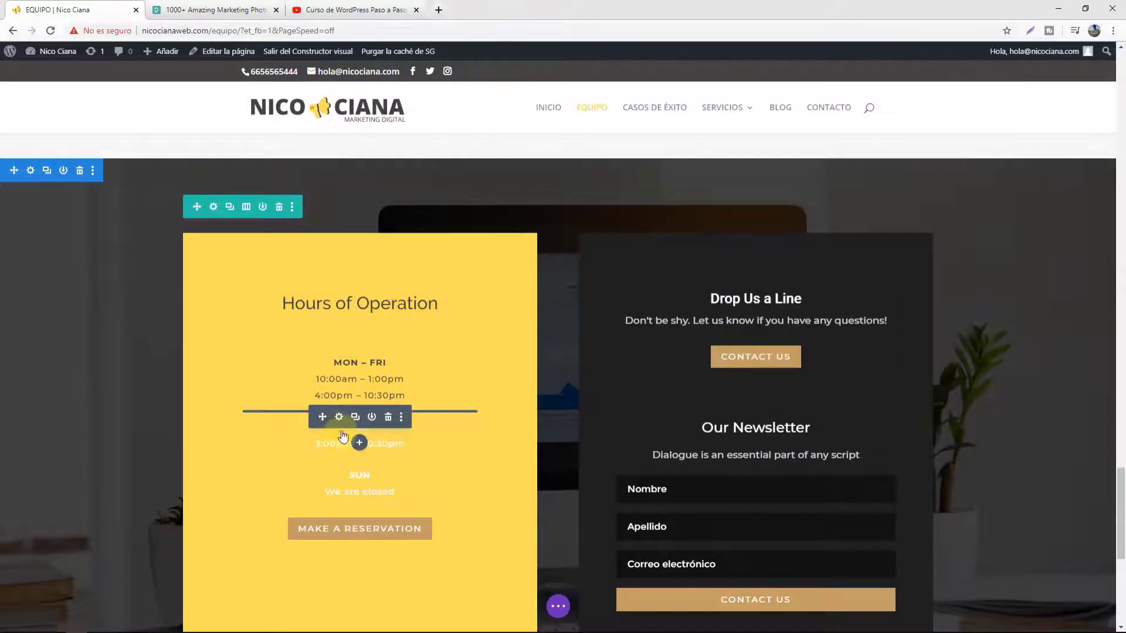
click(339, 417)
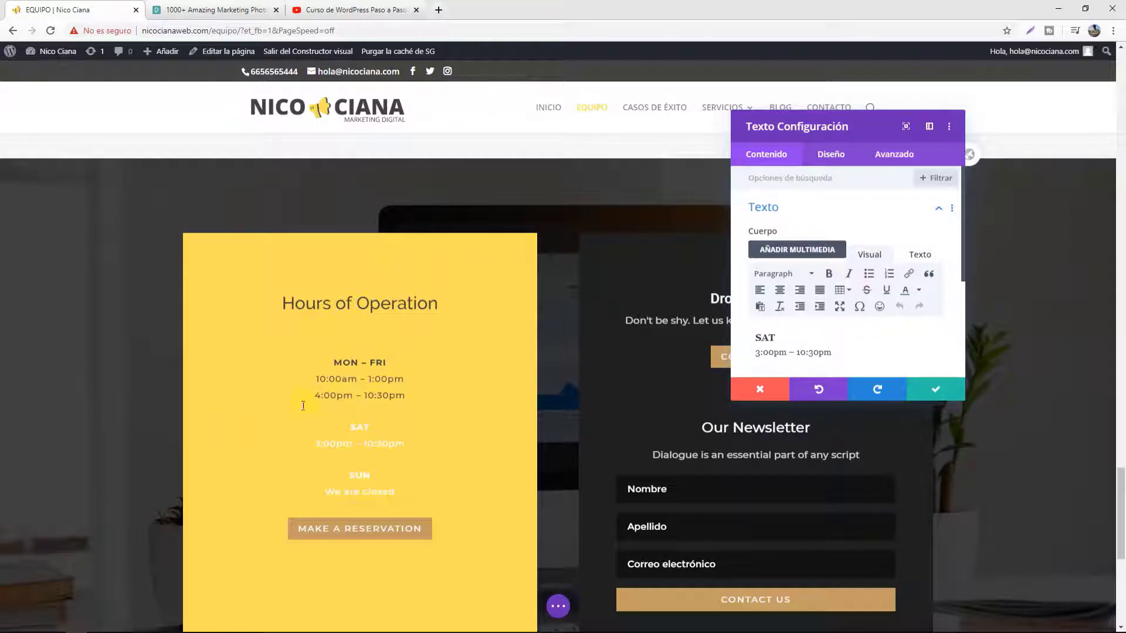
click(221, 425)
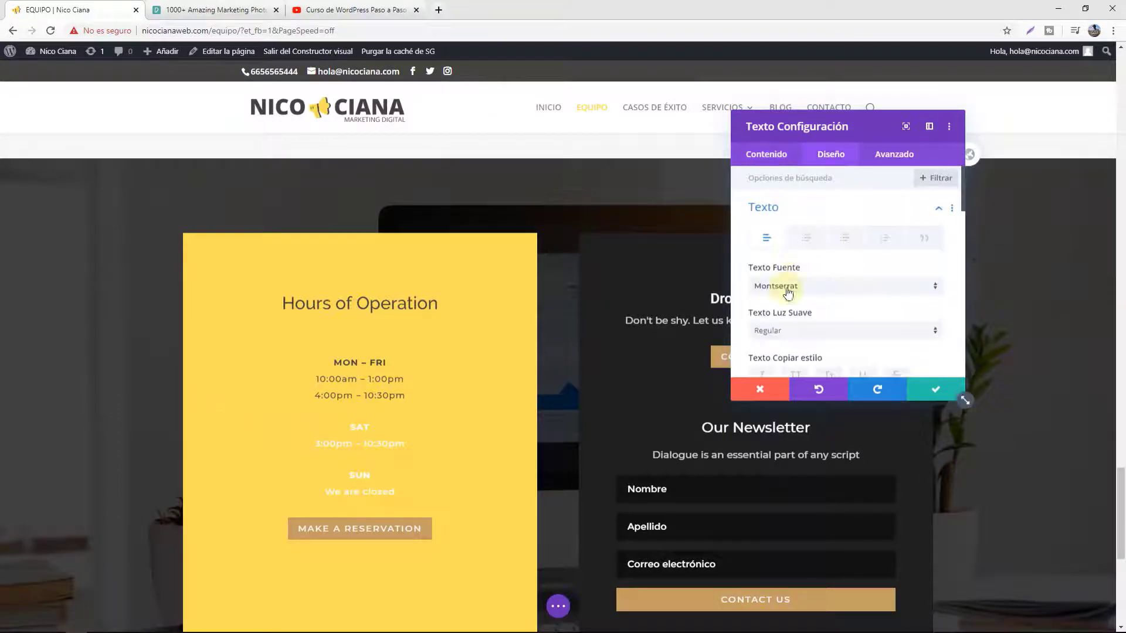
scroll(808, 304, down, 2)
click(759, 310)
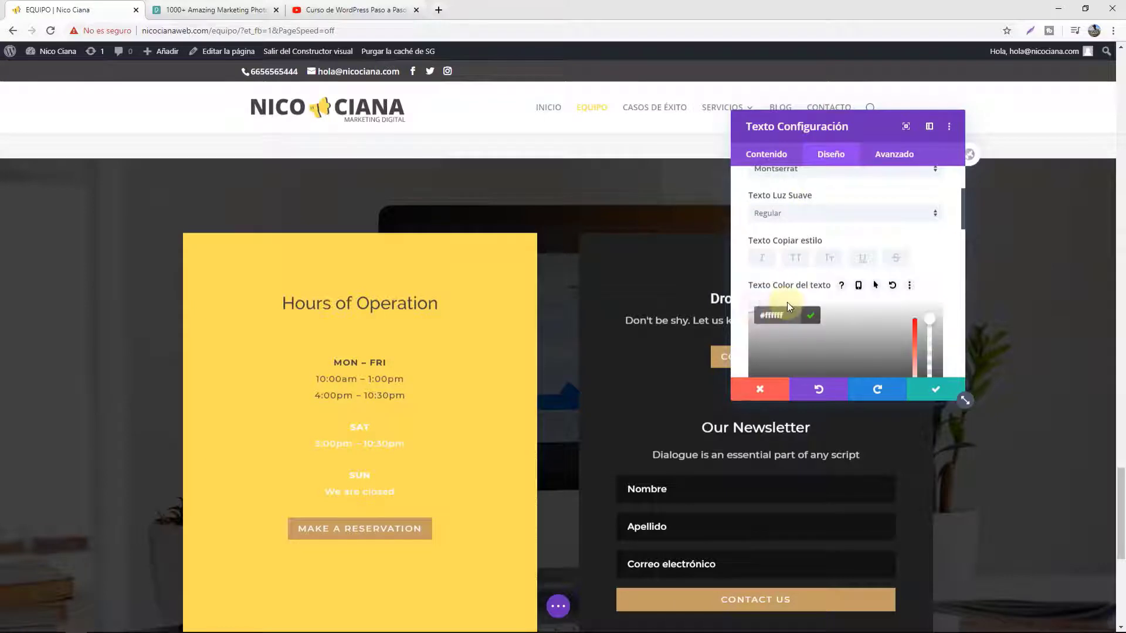
click(755, 303)
click(765, 311)
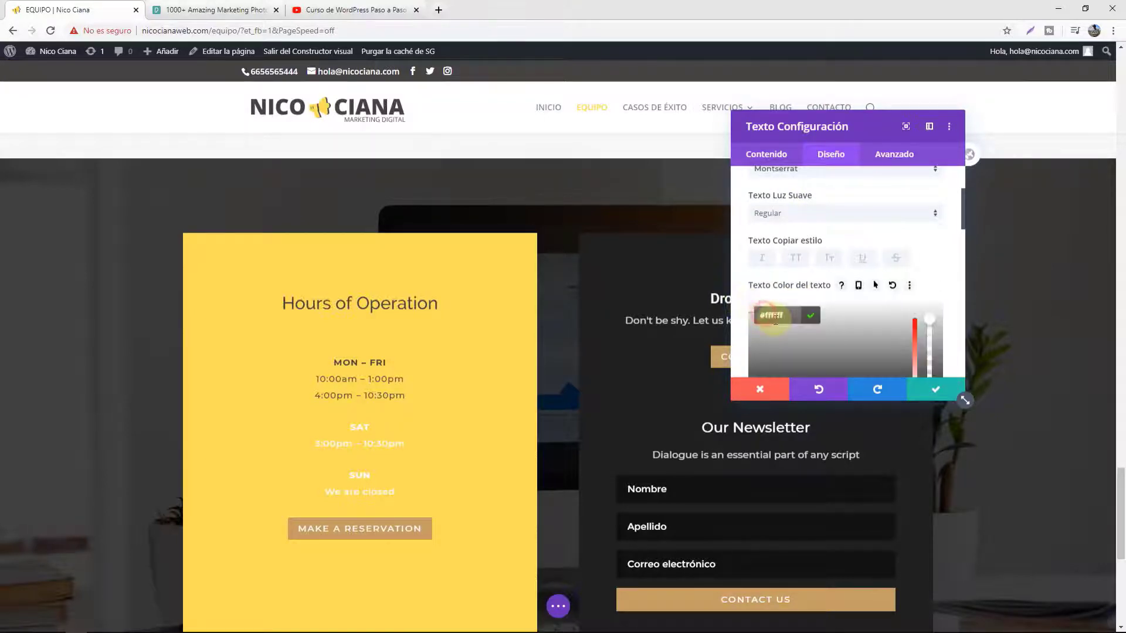
key(ctrl+v)
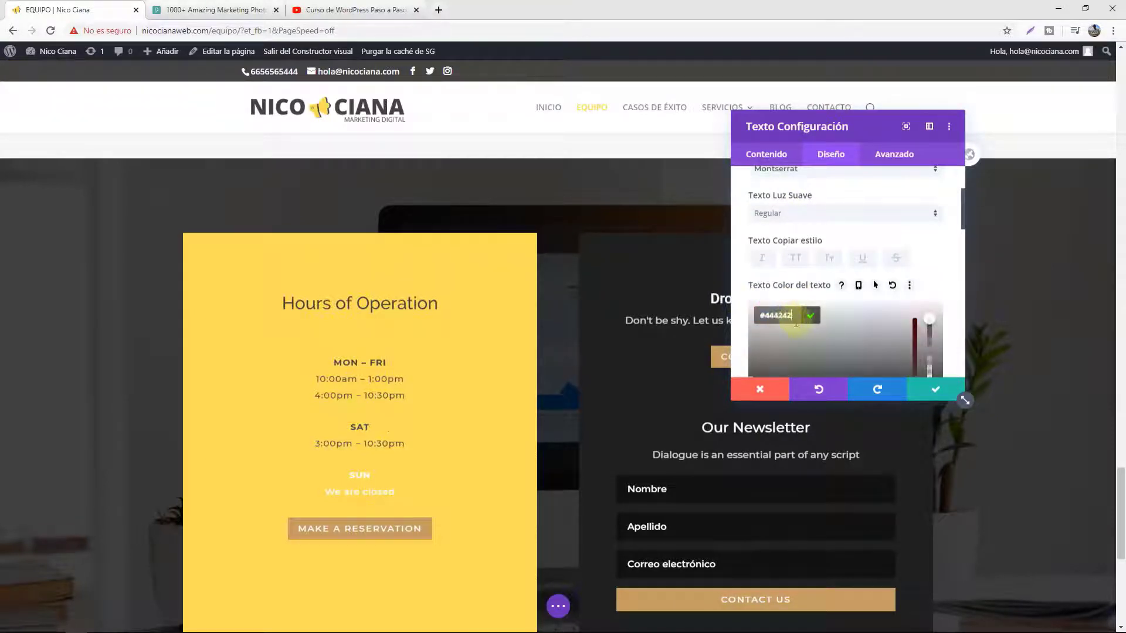
click(935, 389)
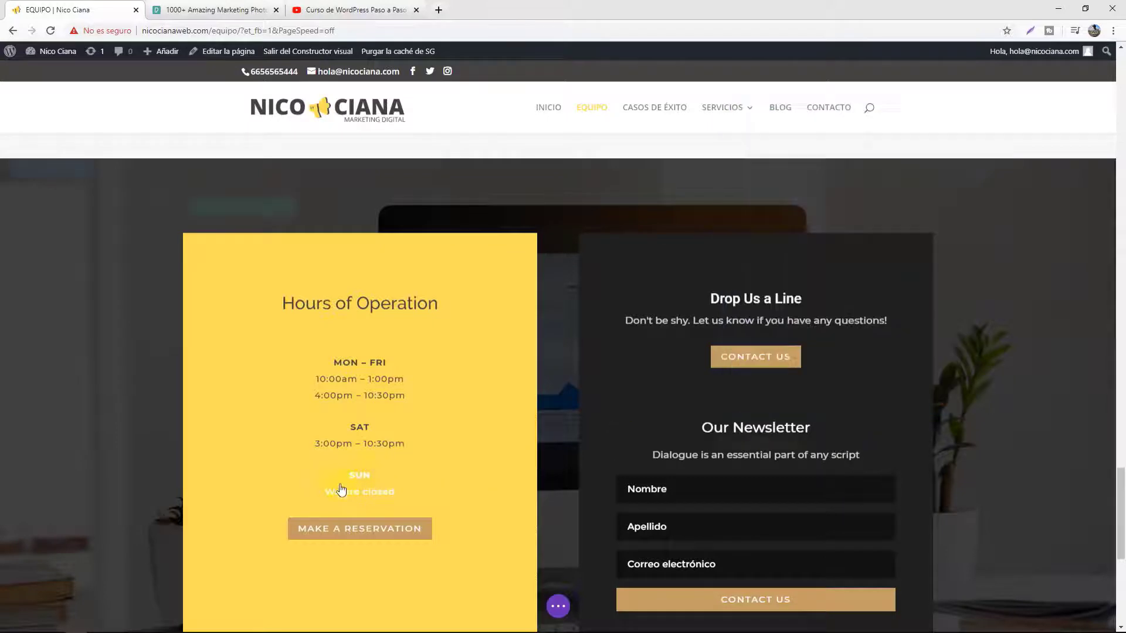
Set the text colour of the SUN hours to #444242 and save the module.
click(339, 474)
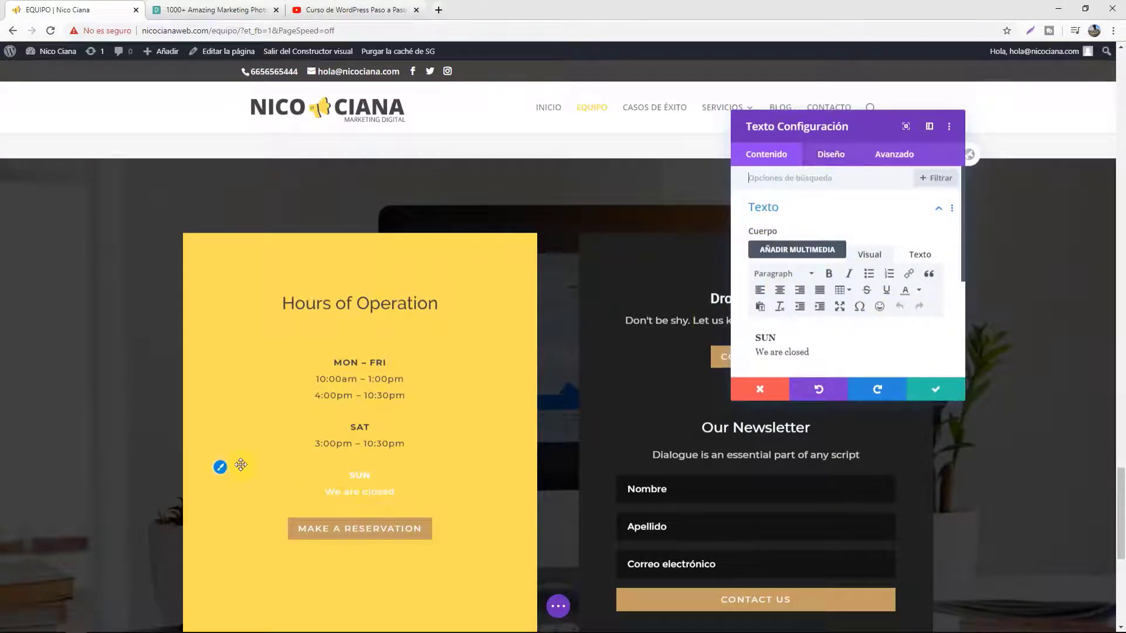
click(831, 154)
click(786, 208)
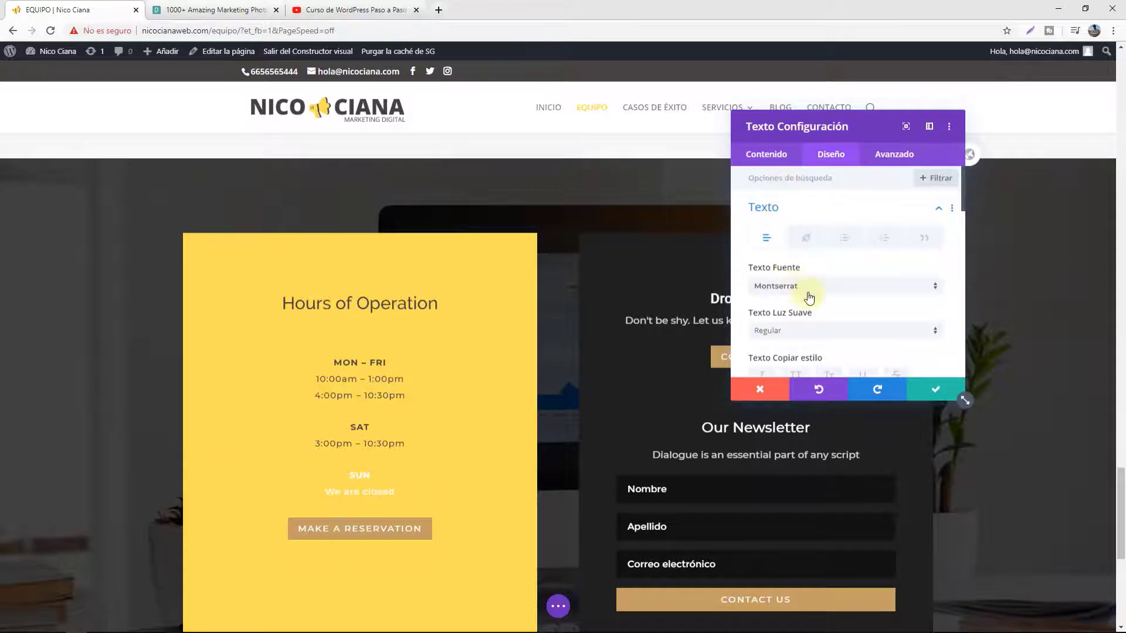
scroll(809, 298, down, 4)
click(761, 310)
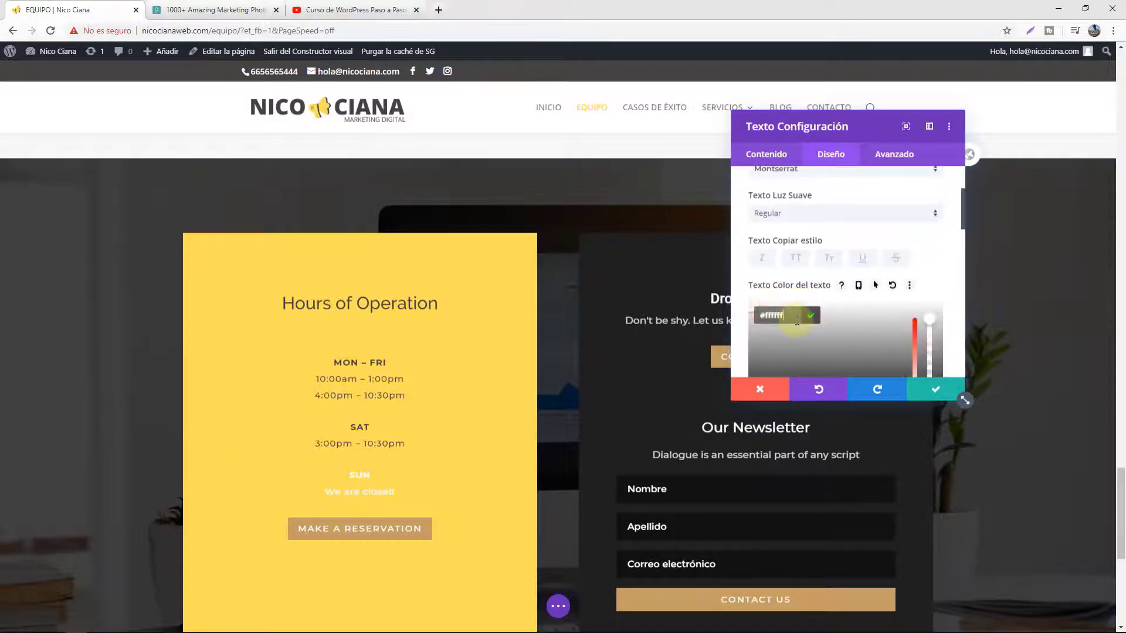
click(753, 364)
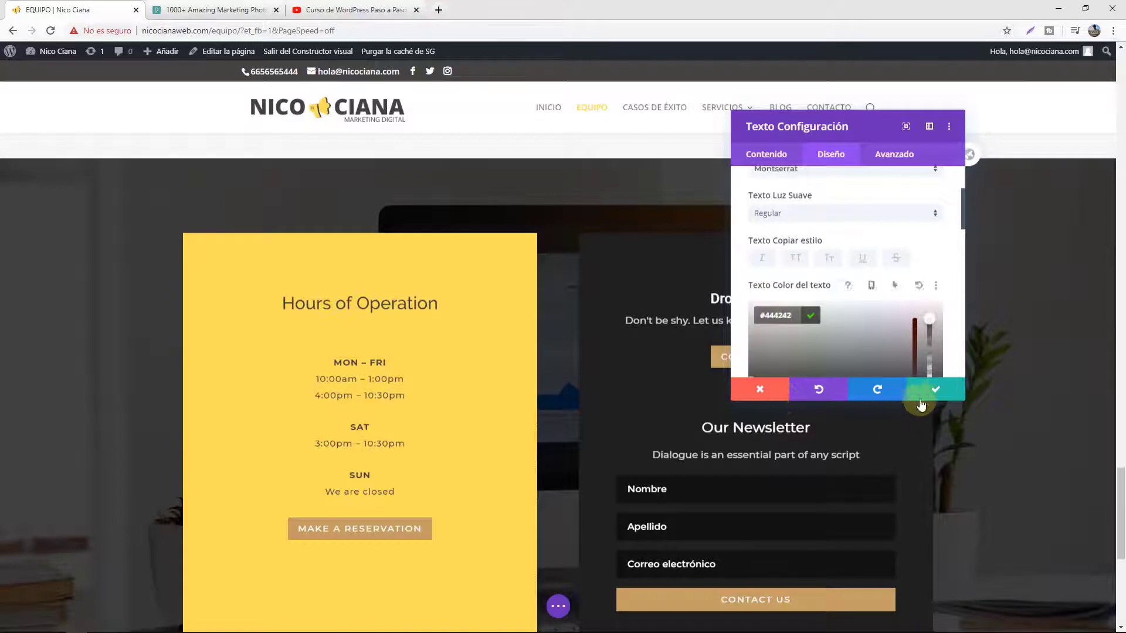
click(936, 390)
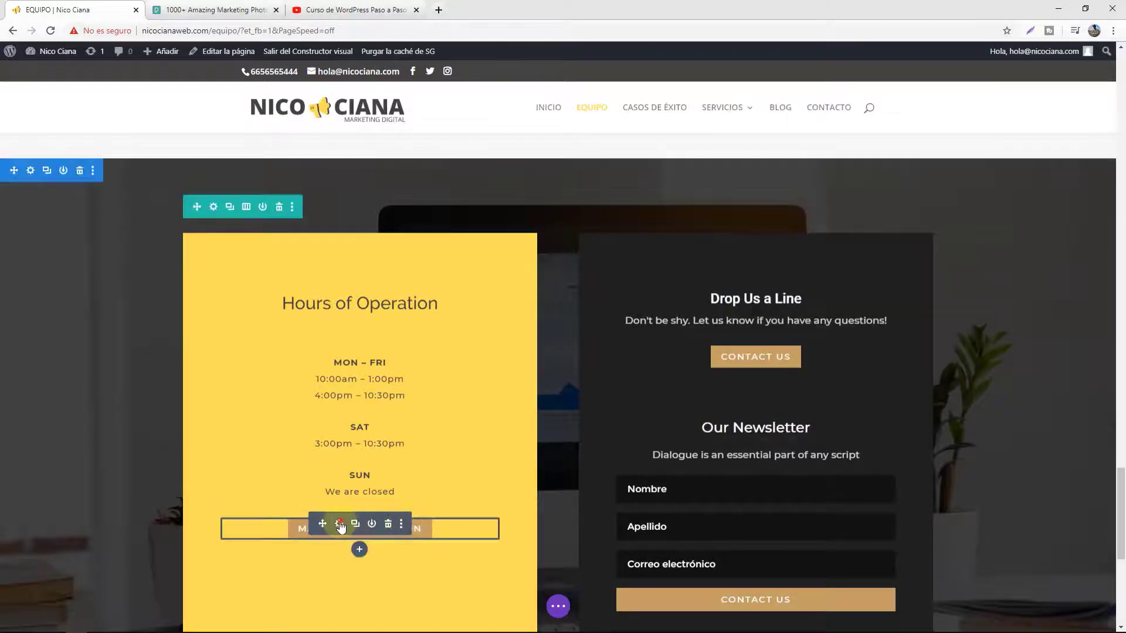
Set the background colour of the Make a Reservation button to #444242.
click(430, 500)
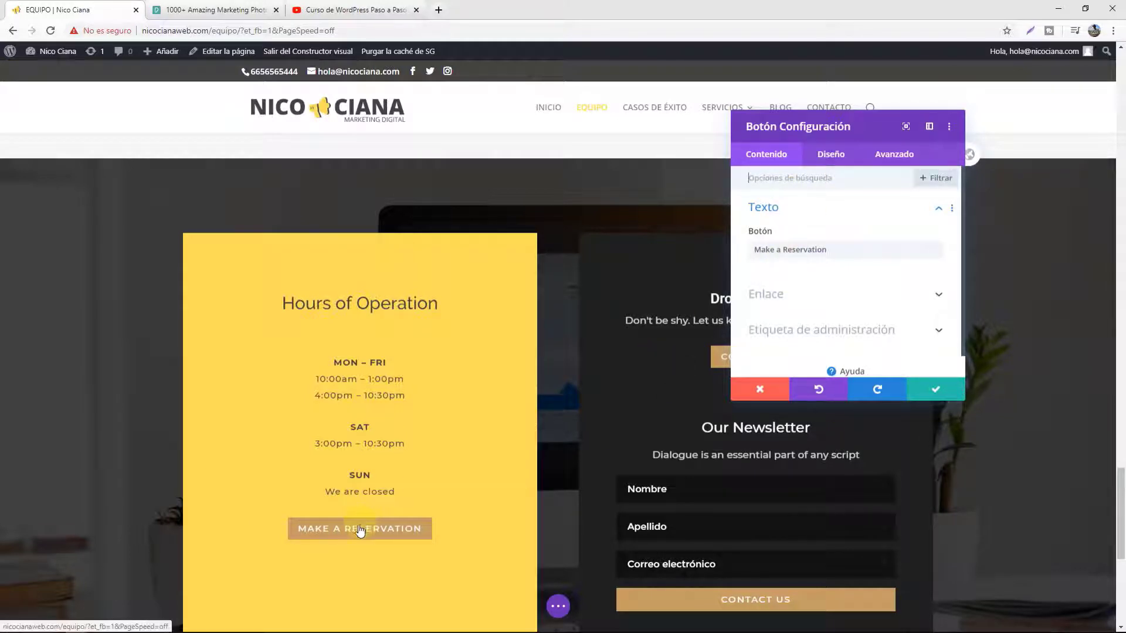
click(830, 152)
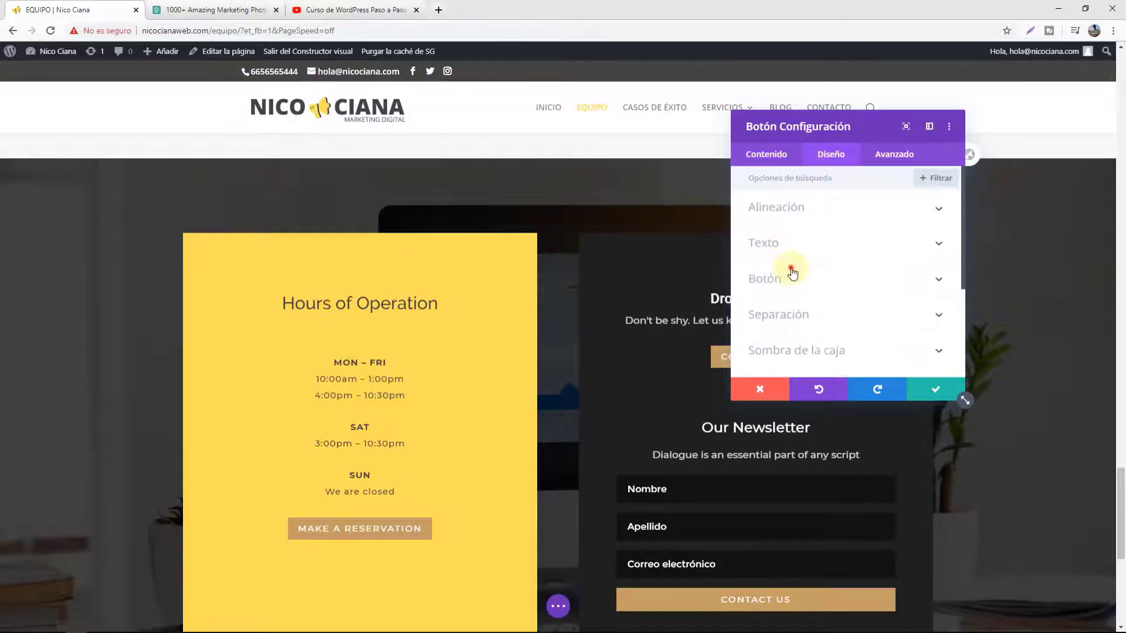
click(792, 275)
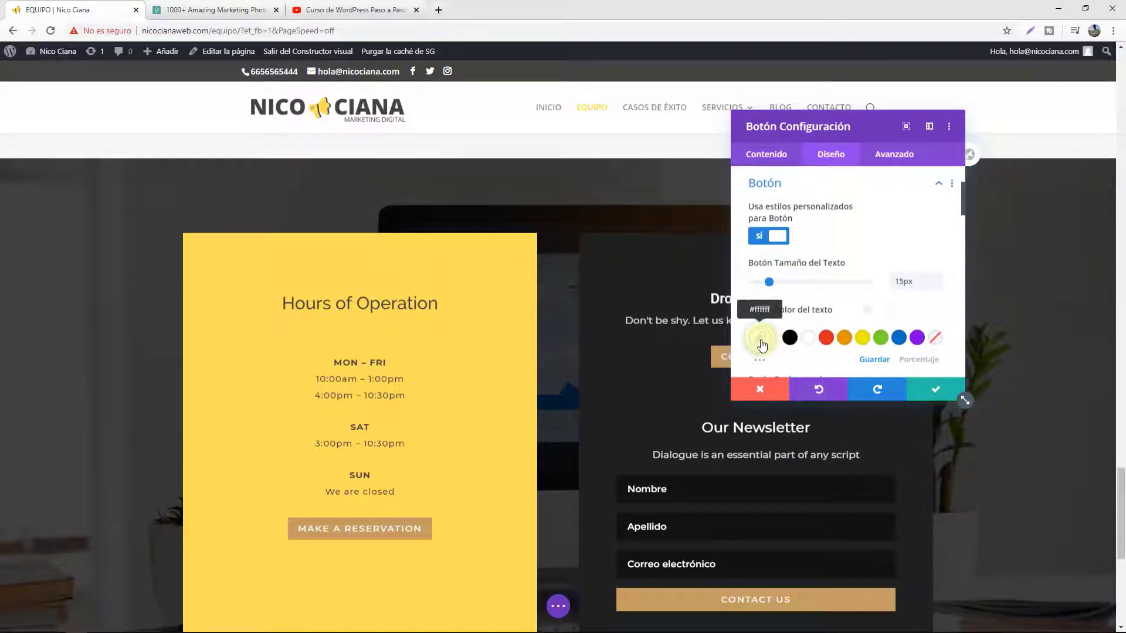
scroll(761, 351, down, 3)
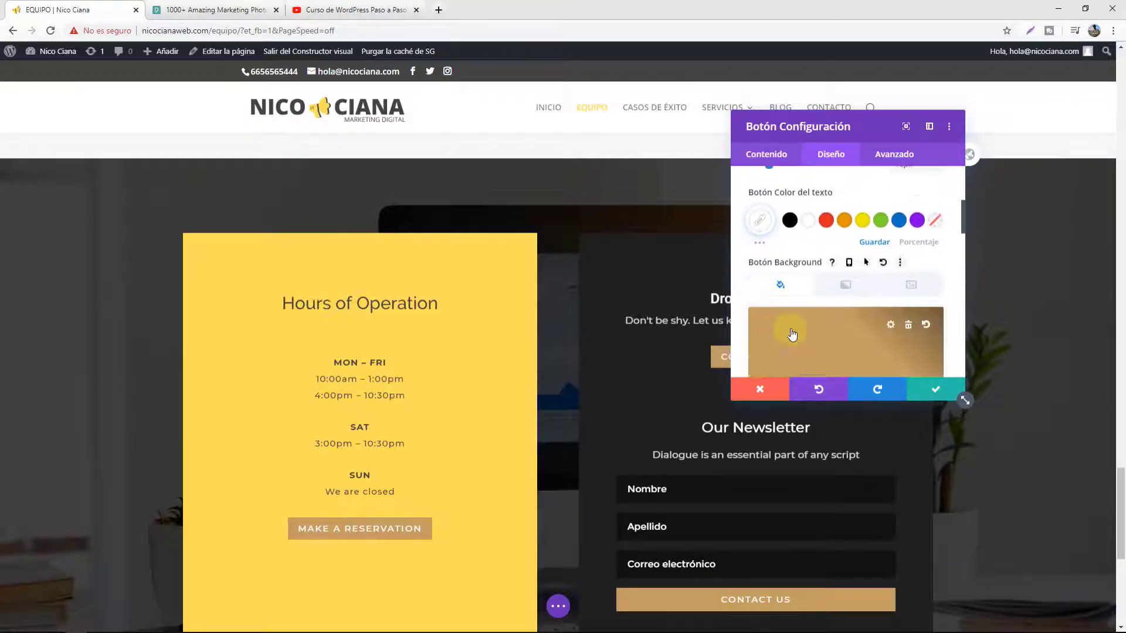
click(892, 267)
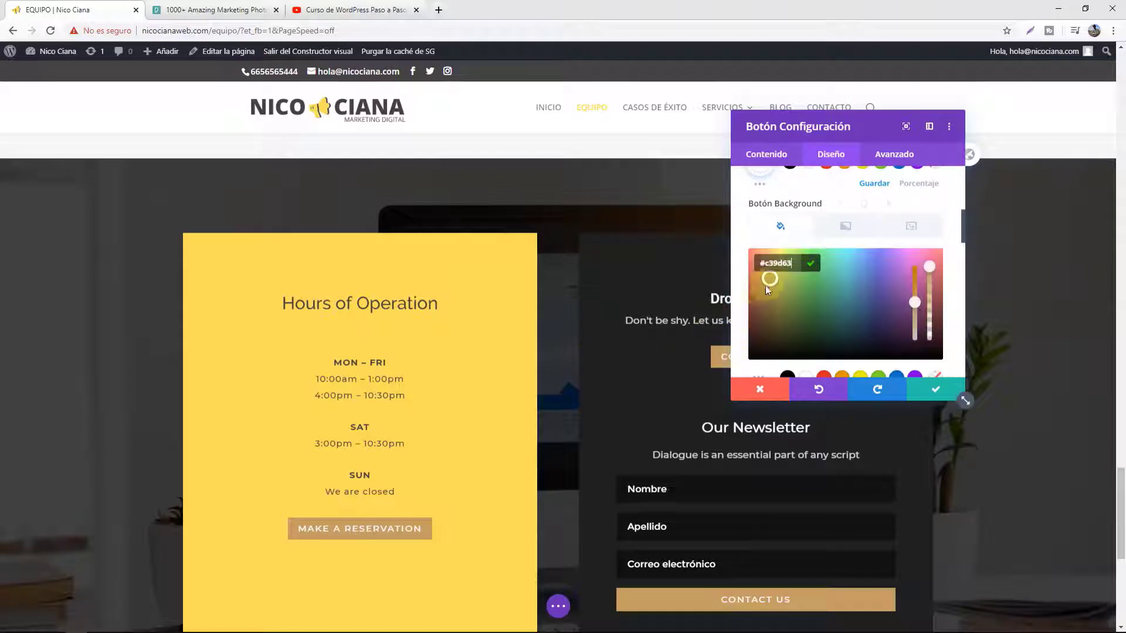
key(ctrl+v)
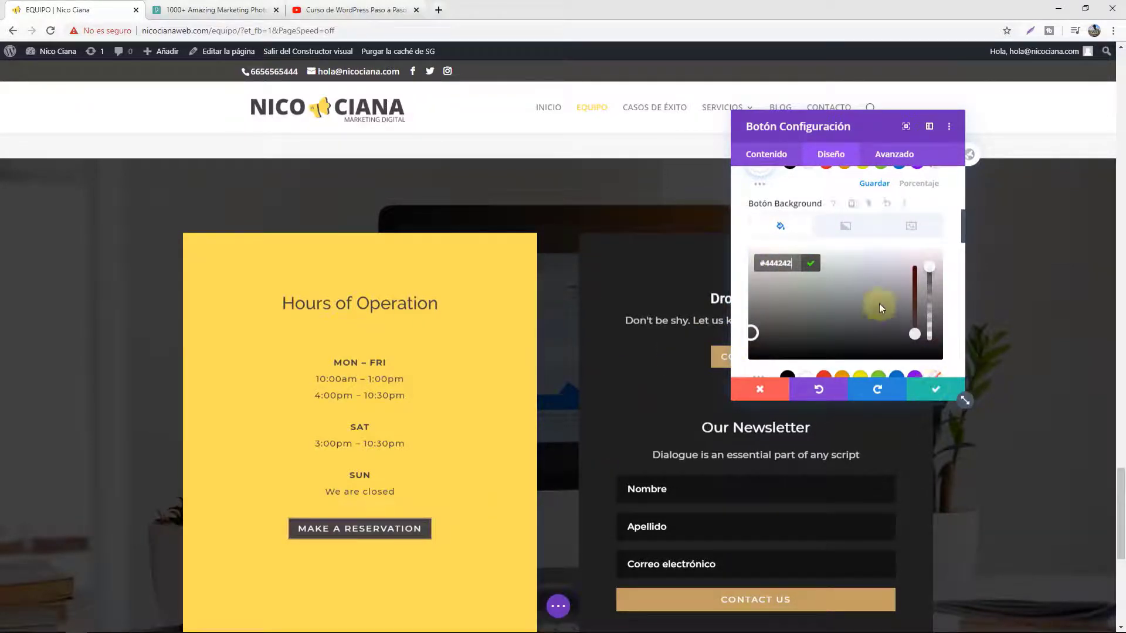
Set the border colour of the Make a Reservation button to white #ffffff.
scroll(878, 304, down, 3)
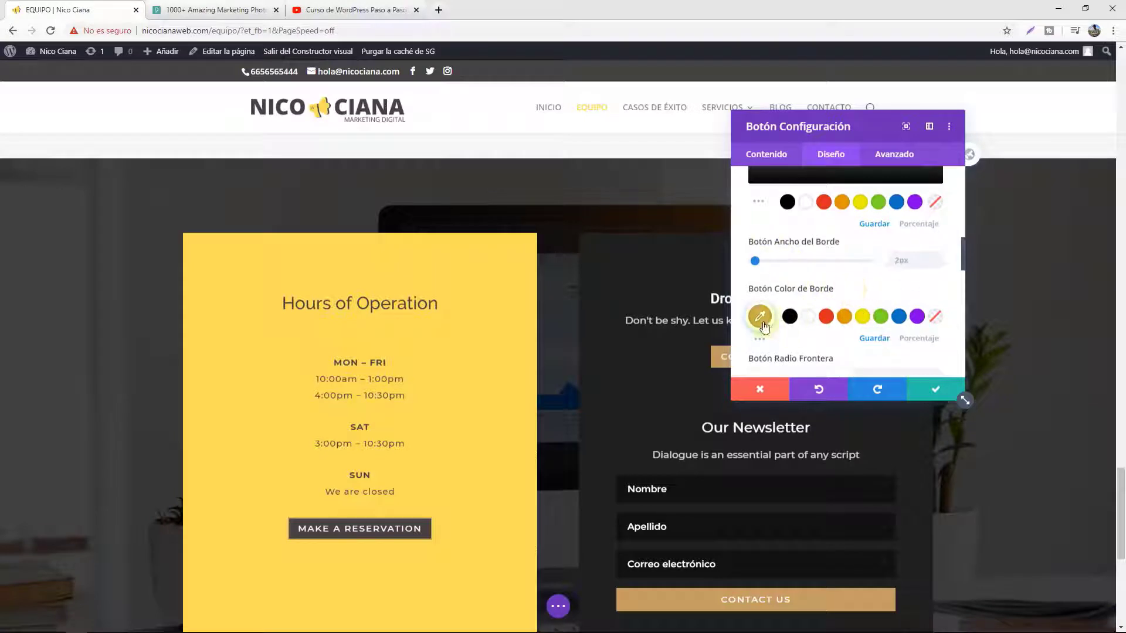
click(761, 320)
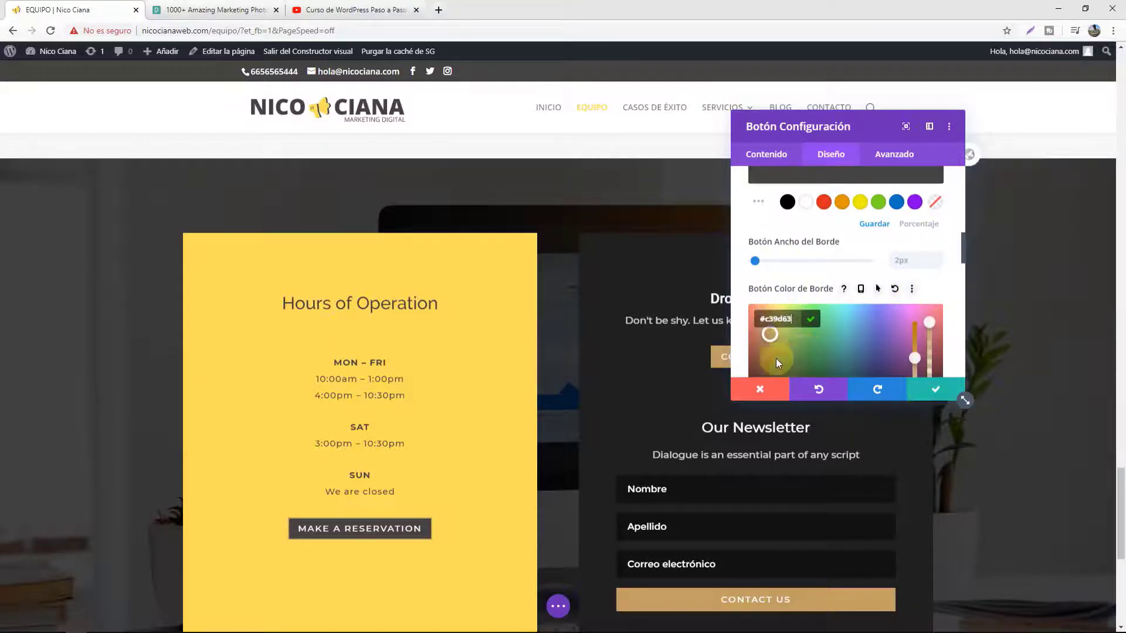
scroll(860, 317, down, 2)
click(787, 299)
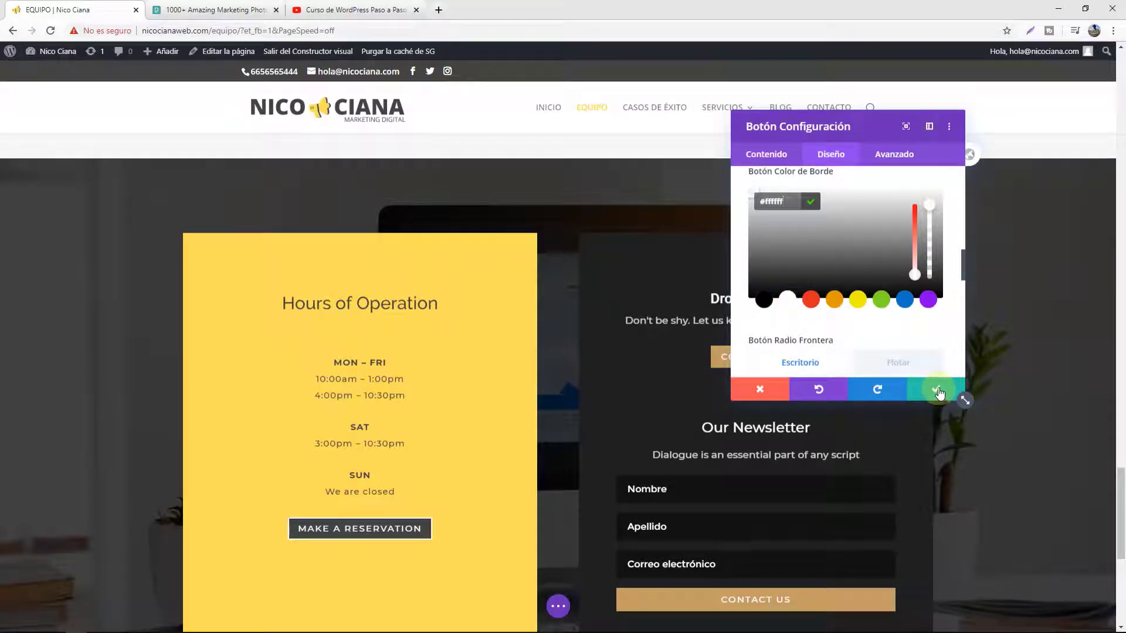
Link the Make a Reservation button to the CONTACTO page through a dynamic page link.
click(780, 161)
click(794, 244)
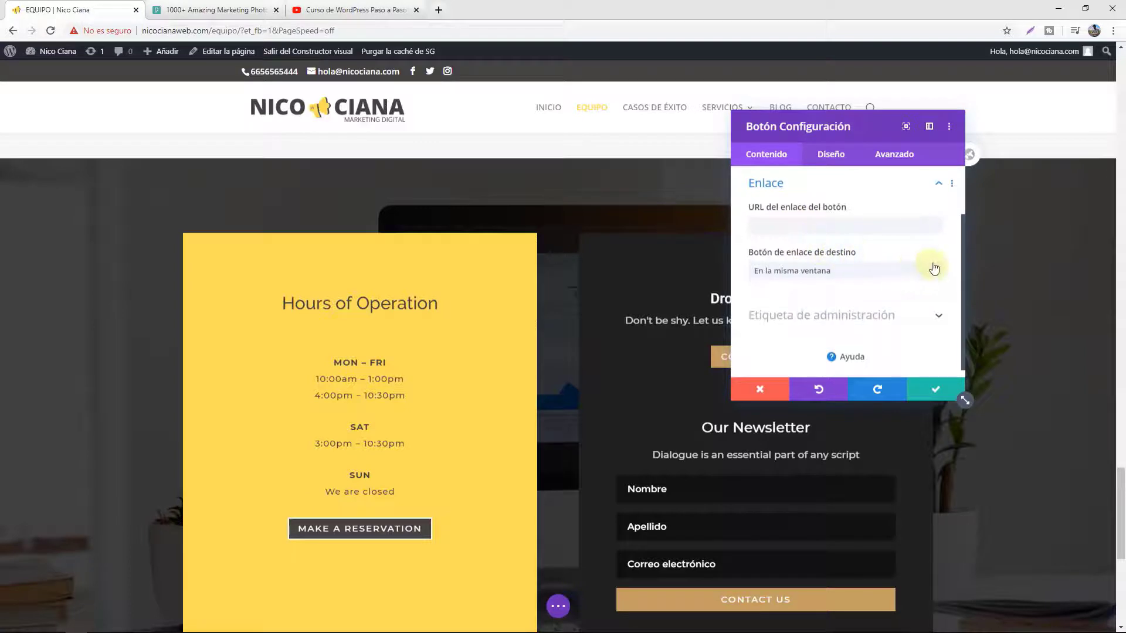
click(932, 233)
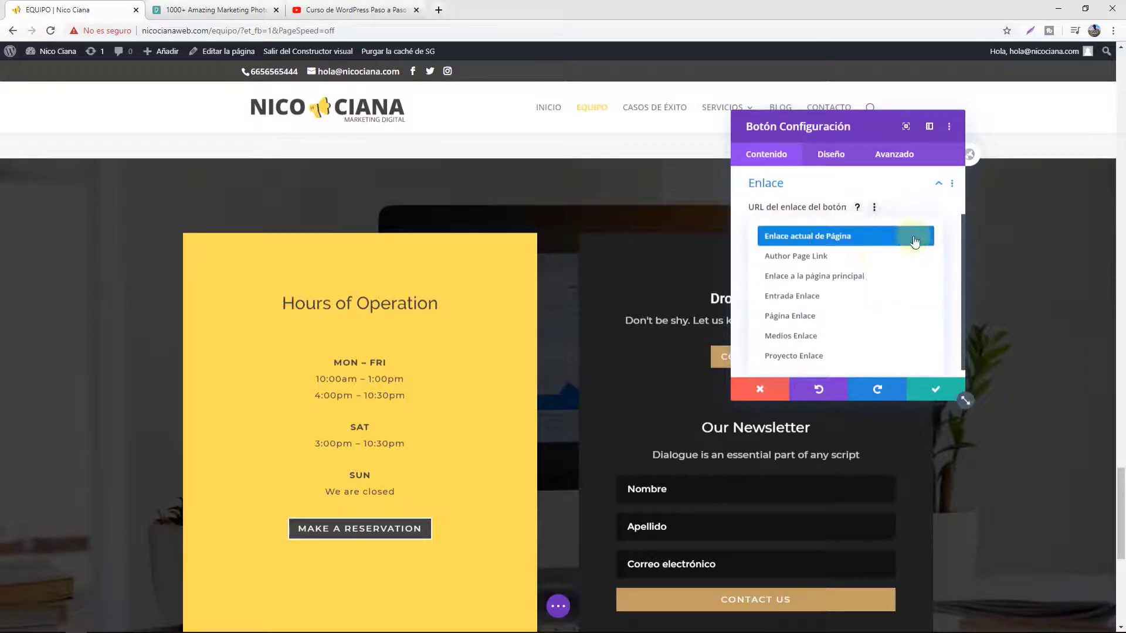
click(824, 317)
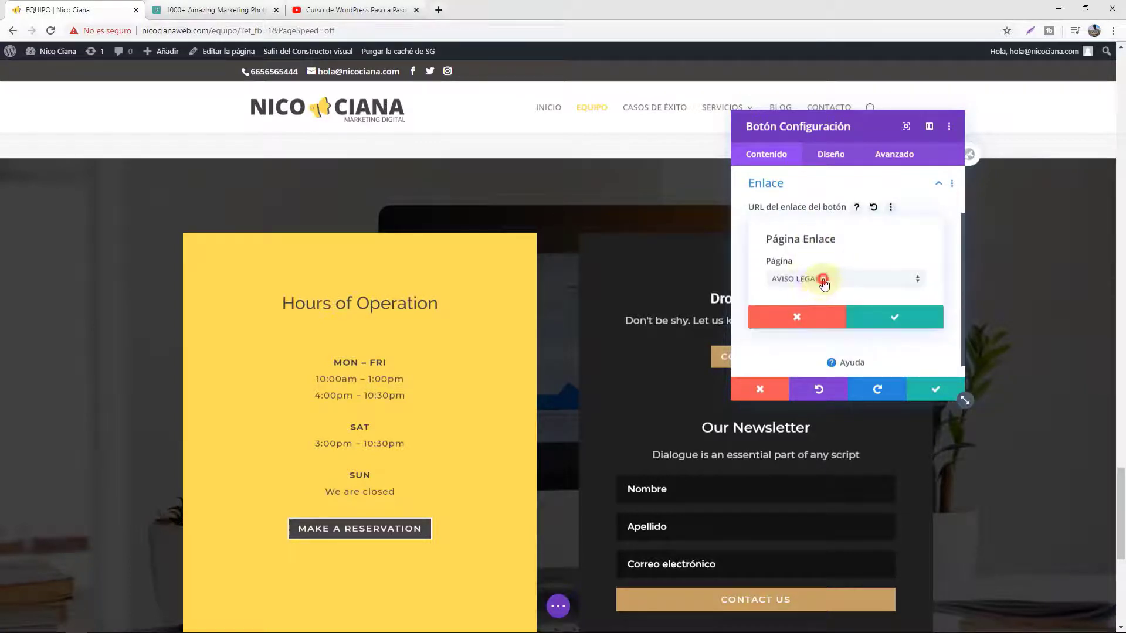
click(824, 280)
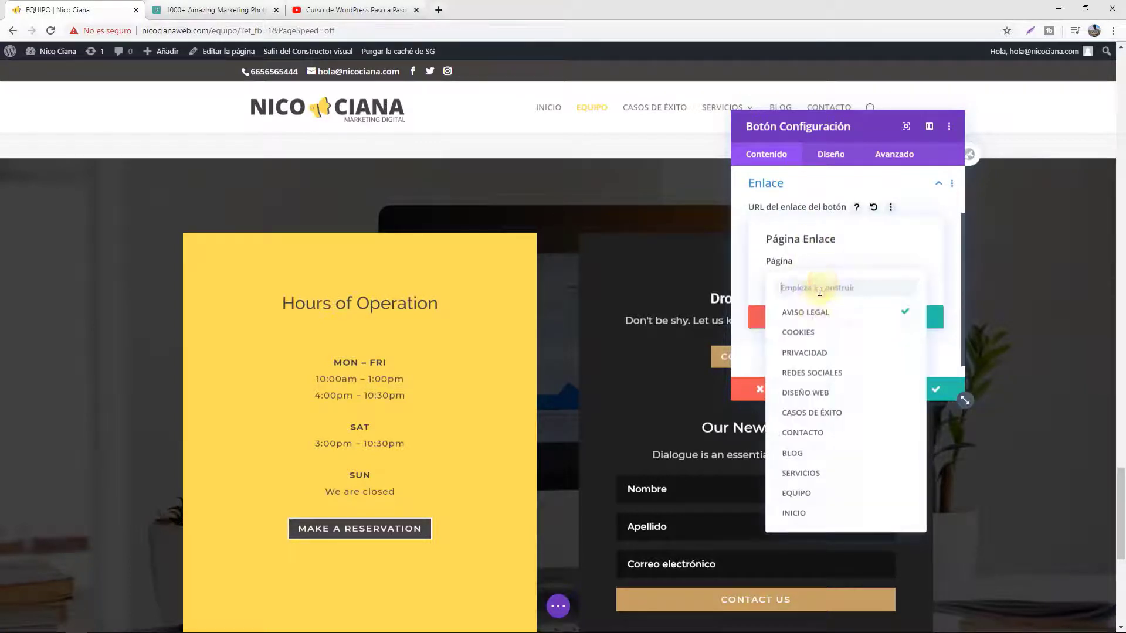
click(803, 432)
click(880, 316)
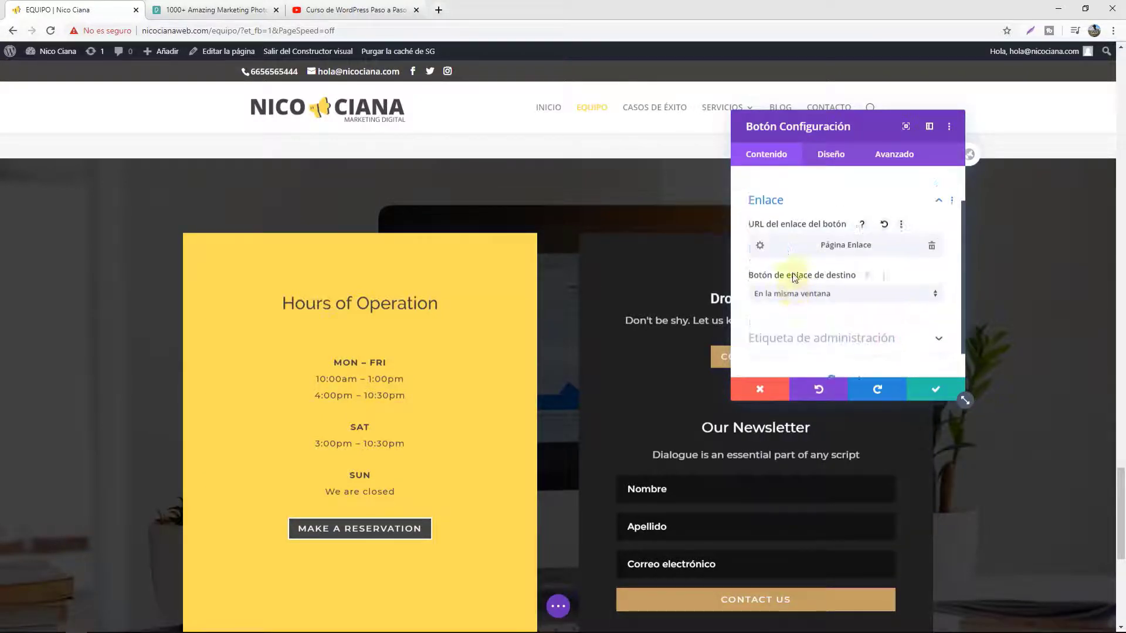
Change the text of the Make a Reservation button to SOLICITA UNA AUDITORIA GRATIS and save the module.
scroll(794, 277, up, 2)
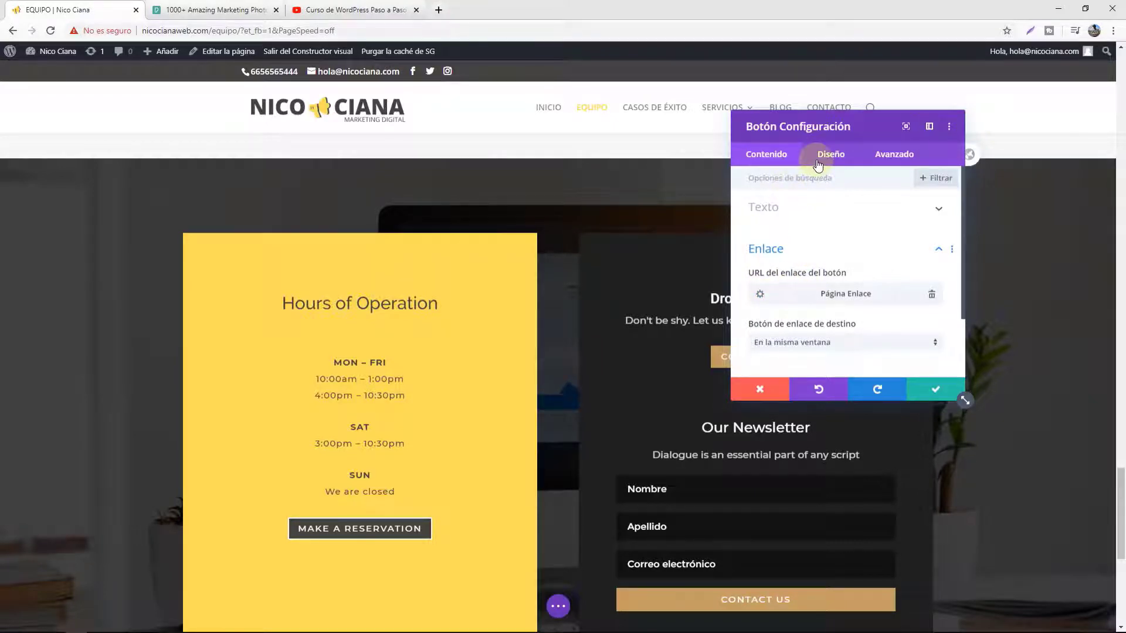
click(796, 212)
drag(839, 251, 749, 248)
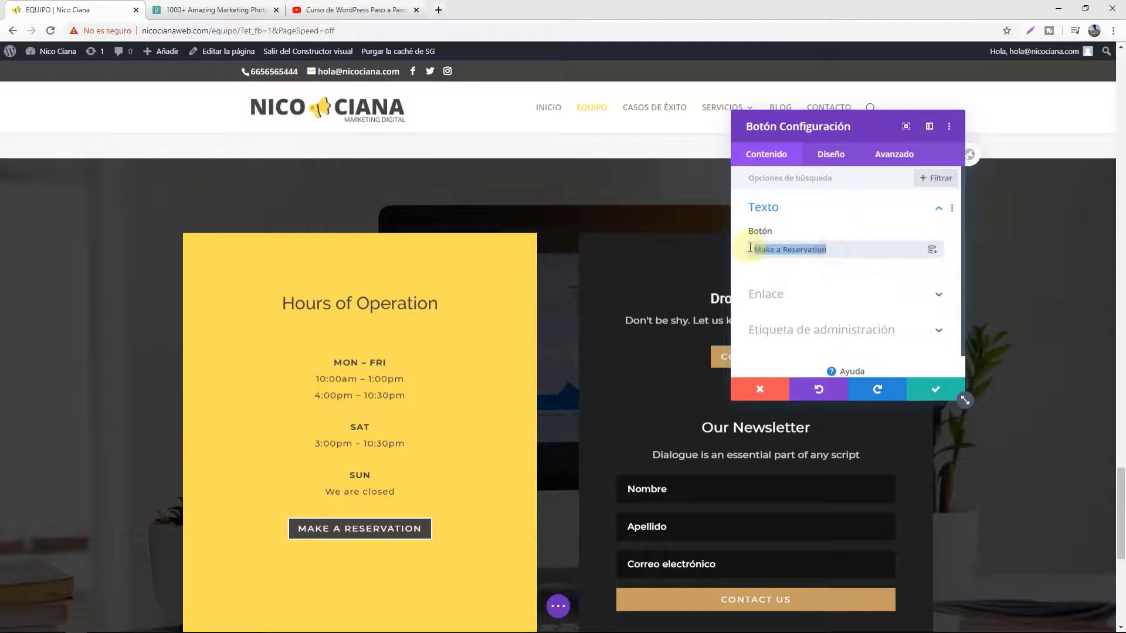
text(cont)
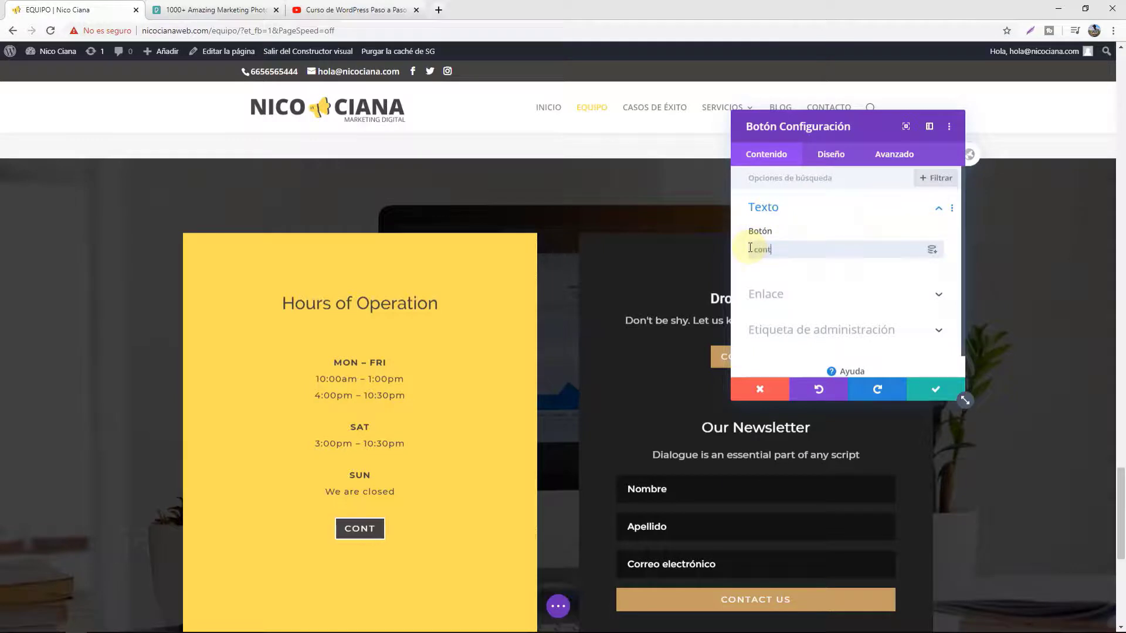
key(BackSpace)
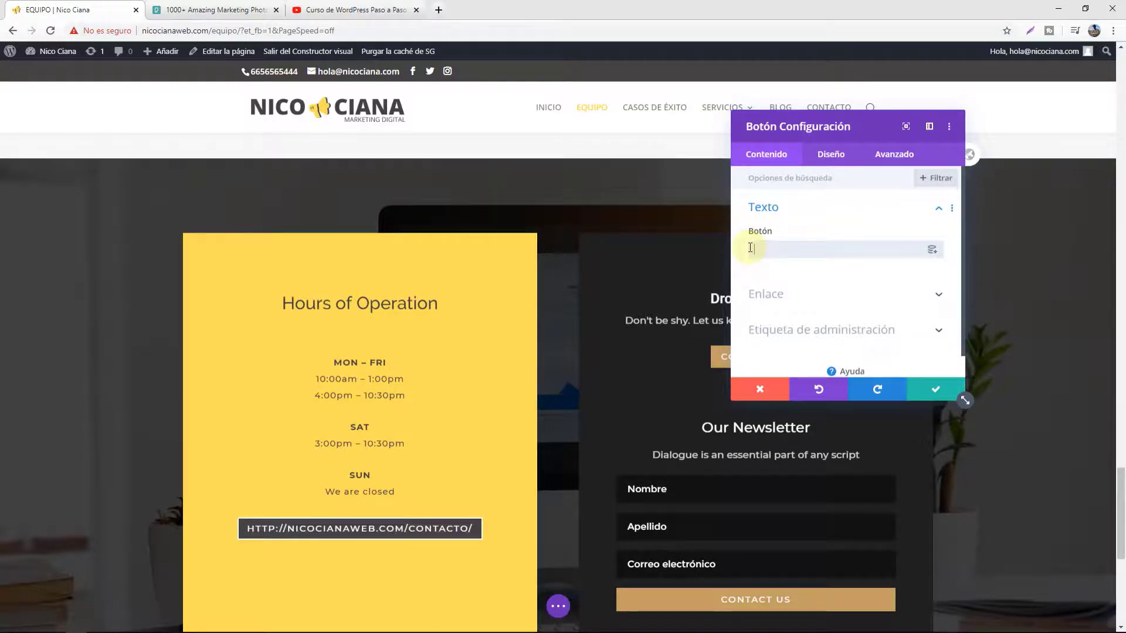
text(solicita una)
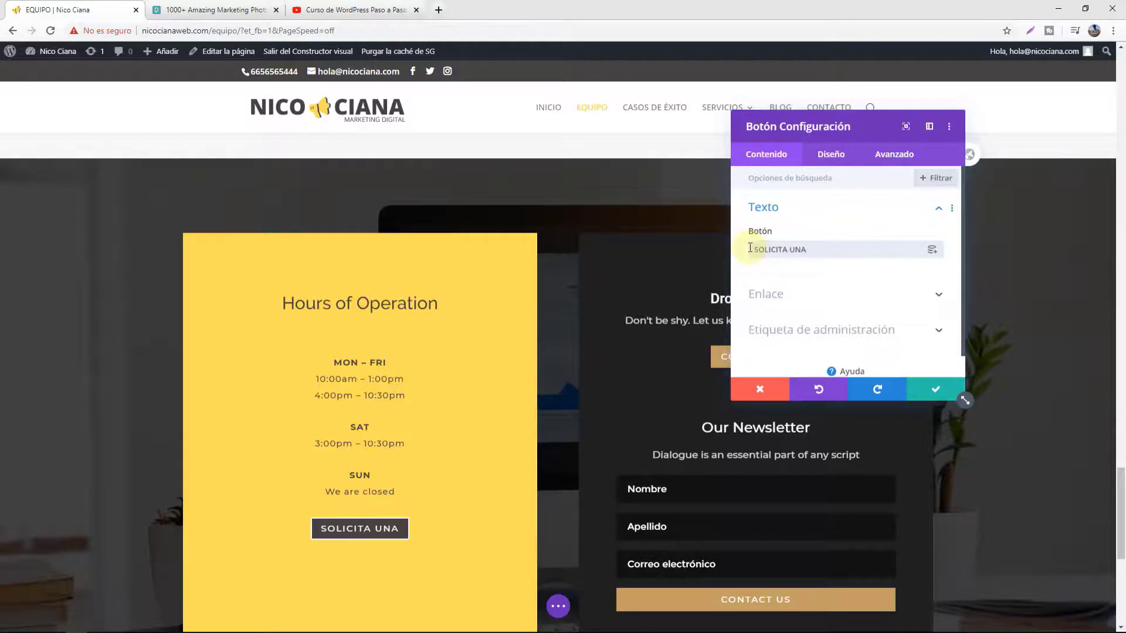
text( auditoria )
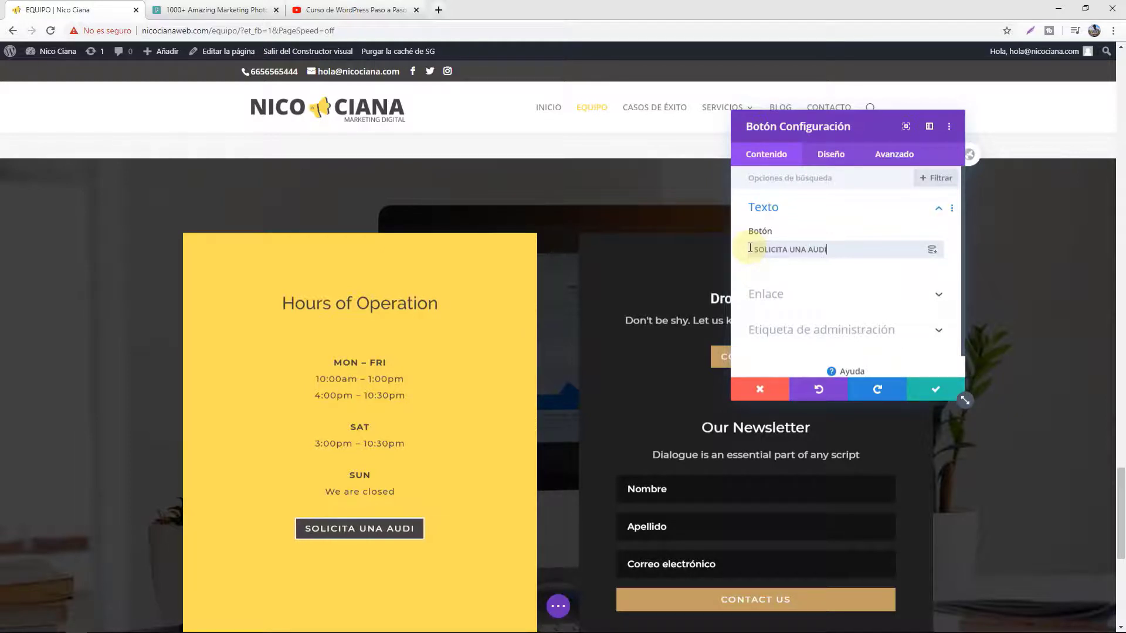
text(gratis)
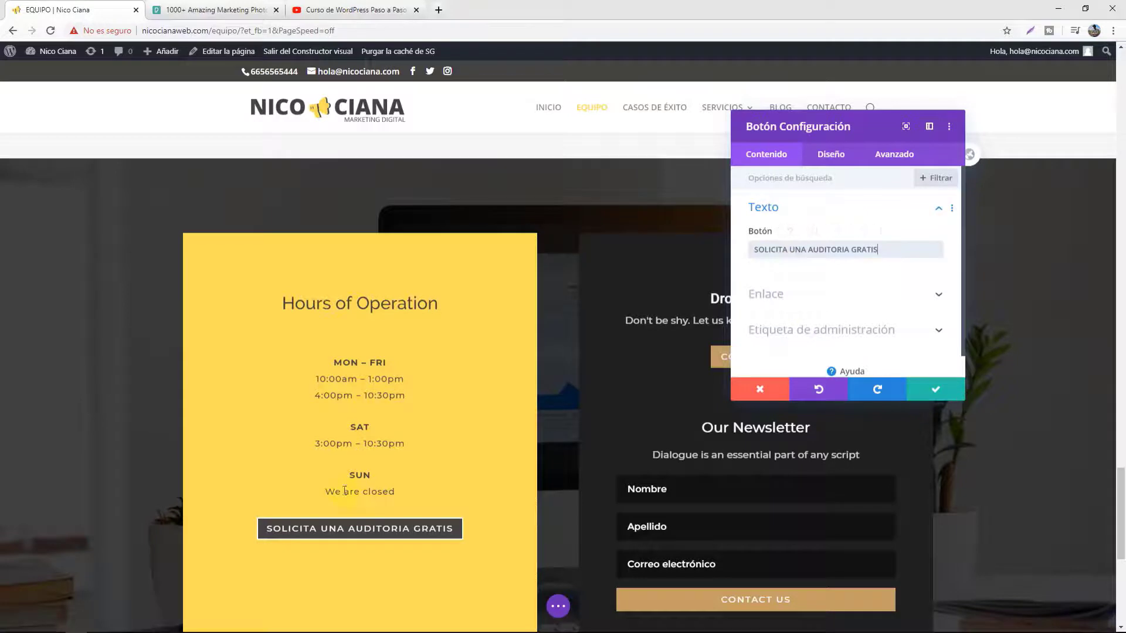
click(919, 387)
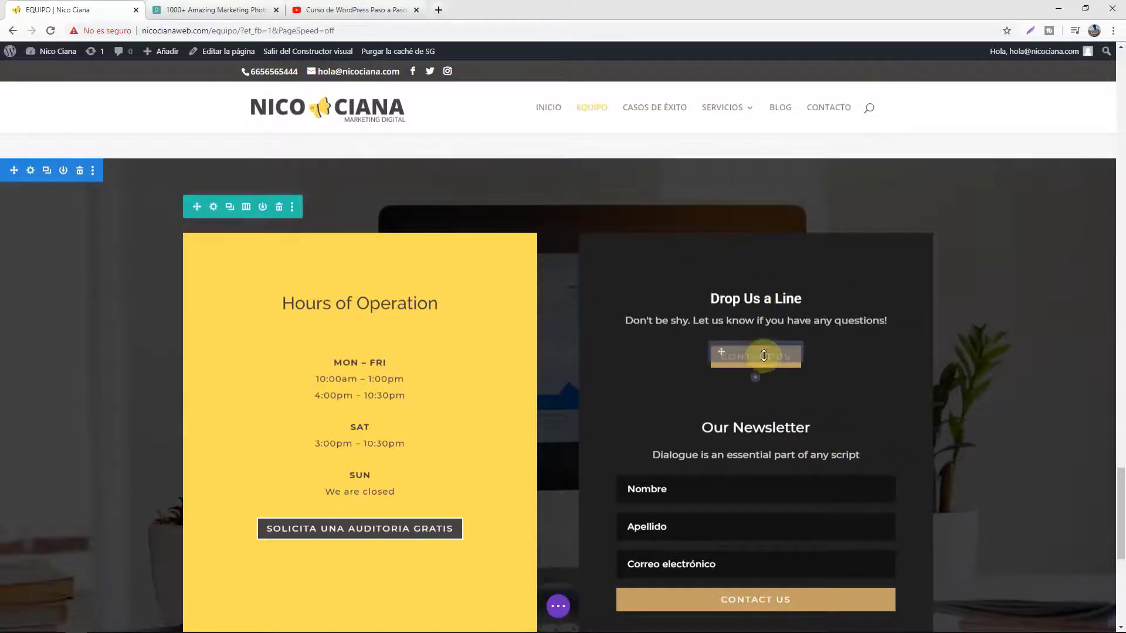
Change the button text of the Our Newsletter email opt-in form to ENVIAR MENSAJE.
scroll(744, 400, down, 2)
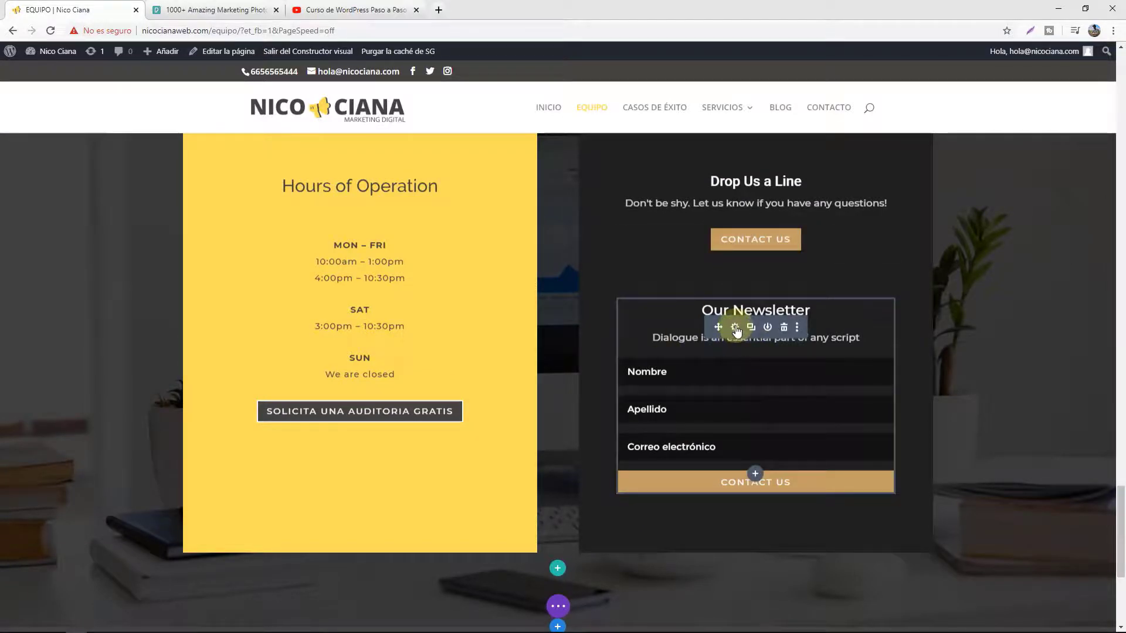
scroll(802, 372, up, 2)
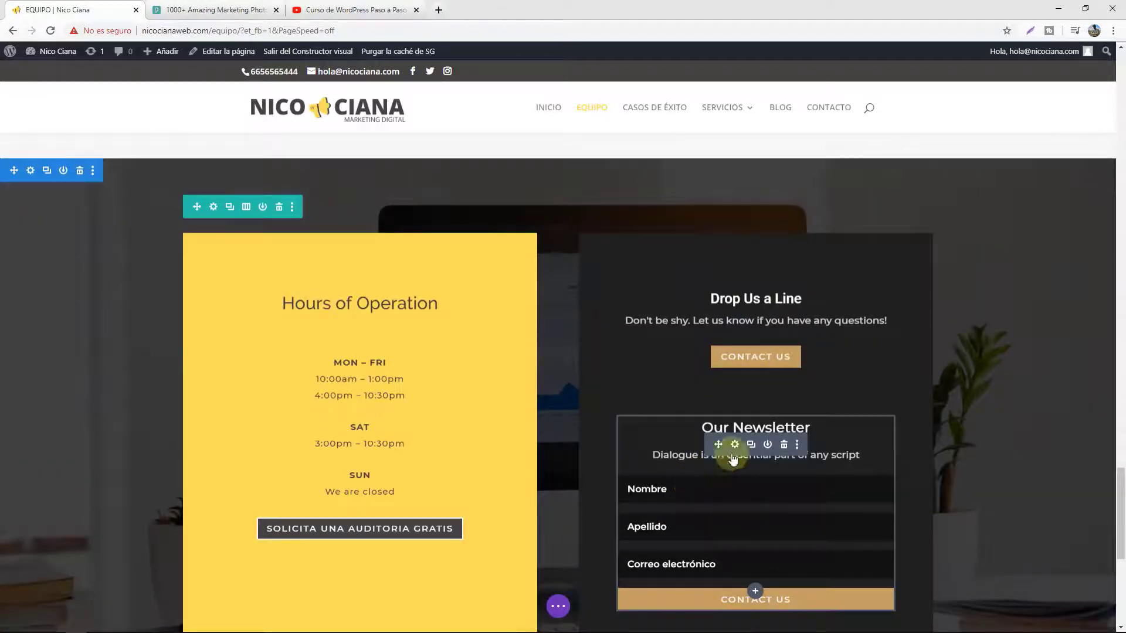
click(735, 446)
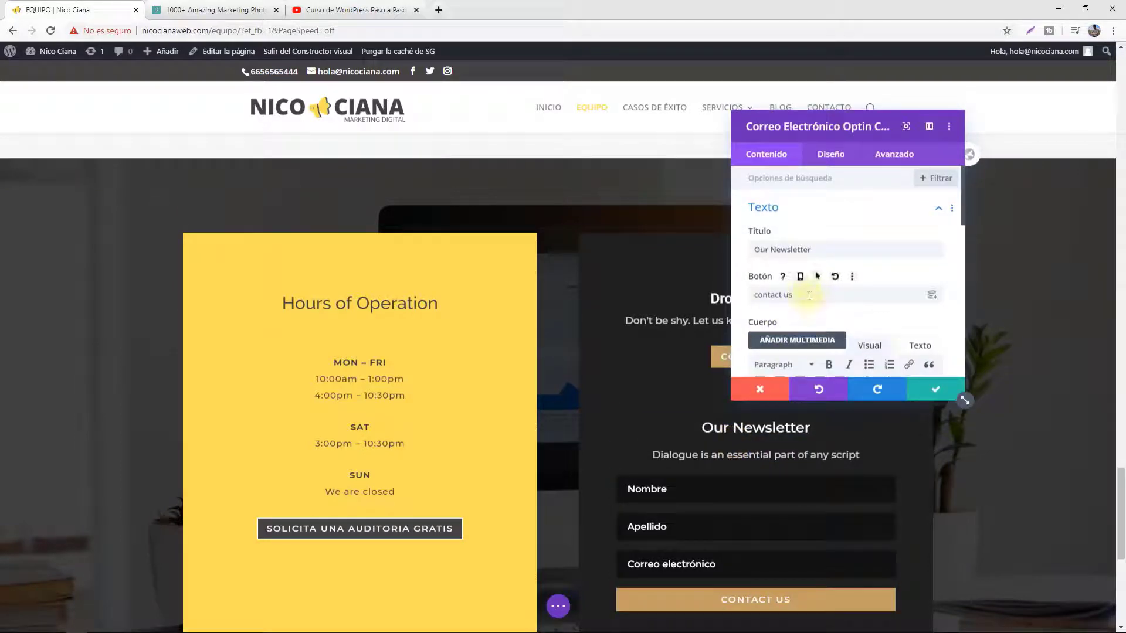
scroll(813, 294, down, 1)
scroll(774, 428, up, 1)
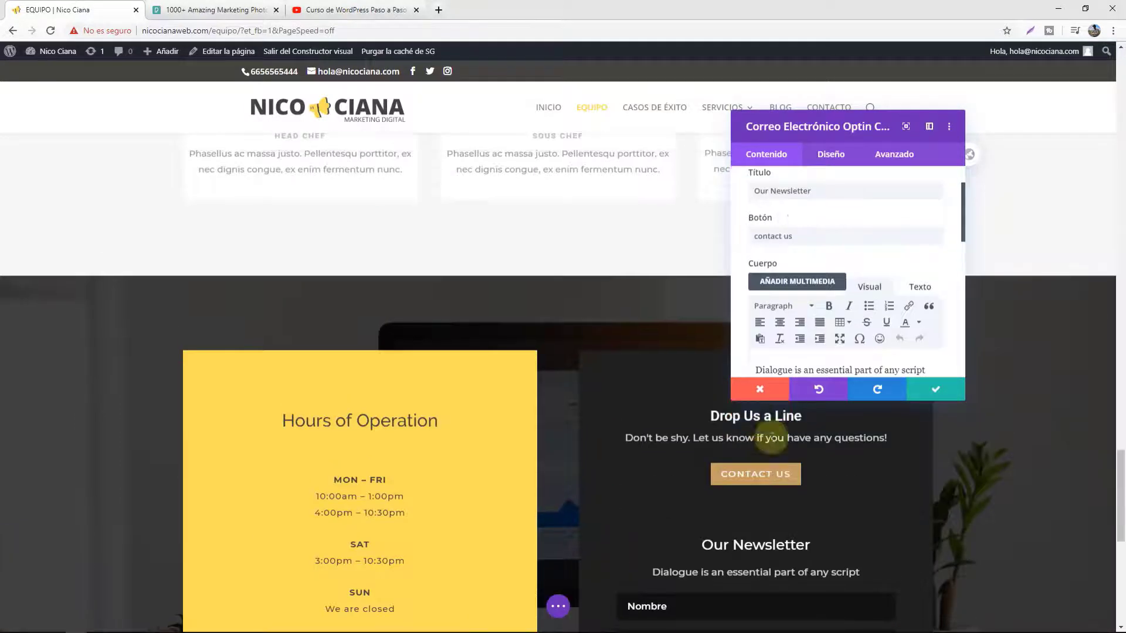
scroll(783, 434, down, 1)
scroll(800, 288, up, 1)
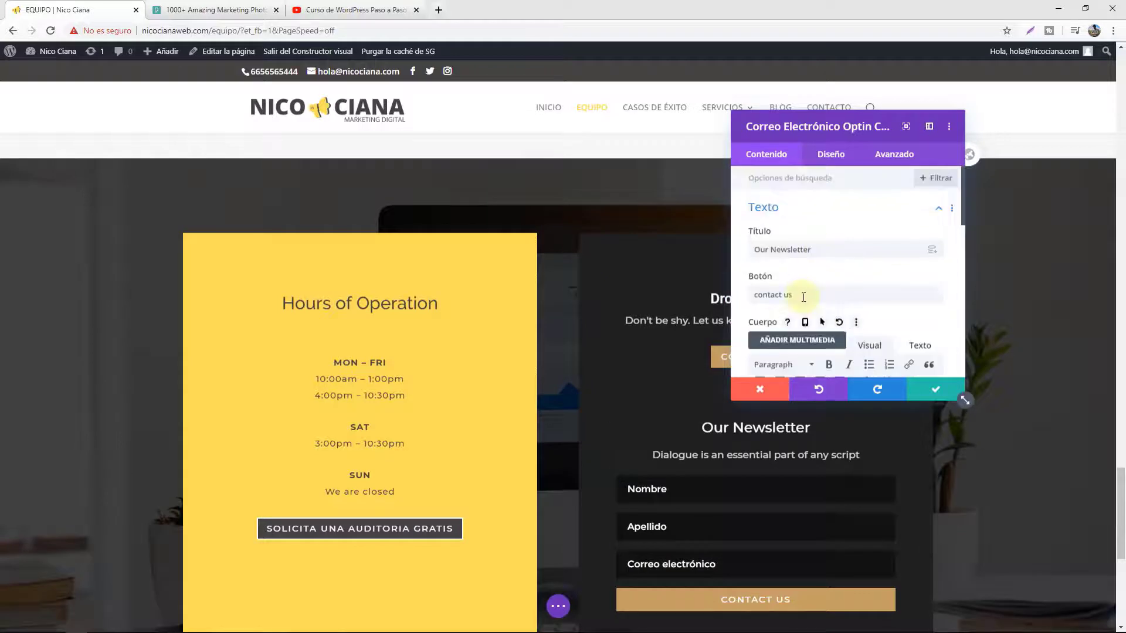
drag(803, 295, 754, 292)
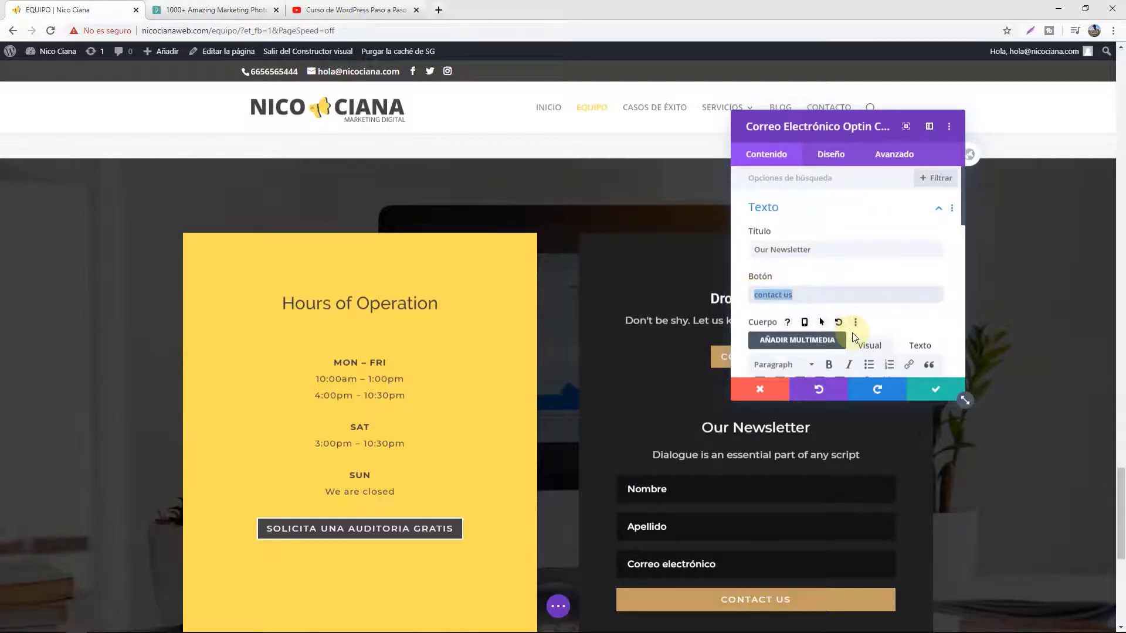
text(ENVIAR )
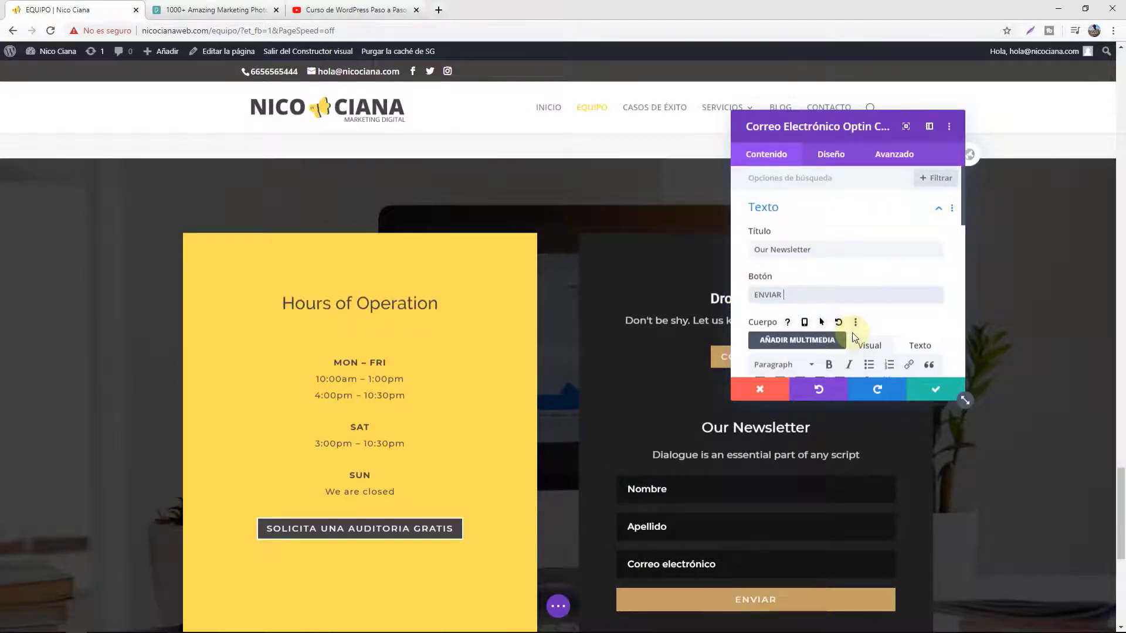
text(MENSAJE)
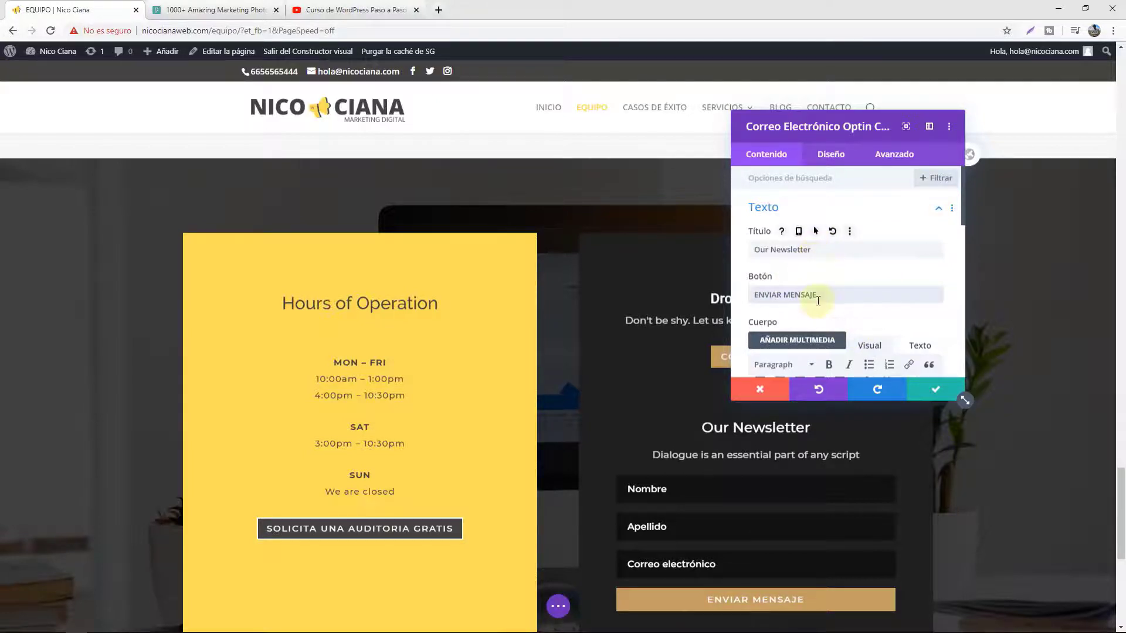
scroll(815, 293, down, 5)
scroll(817, 307, down, 3)
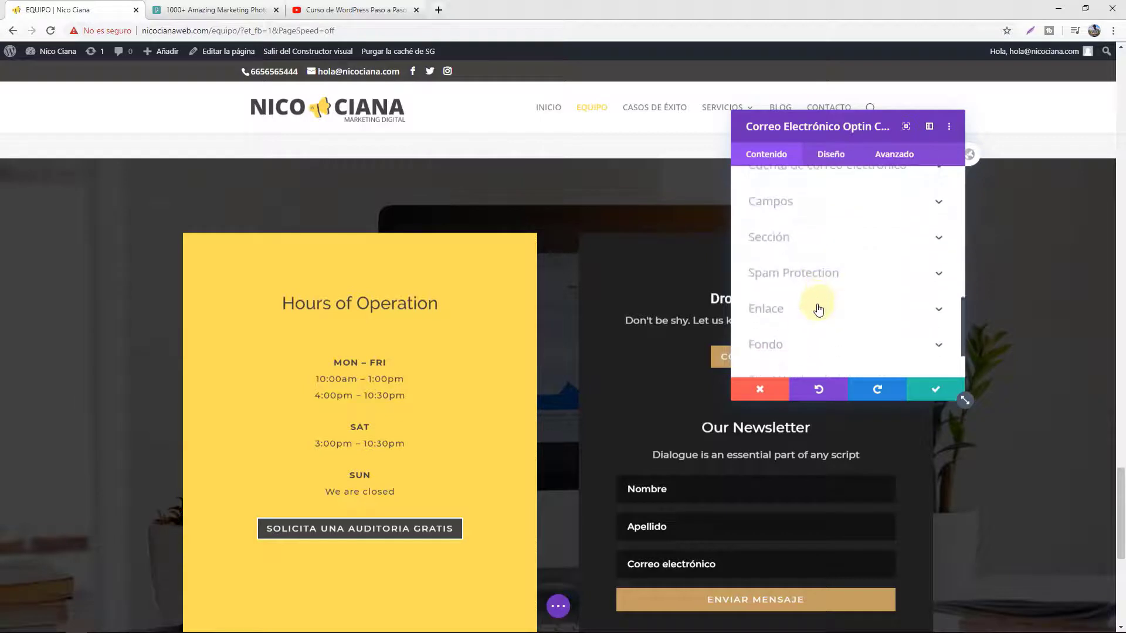
scroll(823, 234, up, 1)
click(831, 154)
click(758, 388)
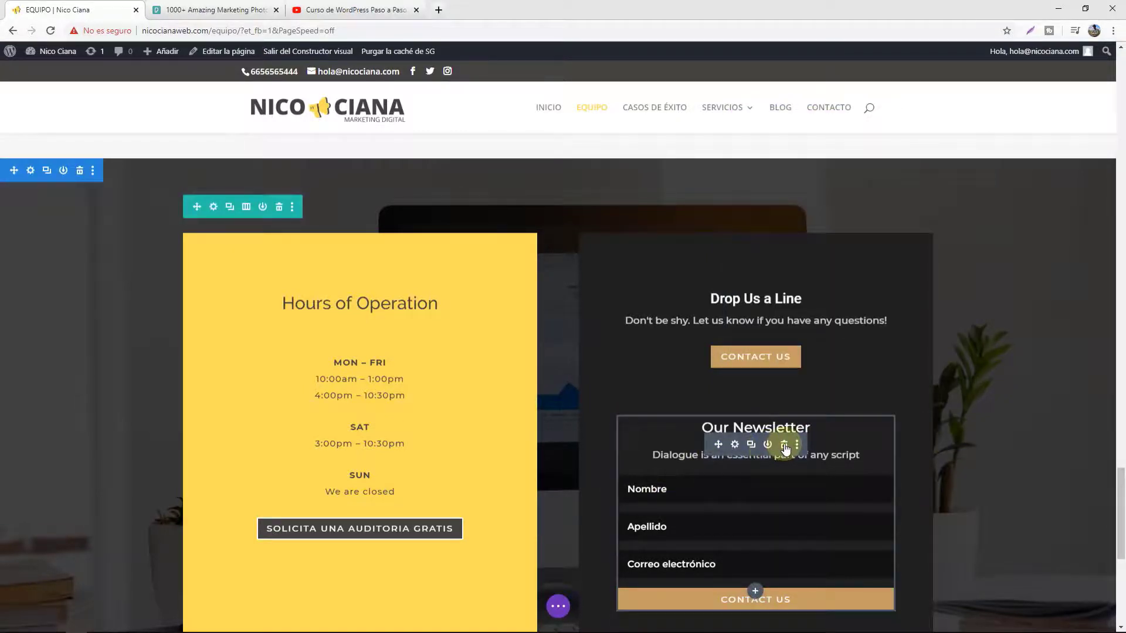
Replace the Our Newsletter email opt-in module with a Formulario de contacto module below the Contact Us button.
click(785, 446)
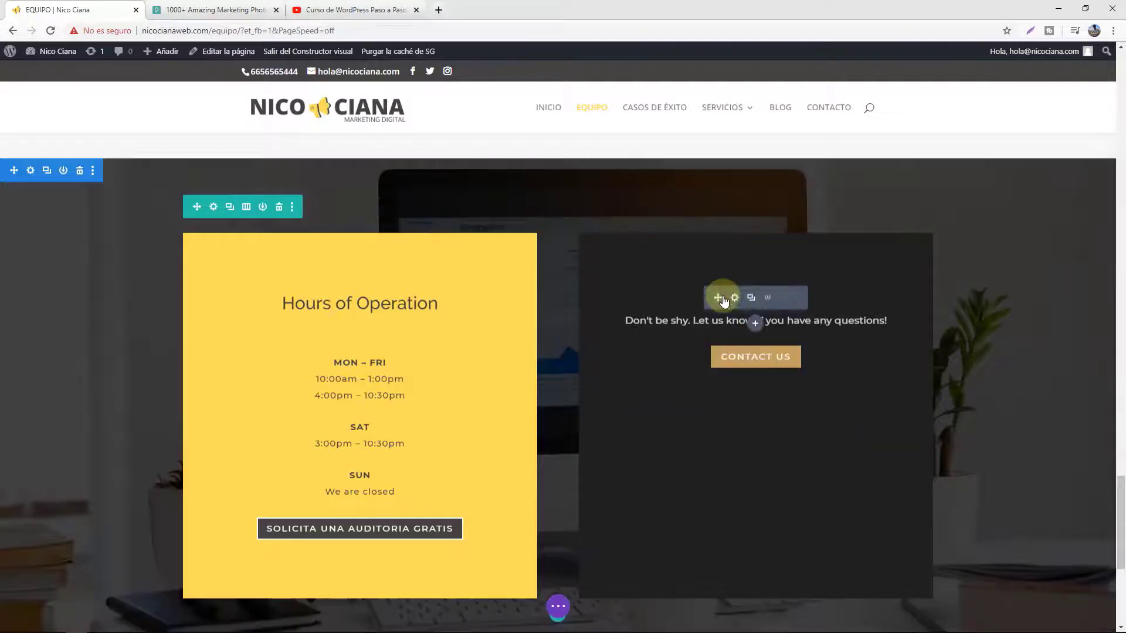
click(756, 380)
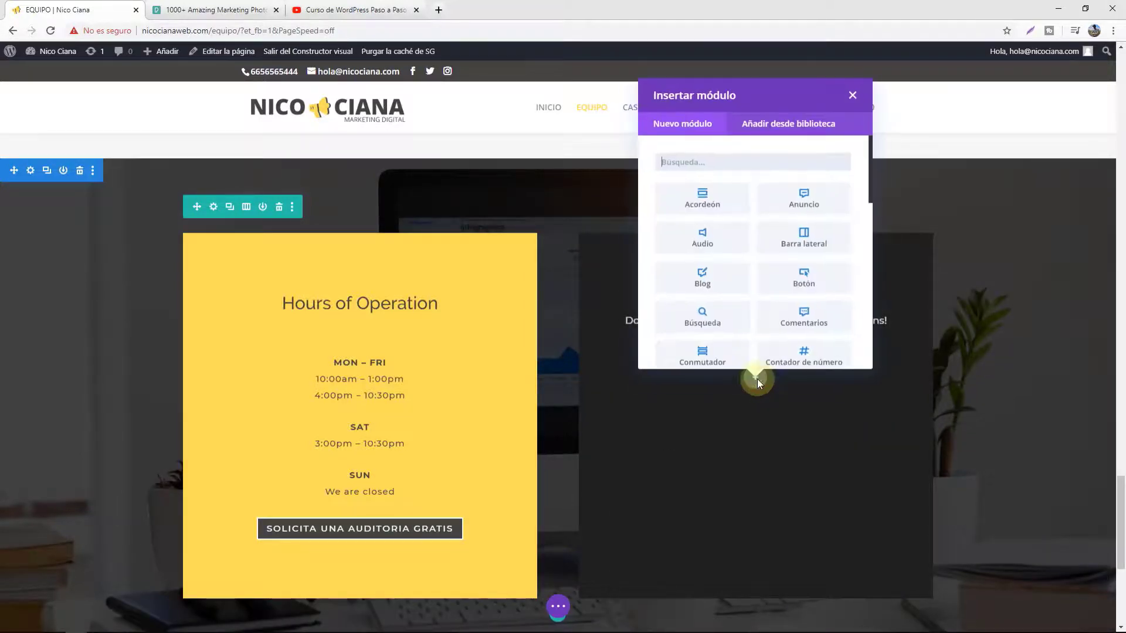
text(FOR)
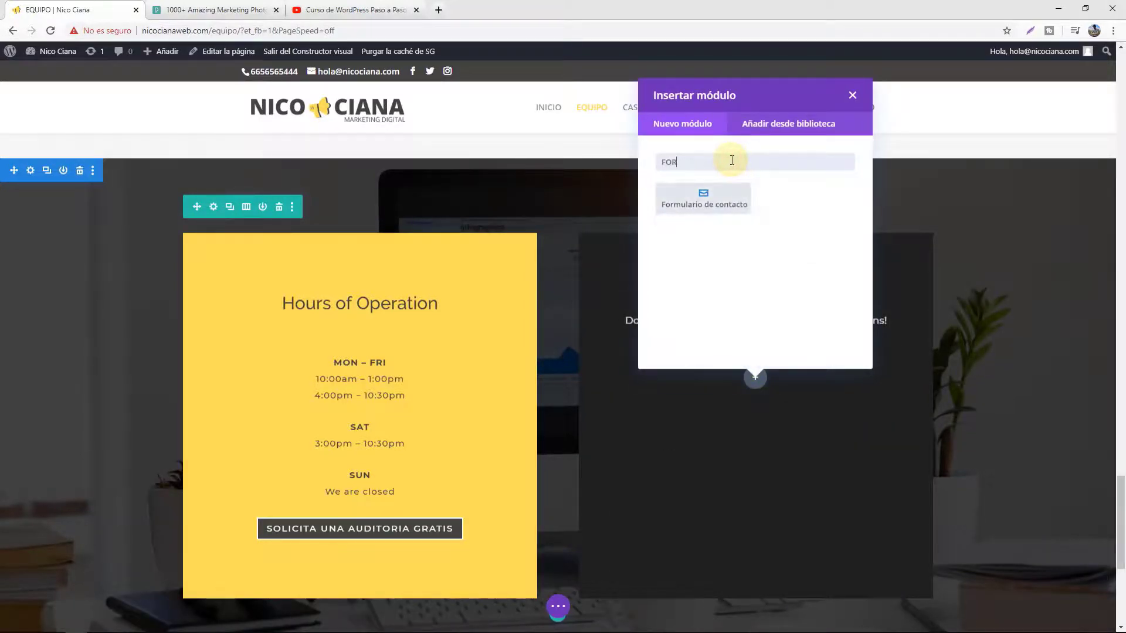
click(725, 215)
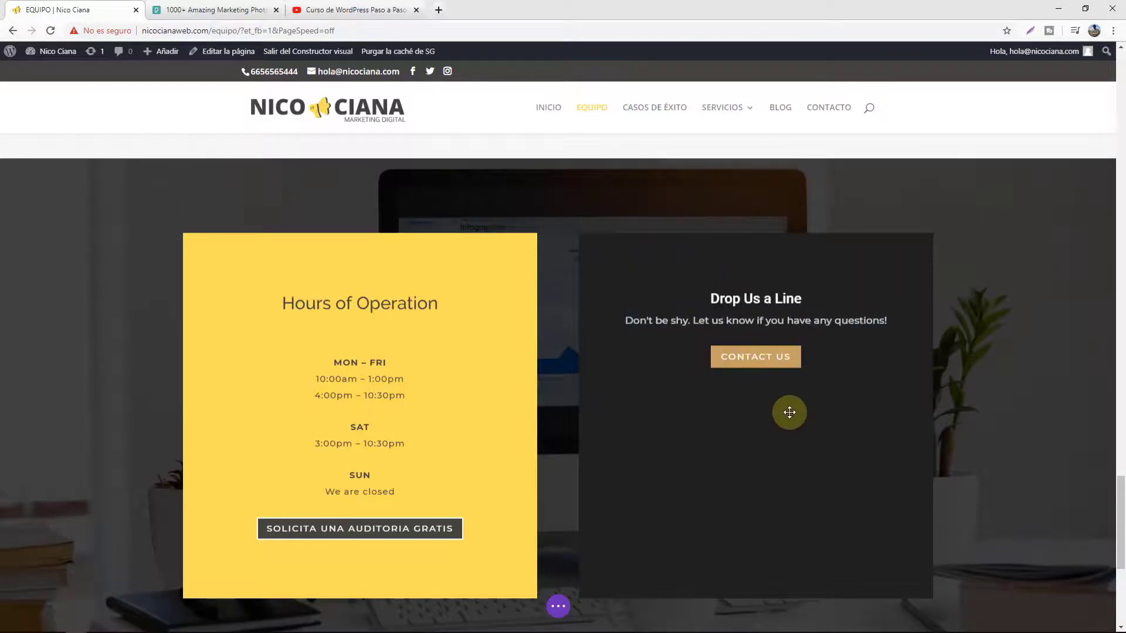
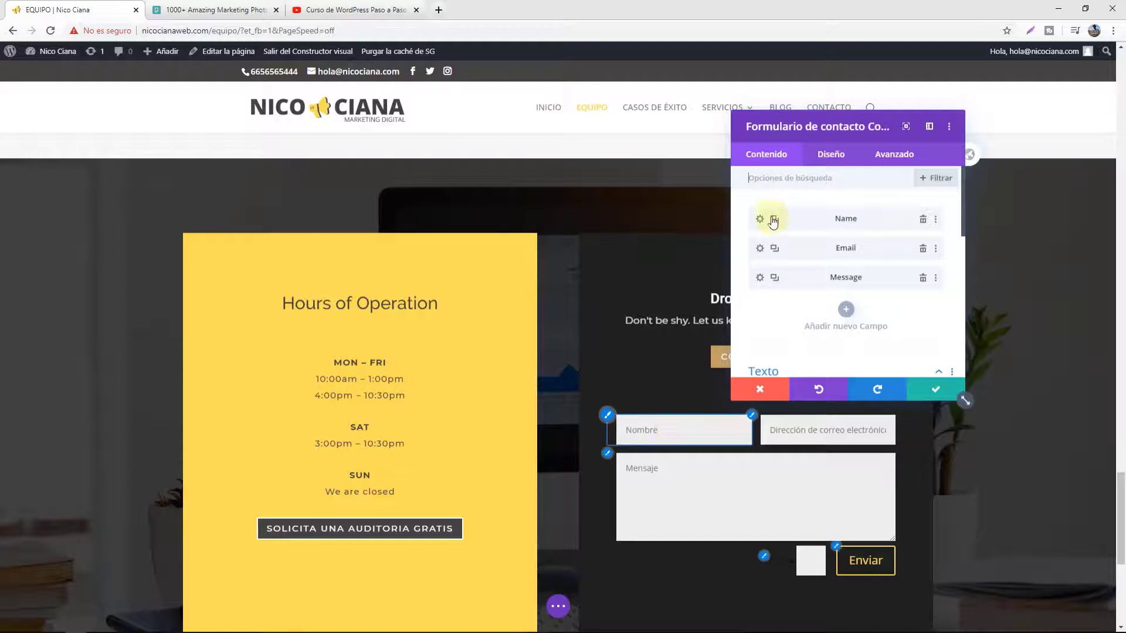
Make the Name field of the contact form full width and save the field's settings.
click(760, 219)
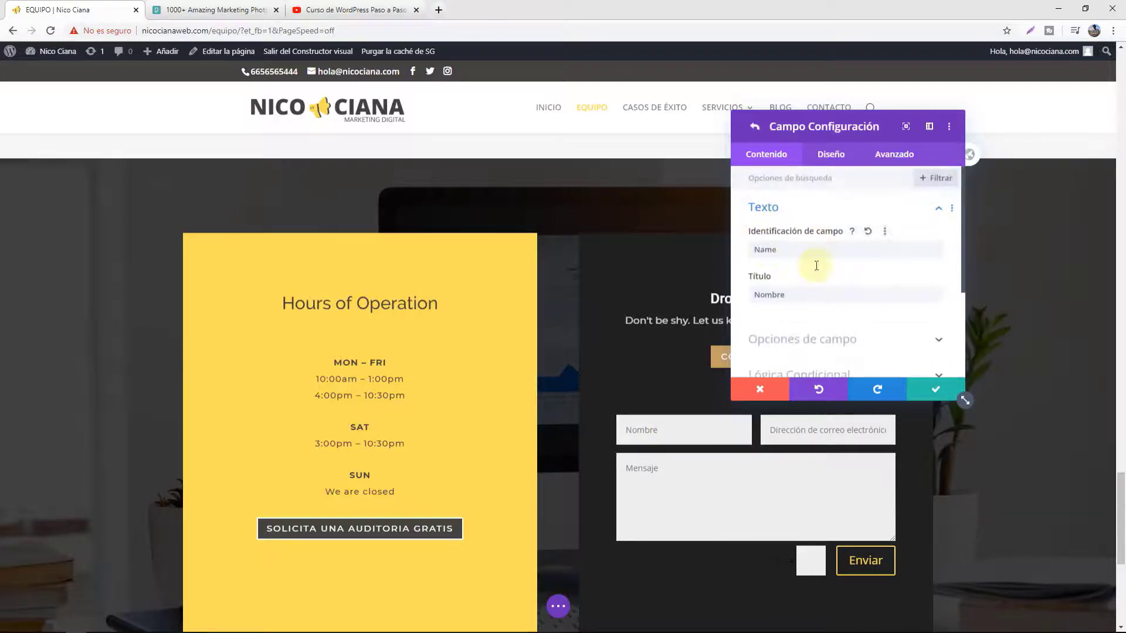
scroll(814, 276, down, 1)
click(810, 287)
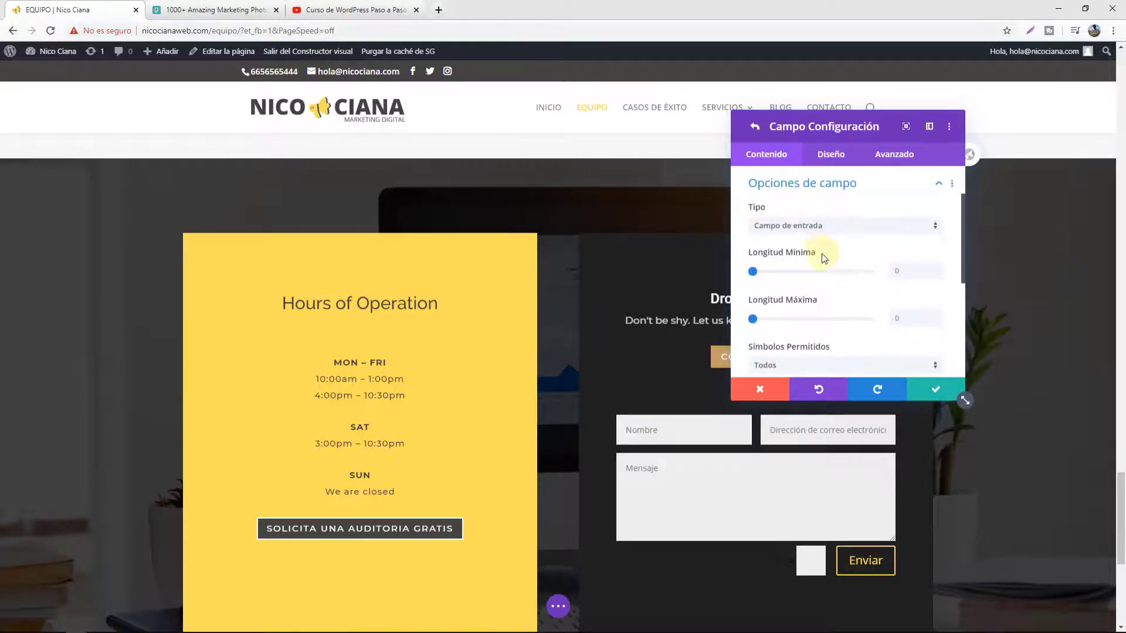
scroll(819, 256, down, 2)
scroll(805, 259, up, 4)
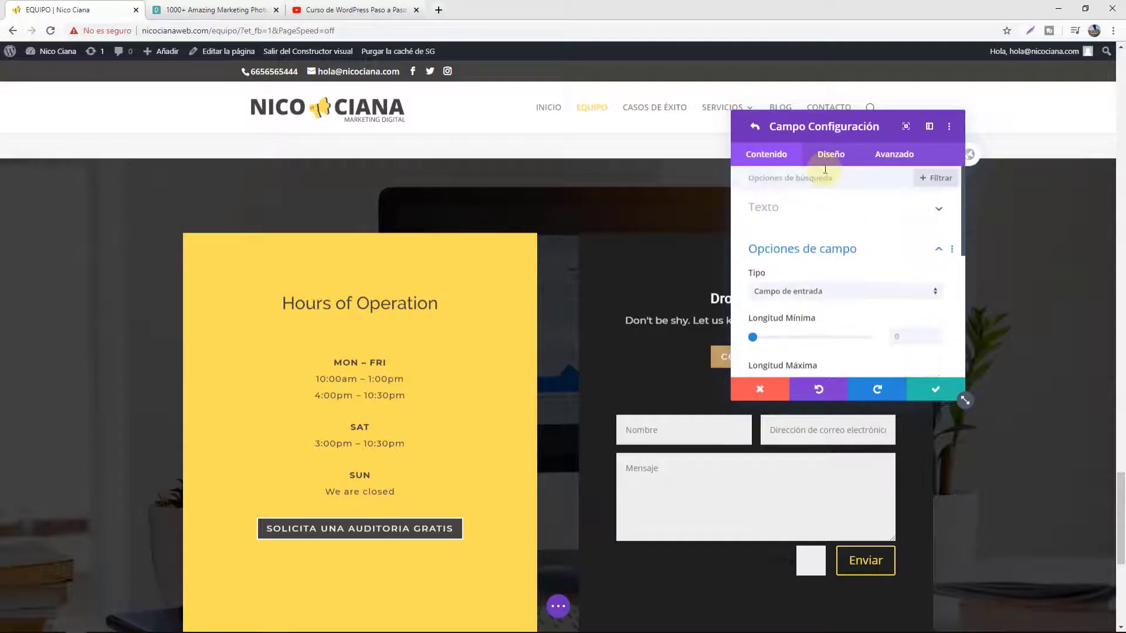
click(831, 154)
click(804, 215)
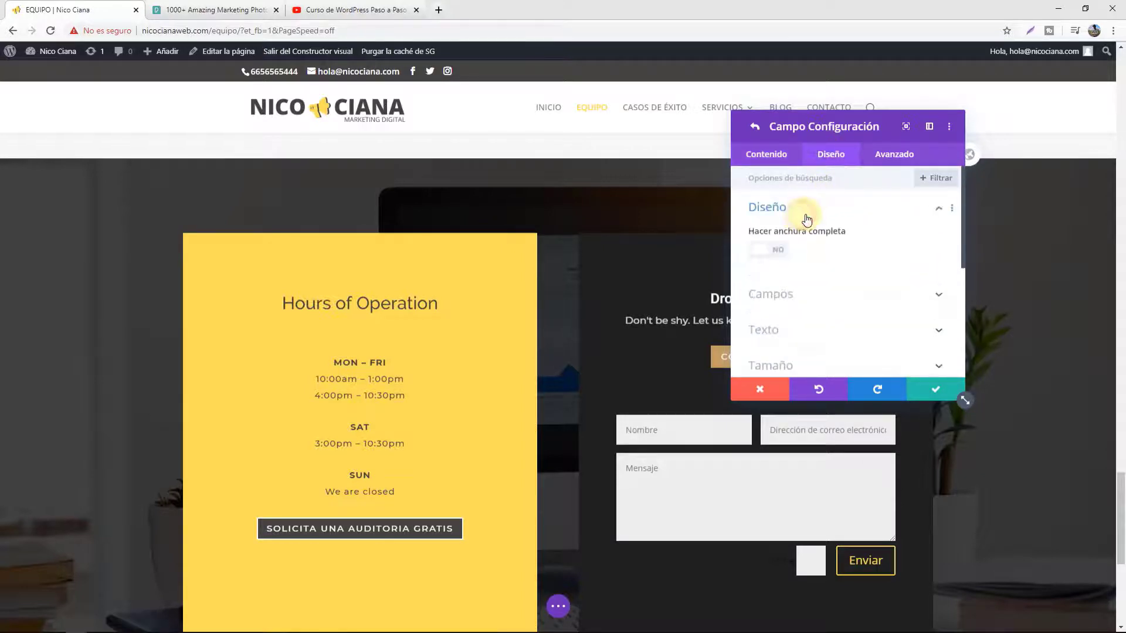
click(776, 257)
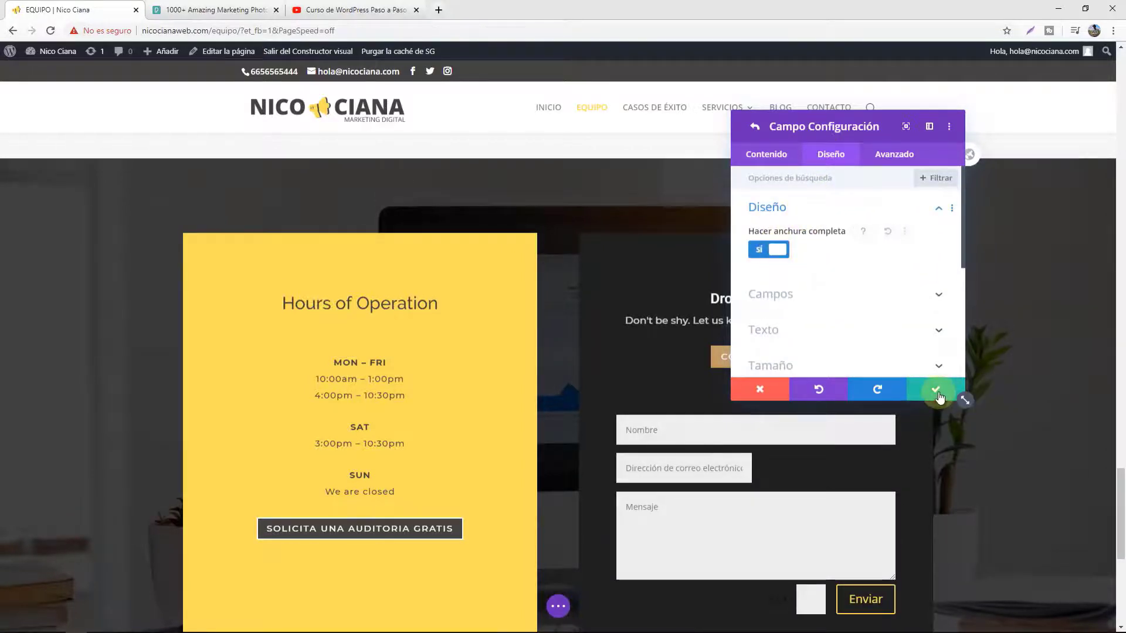
click(786, 448)
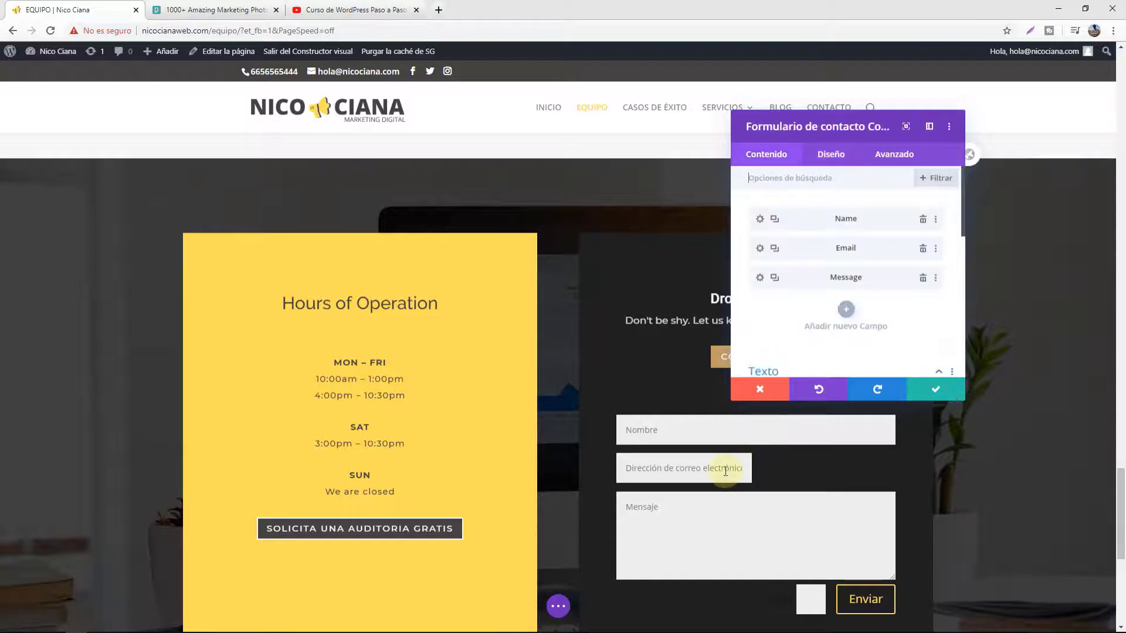
Make the Email field of the contact form full width and save the field's settings.
click(758, 249)
click(830, 154)
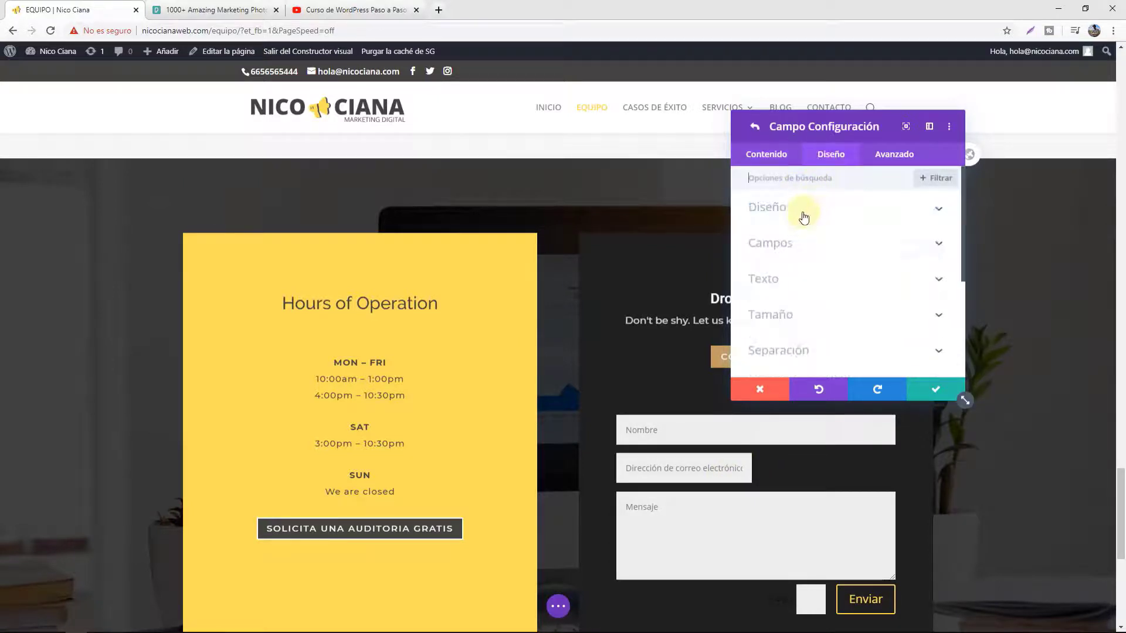
click(801, 208)
click(779, 252)
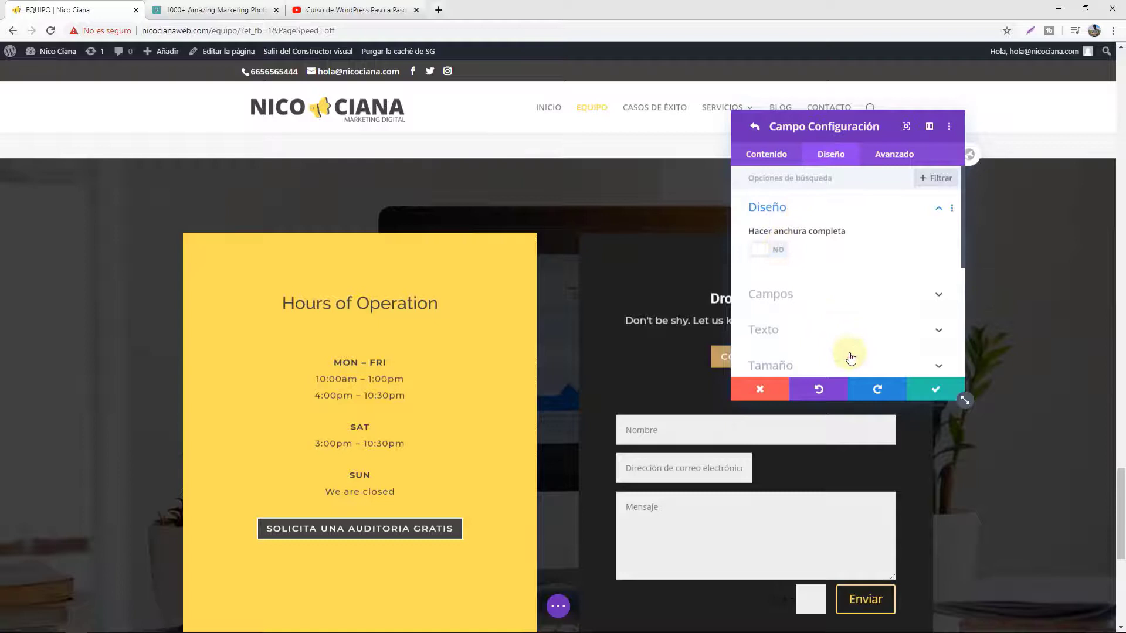
click(934, 391)
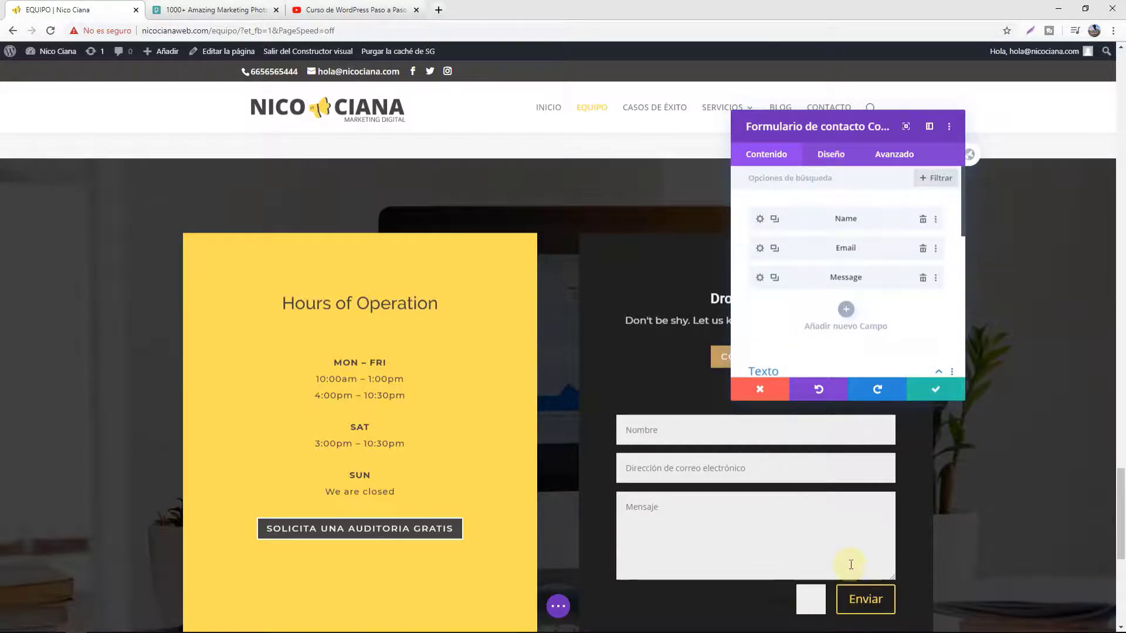
Set the contact form's submit button text to ENVIAR MENSAJE.
scroll(804, 287, down, 2)
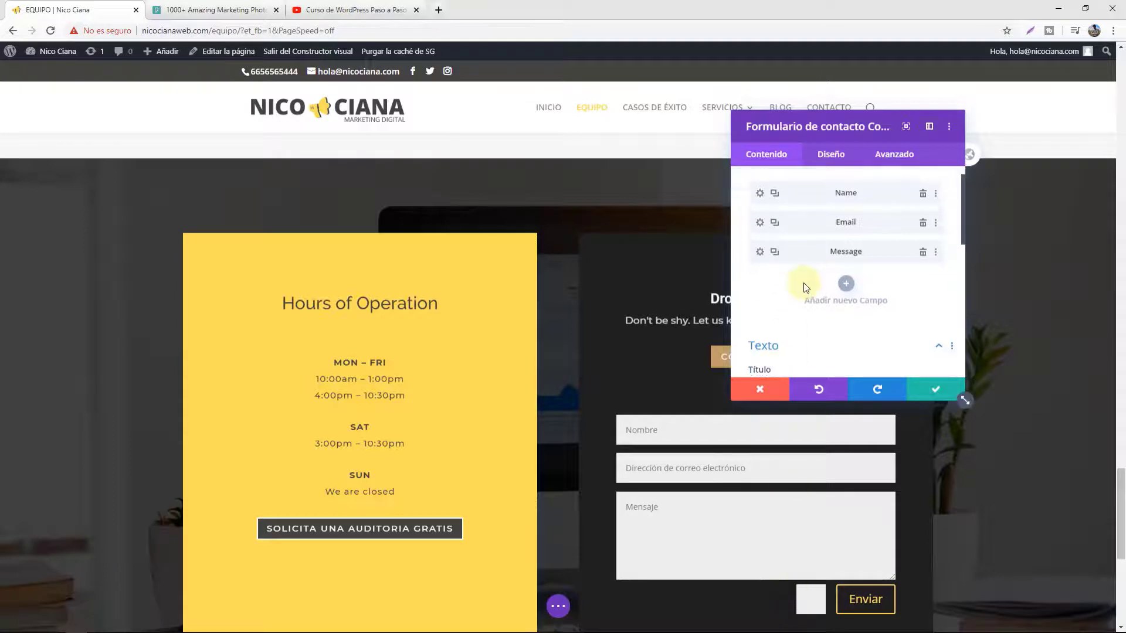
scroll(805, 289, down, 1)
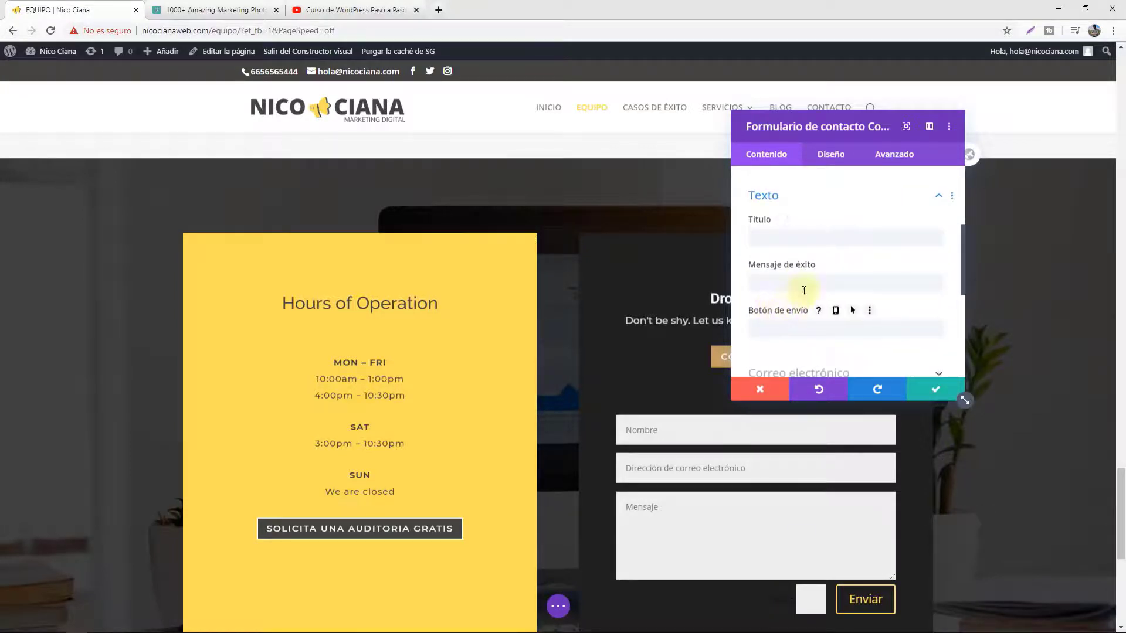
click(800, 330)
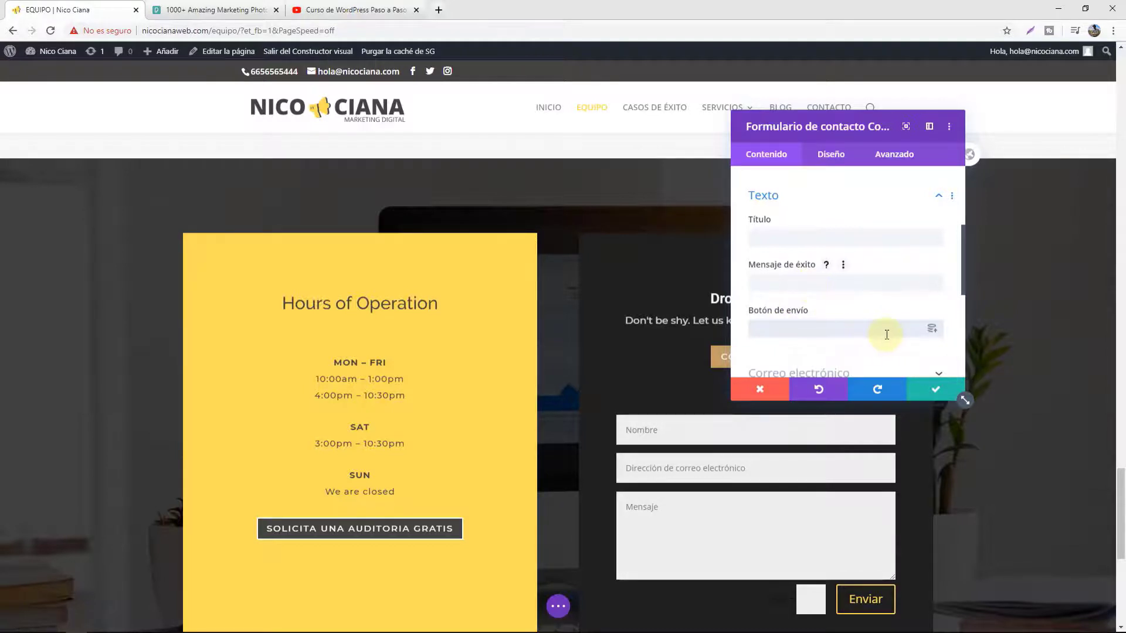
text(ENVIAR)
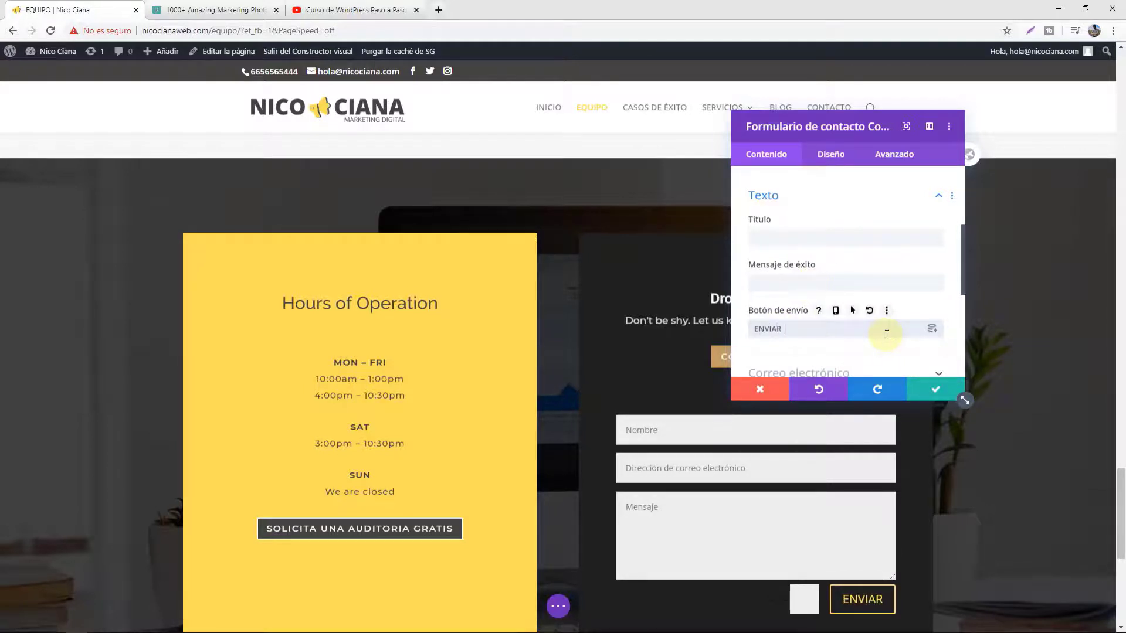
text( MENSAJE)
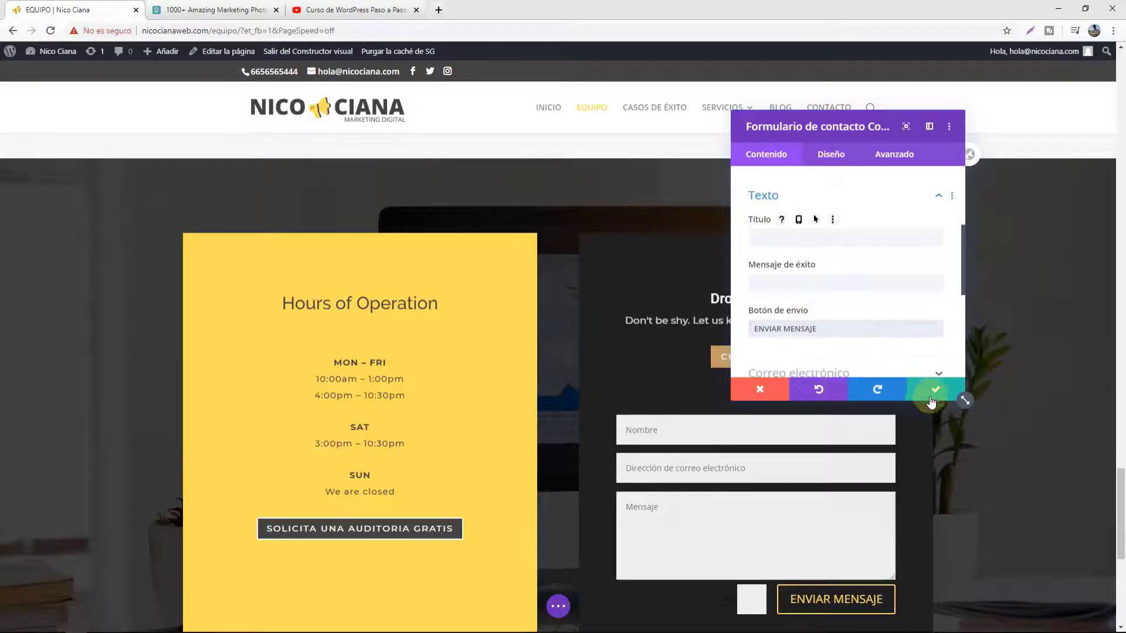
Enter the recipient e-mail address for the contact form's messages.
scroll(812, 331, down, 1)
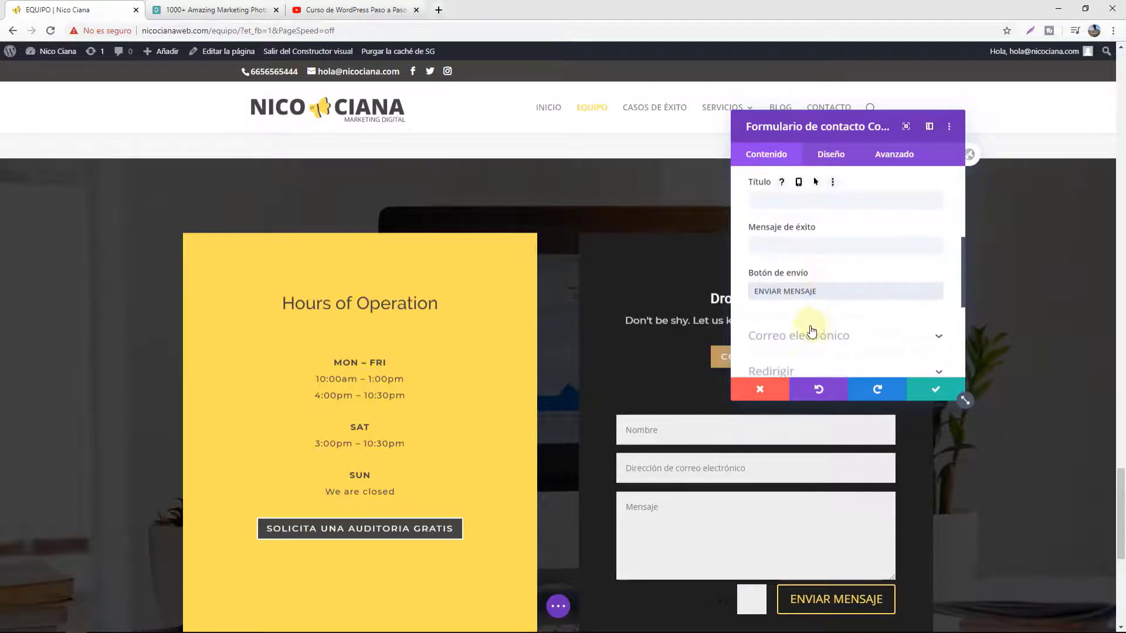
scroll(812, 331, down, 1)
click(810, 311)
click(787, 233)
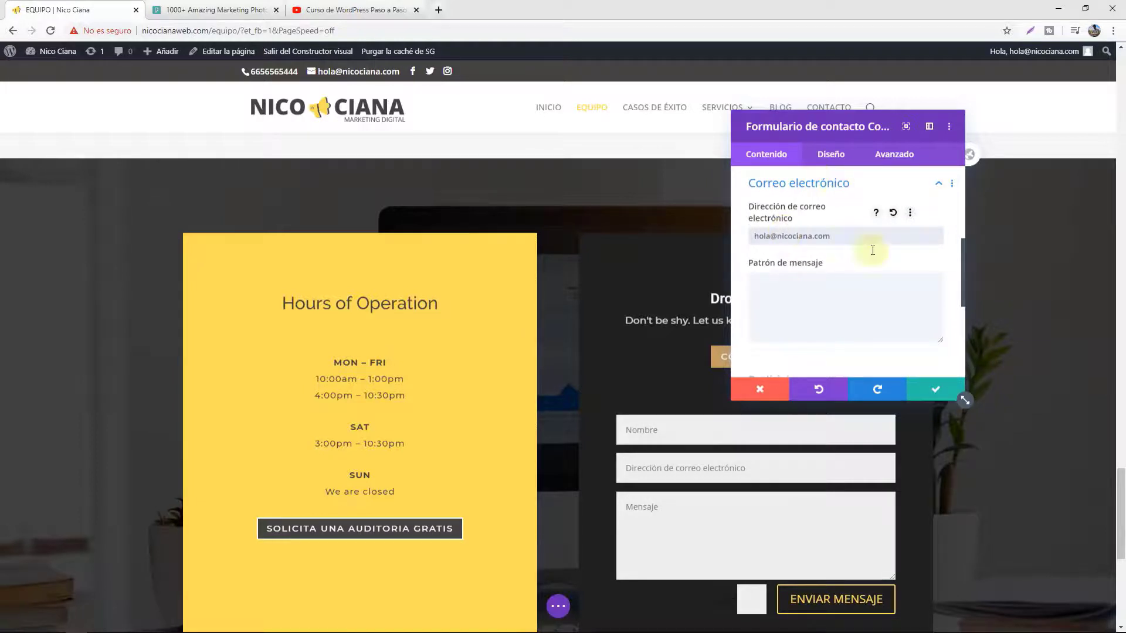
click(920, 397)
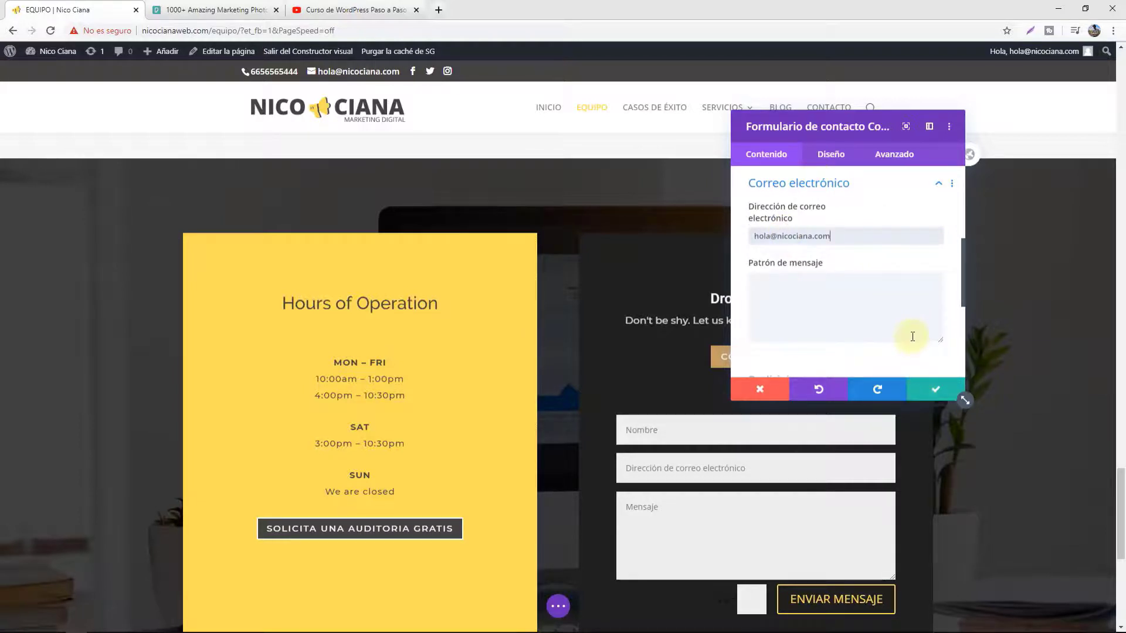
Set the contact form's success message to "Hemos recibido su mensaje!" and save the module.
scroll(847, 352, up, 2)
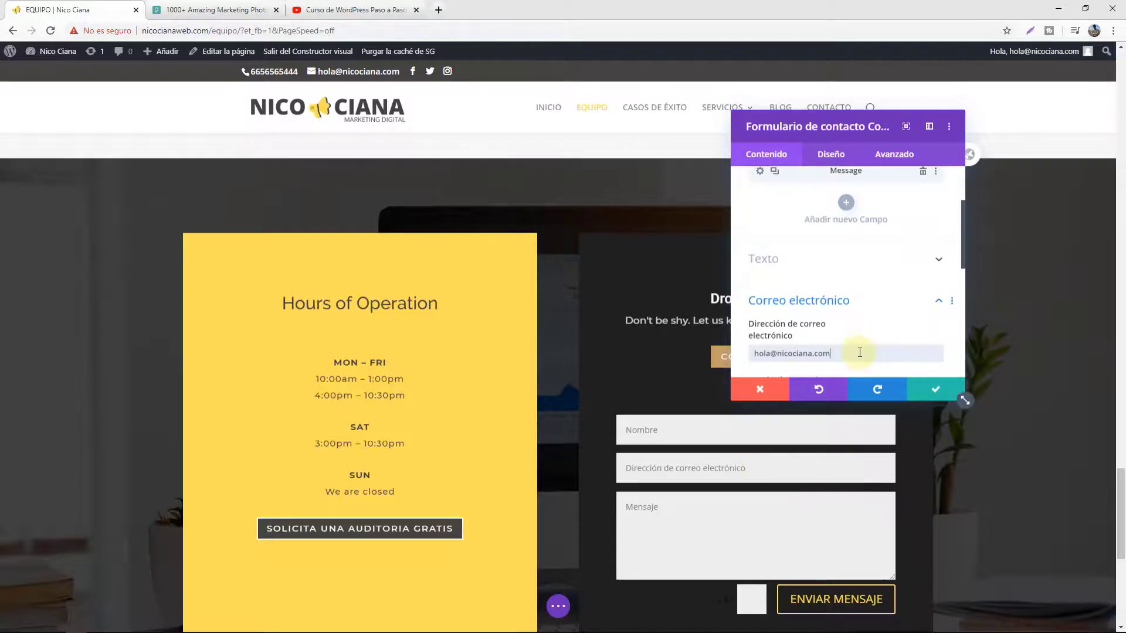
scroll(887, 311, up, 2)
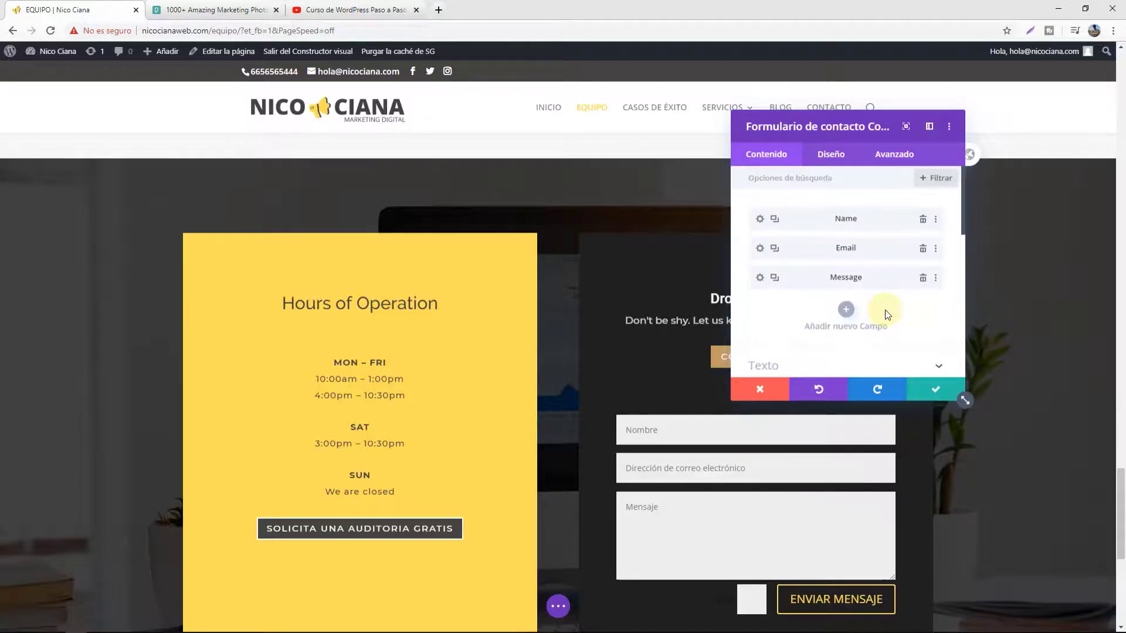
scroll(885, 313, down, 2)
click(899, 288)
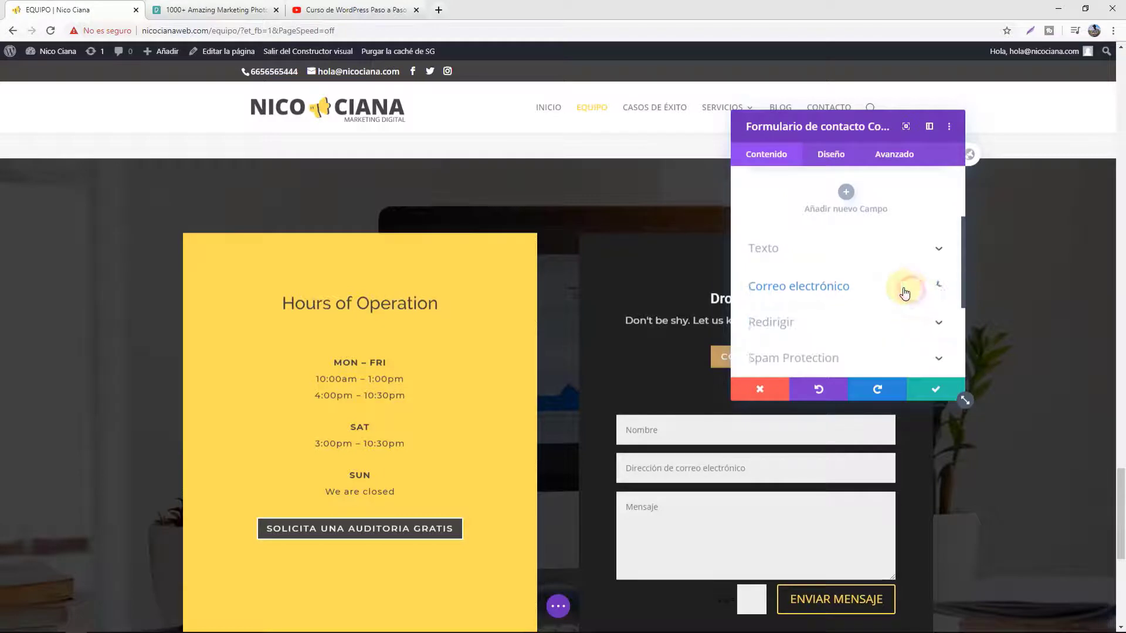
click(852, 248)
click(839, 277)
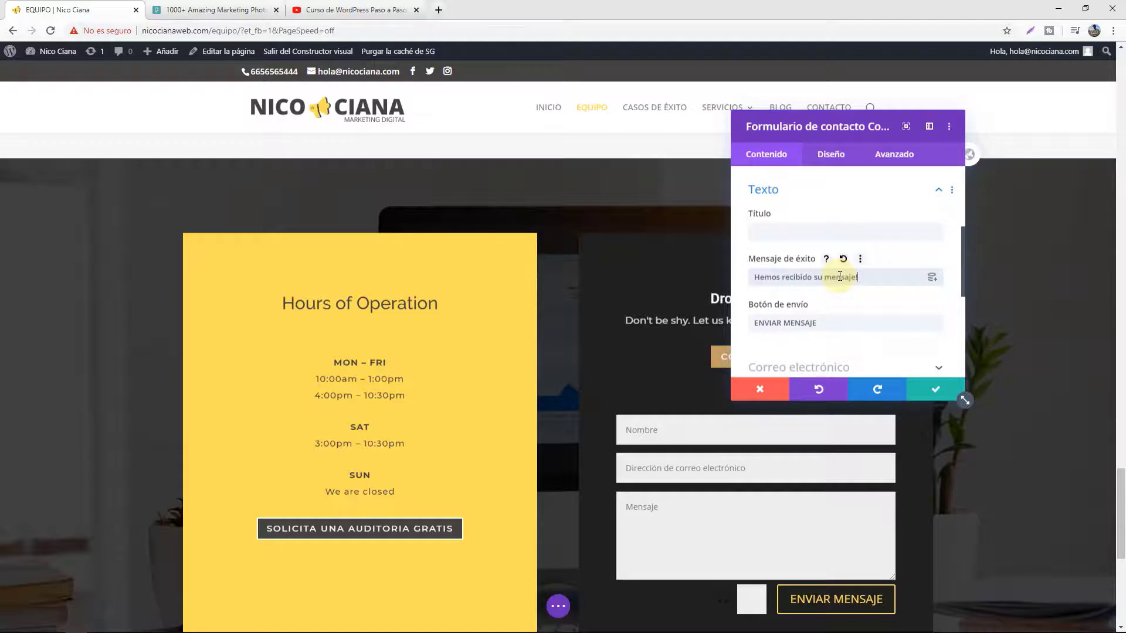
click(935, 389)
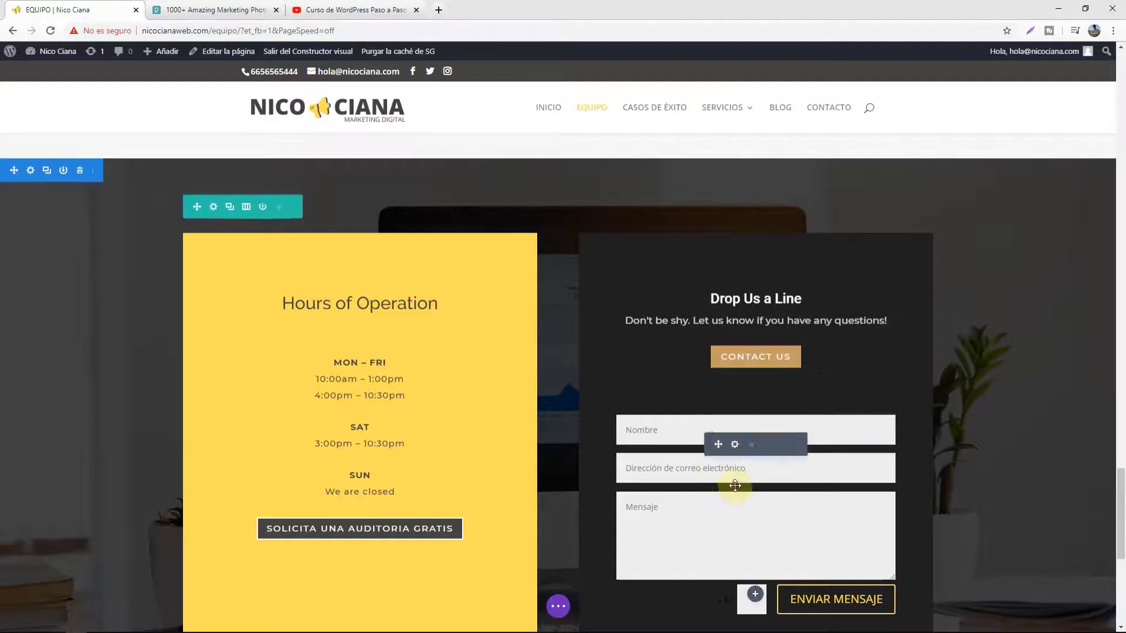
Enable custom styles for the contact form's ENVIAR MENSAJE button and set its text size to 17px.
click(735, 445)
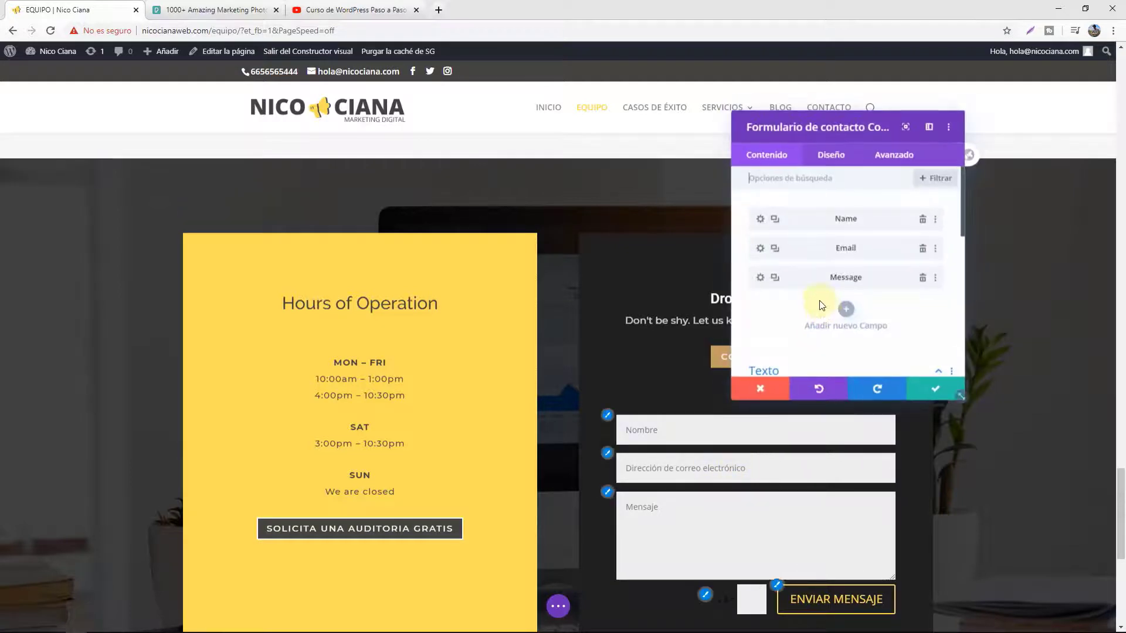
click(777, 584)
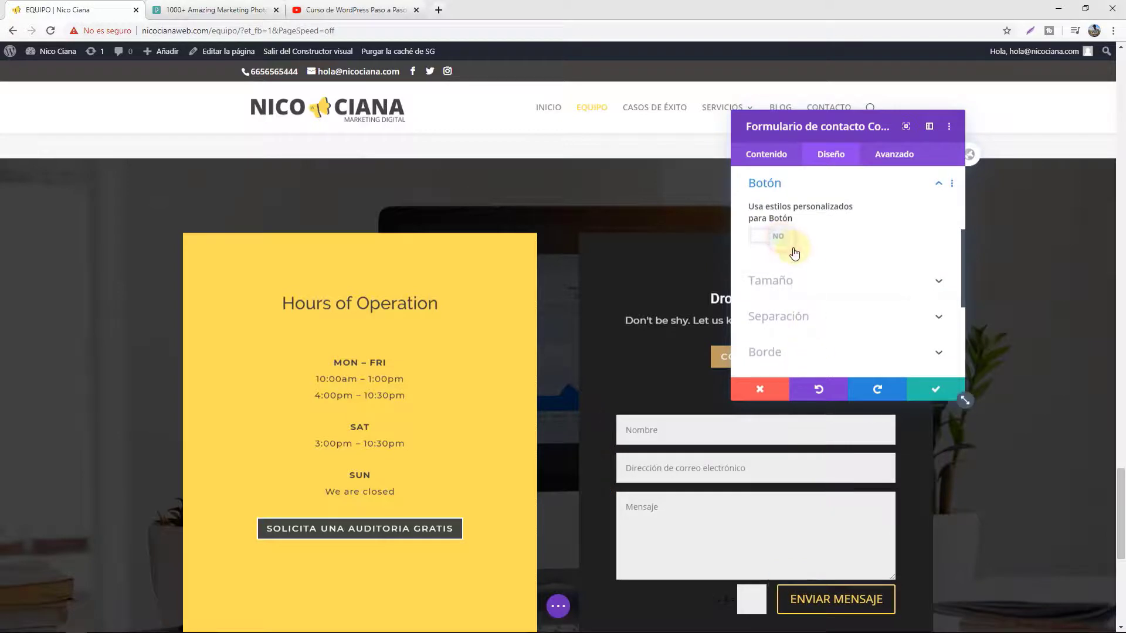
click(793, 251)
scroll(842, 323, down, 1)
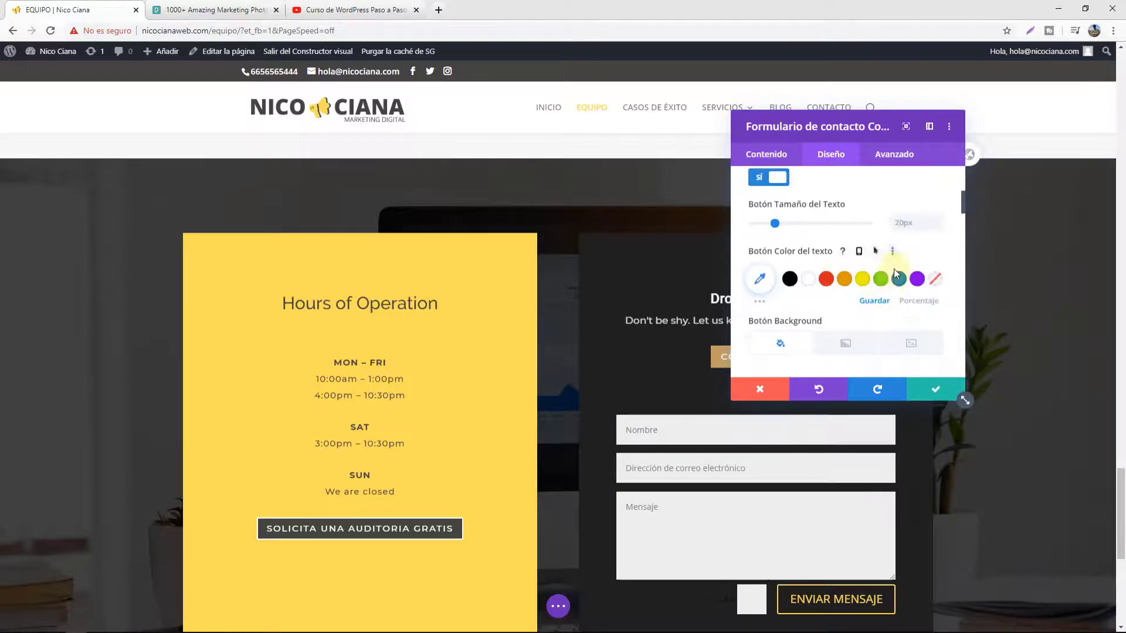
click(770, 221)
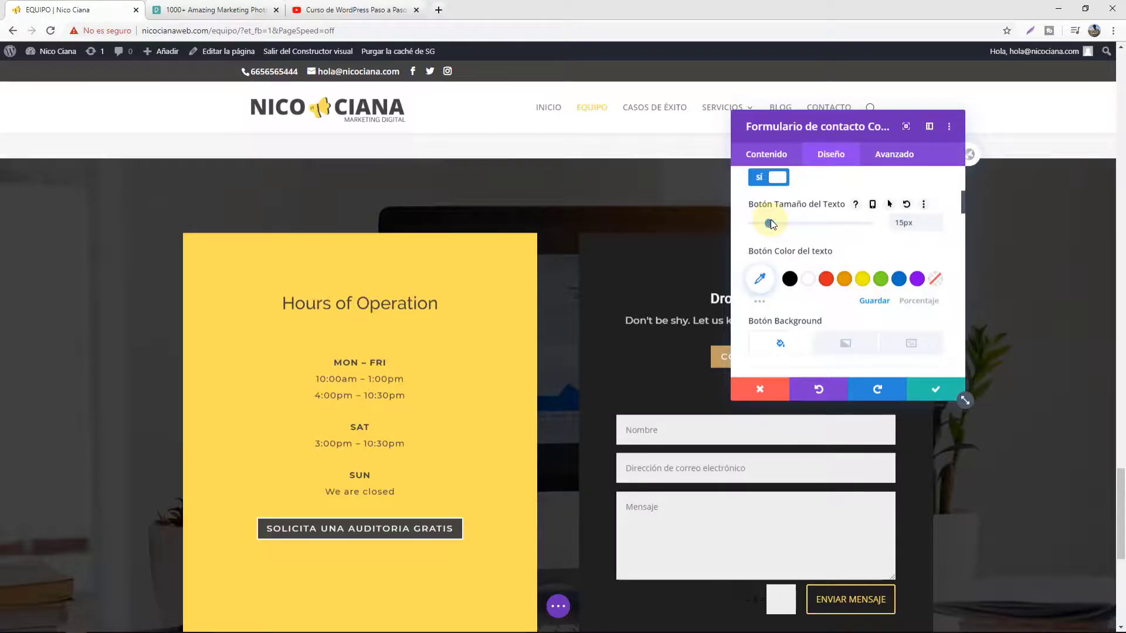
scroll(814, 285, down, 2)
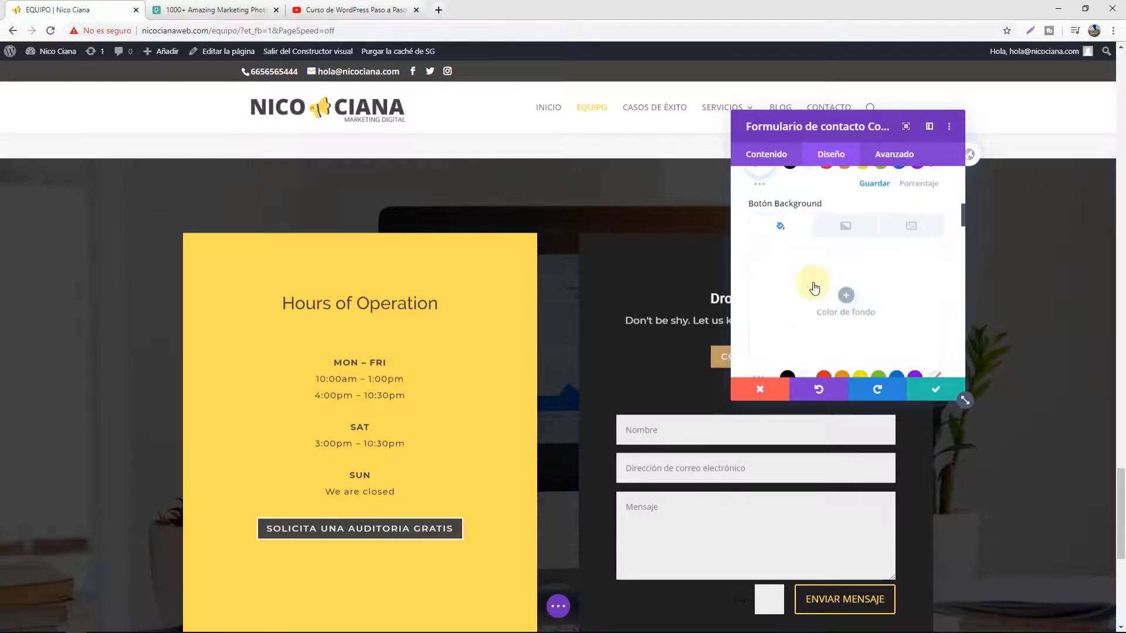
scroll(814, 286, down, 2)
scroll(815, 286, up, 7)
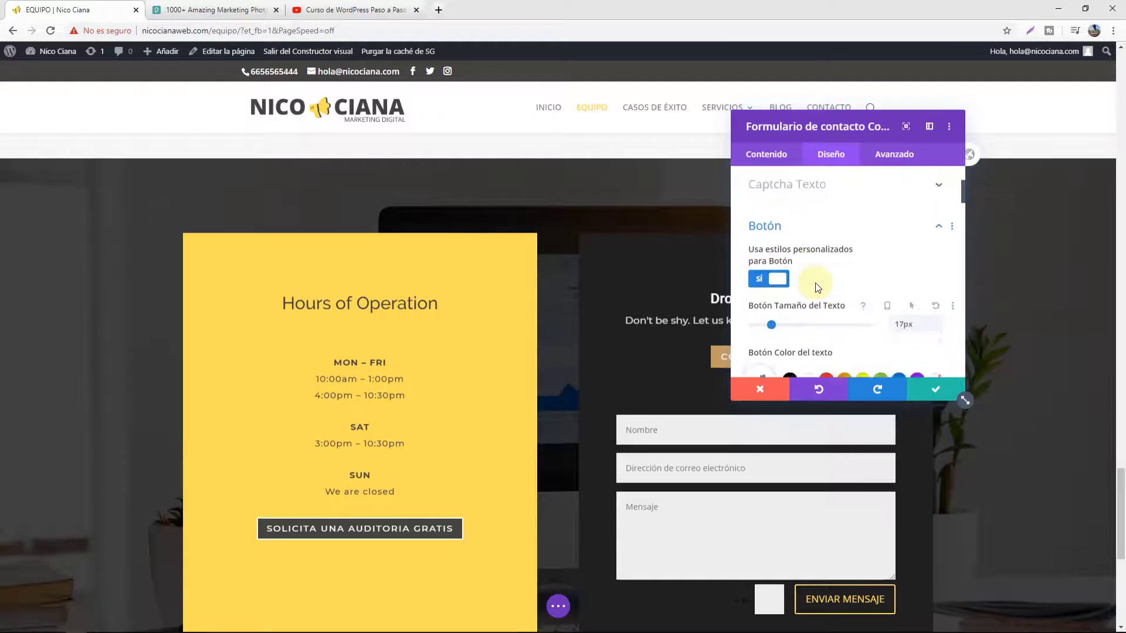
Set the ENVIAR MENSAJE button's background to the brand yellow #ffde59 copied from the Notepad color list.
scroll(818, 287, down, 5)
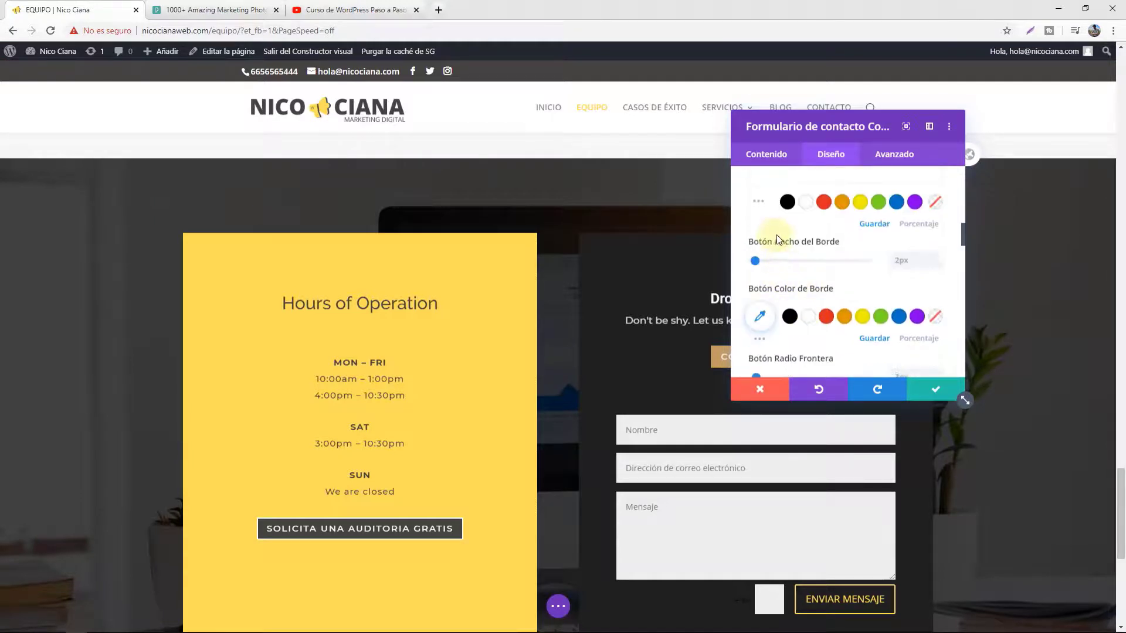
scroll(781, 277, up, 3)
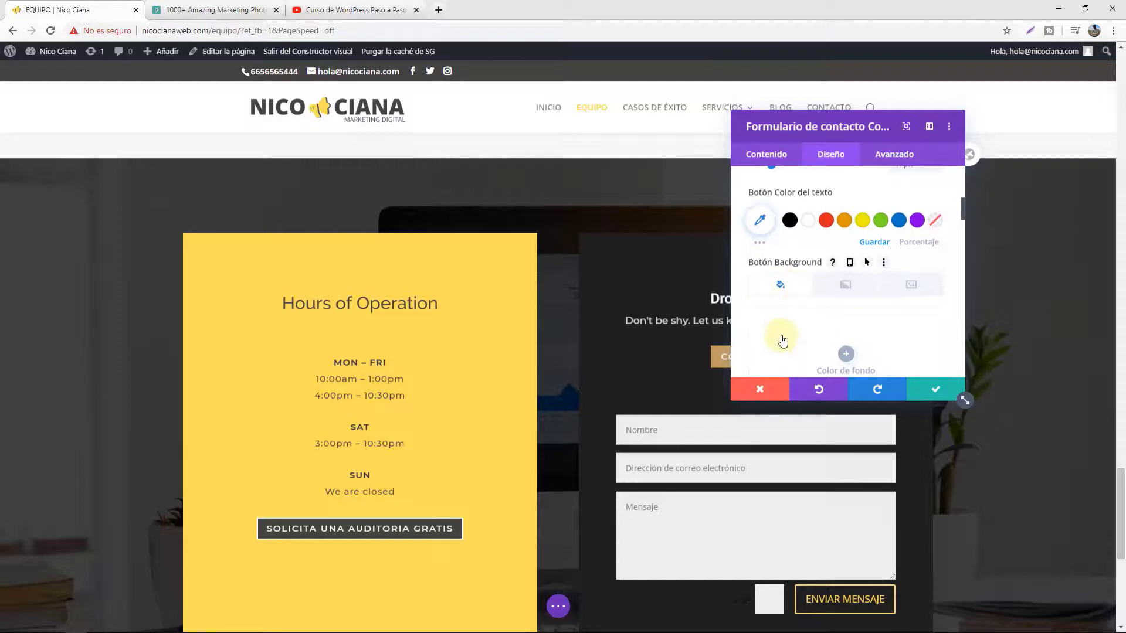
scroll(806, 334, down, 1)
click(789, 308)
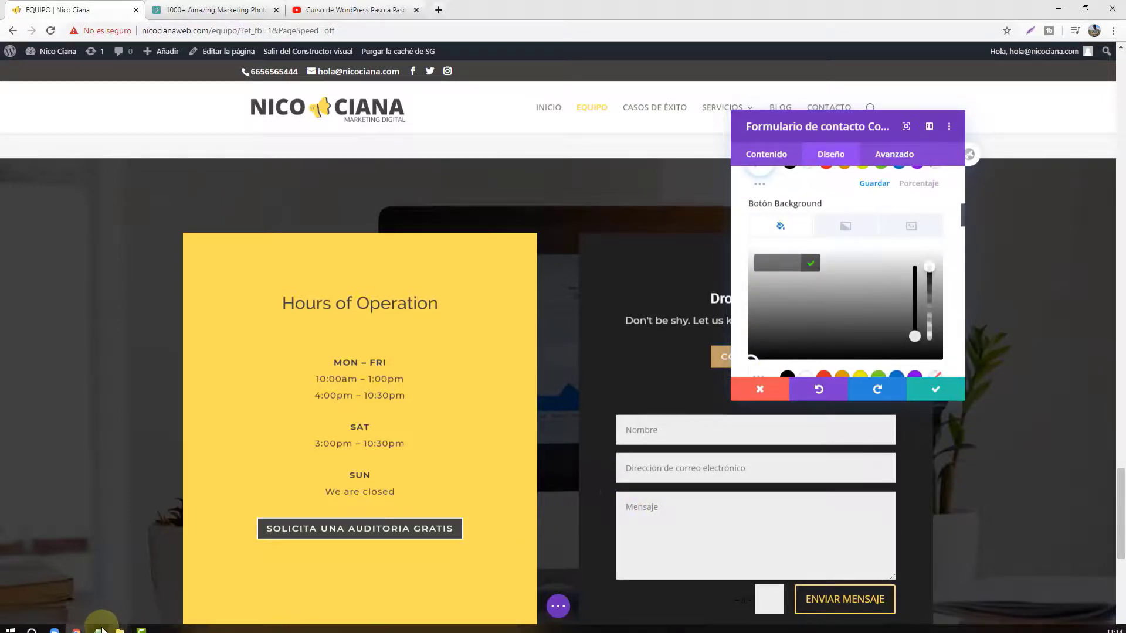
mouse_move(98, 629)
click(165, 583)
click(378, 356)
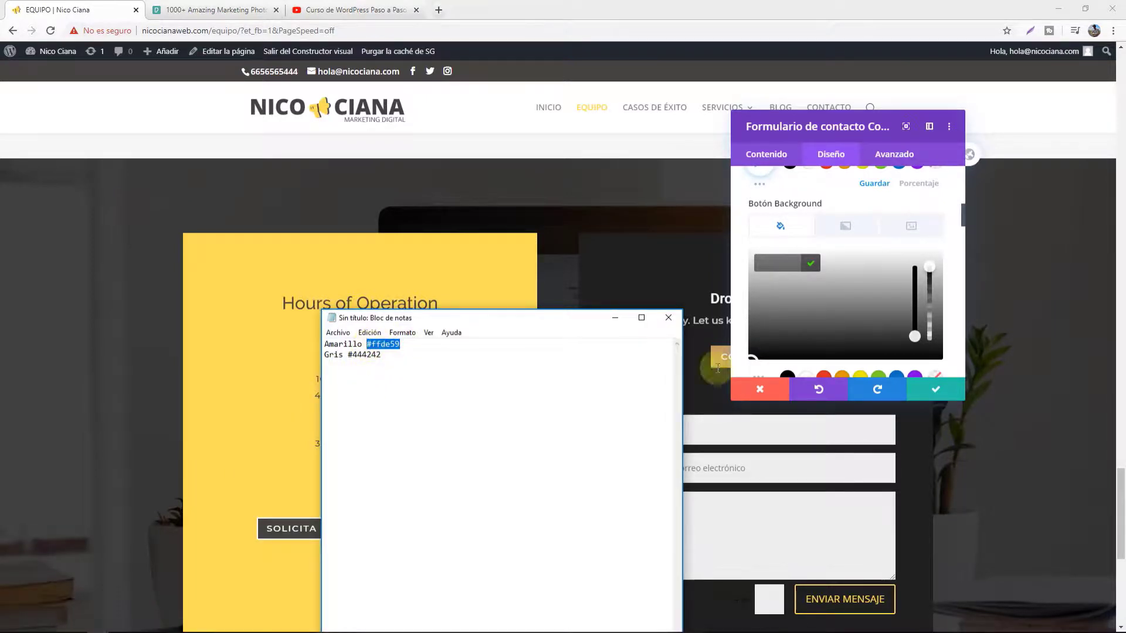
click(780, 263)
text(#ffde59)
click(875, 363)
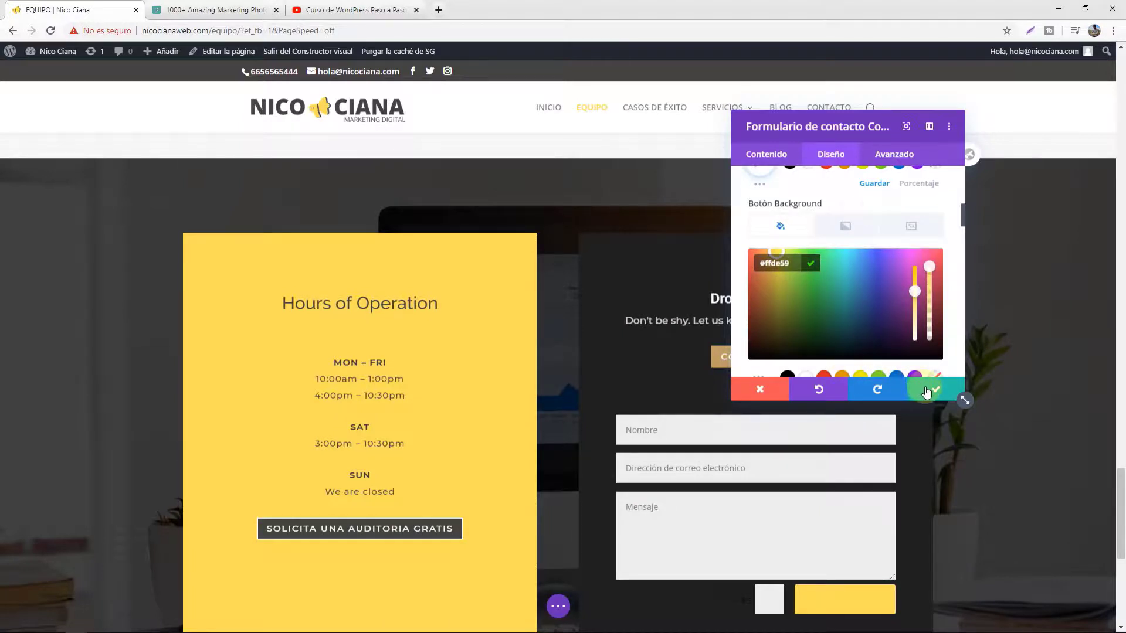
Set the ENVIAR MENSAJE button's text color to the brand gray #444242 copied from the Notepad color list.
scroll(850, 299, down, 1)
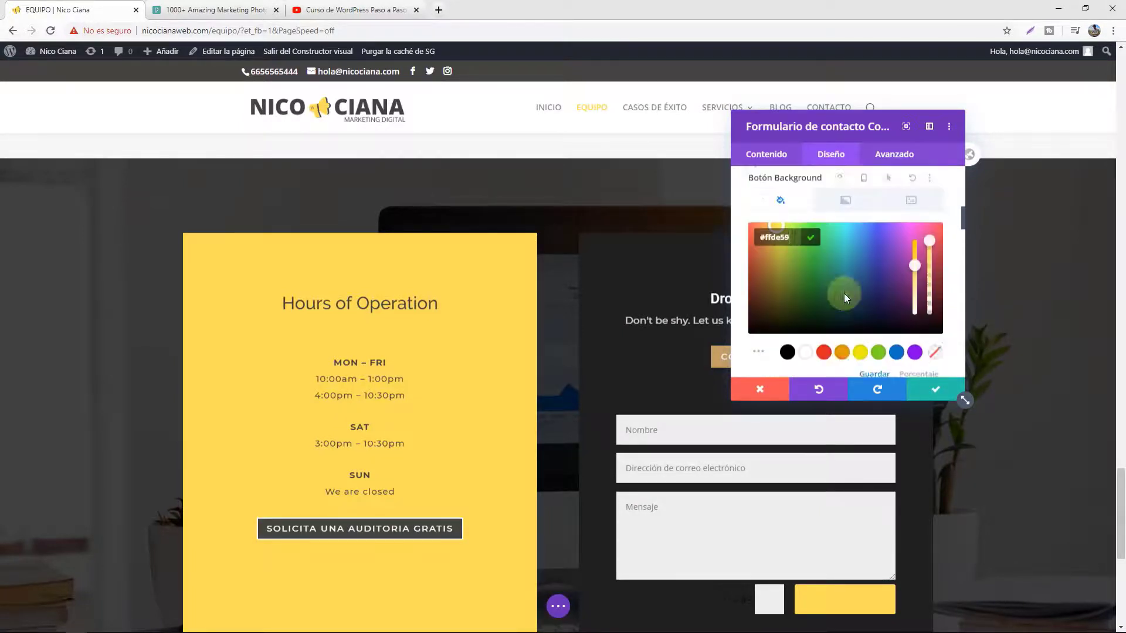
scroll(843, 293, up, 3)
click(759, 281)
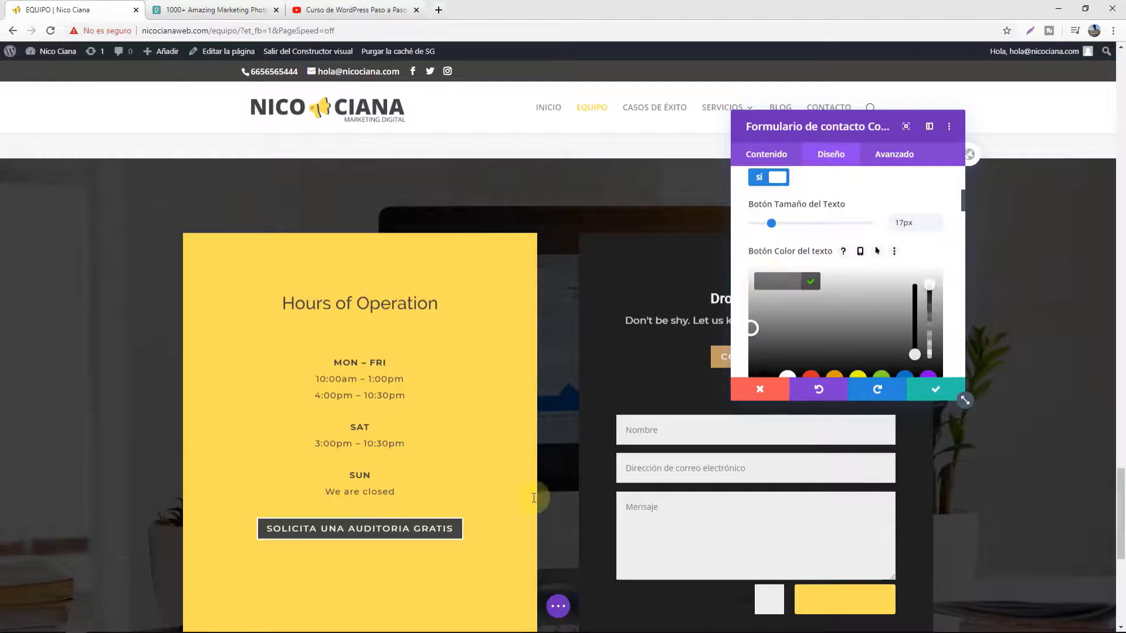
mouse_move(98, 628)
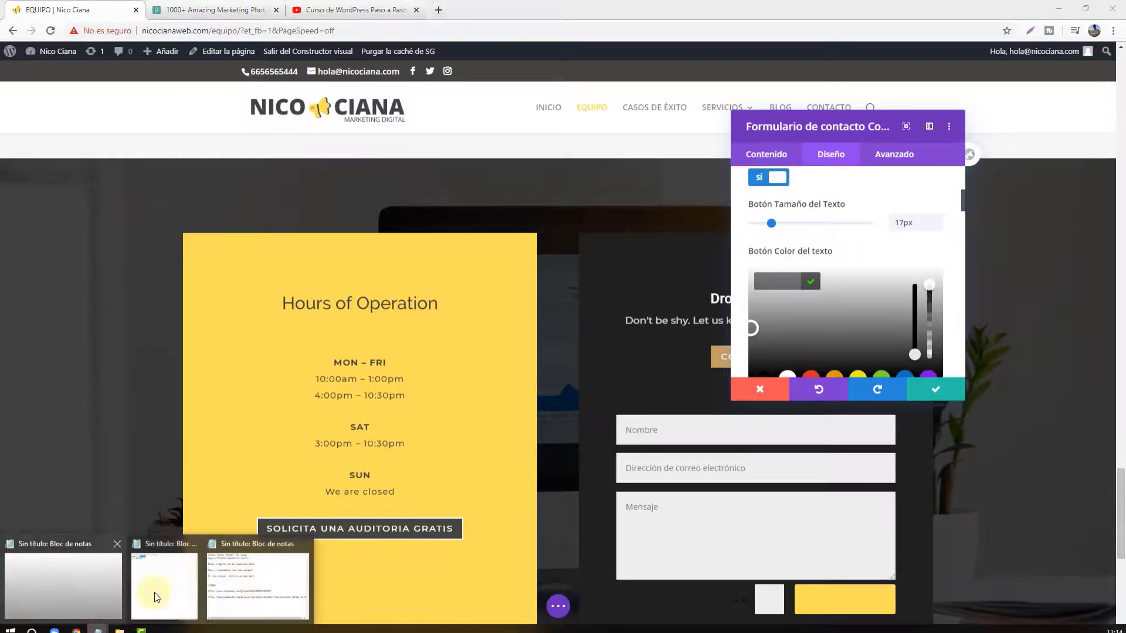
click(174, 581)
drag(382, 355, 347, 358)
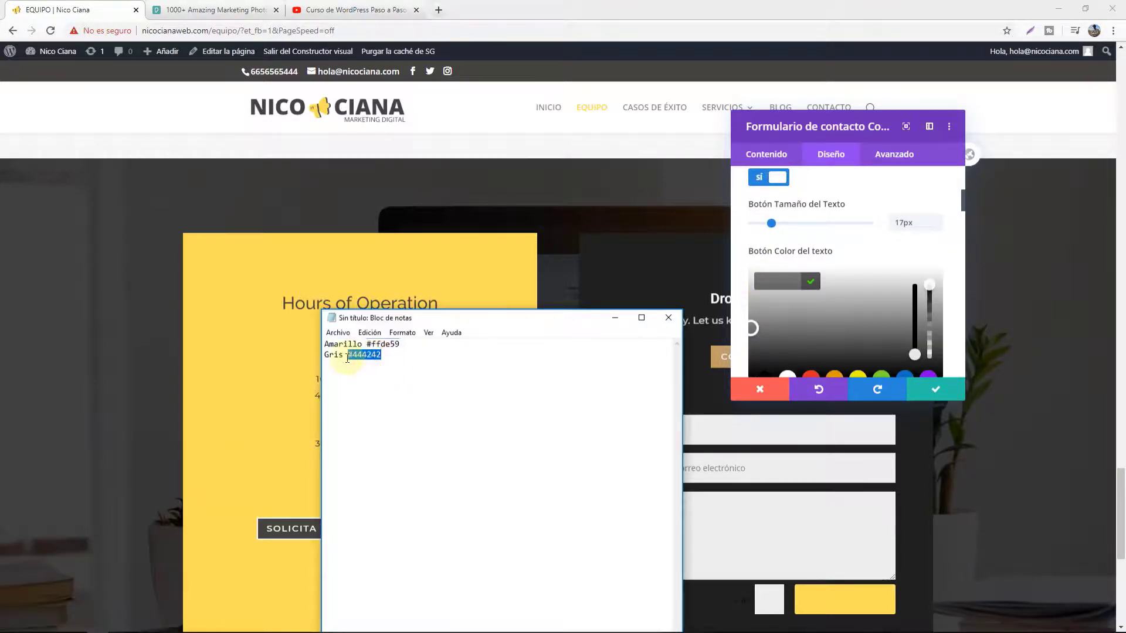
key(ctrl+c)
click(777, 282)
key(ctrl+v)
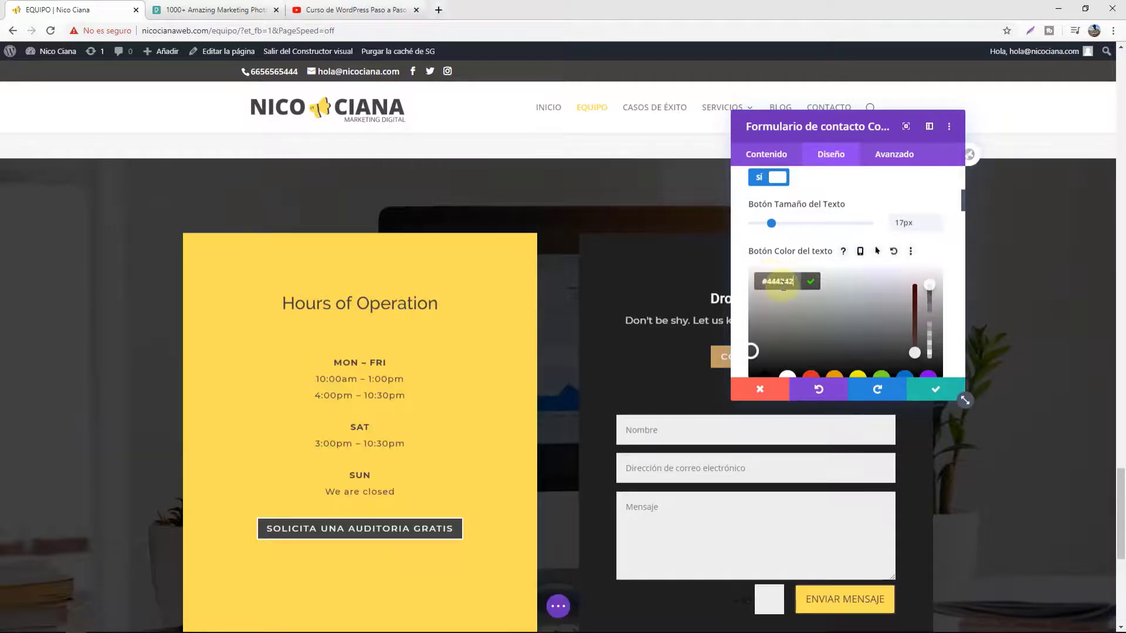
click(933, 391)
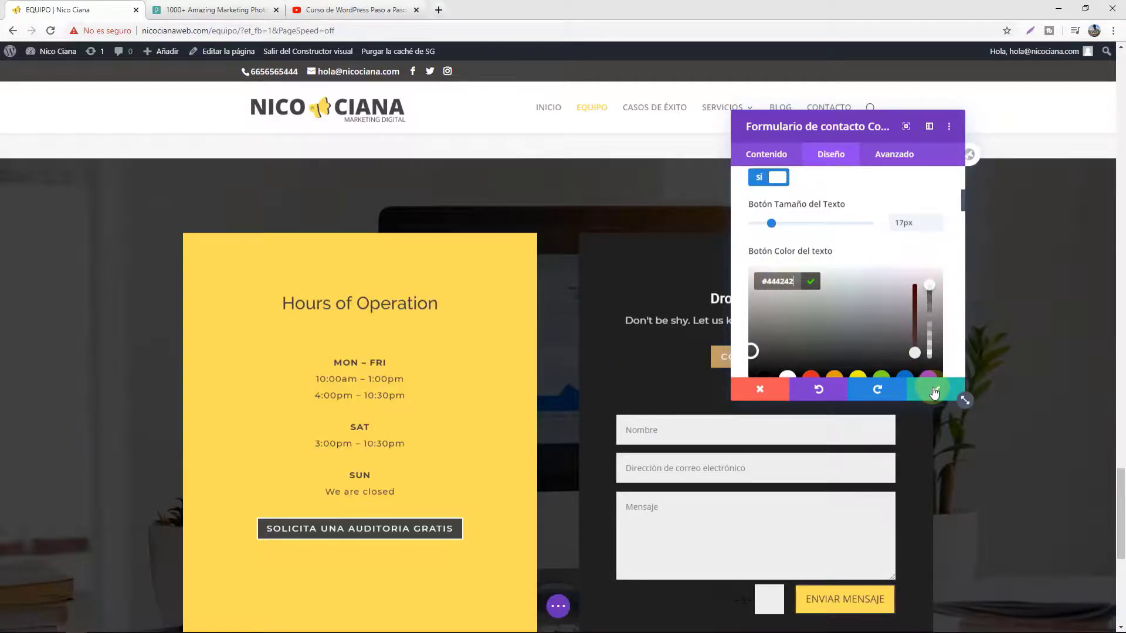
Set the font of the ENVIAR MENSAJE button to Raleway.
scroll(866, 322, down, 6)
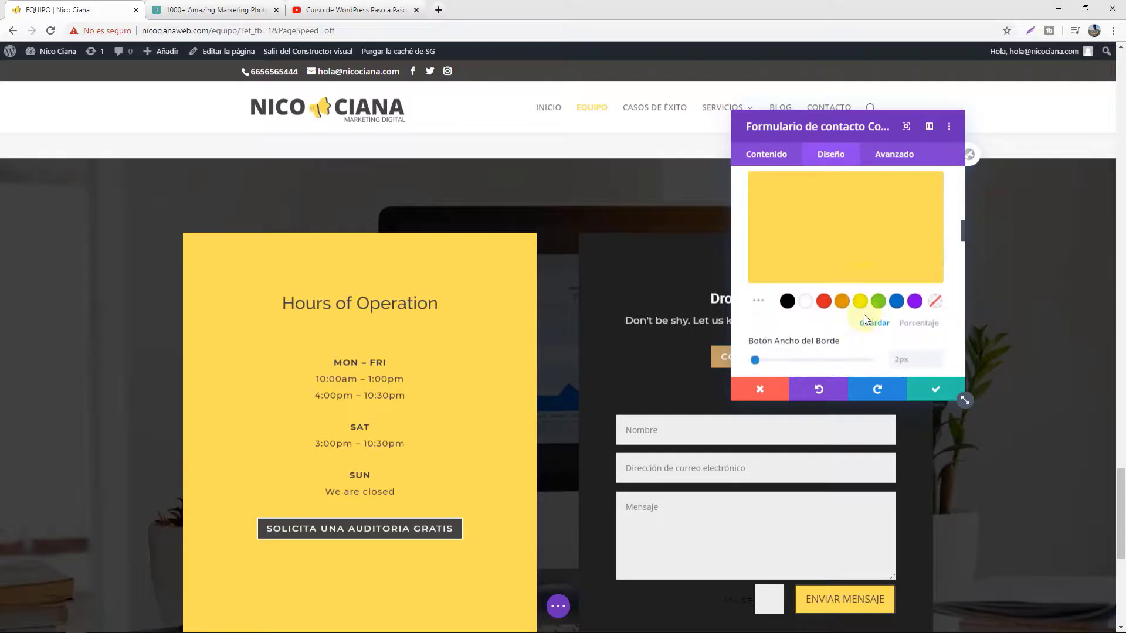
scroll(864, 315, down, 4)
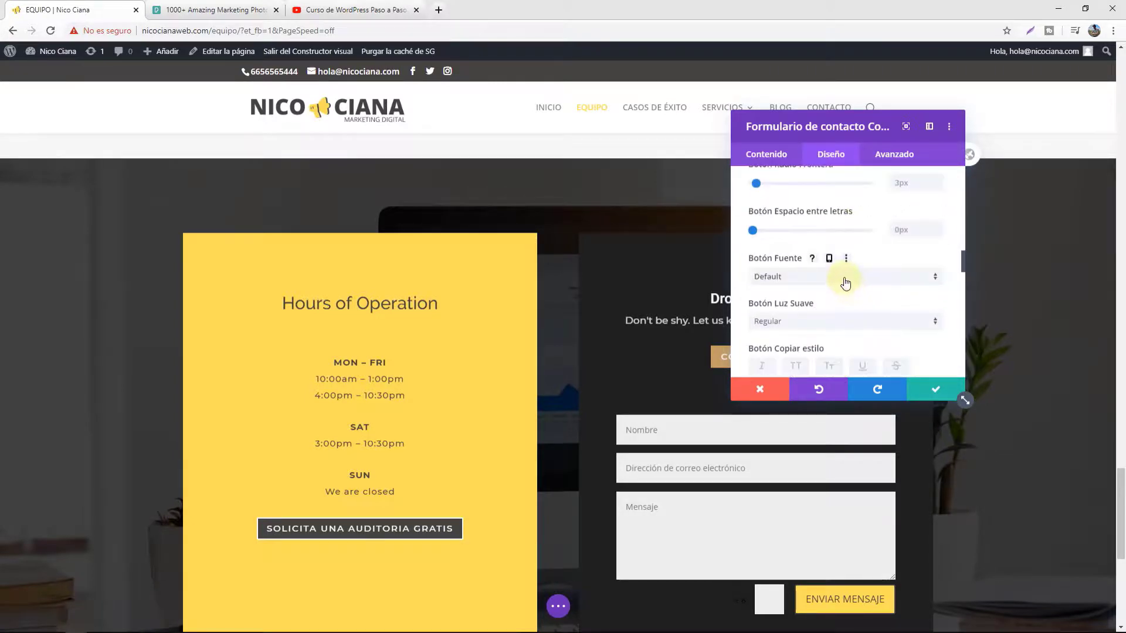
click(845, 279)
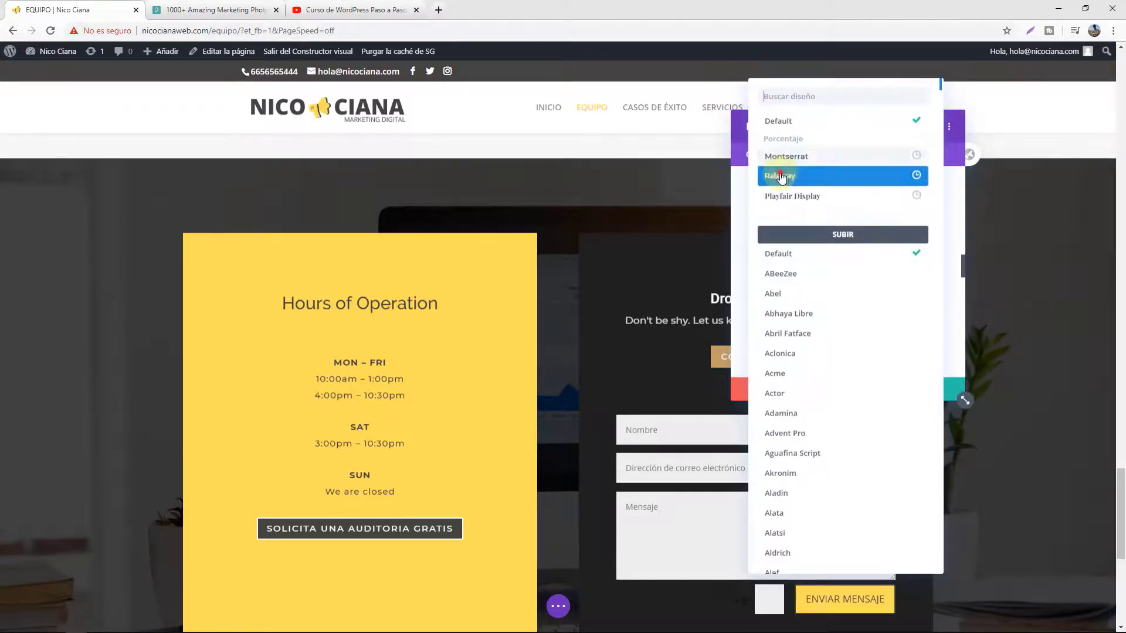
click(1002, 266)
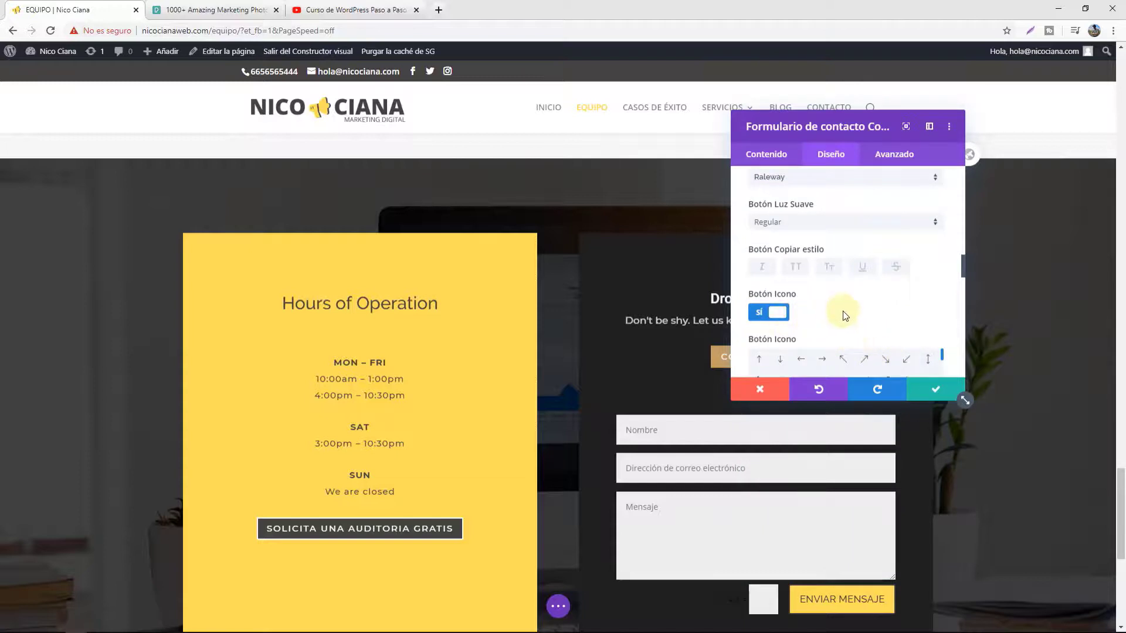
Assign the double right chevron icon (») to the ENVIAR MENSAJE button and save the contact form module.
scroll(844, 328, down, 1)
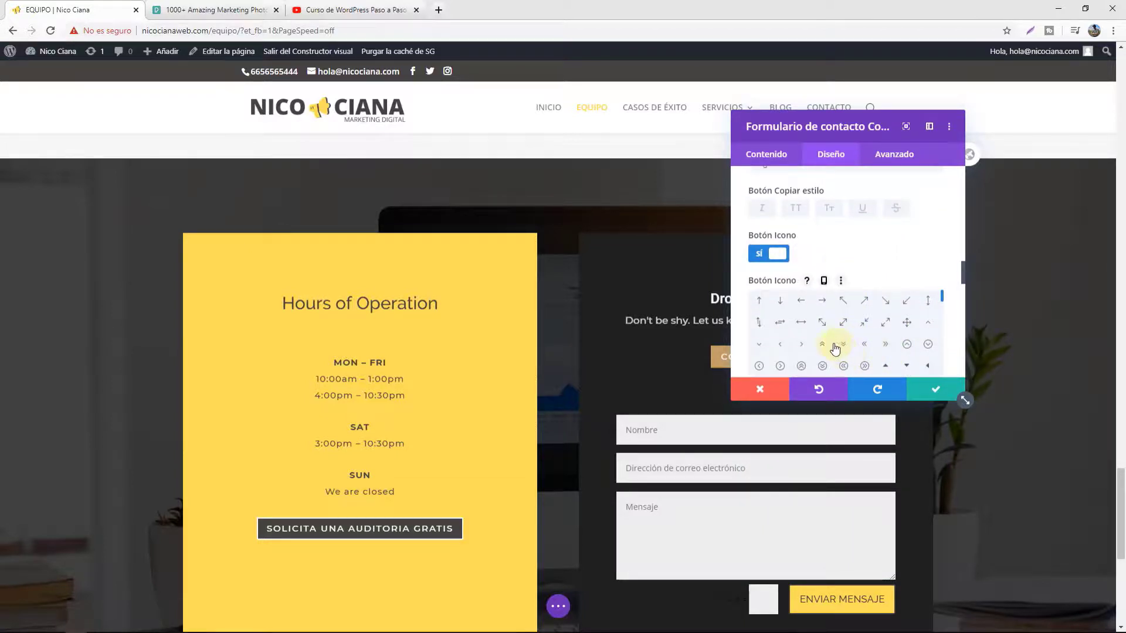
click(886, 345)
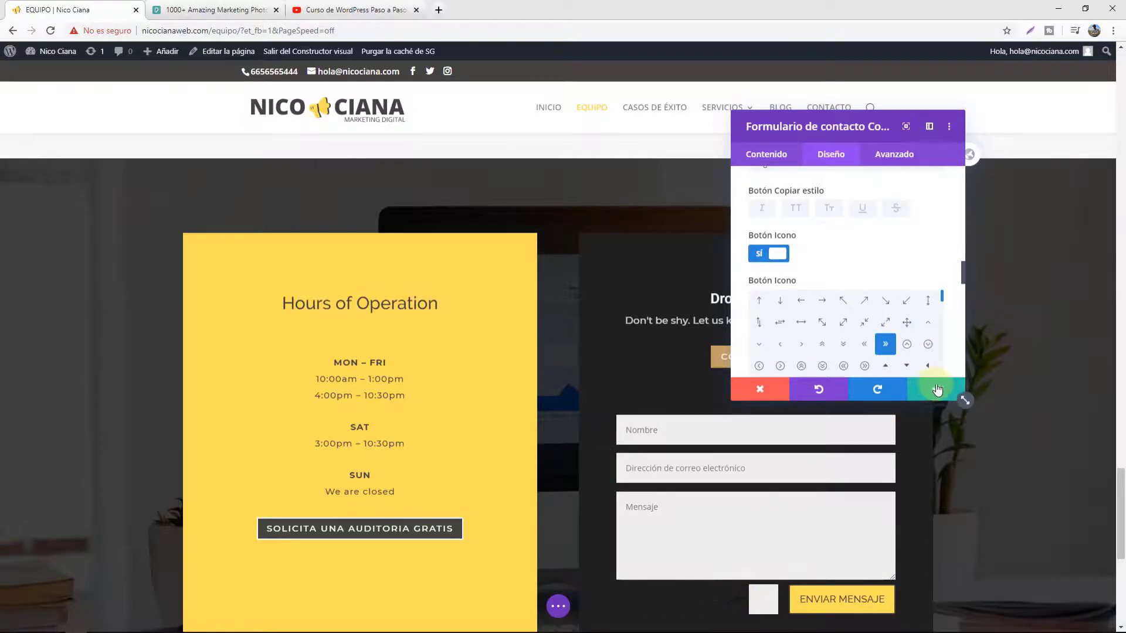
scroll(891, 349, down, 5)
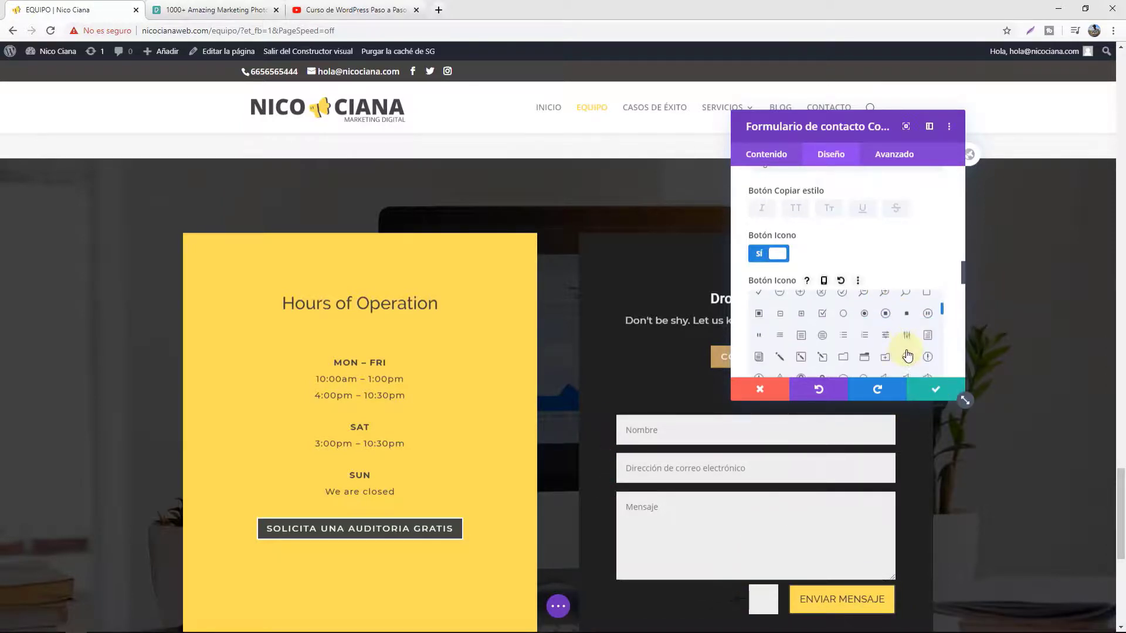
click(939, 391)
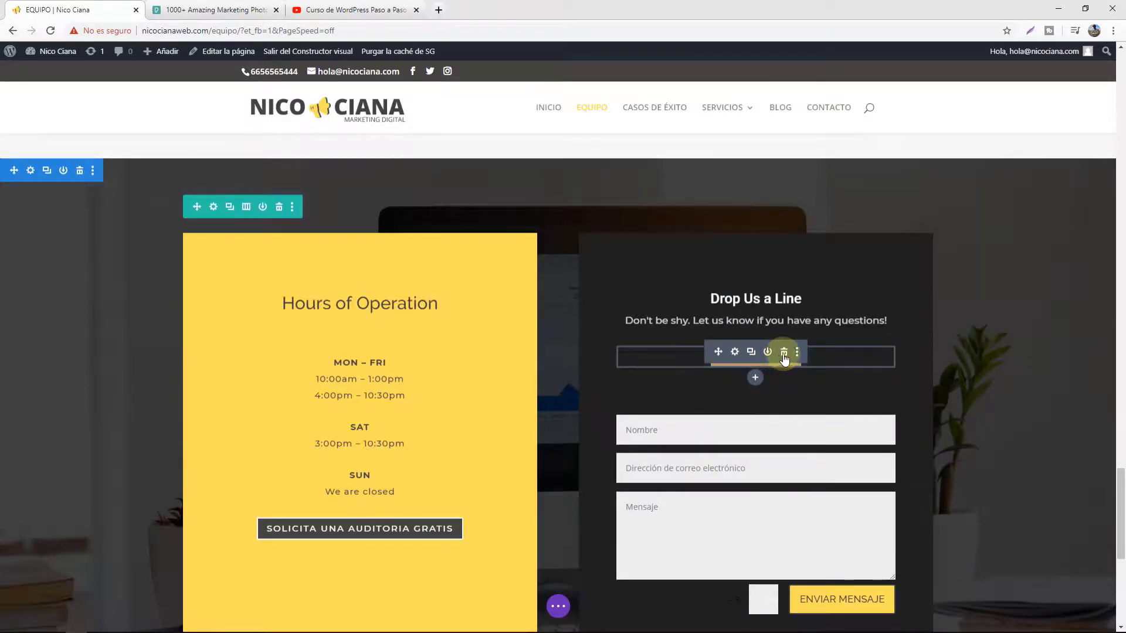
Delete the leftover template button above the contact form and change the heading "Drop Us a Line" to "Contacta con nosotros".
click(784, 353)
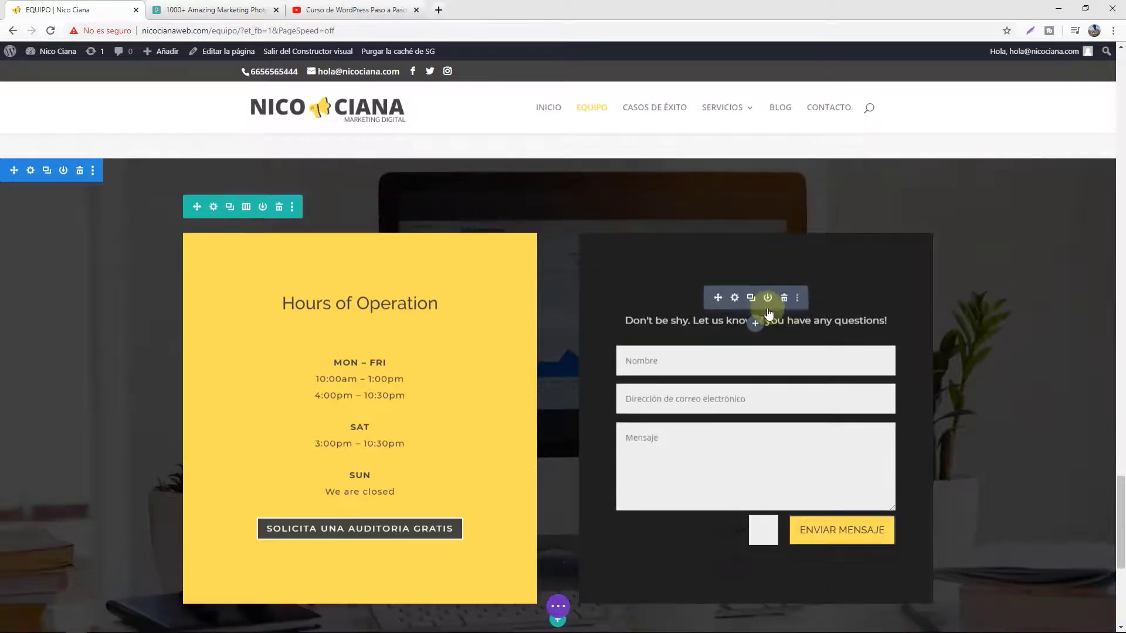
click(736, 298)
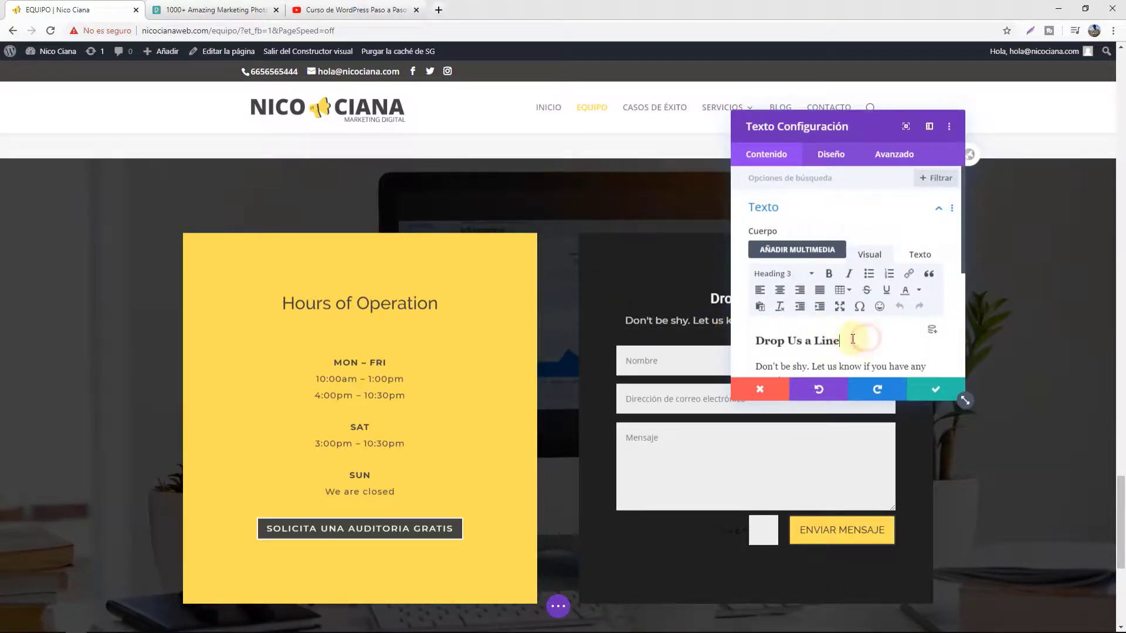
drag(853, 339, 765, 338)
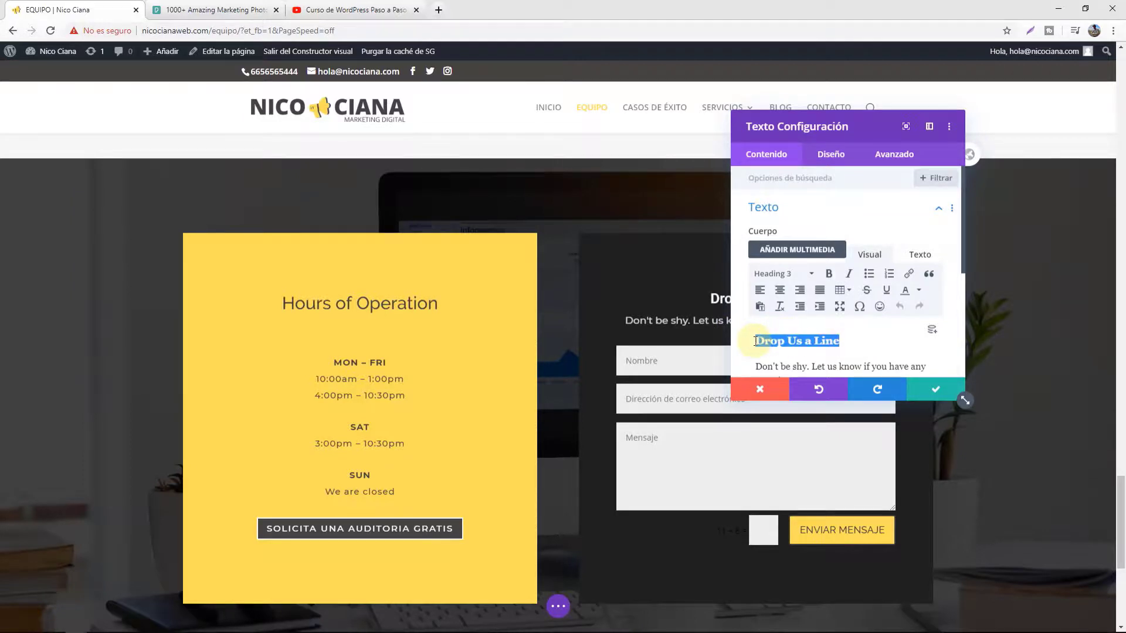
text(Contacta con nosotros)
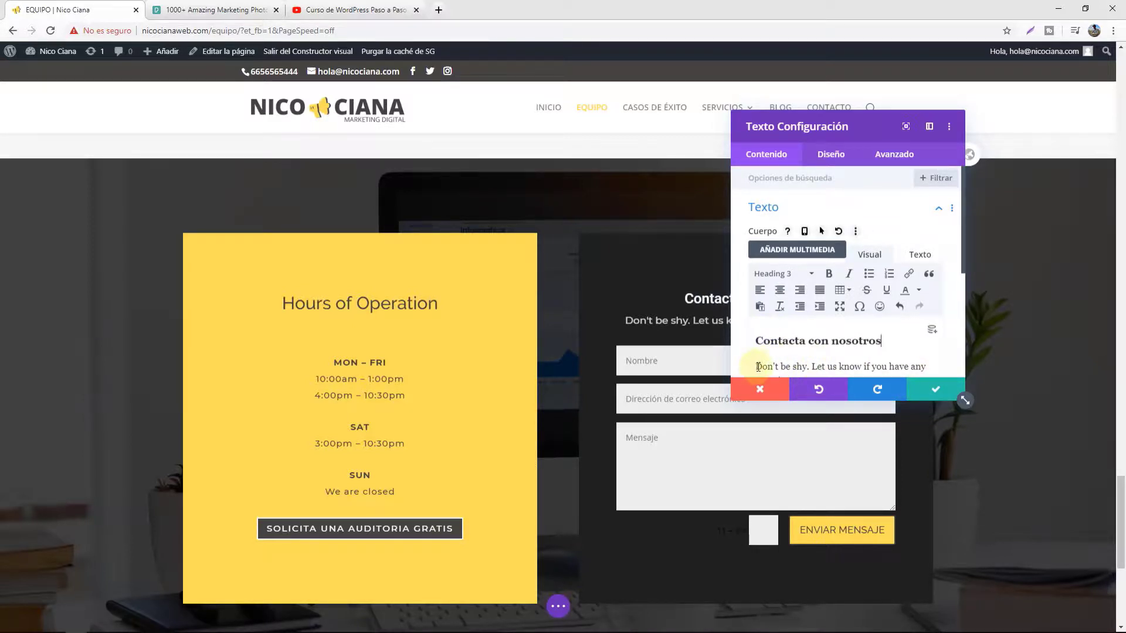
Replace the paragraph under the heading with "¡Envianos un mensaje y nos pondremos en contacto a la mayor brevedad!", breaking the line before "contacto".
drag(757, 366, 924, 328)
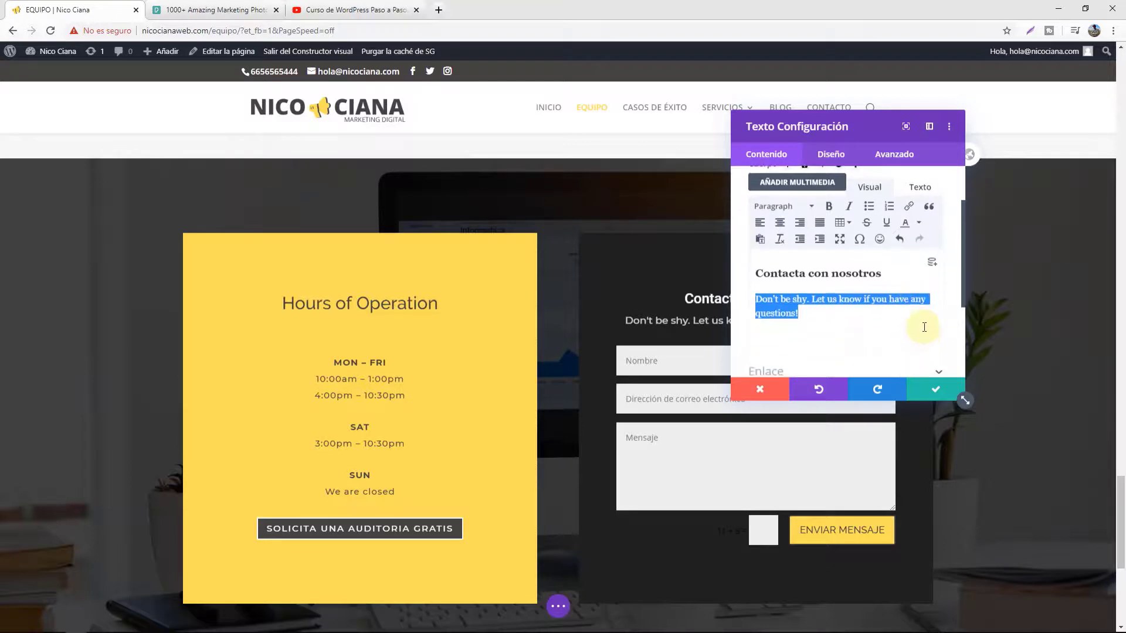
text(Envianos un mensaje y nos pondremos en contacto a)
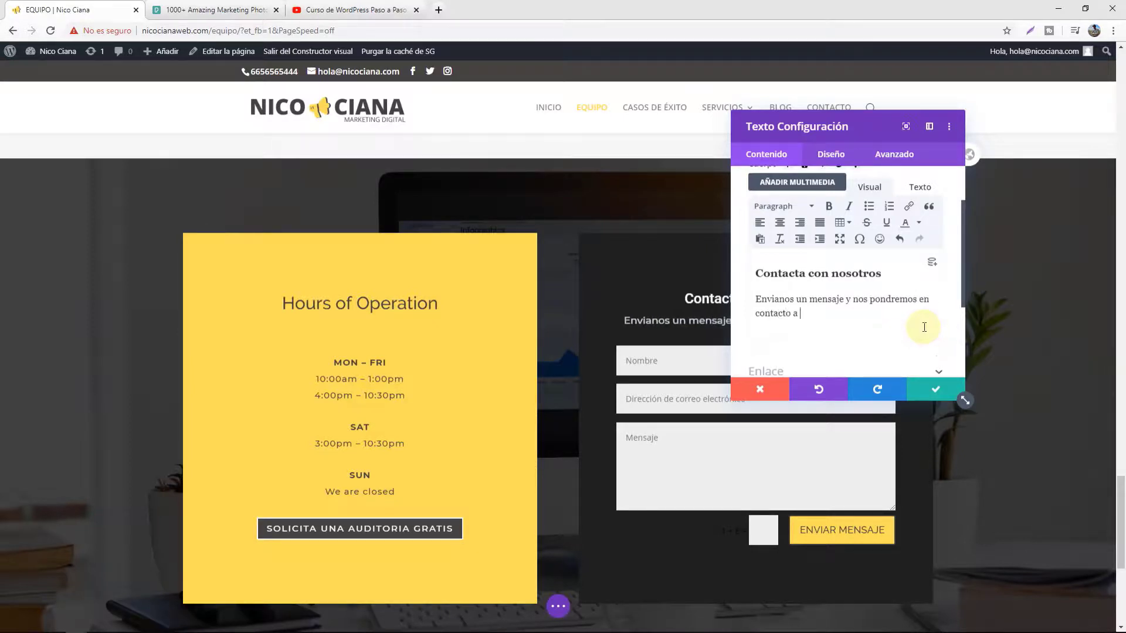
text(la b)
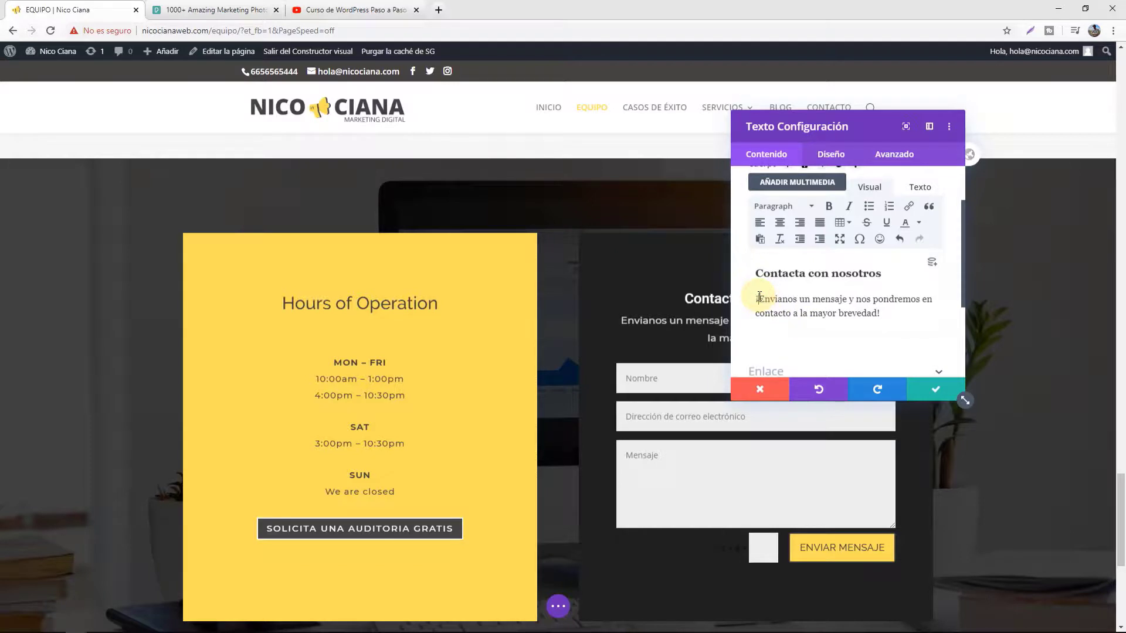
click(933, 391)
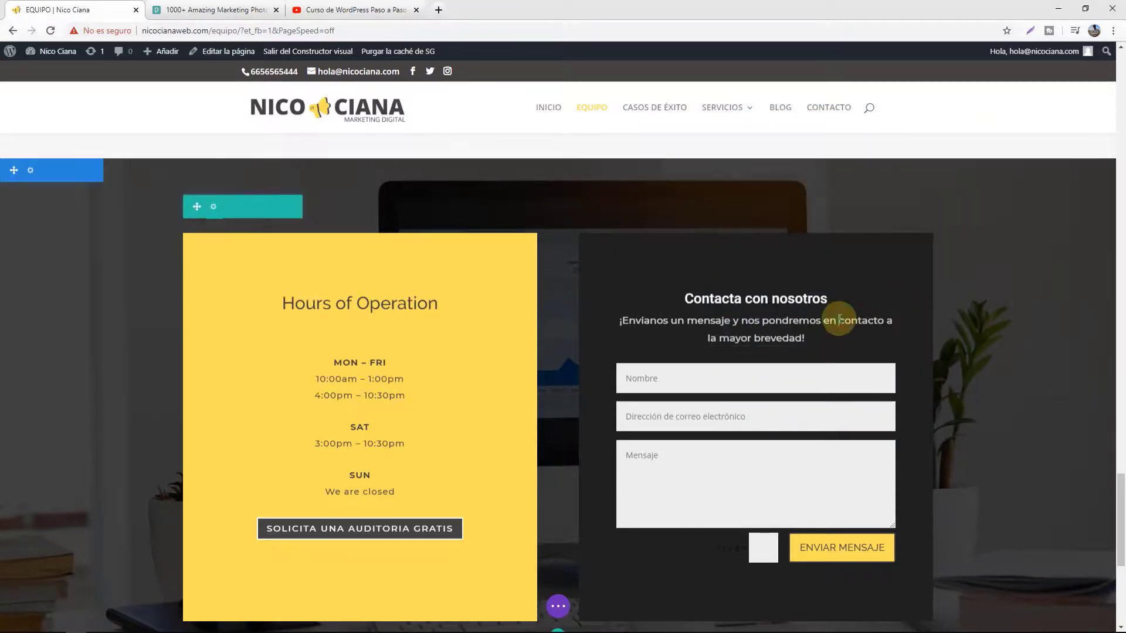
key(shift+Return)
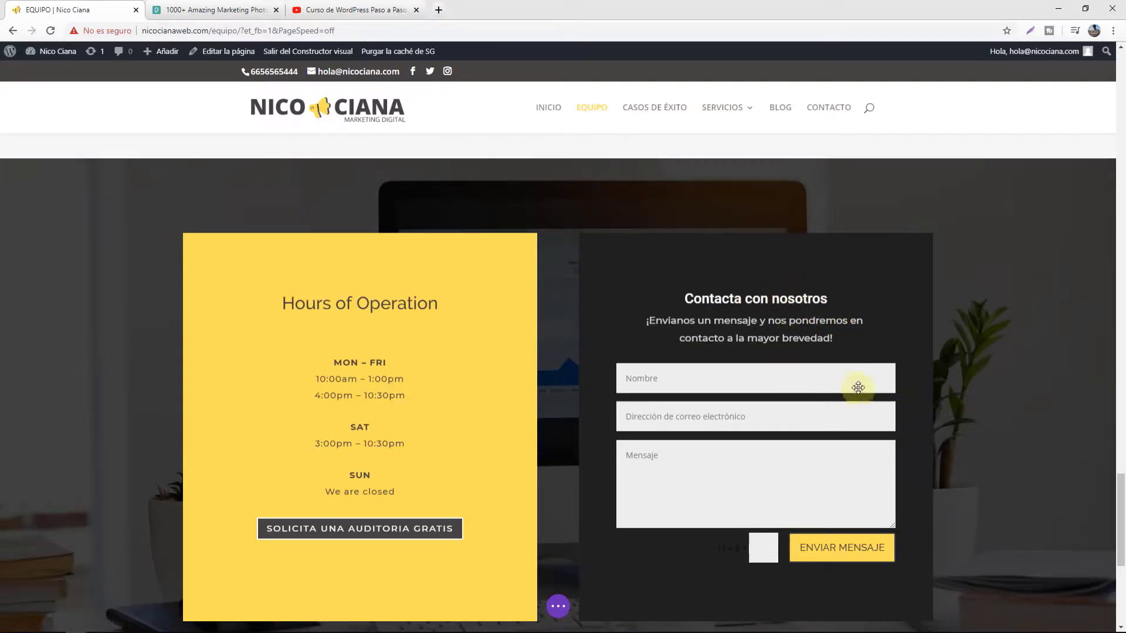
key(ctrl+a)
Set the font of the heading "Contacta con nosotros" to Raleway and save the text module.
click(753, 296)
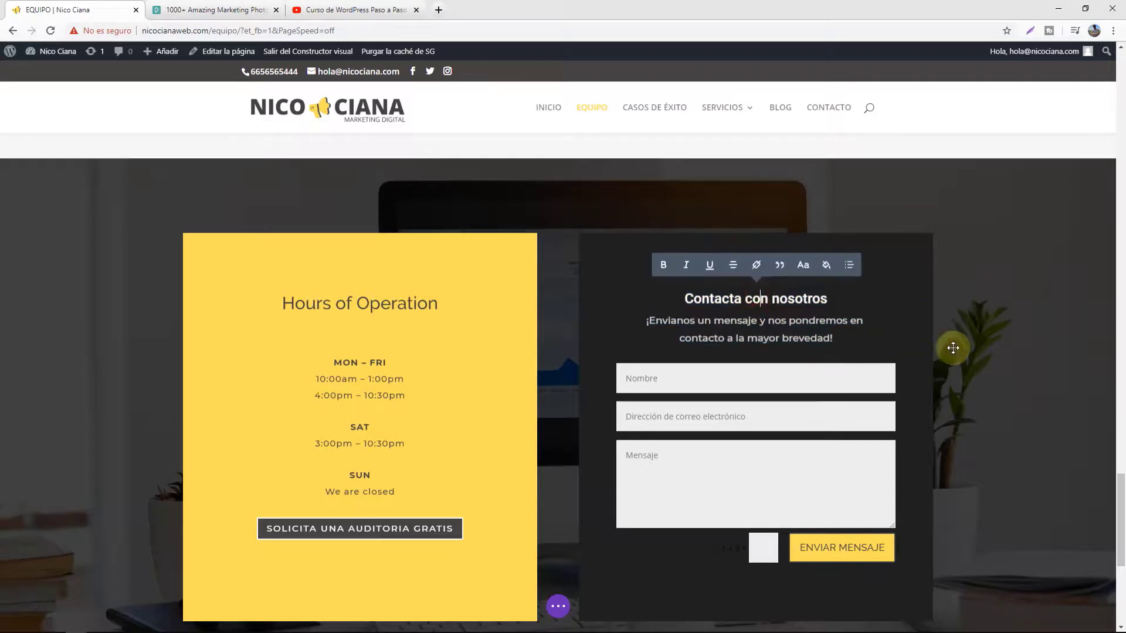
click(770, 304)
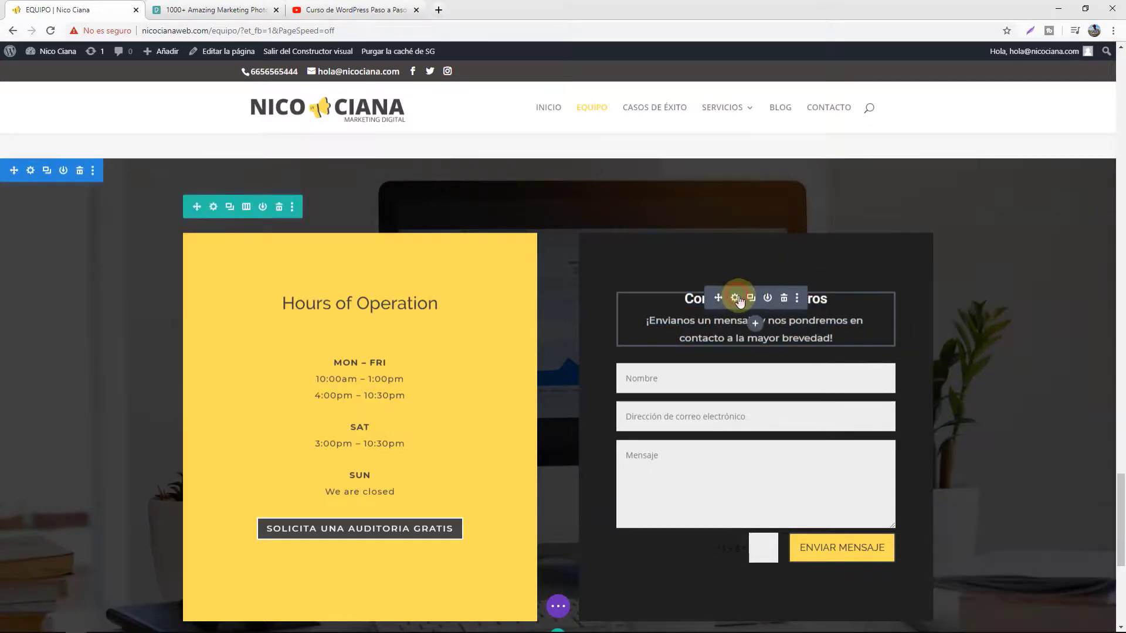
click(736, 298)
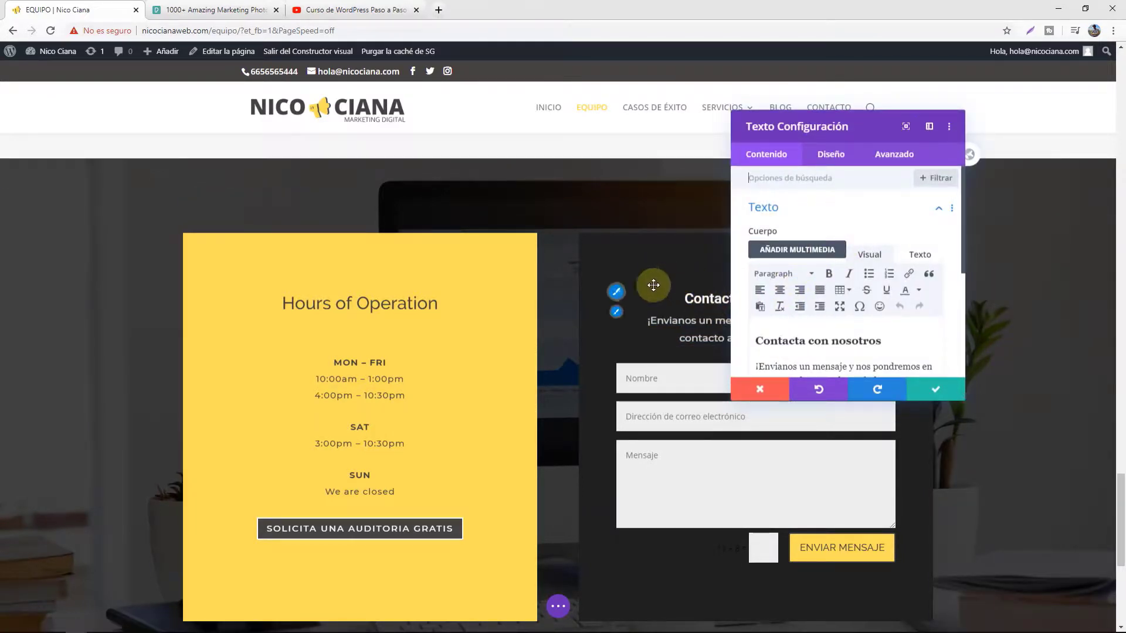
click(830, 153)
click(797, 211)
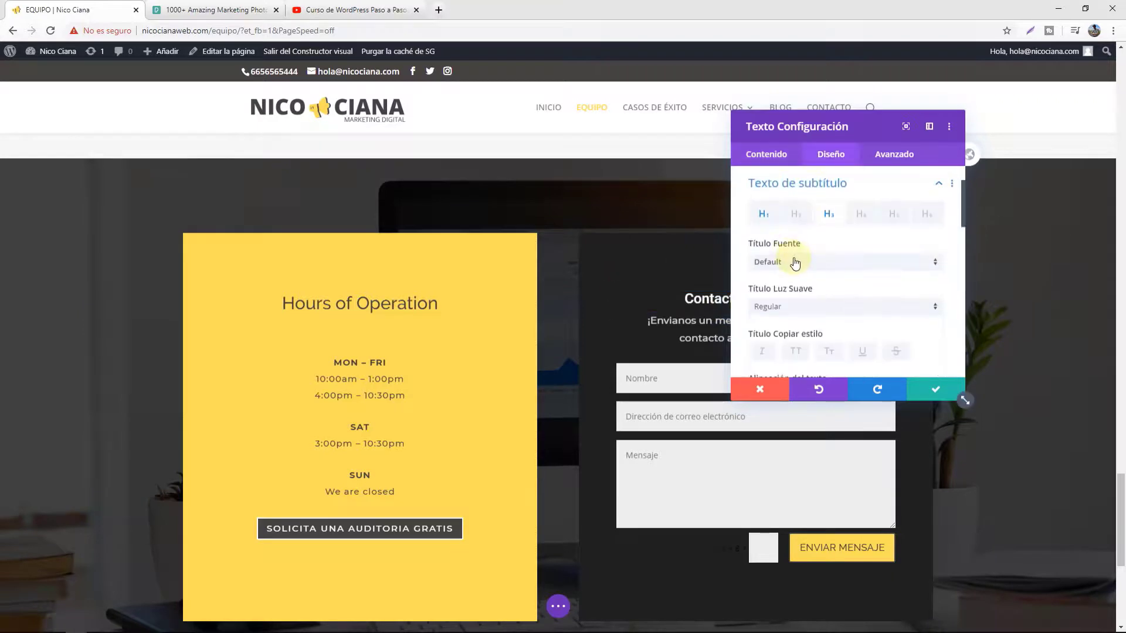
click(802, 262)
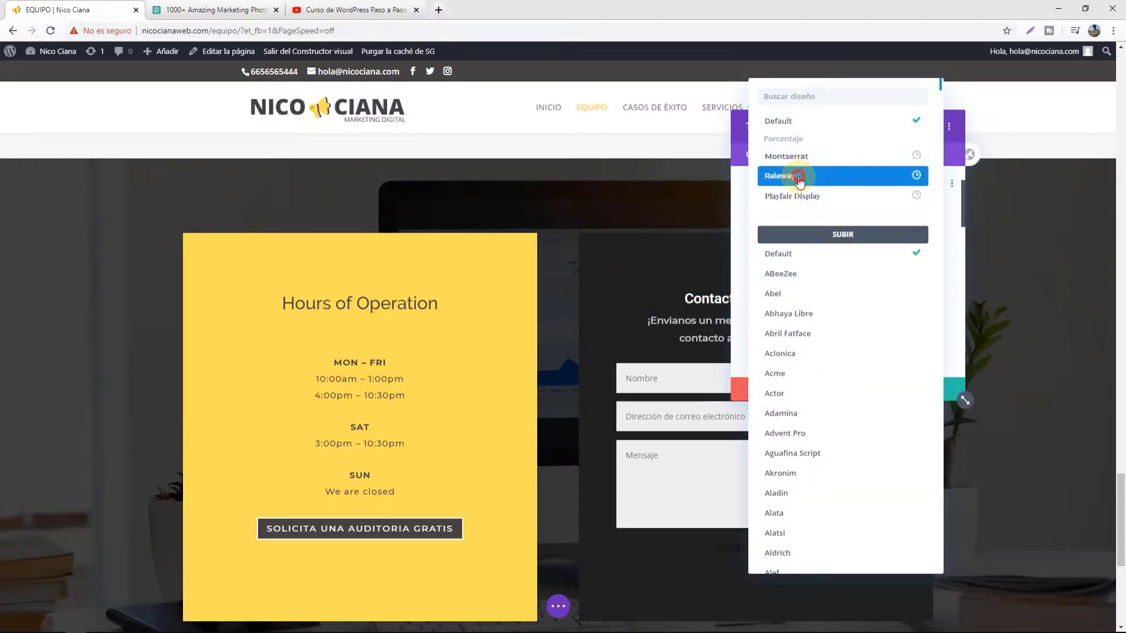
click(801, 178)
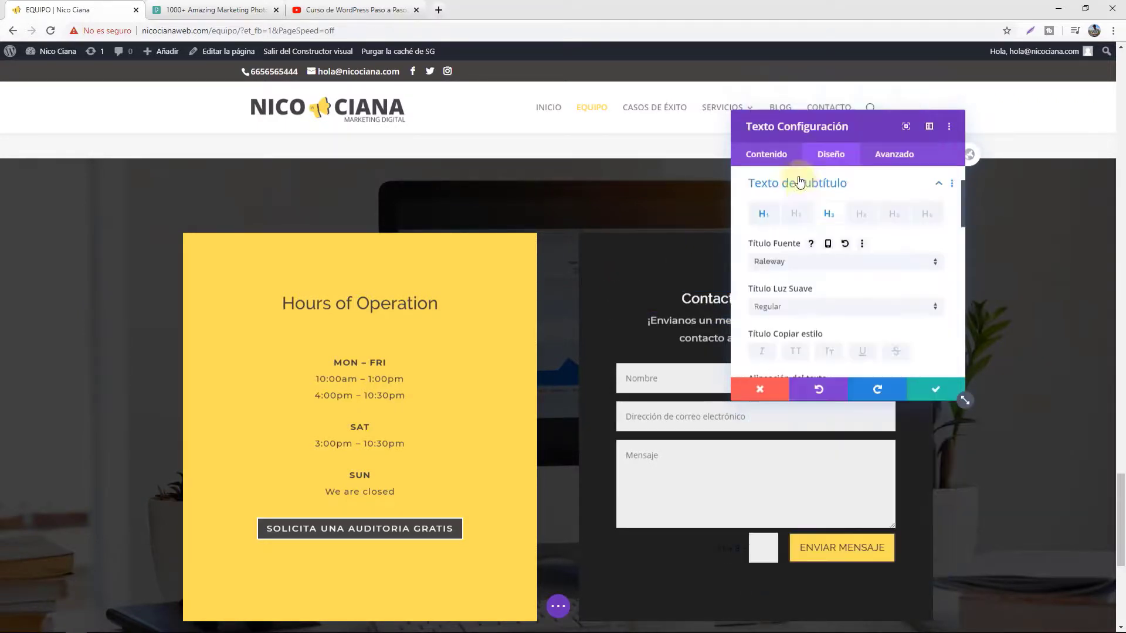
click(937, 395)
scroll(1029, 433, down, 5)
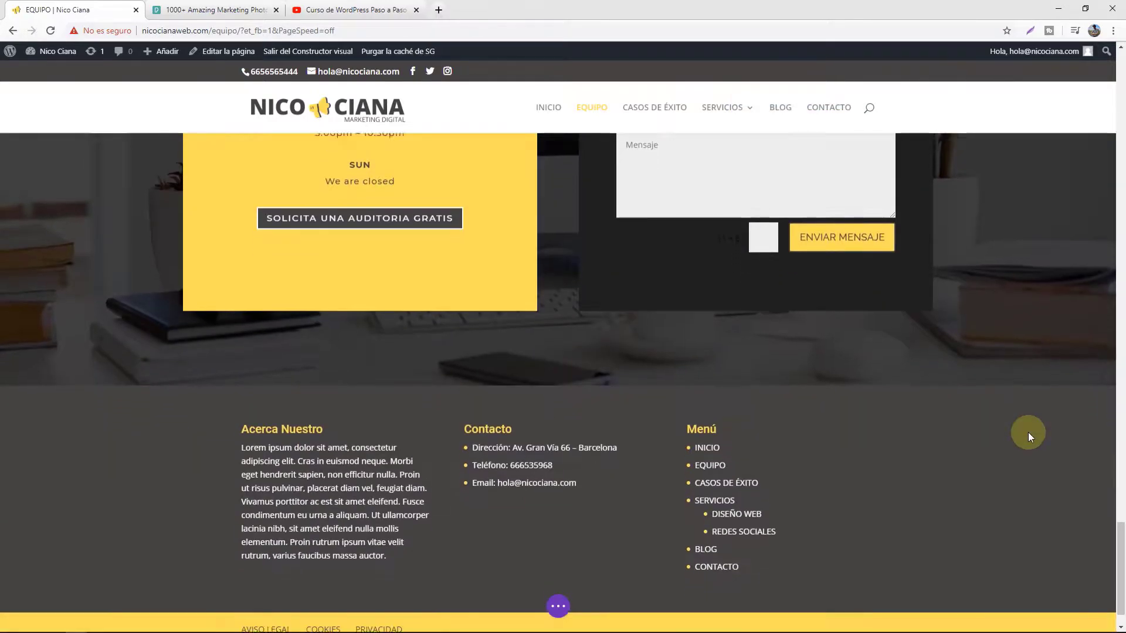
Review the customized Equipo page from the hero header through the team section to the contact form and footer.
scroll(1023, 422, up, 10)
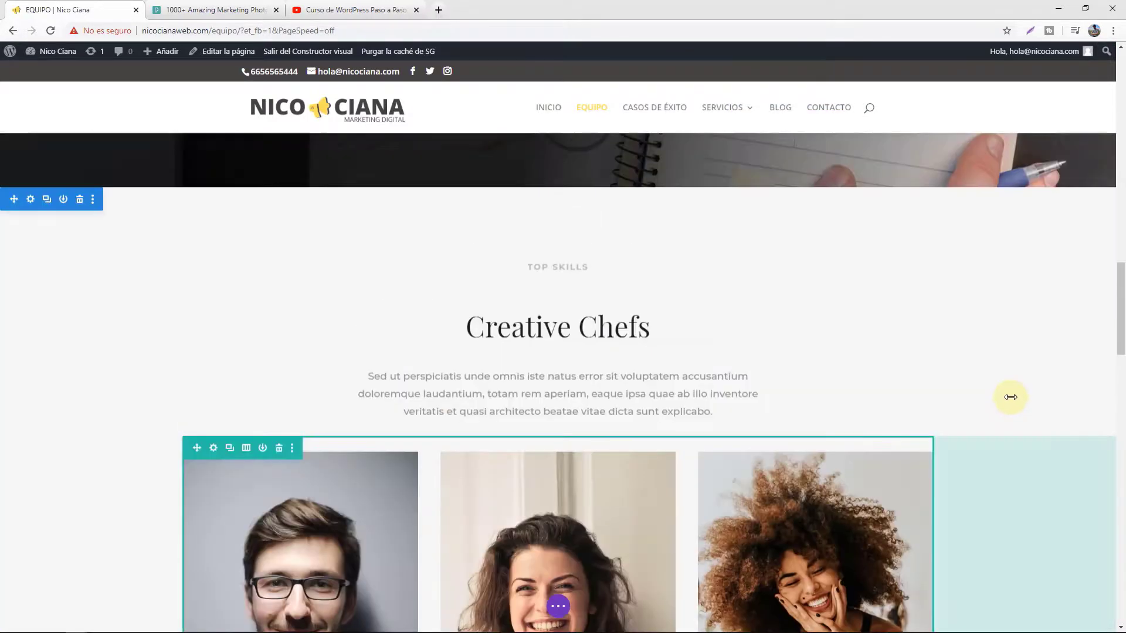
scroll(1010, 397, up, 15)
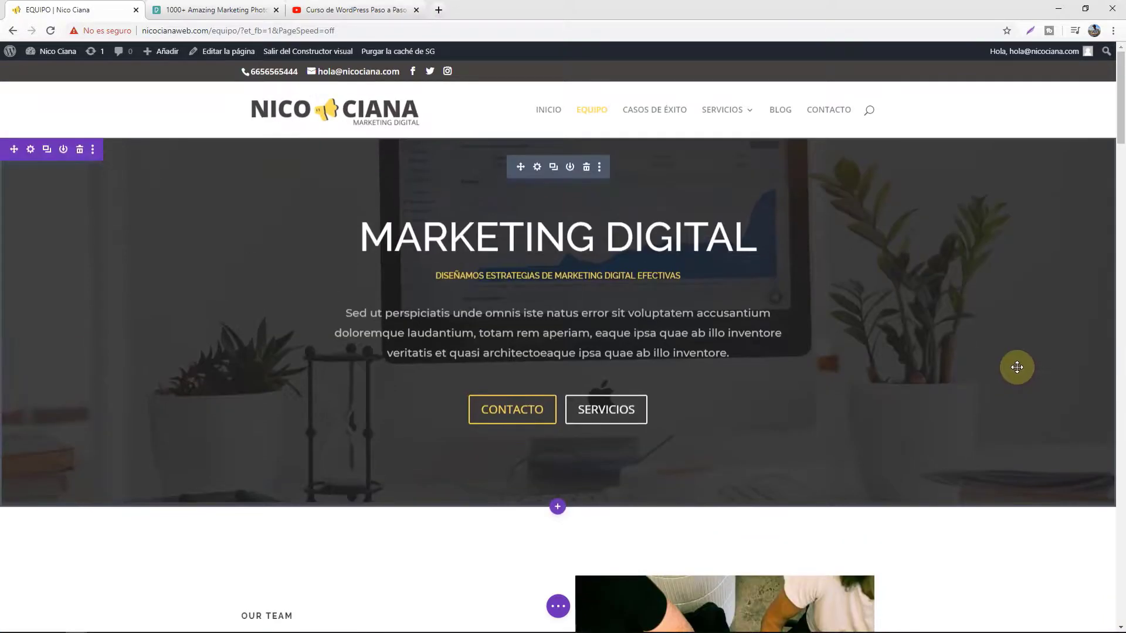
scroll(1017, 367, down, 12)
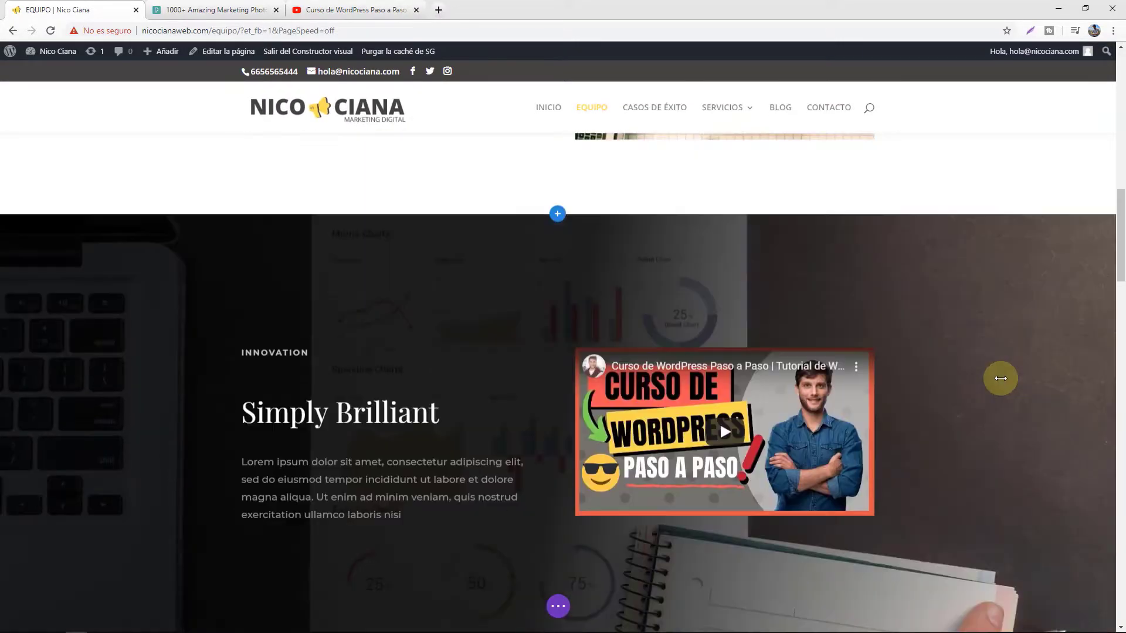
scroll(1001, 378, down, 10)
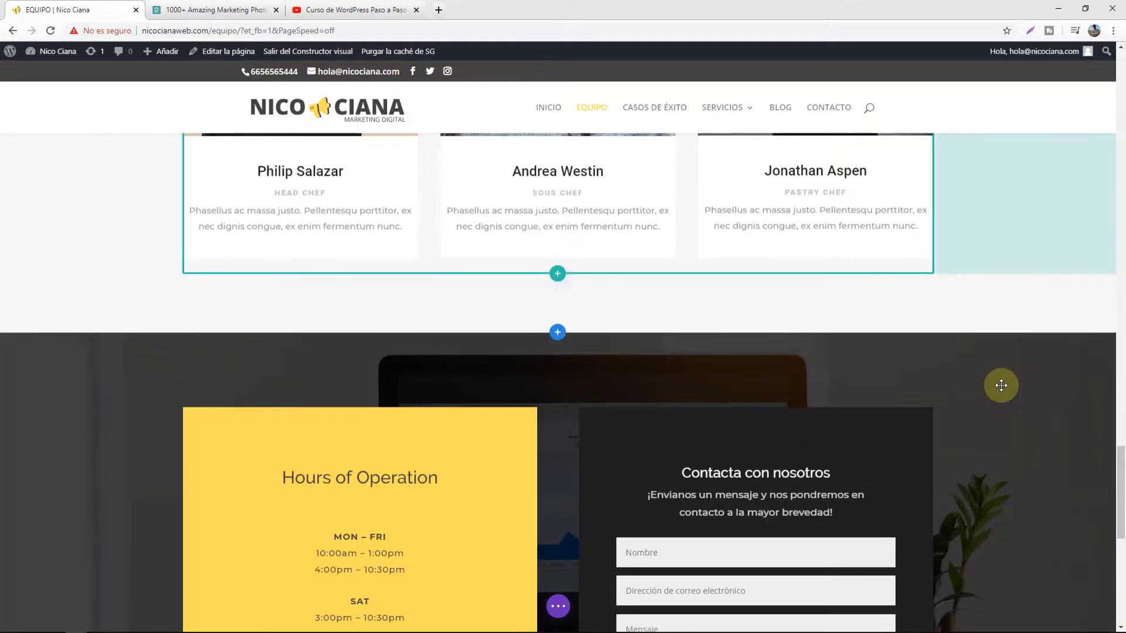
scroll(1000, 386, down, 9)
scroll(1001, 385, up, 5)
scroll(1001, 385, down, 3)
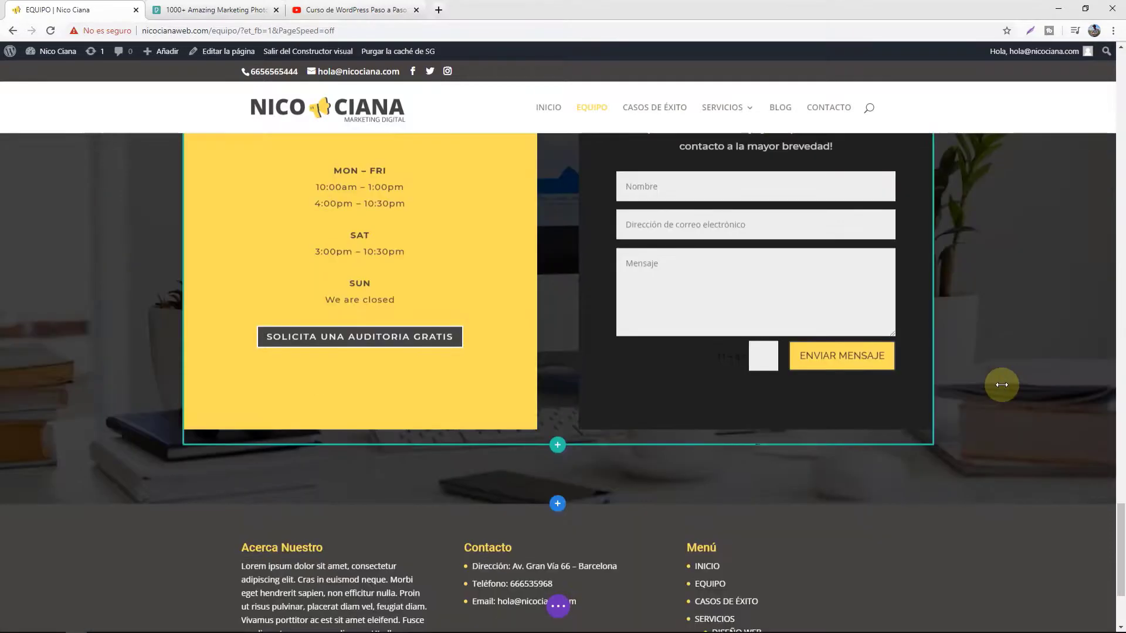
scroll(1002, 385, up, 5)
scroll(1003, 382, up, 12)
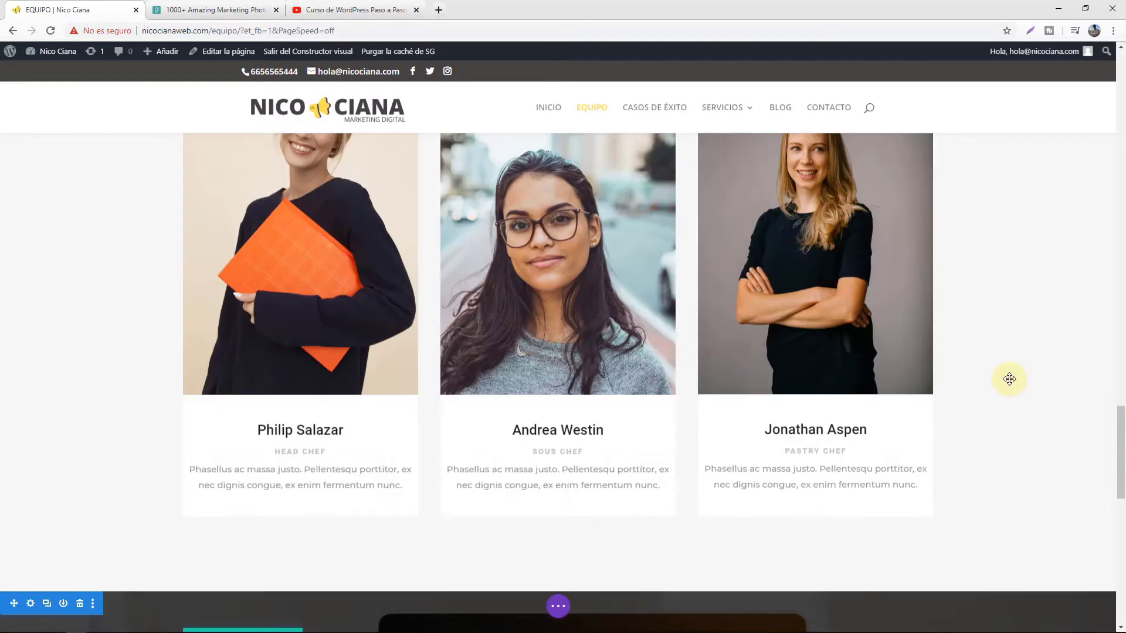
scroll(1001, 433, up, 6)
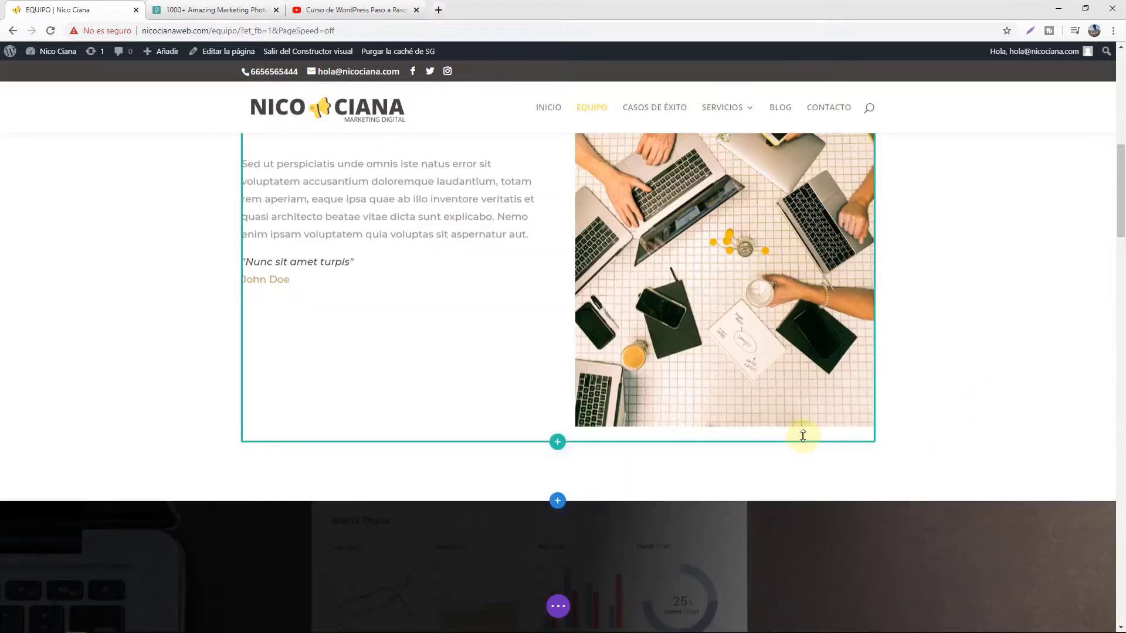
scroll(583, 422, down, 3)
scroll(440, 436, down, 1)
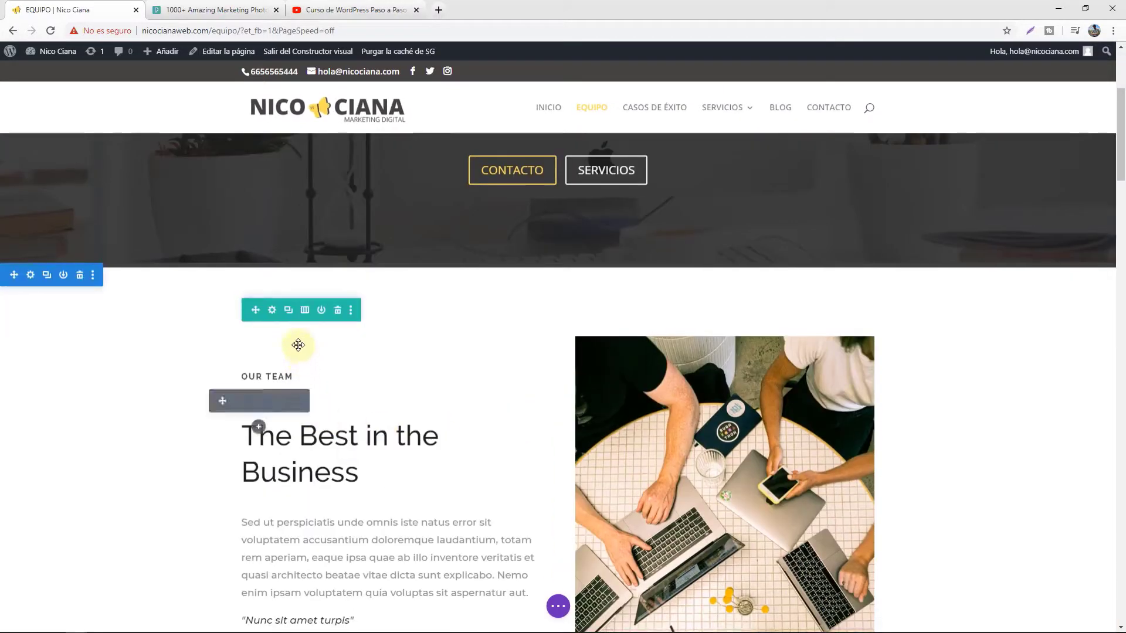
Check the column layout choices for the "The Best in the Business" row and review the sections below it.
click(304, 309)
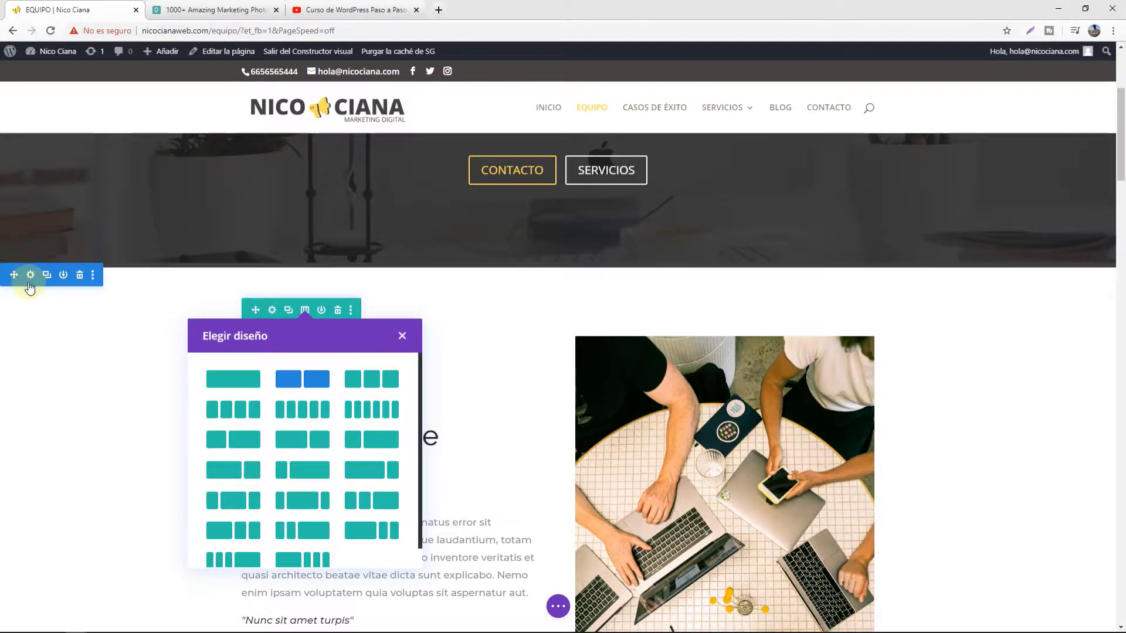
click(402, 338)
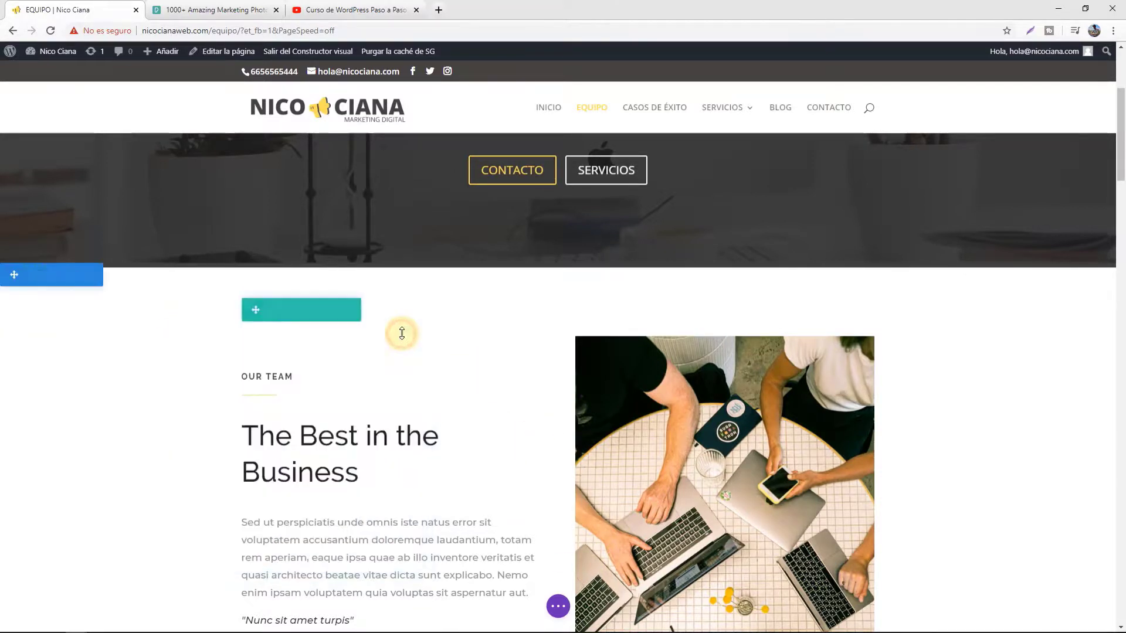
scroll(531, 456, down, 4)
scroll(844, 470, down, 1)
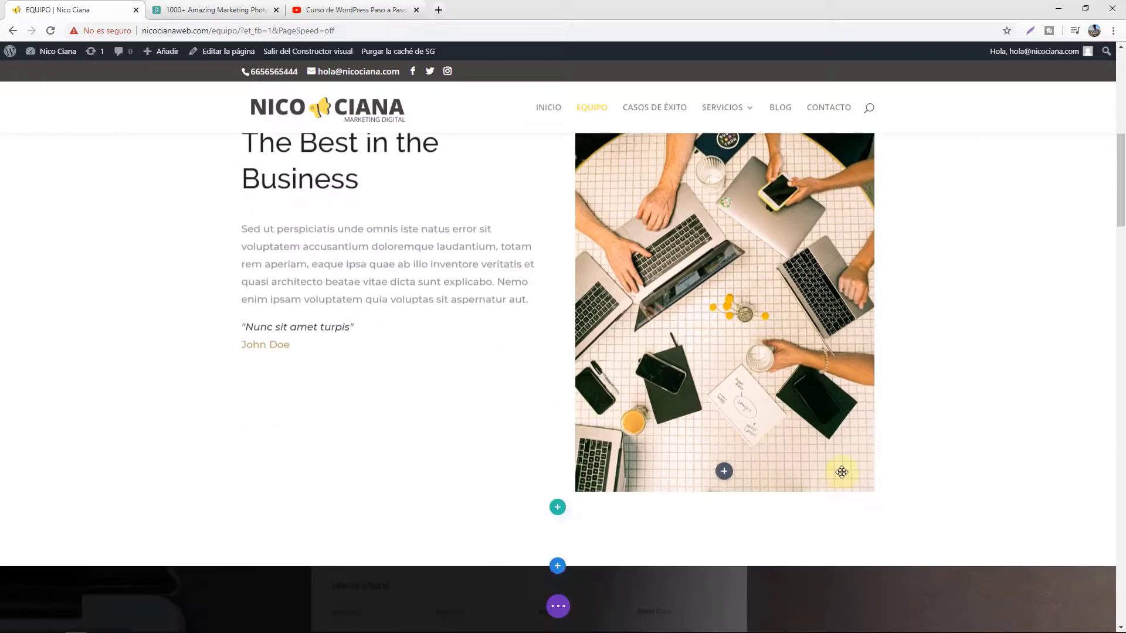
scroll(915, 472, down, 3)
scroll(909, 471, down, 12)
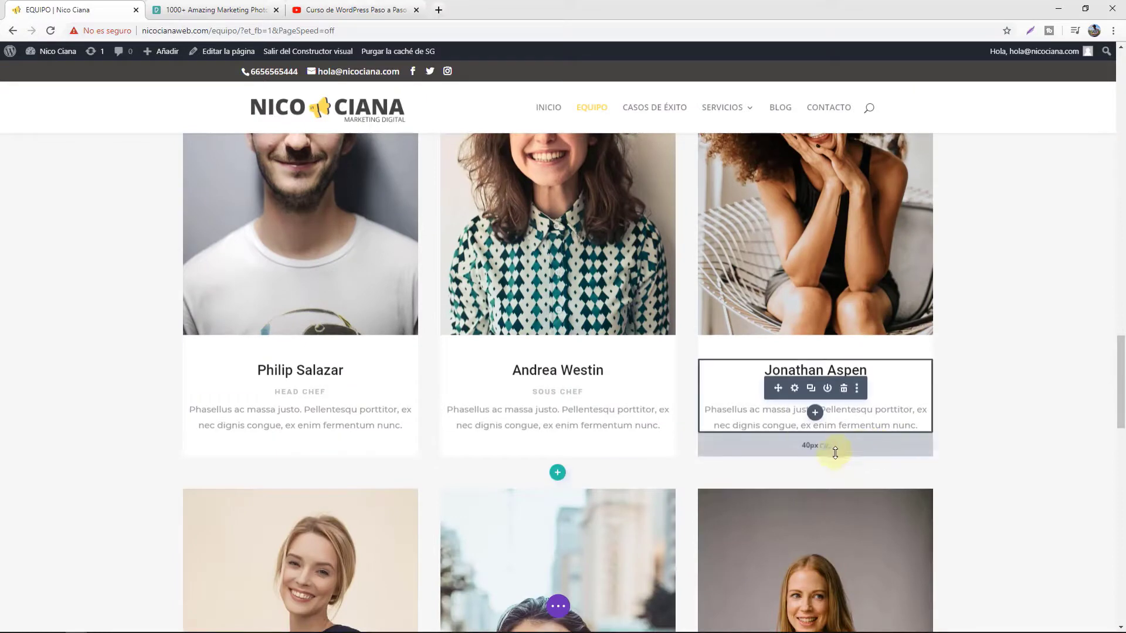
scroll(788, 444, down, 9)
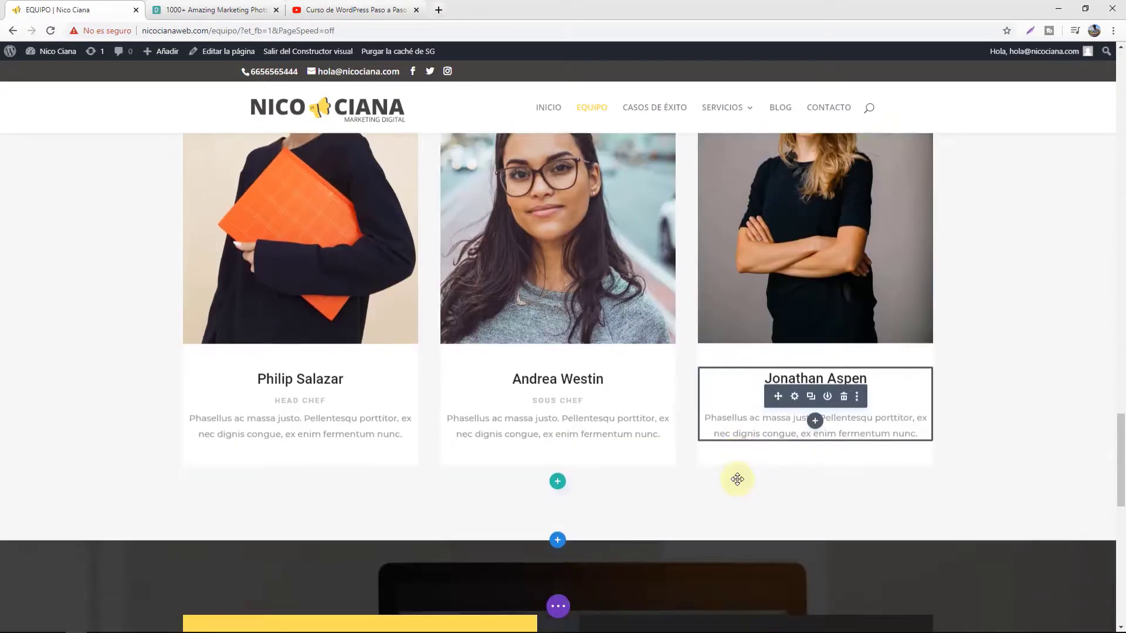
scroll(734, 476, down, 7)
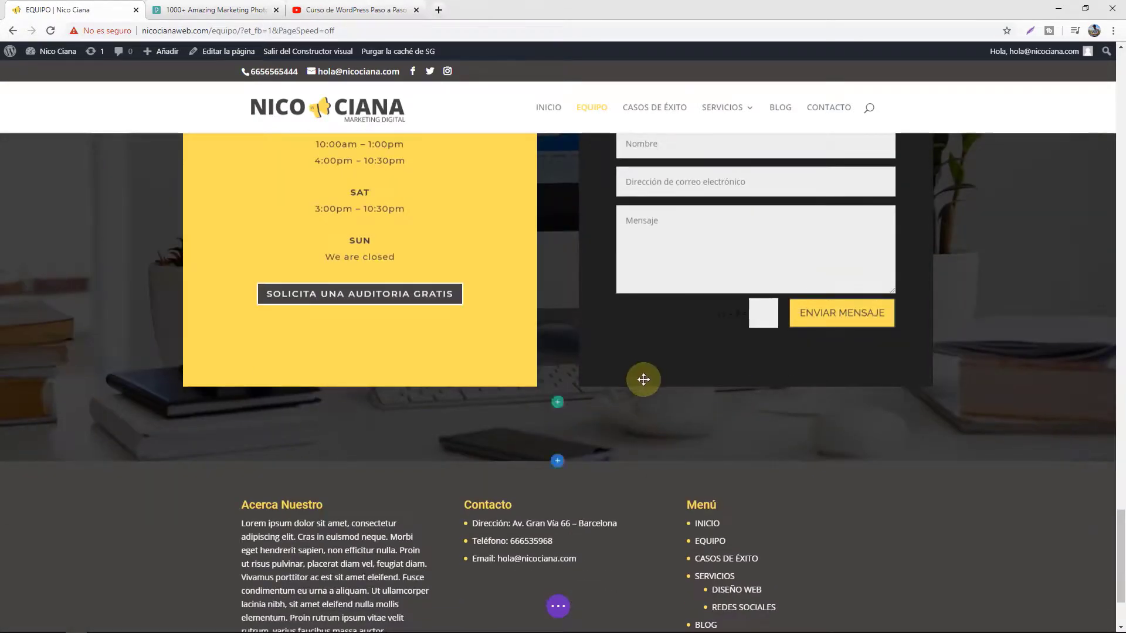
Examine the content, design and advanced settings of the "Hours of Operation" text module.
scroll(643, 379, up, 4)
click(339, 299)
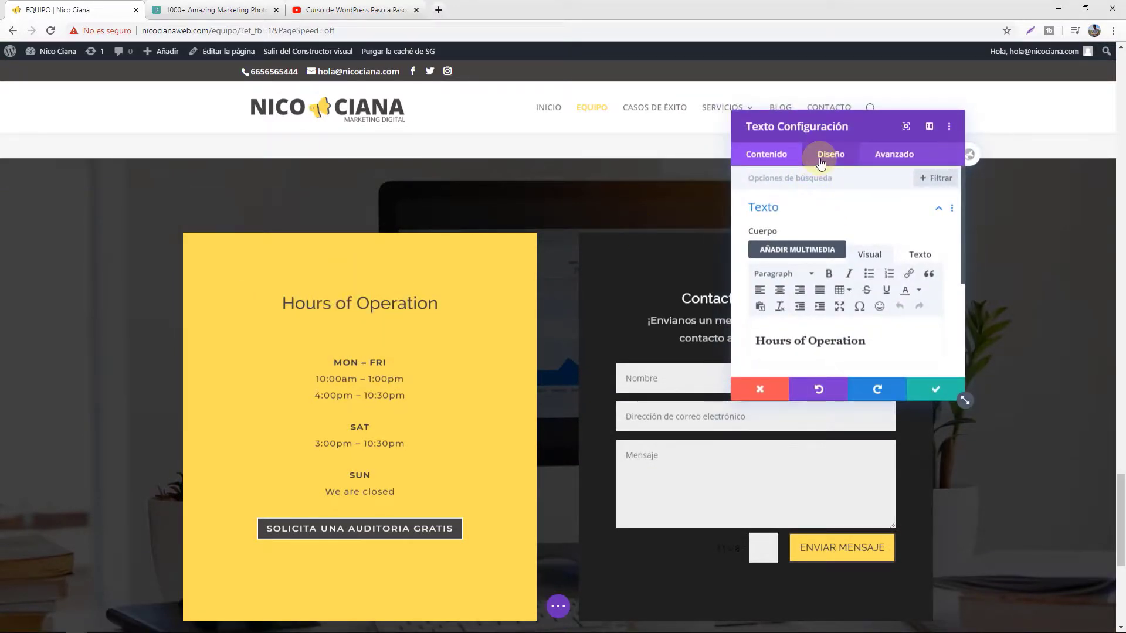
click(758, 160)
click(840, 157)
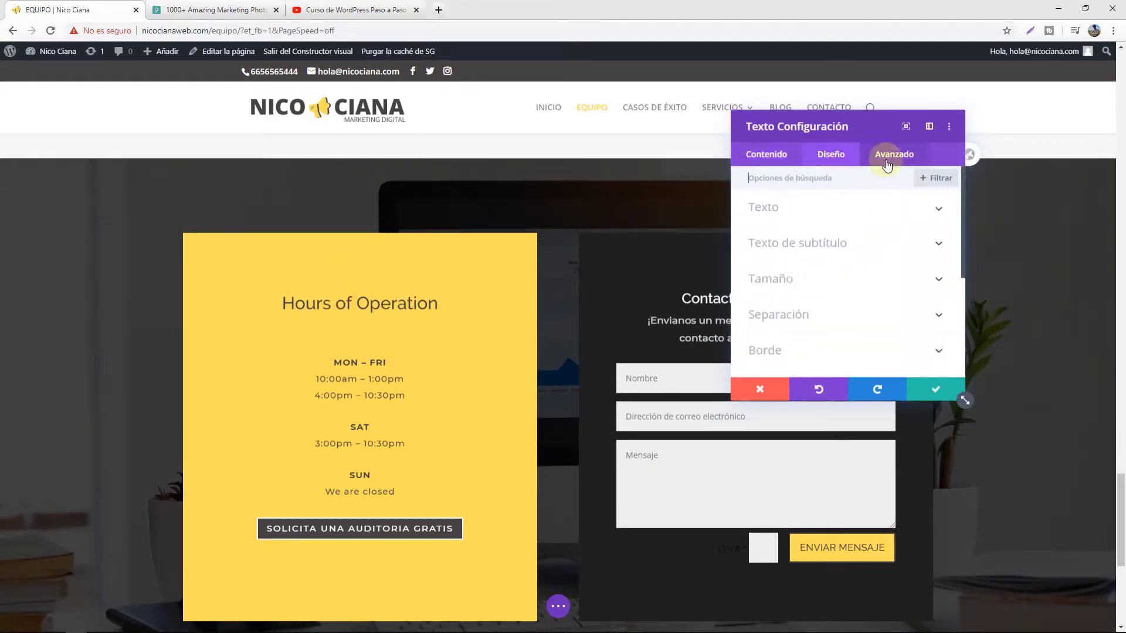
click(889, 161)
click(836, 163)
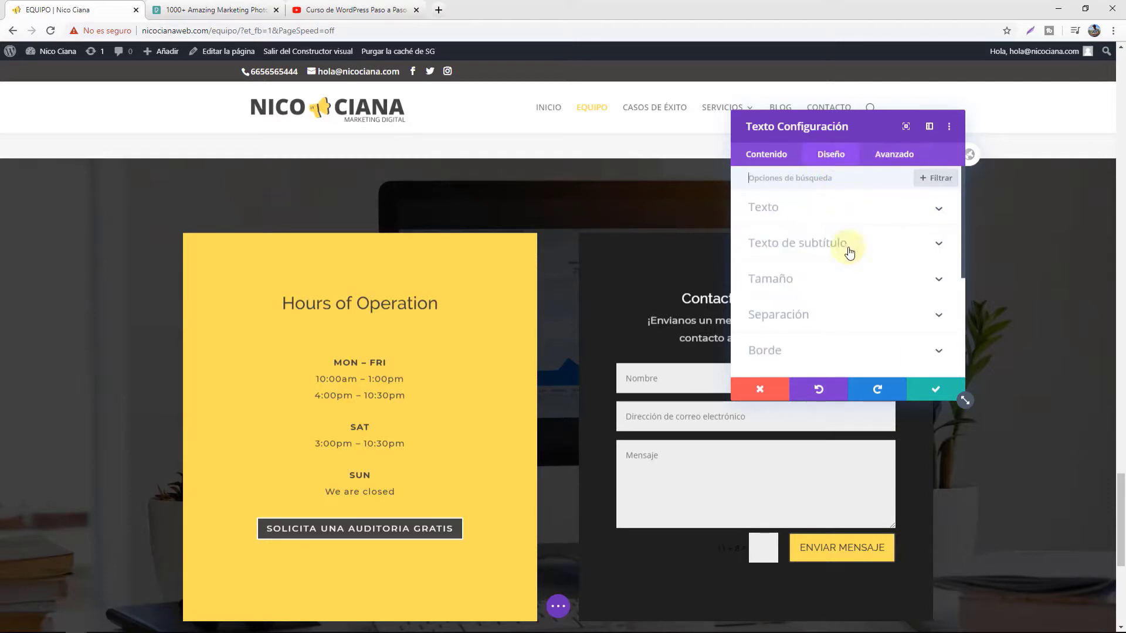
scroll(848, 270, down, 3)
scroll(844, 352, up, 2)
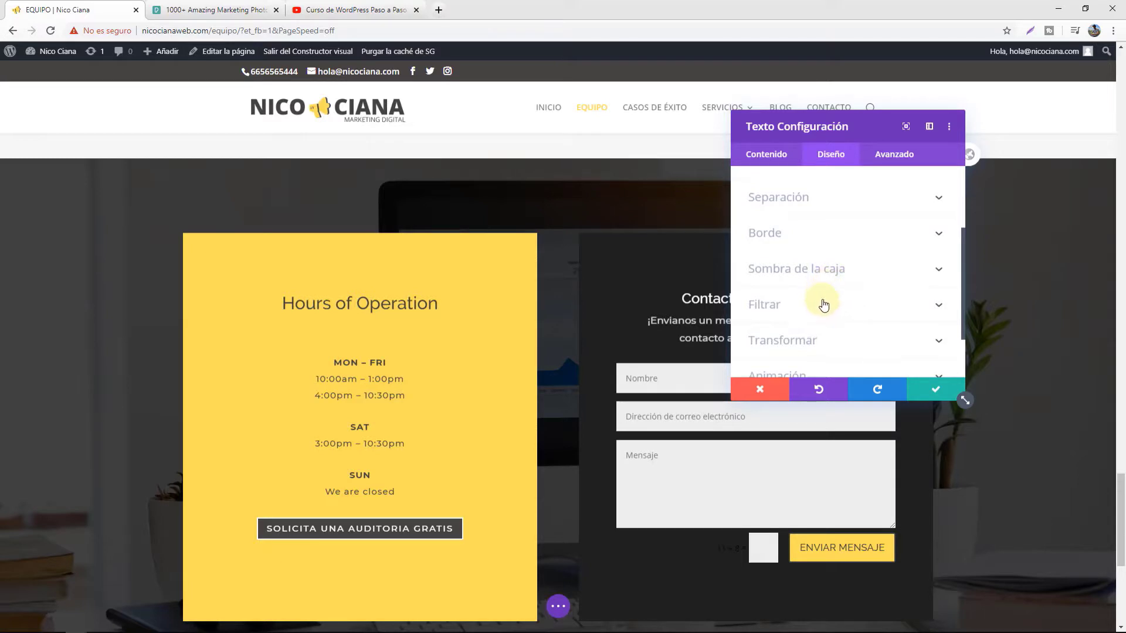
click(768, 164)
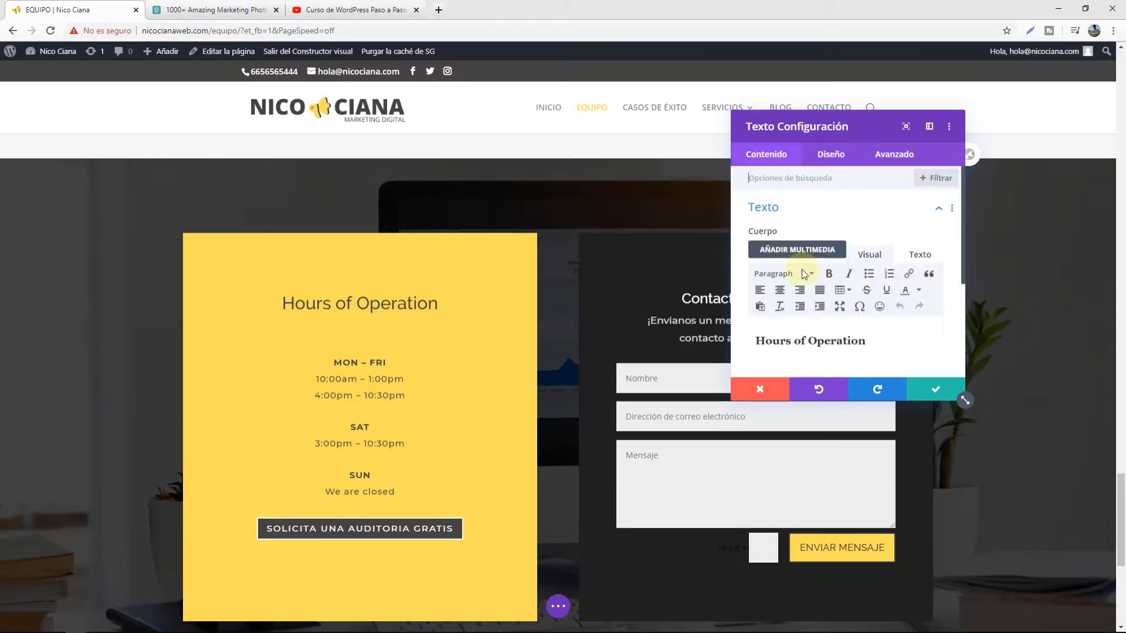
click(928, 388)
Preview the Equipo page's hero header in tablet view and in phone view.
scroll(418, 474, up, 1)
scroll(417, 474, up, 6)
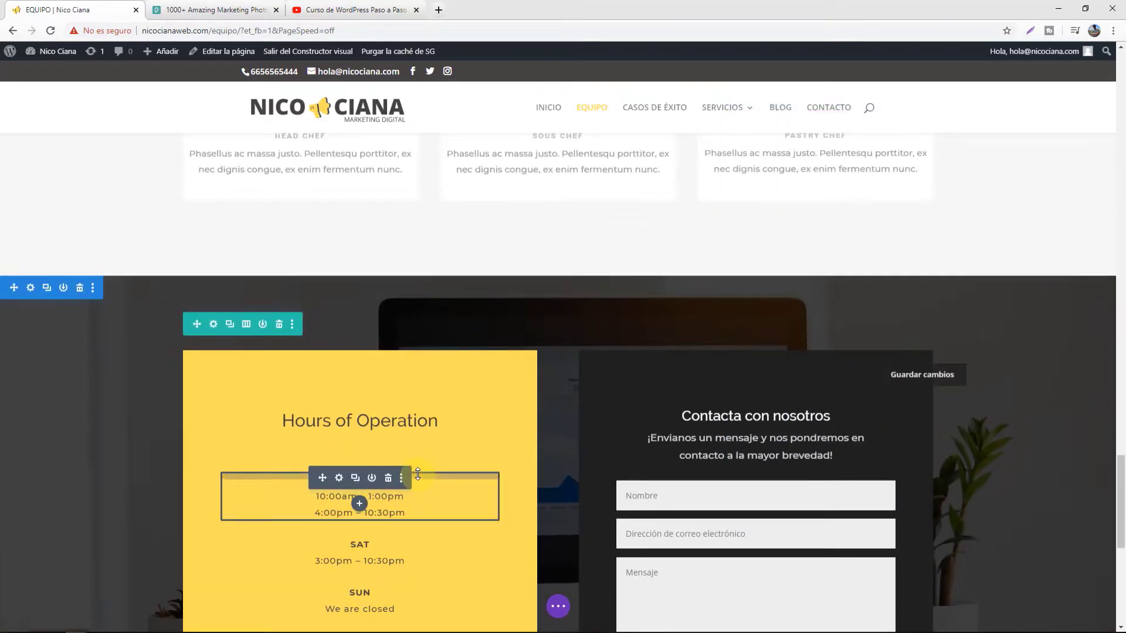
scroll(417, 473, up, 10)
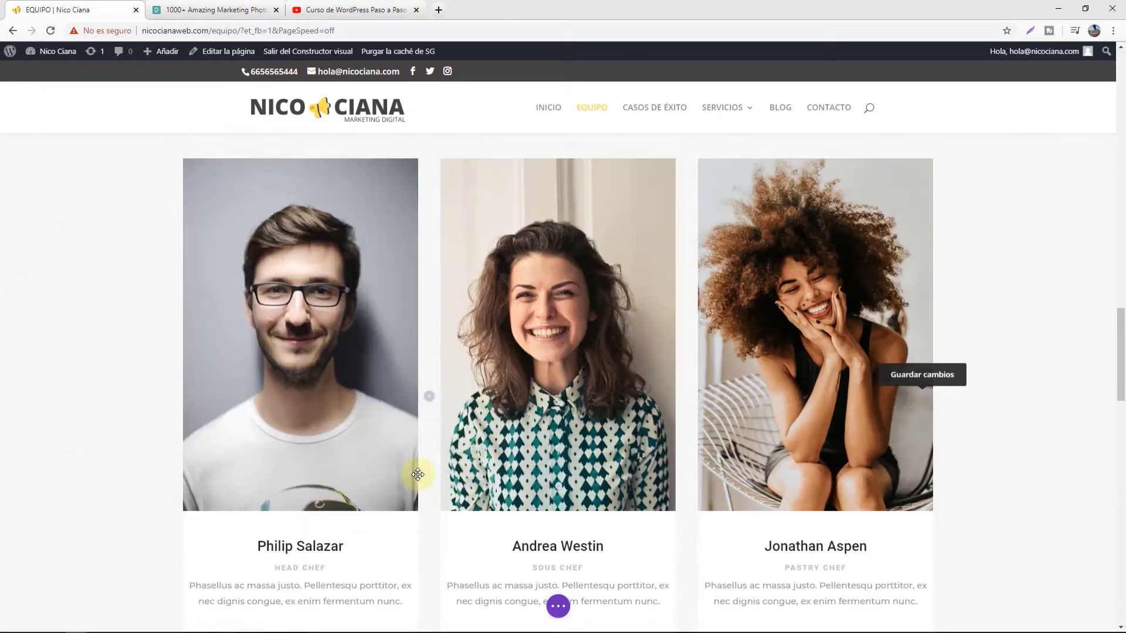
scroll(418, 475, up, 10)
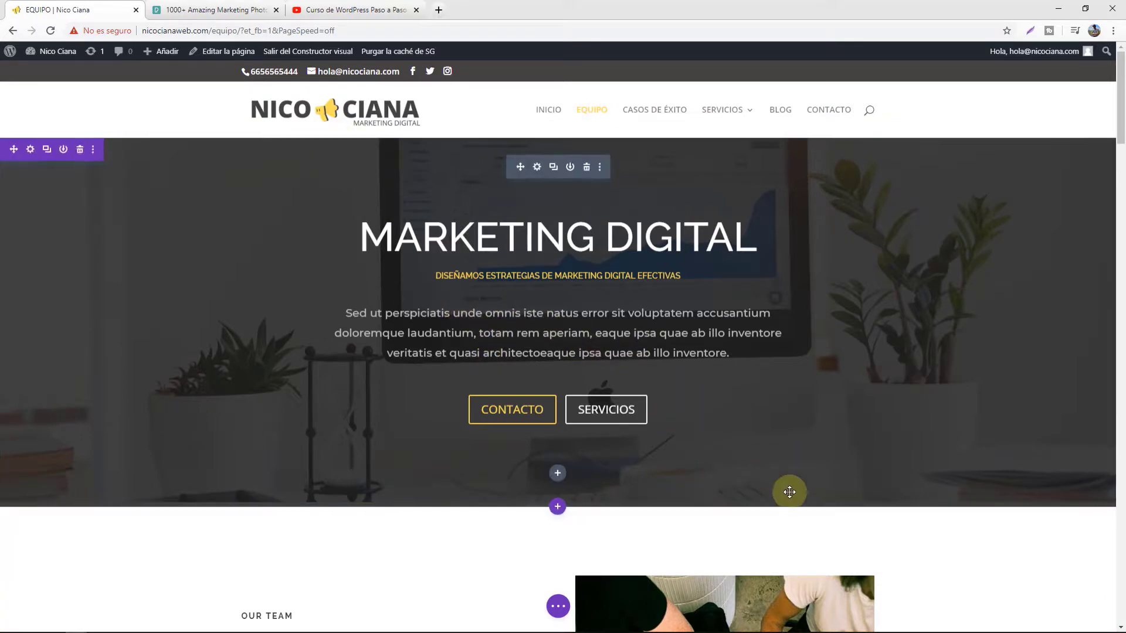
click(558, 606)
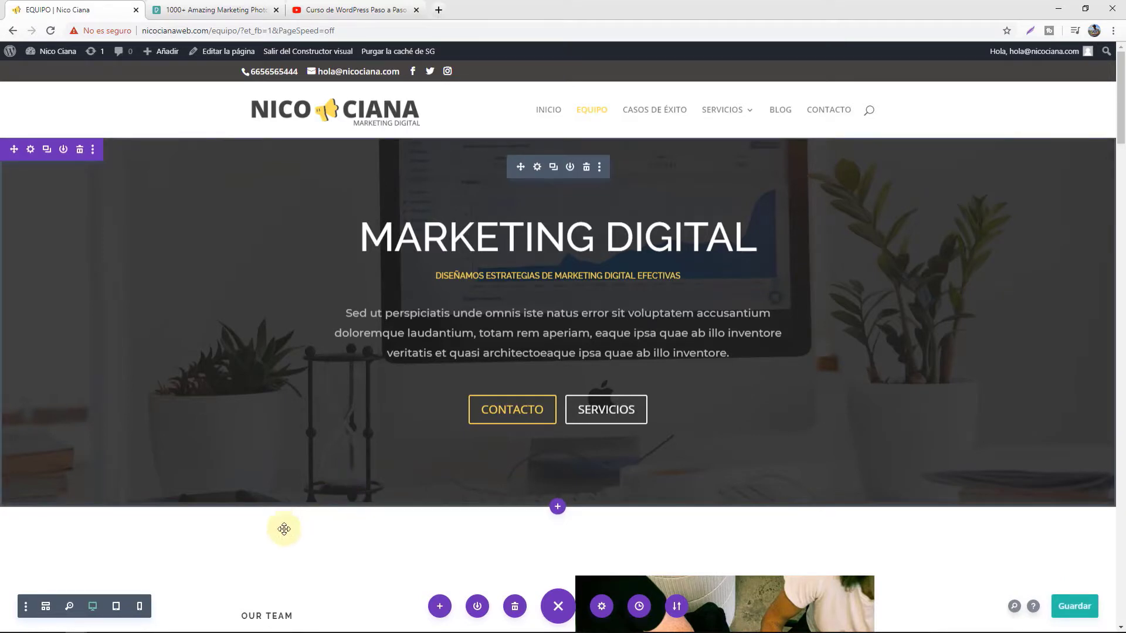
click(117, 607)
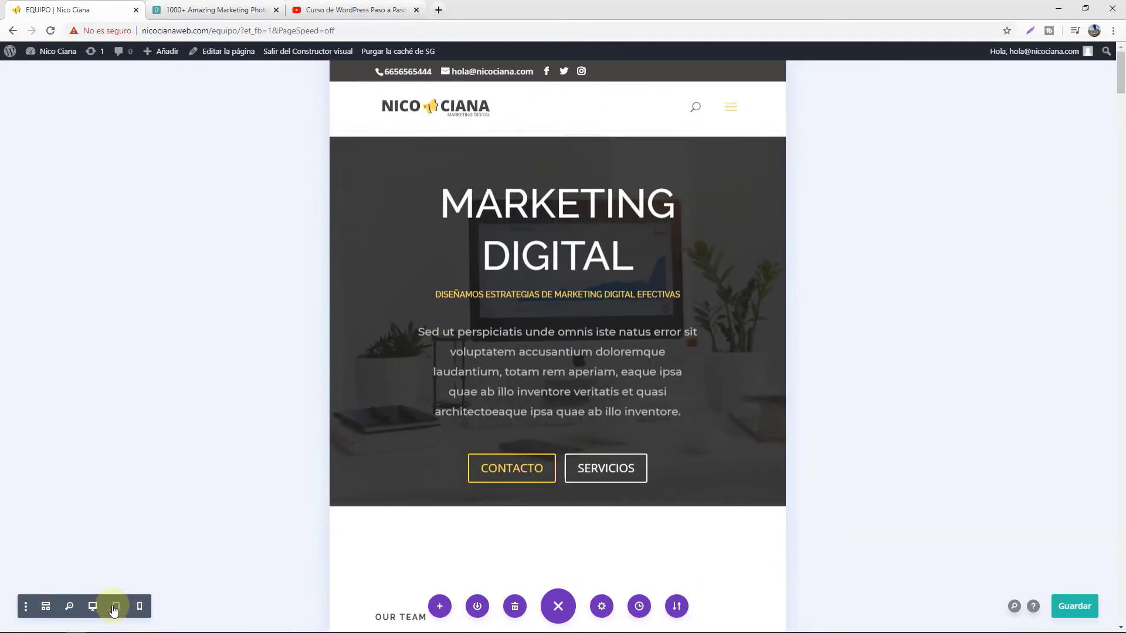
click(139, 610)
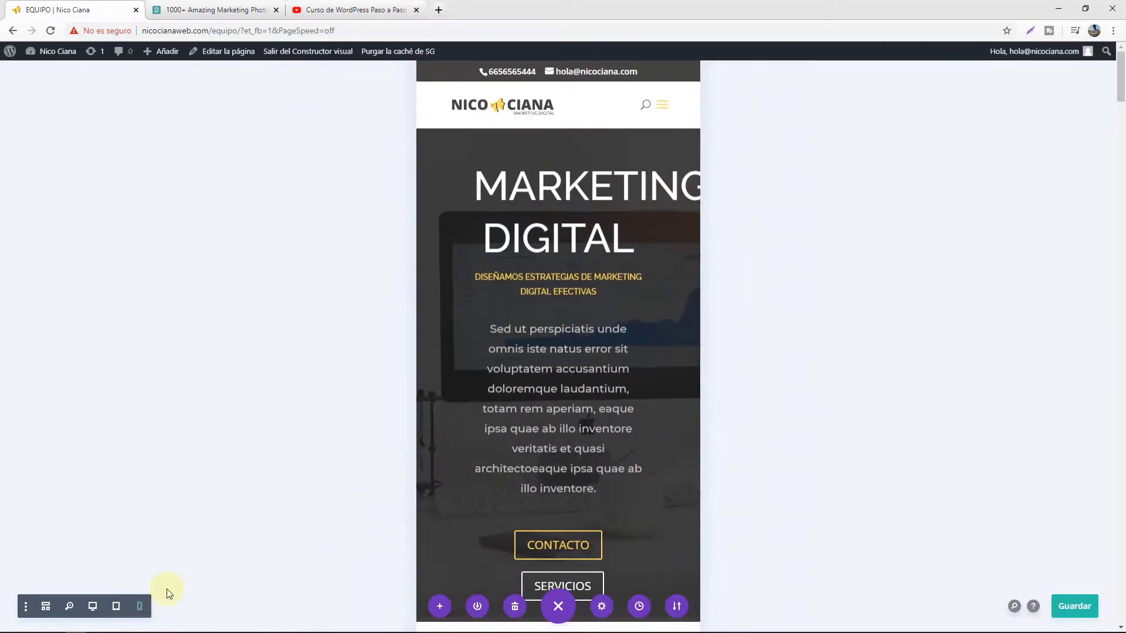